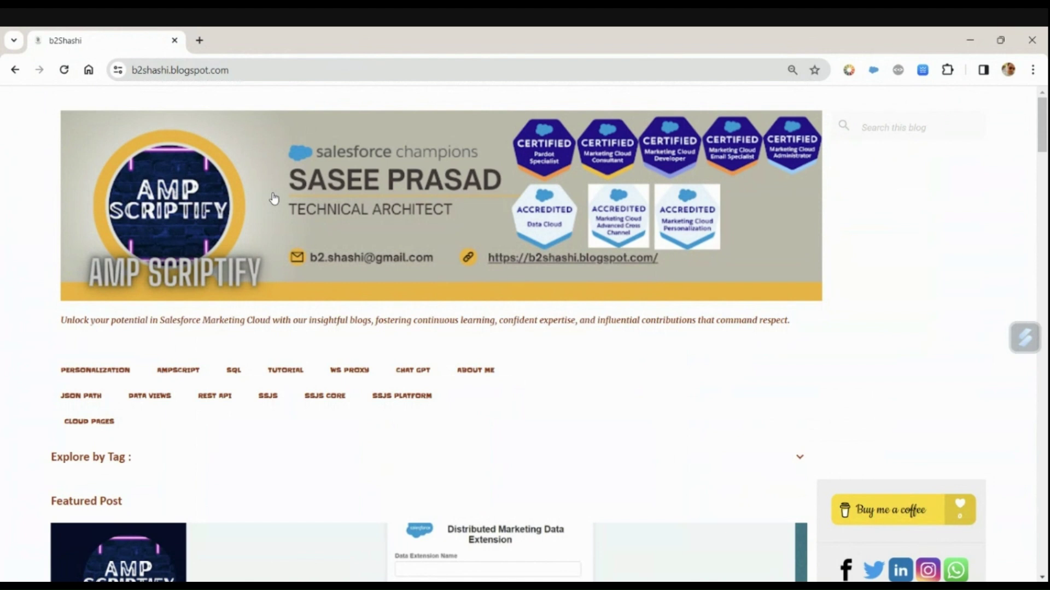
Search the blog for 'cloud page enablement' to list Parts 1–3.
{"action": "left_click", "coordinate": [898, 124]}
{"action": "type", "text": "cloud page e"}
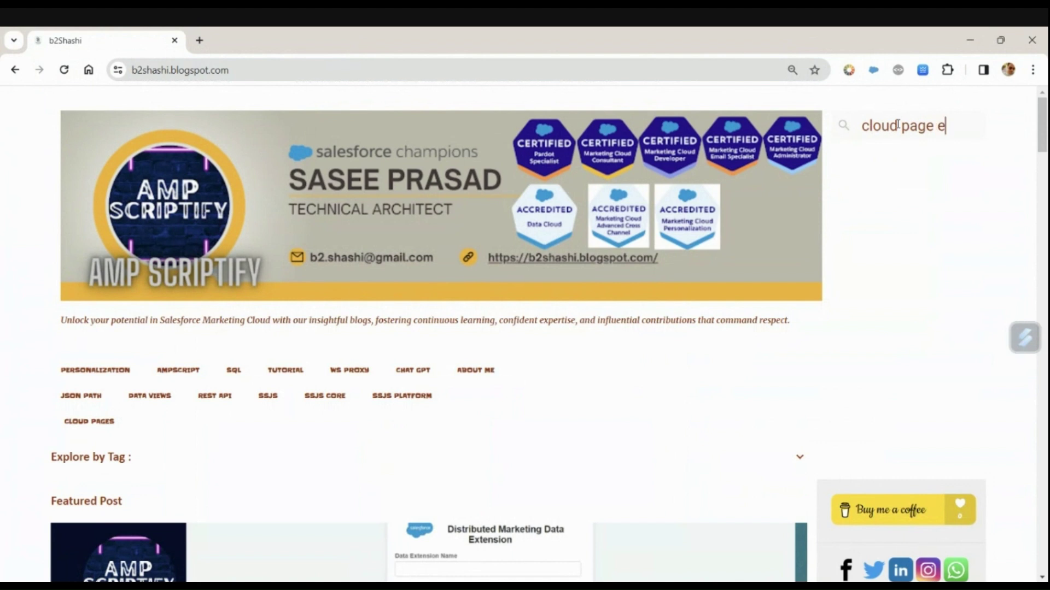
{"action": "type", "text": "nablement"}
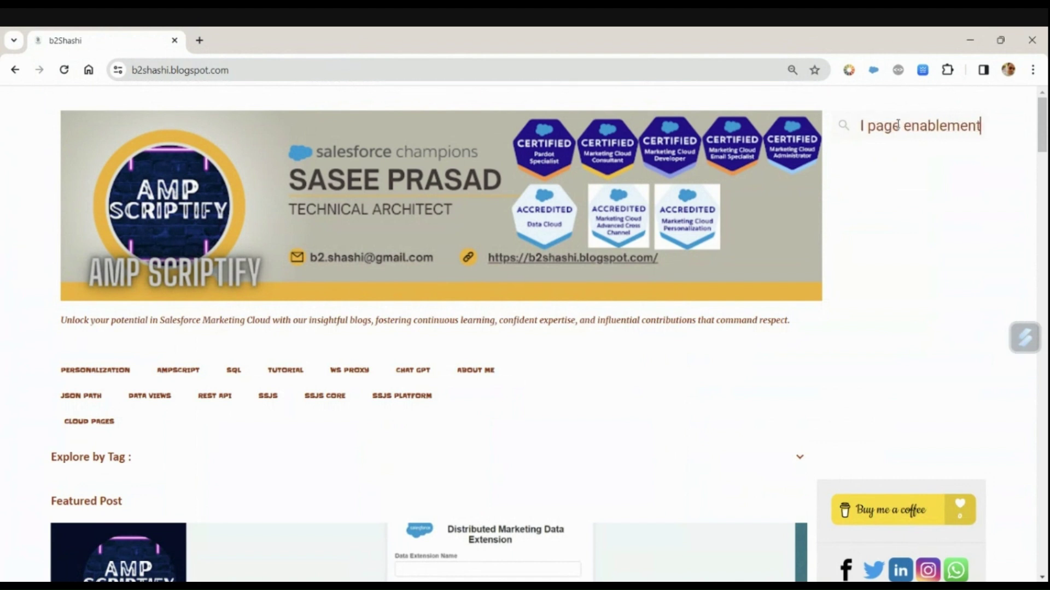
{"action": "key", "text": "Return"}
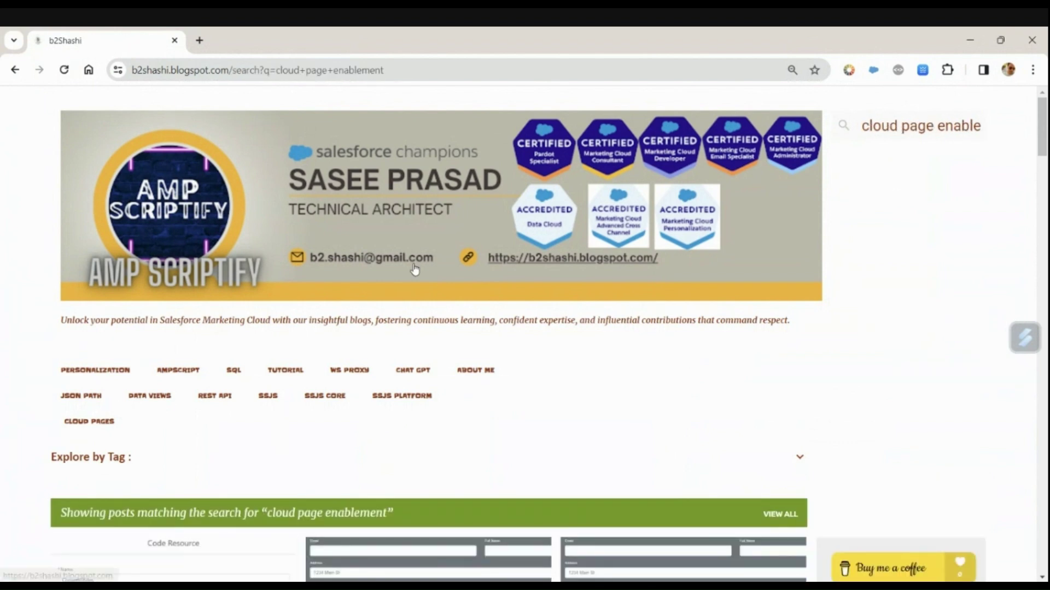
Go to the blog's Cloud Pages page.
{"action": "scroll", "coordinate": [414, 270], "scroll_direction": "down", "scroll_amount": 5}
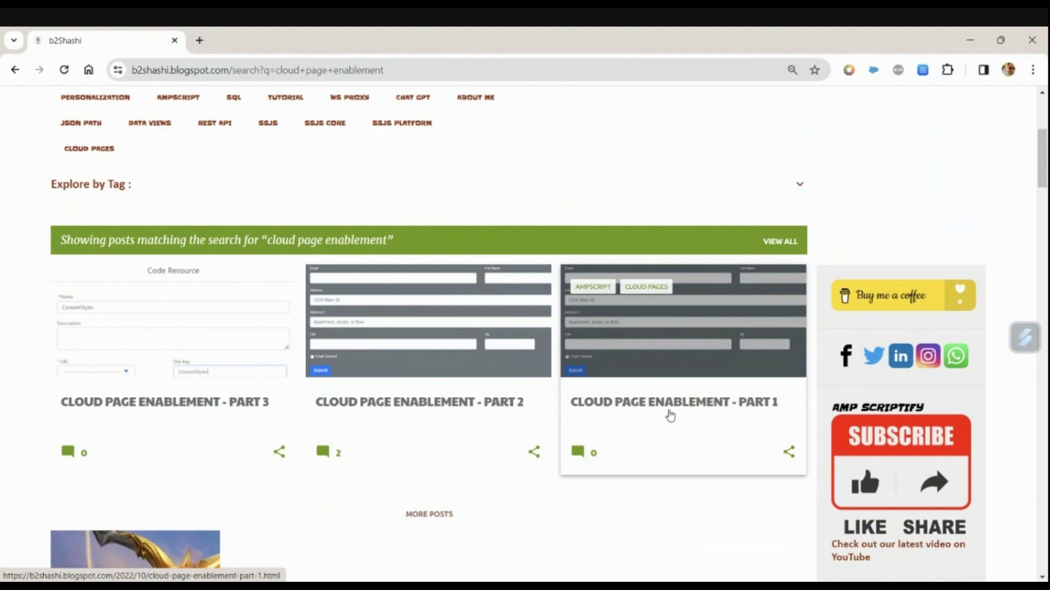
{"action": "scroll", "coordinate": [669, 415], "scroll_direction": "up", "scroll_amount": 1}
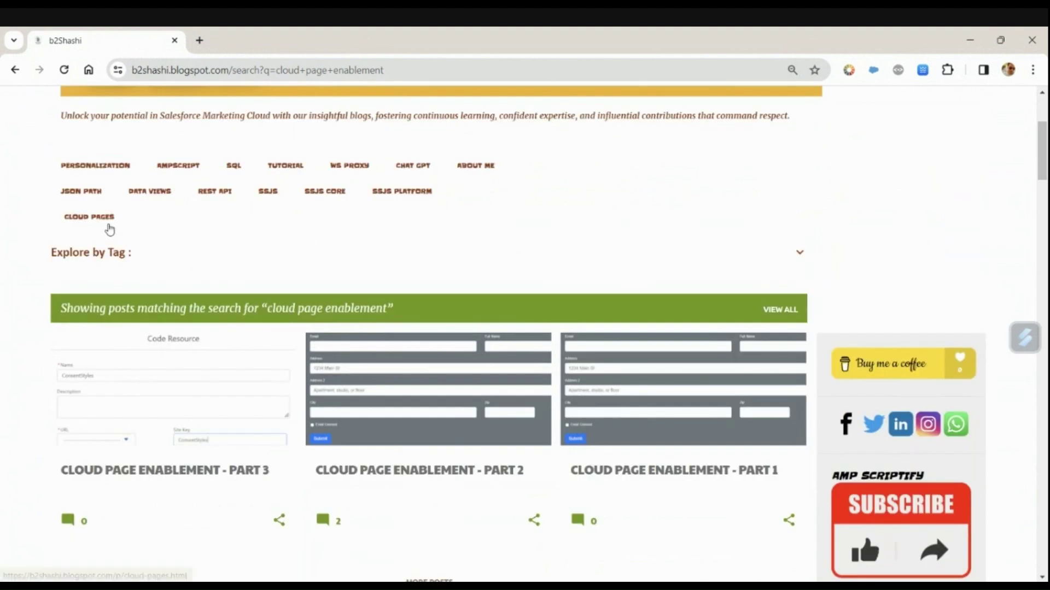
{"action": "scroll", "coordinate": [269, 230], "scroll_direction": "up", "scroll_amount": 1}
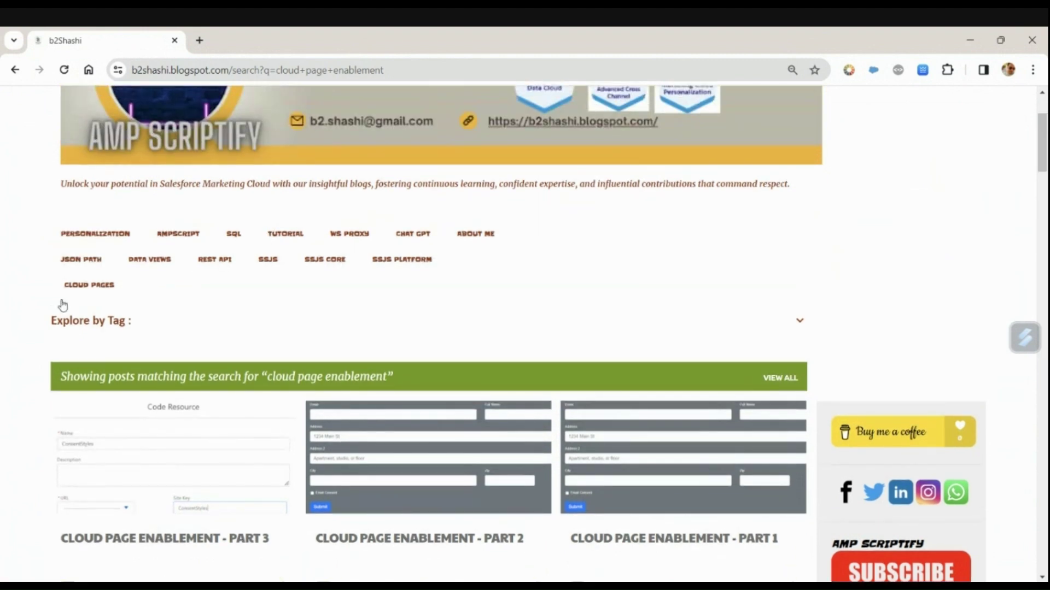
{"action": "left_click", "coordinate": [90, 292]}
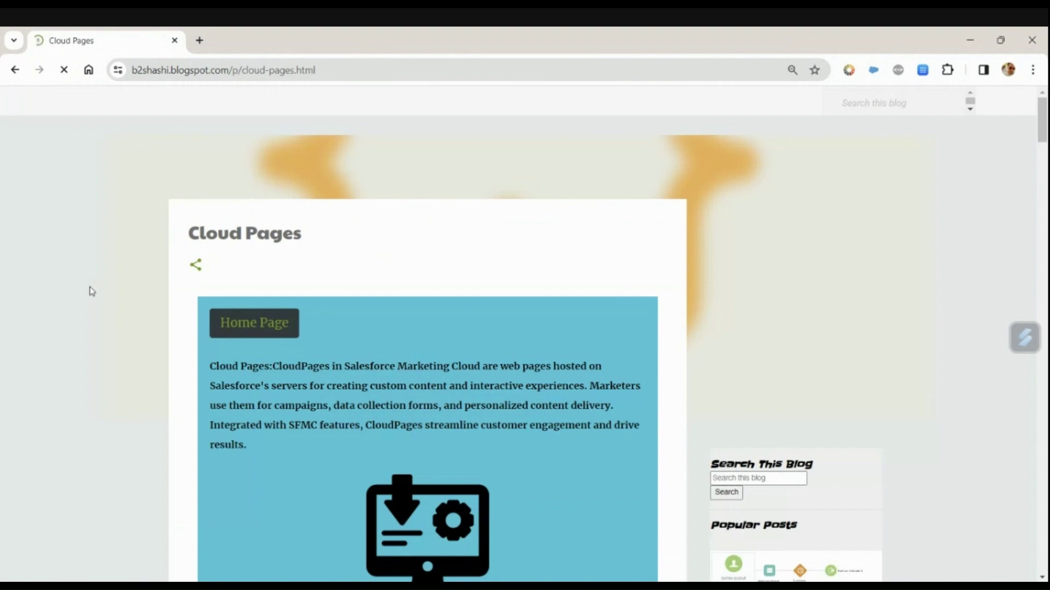
Browse the four CloudPage examples, then expand One Click Unsubscribe #1 to show its HTML code.
{"action": "scroll", "coordinate": [91, 290], "scroll_direction": "down", "scroll_amount": 6}
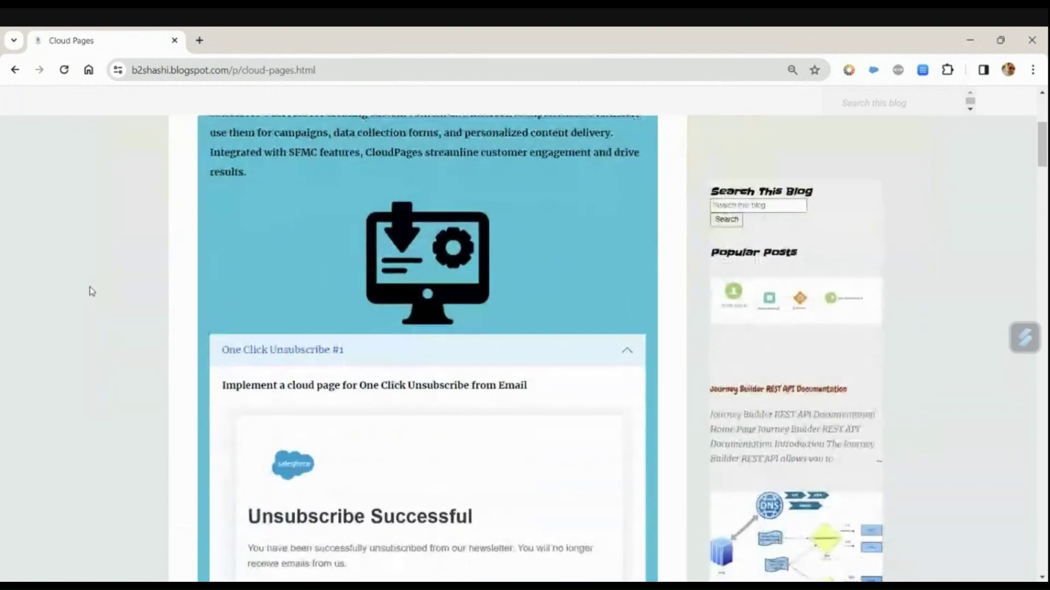
{"action": "scroll", "coordinate": [89, 290], "scroll_direction": "down", "scroll_amount": 1}
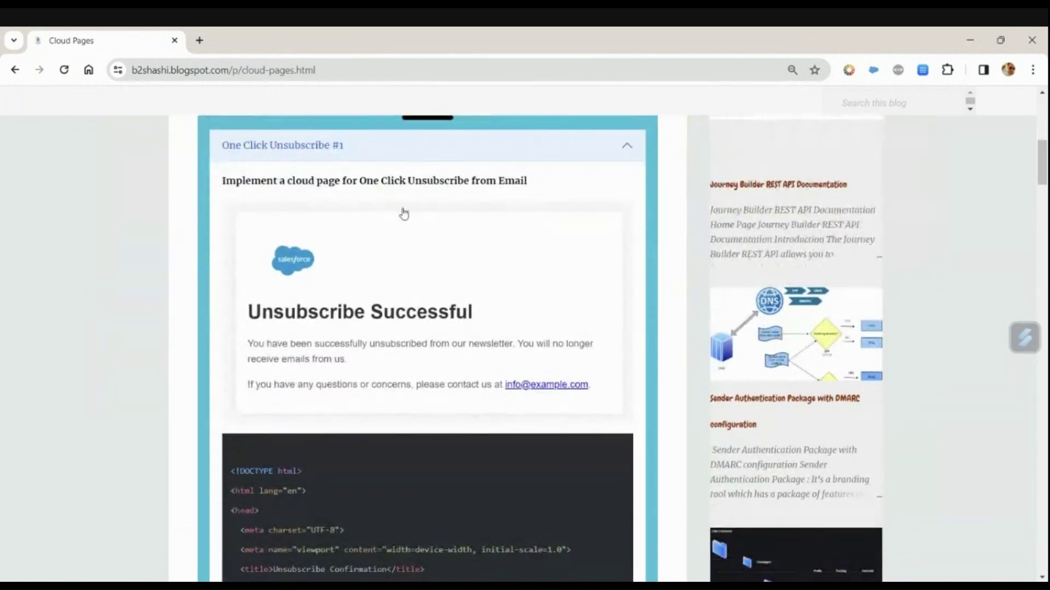
{"action": "left_click", "coordinate": [419, 158]}
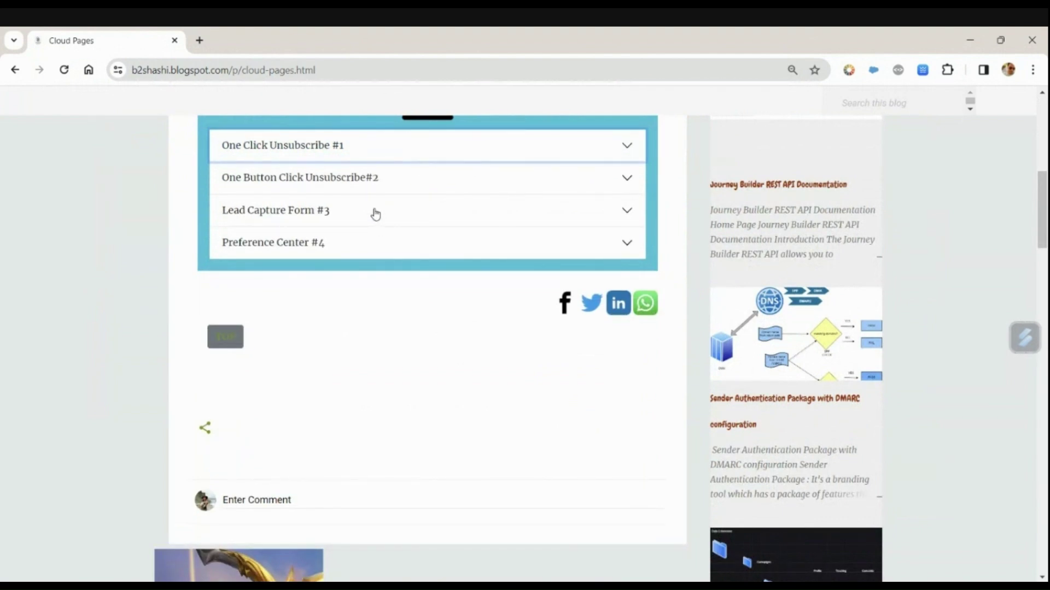
{"action": "left_click", "coordinate": [368, 155]}
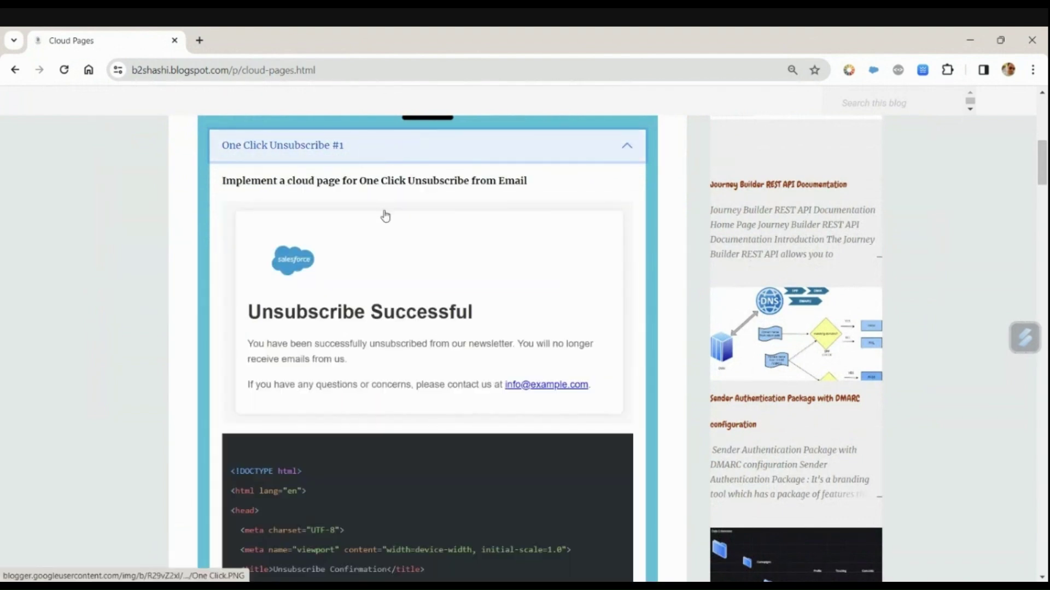
{"action": "left_click", "coordinate": [415, 145]}
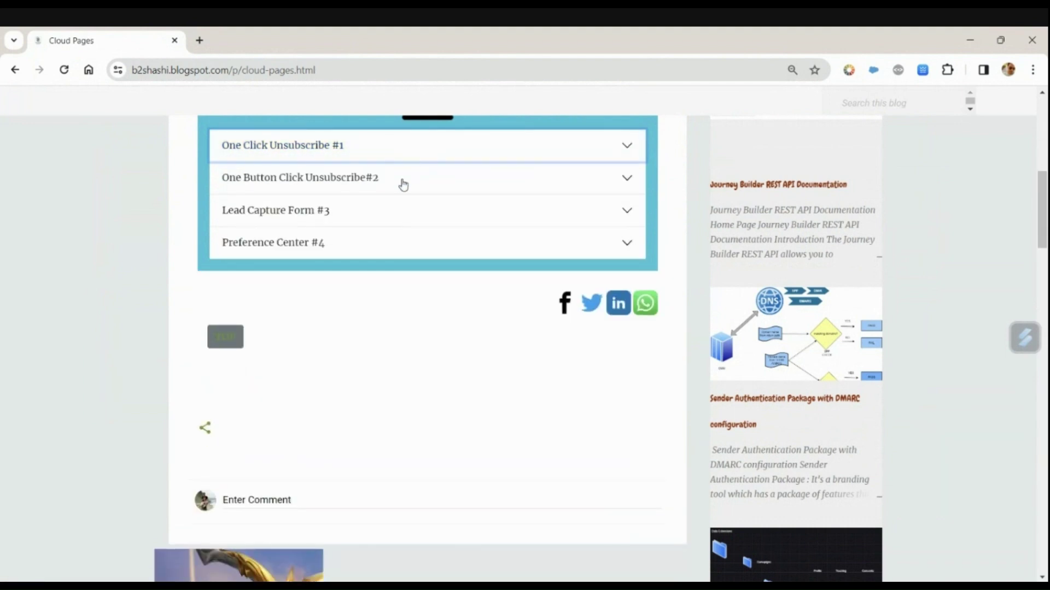
{"action": "left_click", "coordinate": [403, 186]}
{"action": "left_click", "coordinate": [403, 185]}
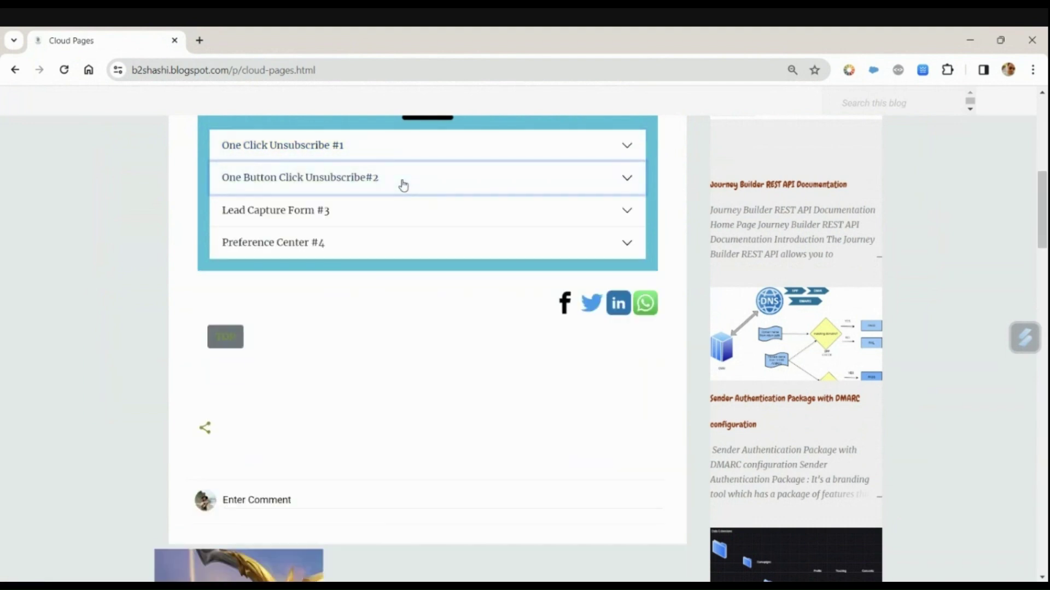
{"action": "left_click", "coordinate": [415, 219]}
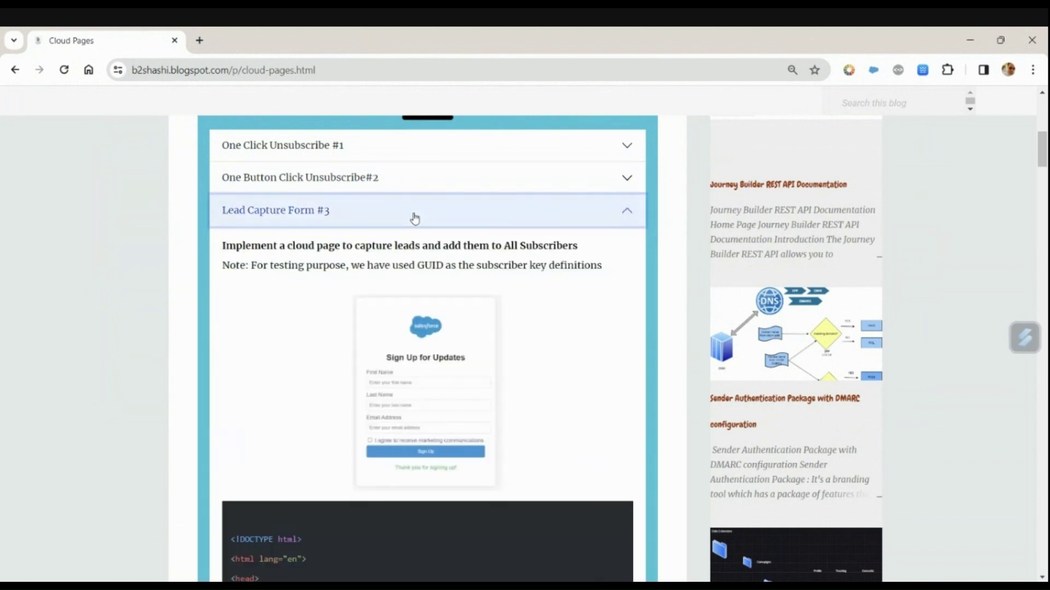
{"action": "left_click", "coordinate": [415, 219]}
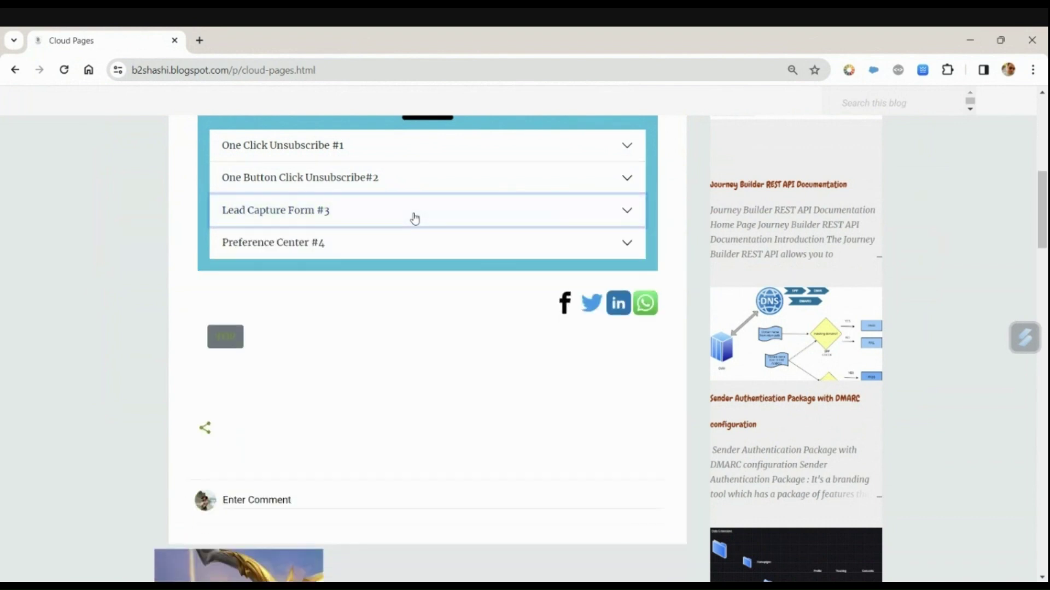
{"action": "left_click", "coordinate": [410, 249]}
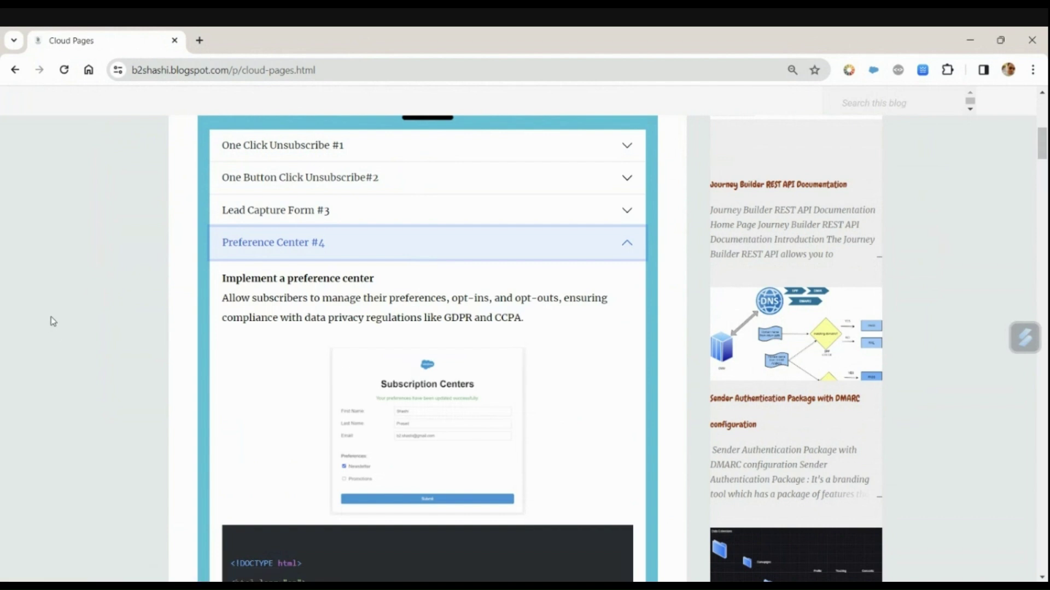
{"action": "left_click", "coordinate": [359, 162]}
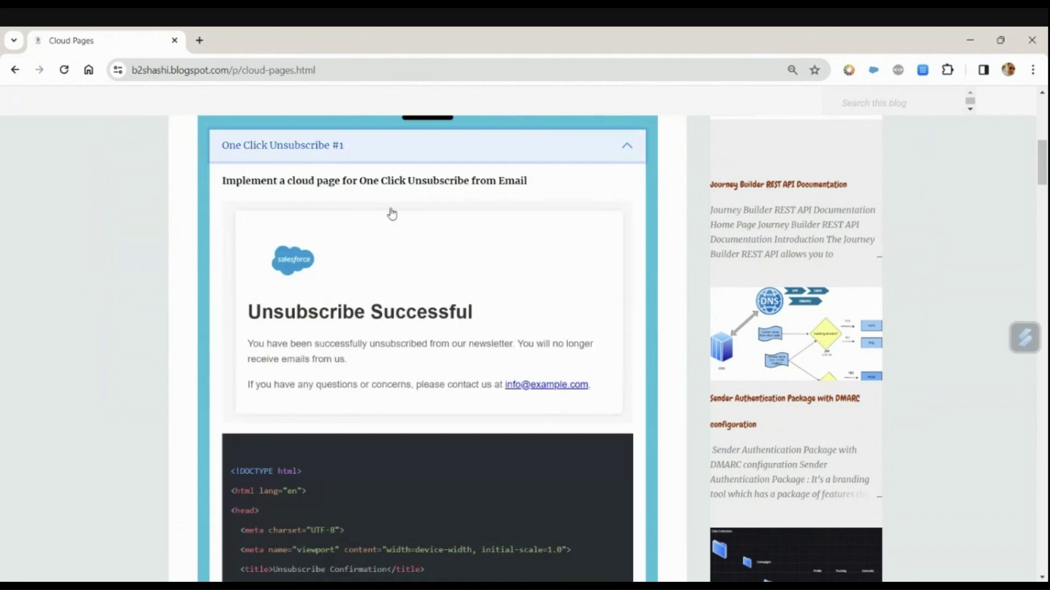
{"action": "scroll", "coordinate": [418, 281], "scroll_direction": "down", "scroll_amount": 5}
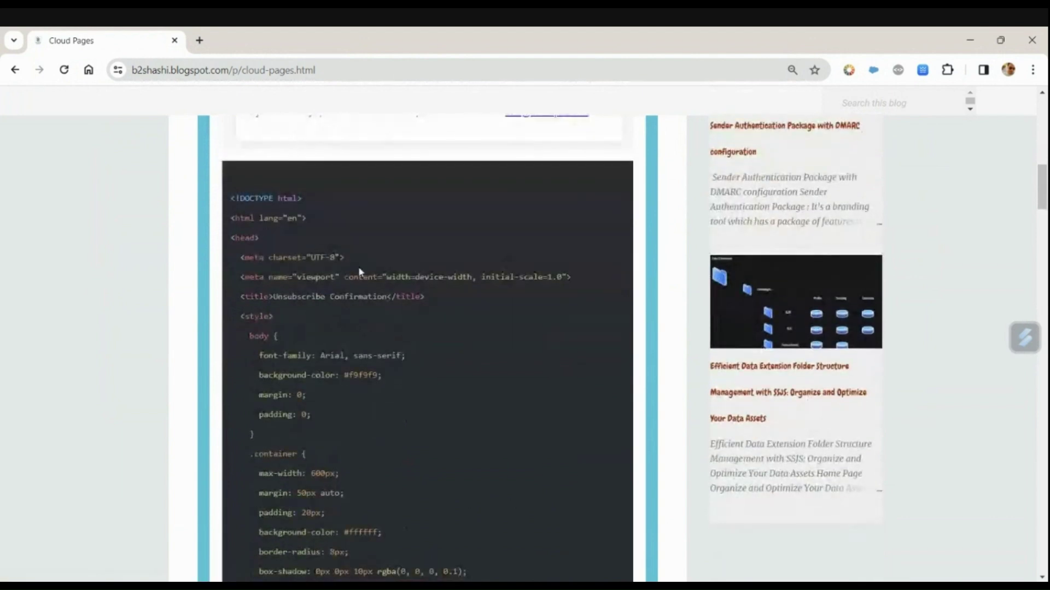
Paste the copied unsubscribe page HTML into a new untitled VS Code file set to HTML.
{"action": "left_click_drag", "start_coordinate": [230, 200], "coordinate": [470, 579]}
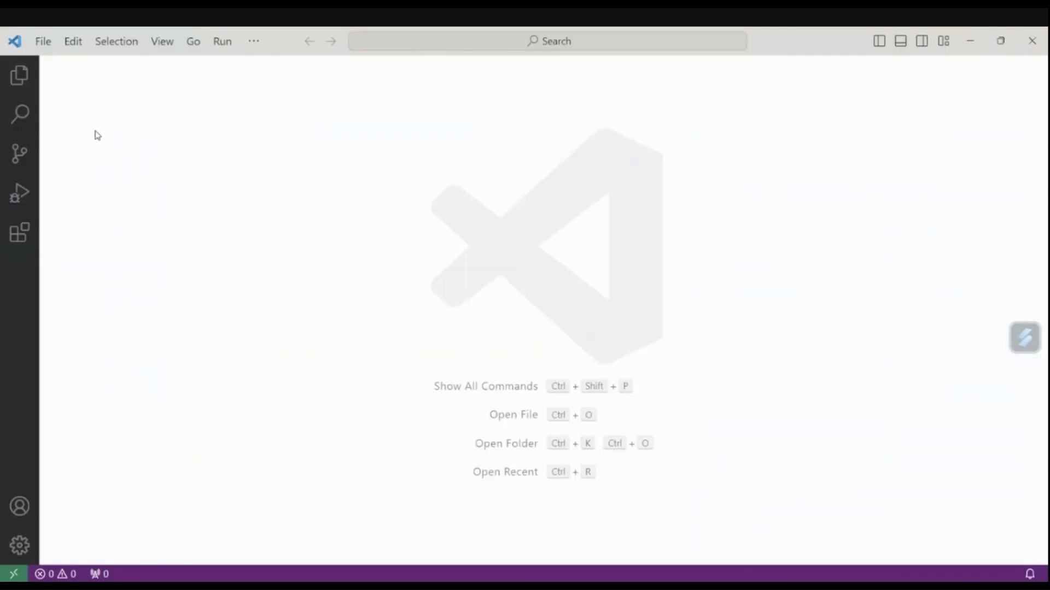
{"action": "left_click", "coordinate": [44, 41]}
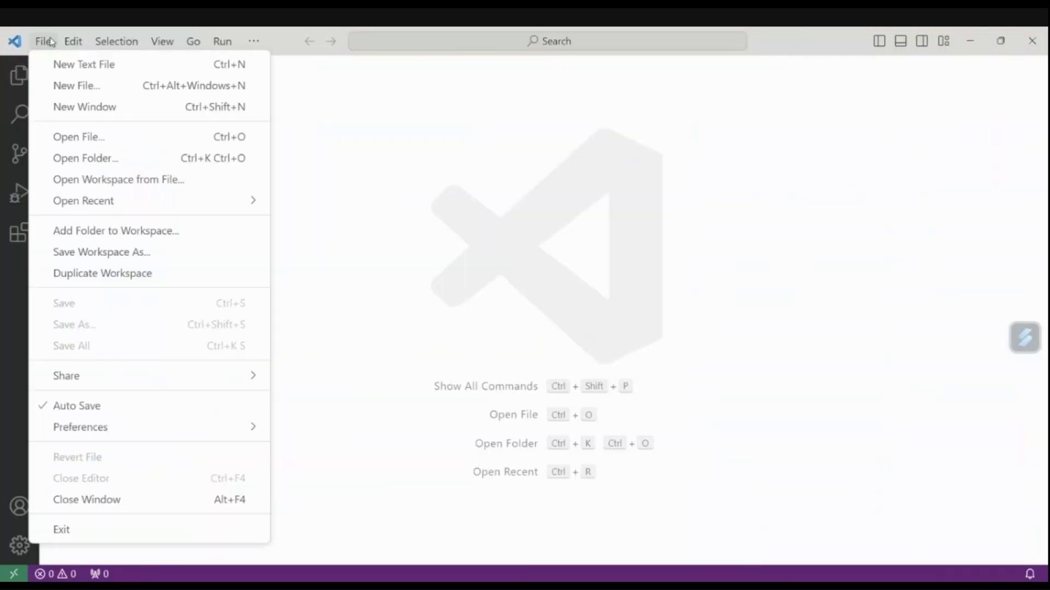
{"action": "left_click", "coordinate": [69, 65]}
{"action": "left_click", "coordinate": [130, 97]}
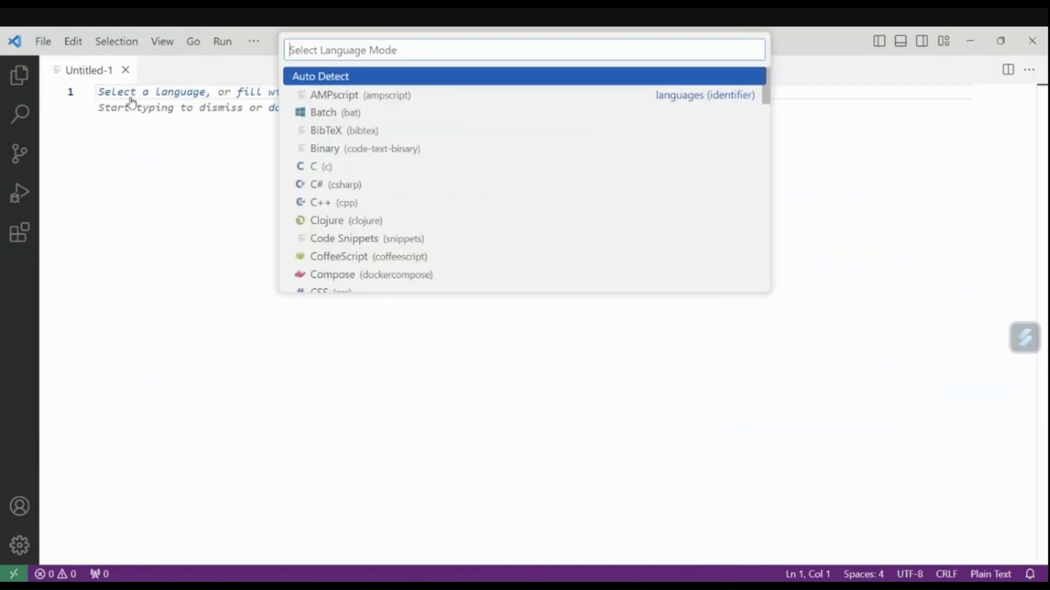
{"action": "type", "text": "html"}
{"action": "key", "text": "Return"}
{"action": "type", "text": "4"}
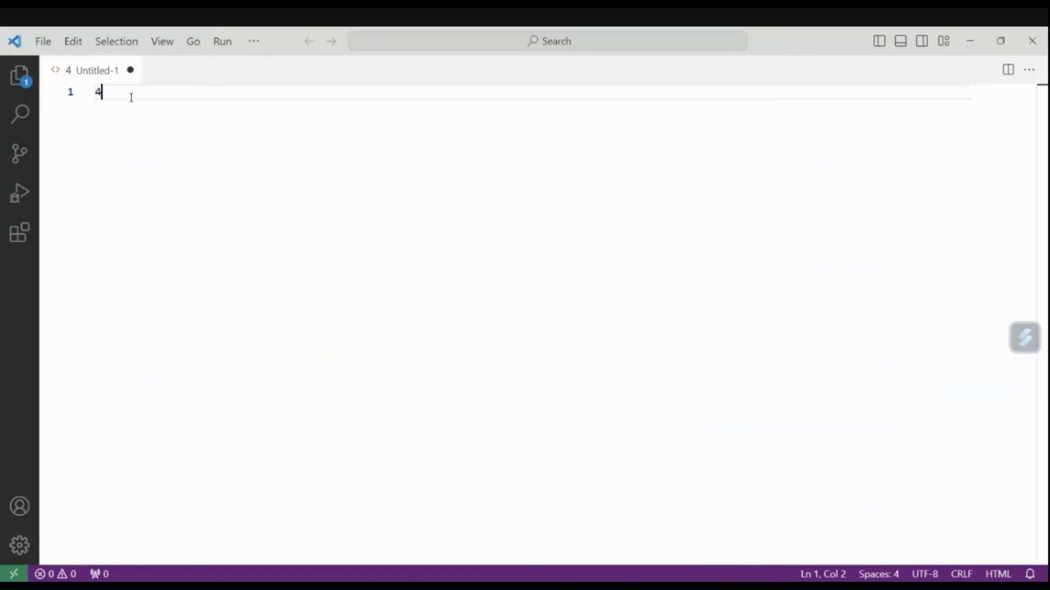
{"action": "key", "text": "BackSpace"}
{"action": "key", "text": "ctrl+v"}
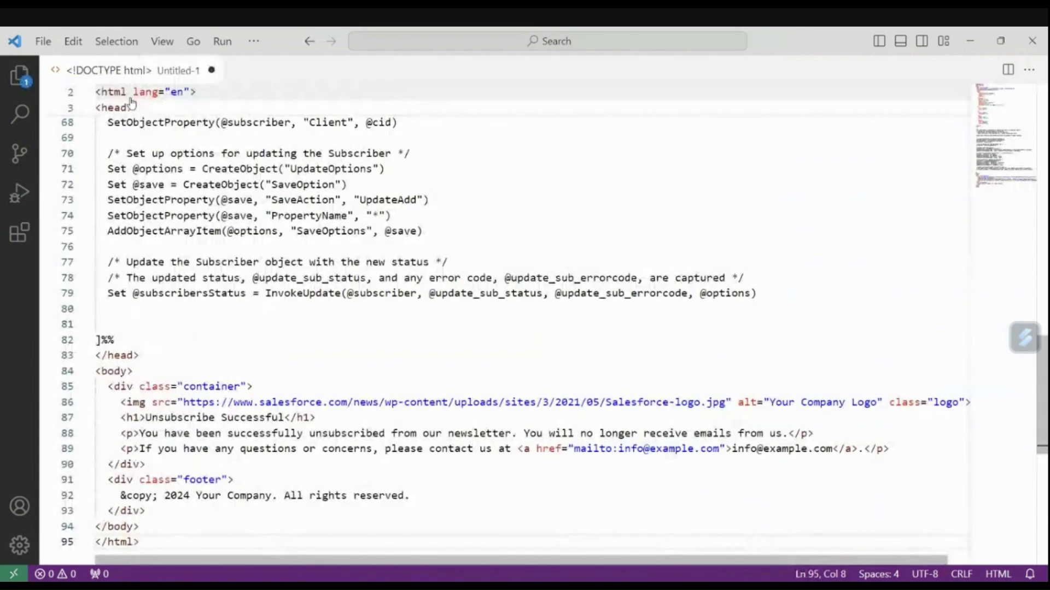
Scroll through the pasted code, inspecting line 12 and the paragraph tag on line 88.
{"action": "scroll", "coordinate": [271, 310], "scroll_direction": "up", "scroll_amount": 3}
{"action": "scroll", "coordinate": [271, 310], "scroll_direction": "up", "scroll_amount": 15}
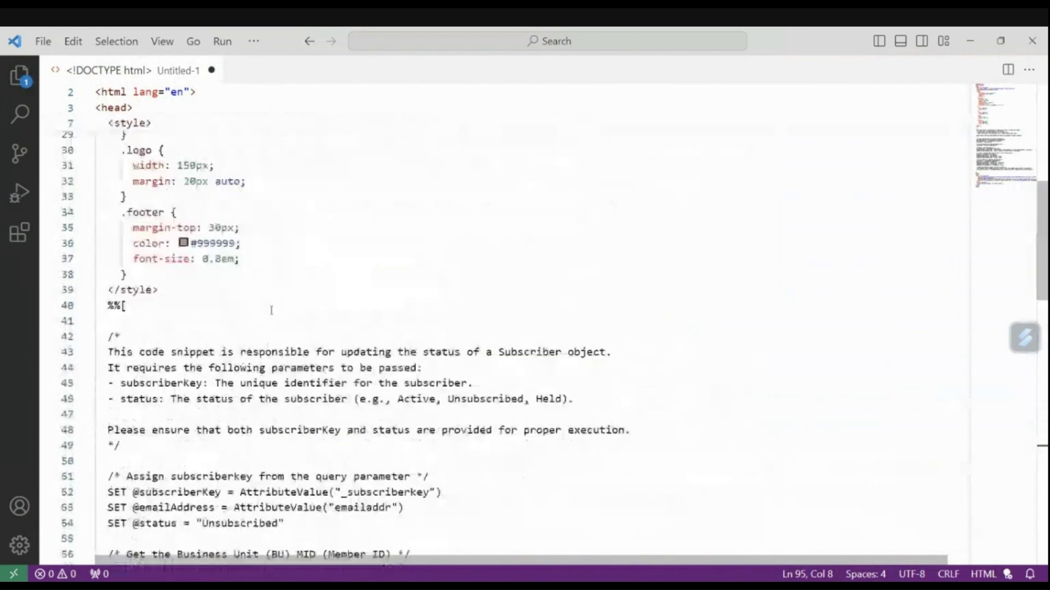
{"action": "left_click", "coordinate": [355, 266]}
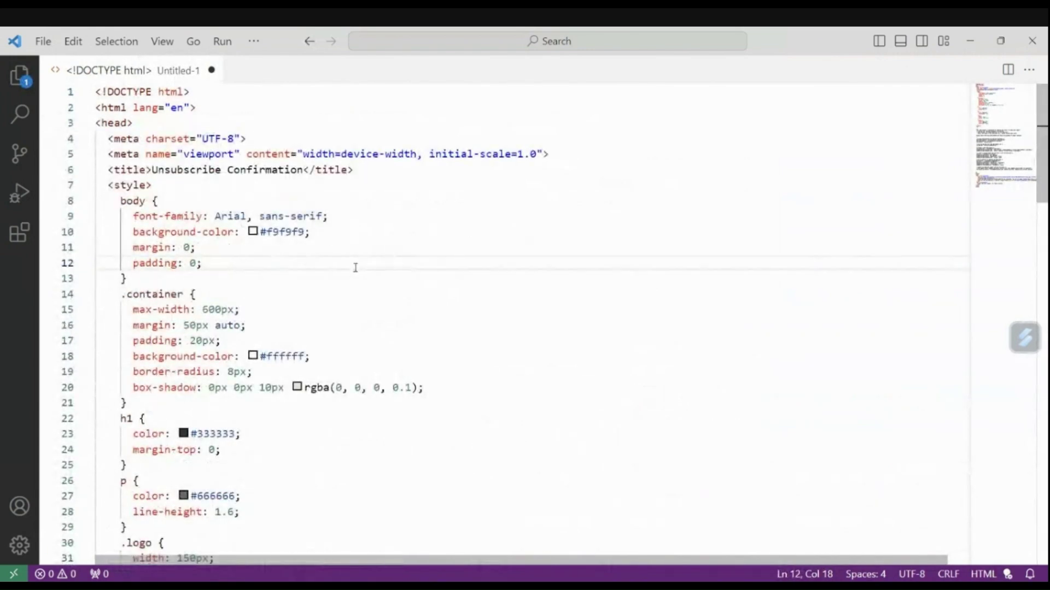
{"action": "scroll", "coordinate": [355, 268], "scroll_direction": "down", "scroll_amount": 8}
{"action": "scroll", "coordinate": [356, 268], "scroll_direction": "down", "scroll_amount": 5}
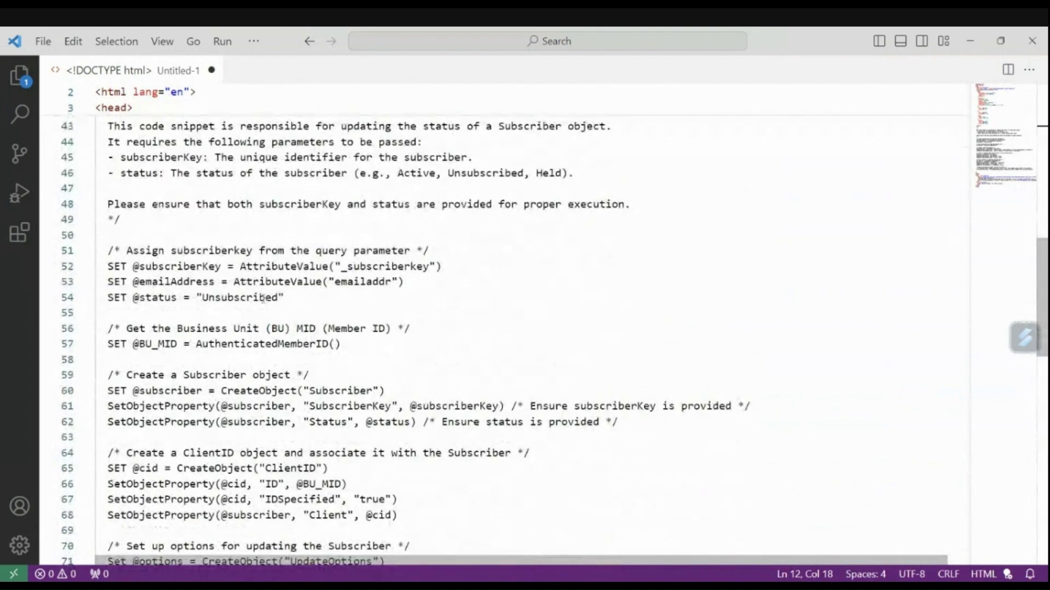
{"action": "scroll", "coordinate": [263, 299], "scroll_direction": "down", "scroll_amount": 8}
{"action": "scroll", "coordinate": [263, 299], "scroll_direction": "down", "scroll_amount": 2}
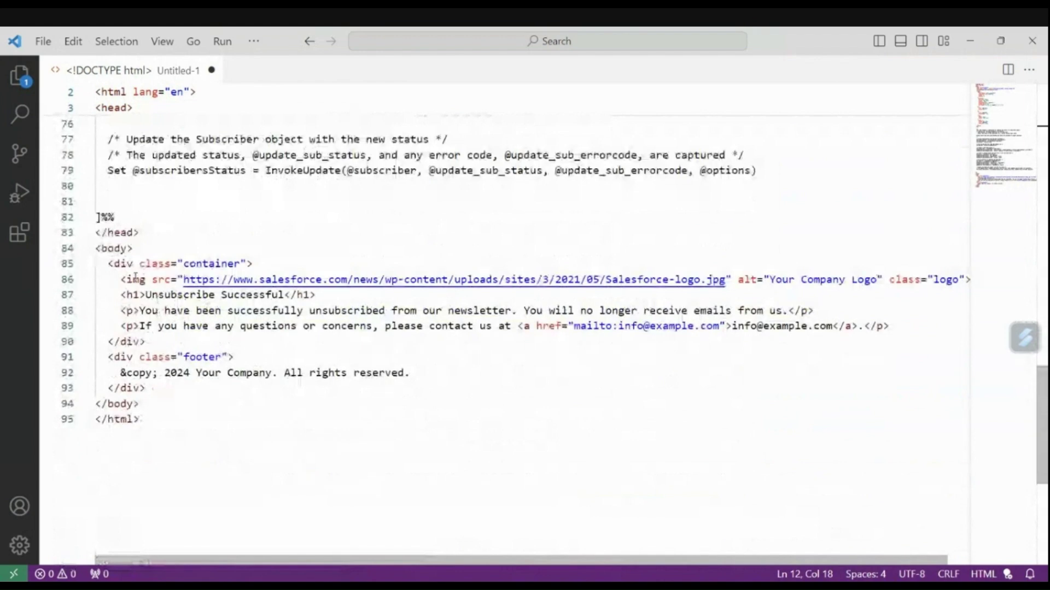
{"action": "double_click", "coordinate": [131, 311]}
{"action": "left_click", "coordinate": [277, 337]}
{"action": "scroll", "coordinate": [328, 339], "scroll_direction": "up", "scroll_amount": 12}
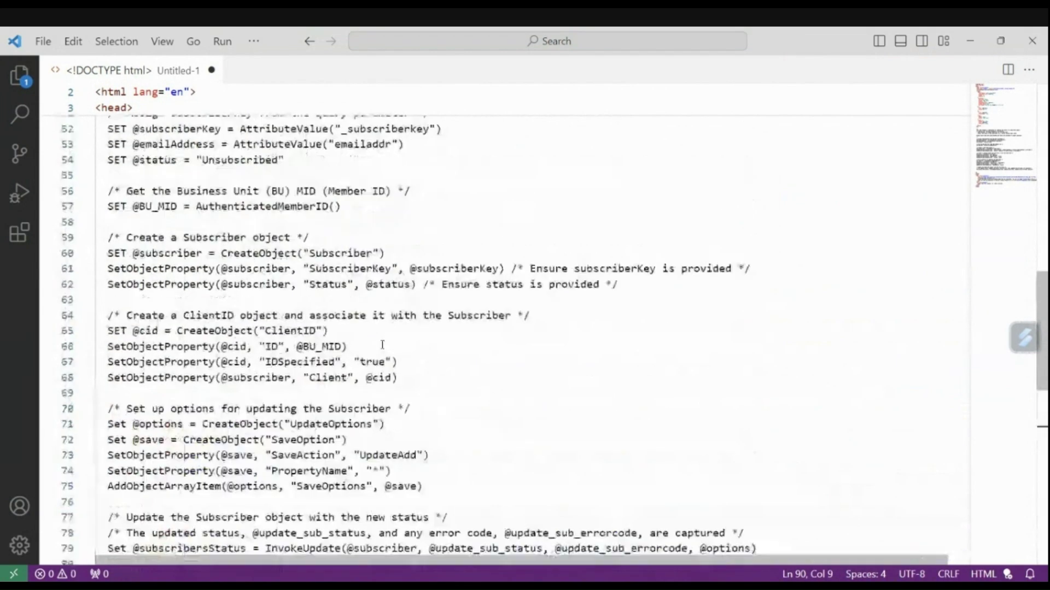
{"action": "scroll", "coordinate": [381, 344], "scroll_direction": "down", "scroll_amount": 2}
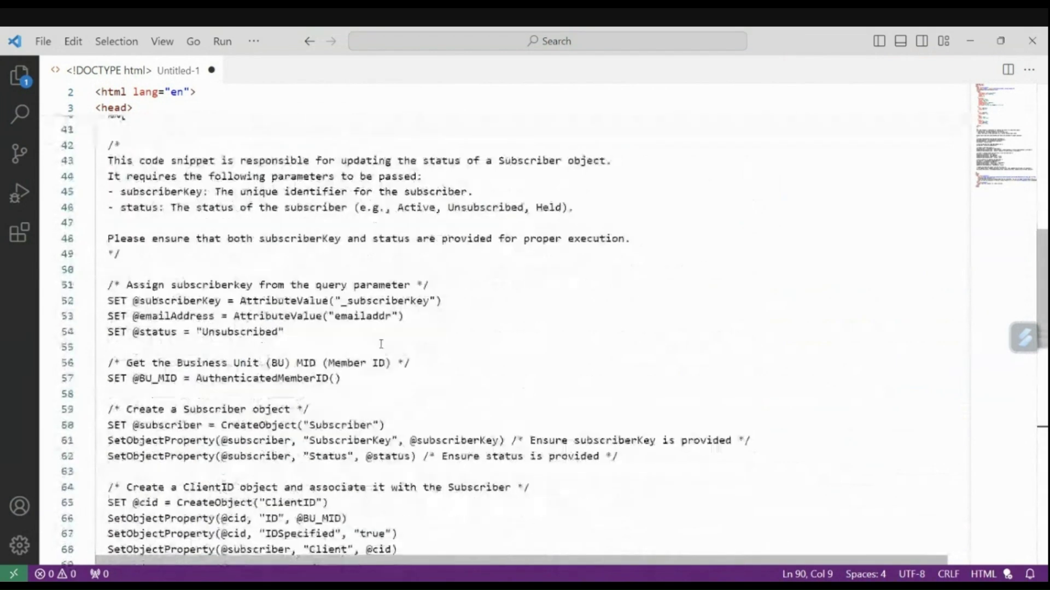
{"action": "scroll", "coordinate": [381, 344], "scroll_direction": "down", "scroll_amount": 3}
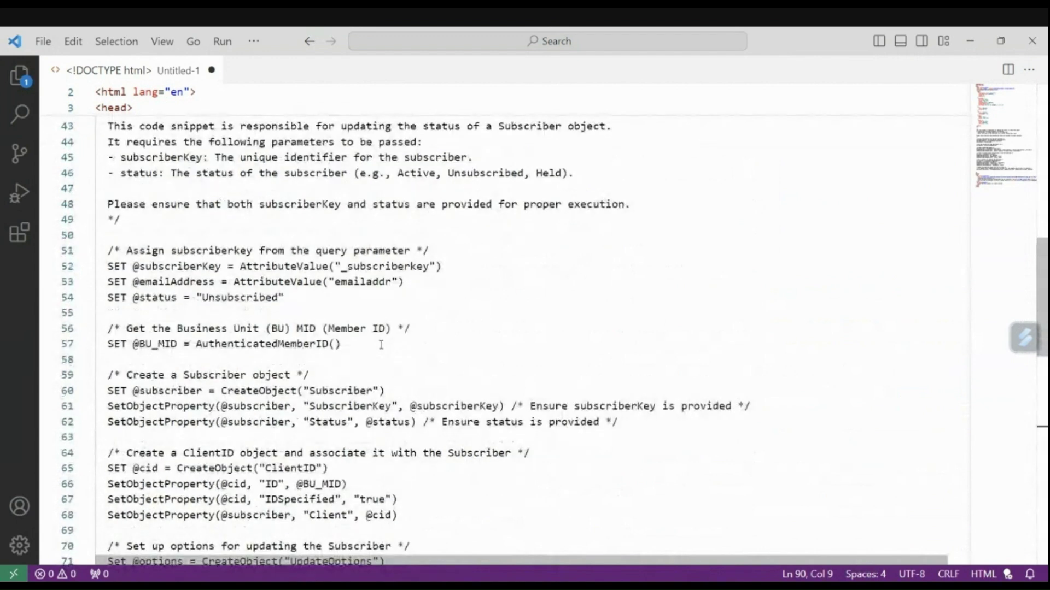
{"action": "scroll", "coordinate": [487, 311], "scroll_direction": "down", "scroll_amount": 2}
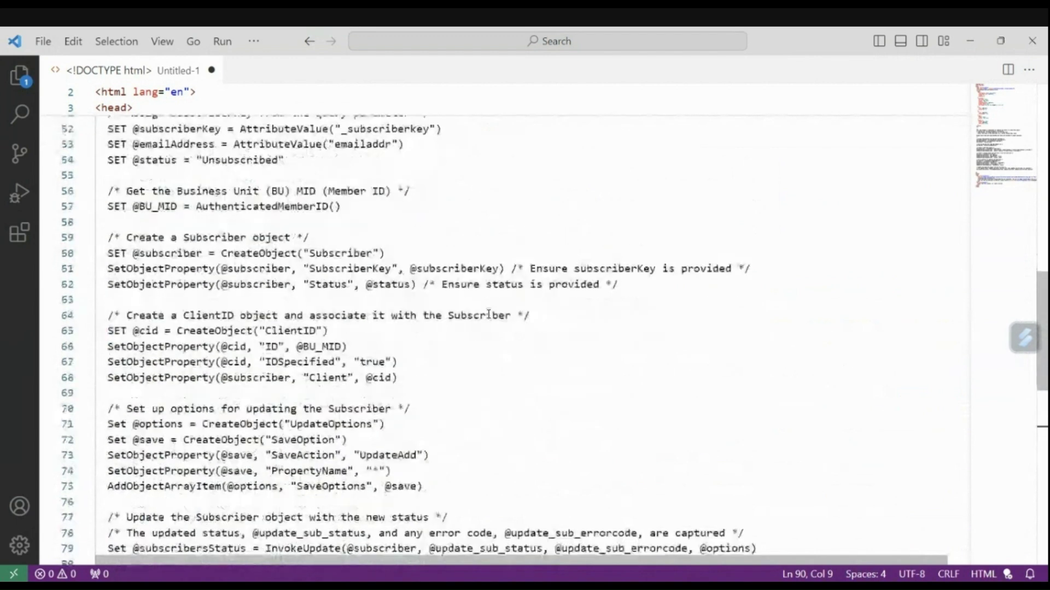
Review the AMPscript creating the Subscriber with SubscriberKey and calling InvokeUpdate with UpdateAdd.
{"action": "triple_click", "coordinate": [278, 255]}
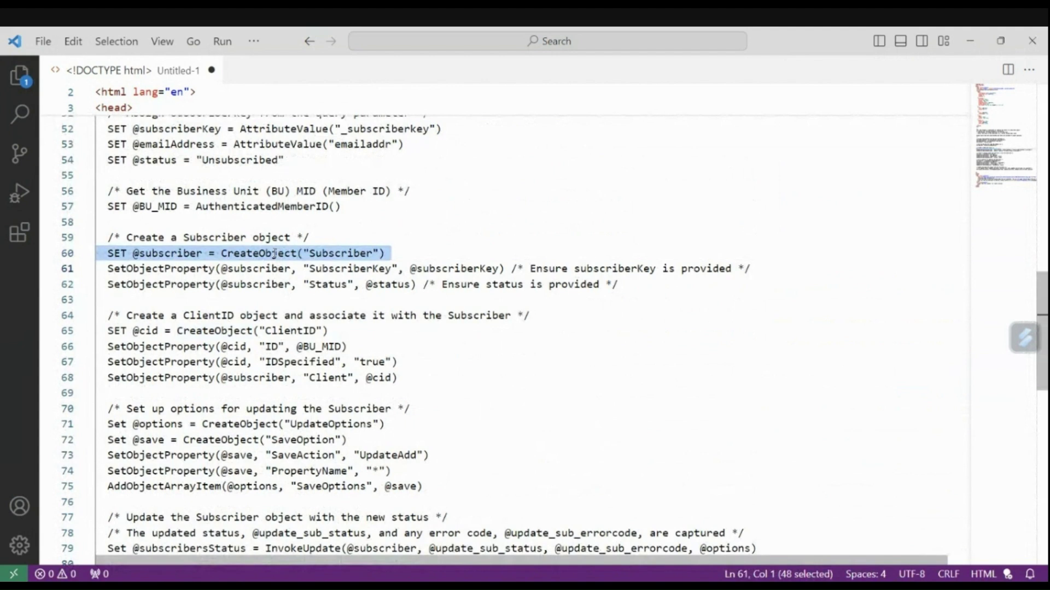
{"action": "left_click", "coordinate": [143, 267]}
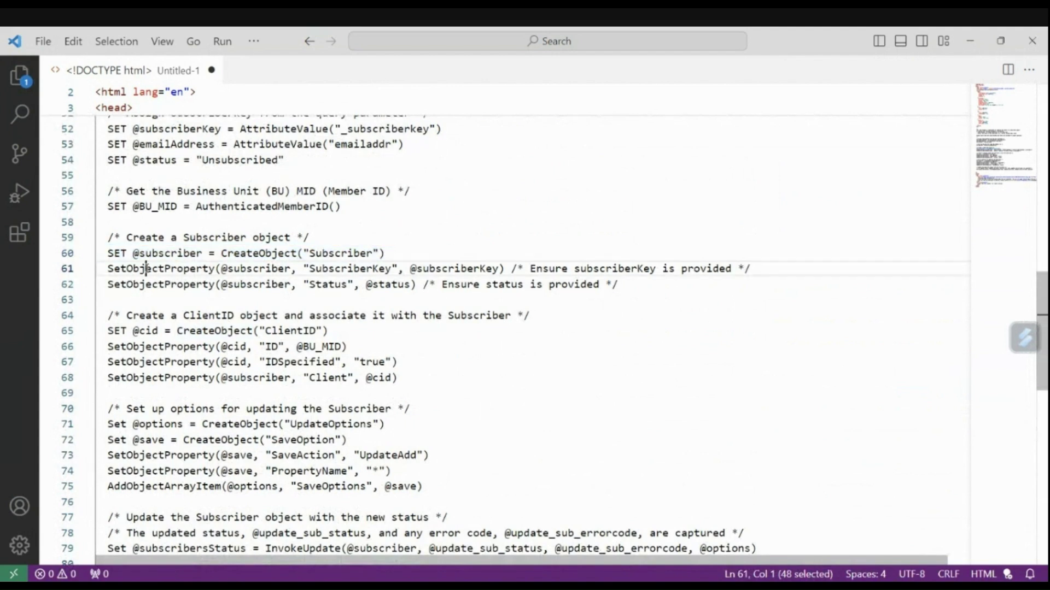
{"action": "double_click", "coordinate": [324, 269]}
{"action": "double_click", "coordinate": [424, 269]}
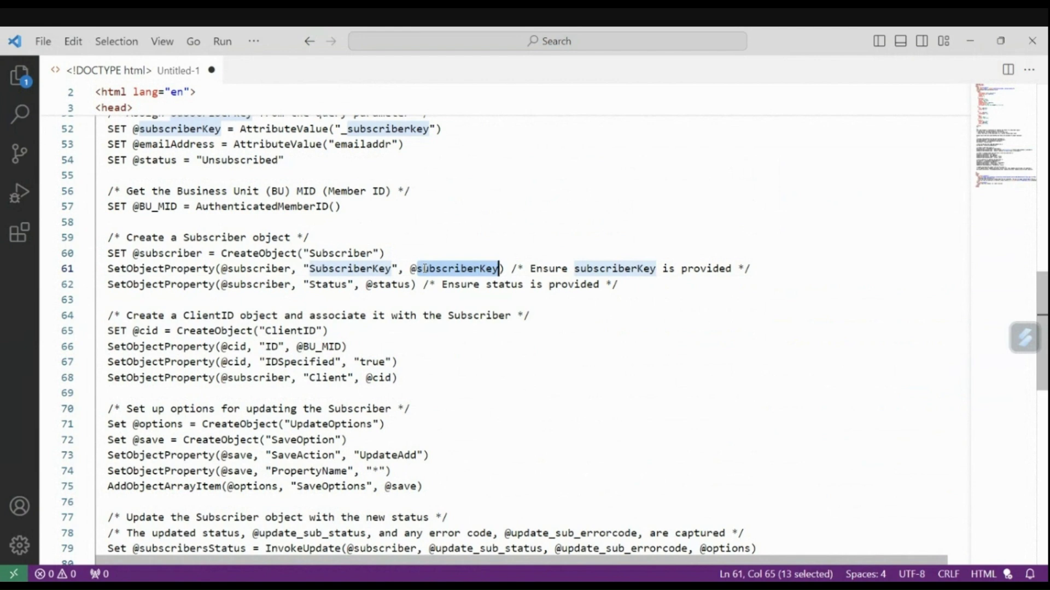
{"action": "left_click", "coordinate": [405, 253]}
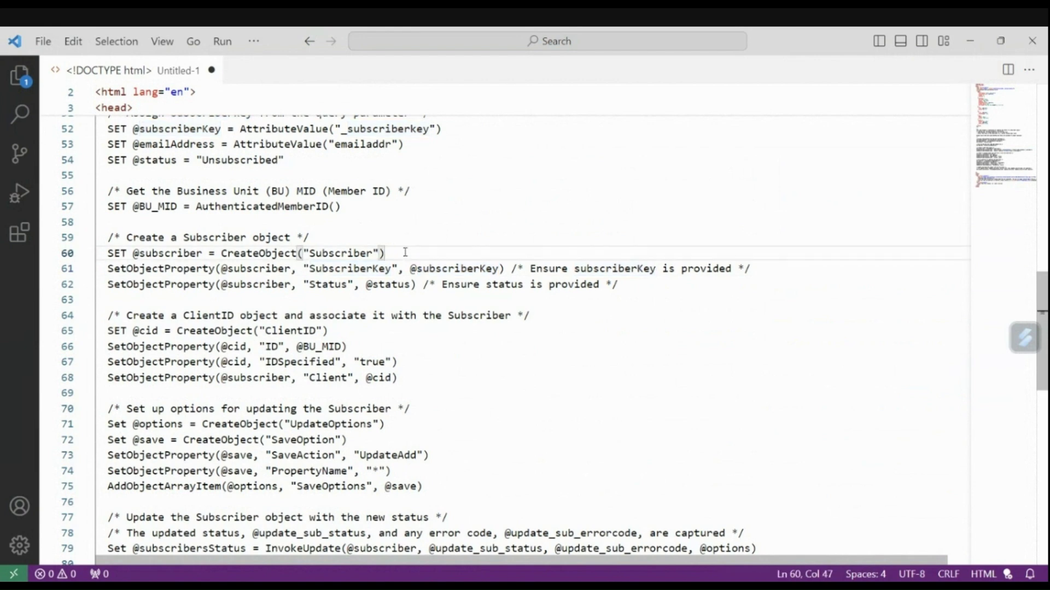
{"action": "scroll", "coordinate": [405, 253], "scroll_direction": "down", "scroll_amount": 2}
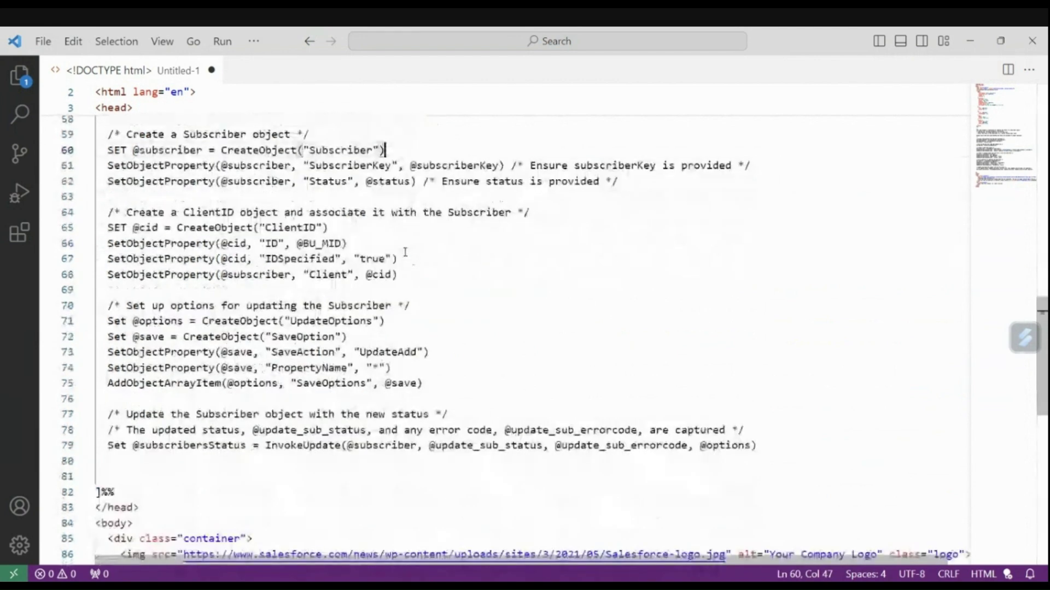
{"action": "triple_click", "coordinate": [302, 444]}
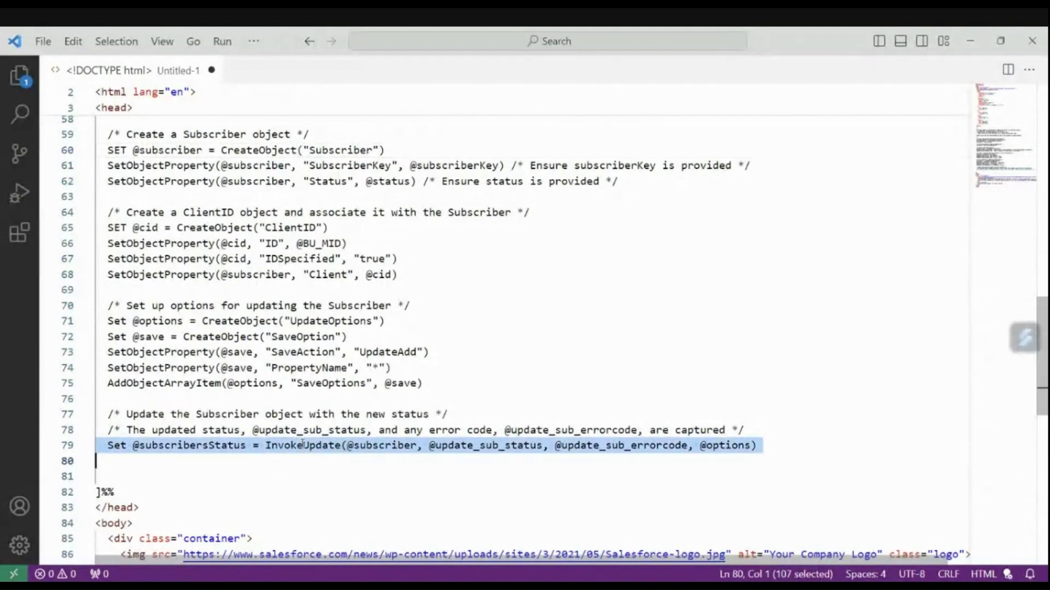
{"action": "double_click", "coordinate": [392, 446]}
{"action": "double_click", "coordinate": [388, 352]}
{"action": "scroll", "coordinate": [459, 363], "scroll_direction": "up", "scroll_amount": 4}
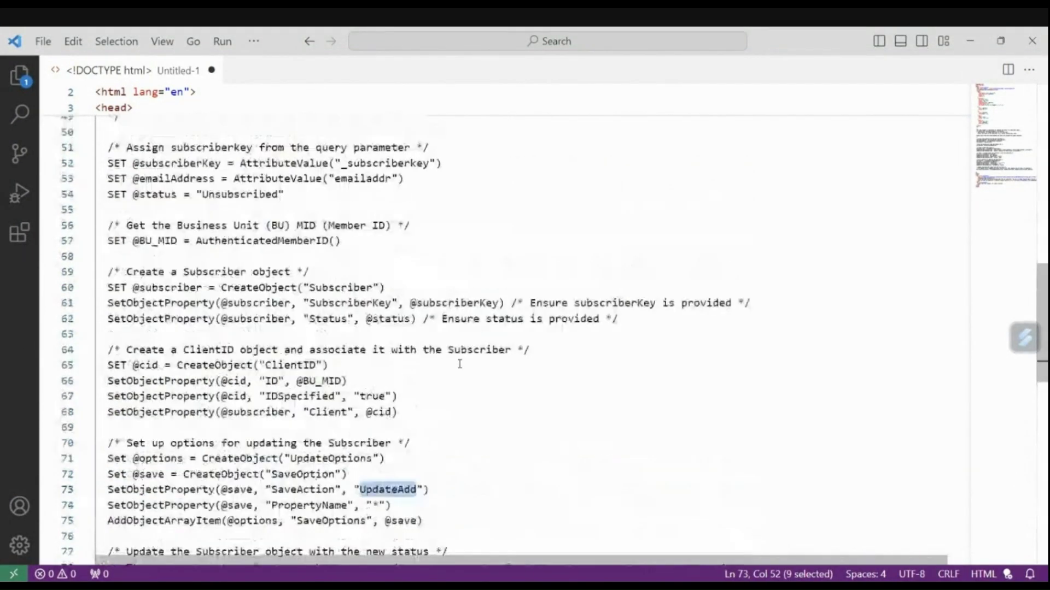
{"action": "scroll", "coordinate": [459, 363], "scroll_direction": "up", "scroll_amount": 3}
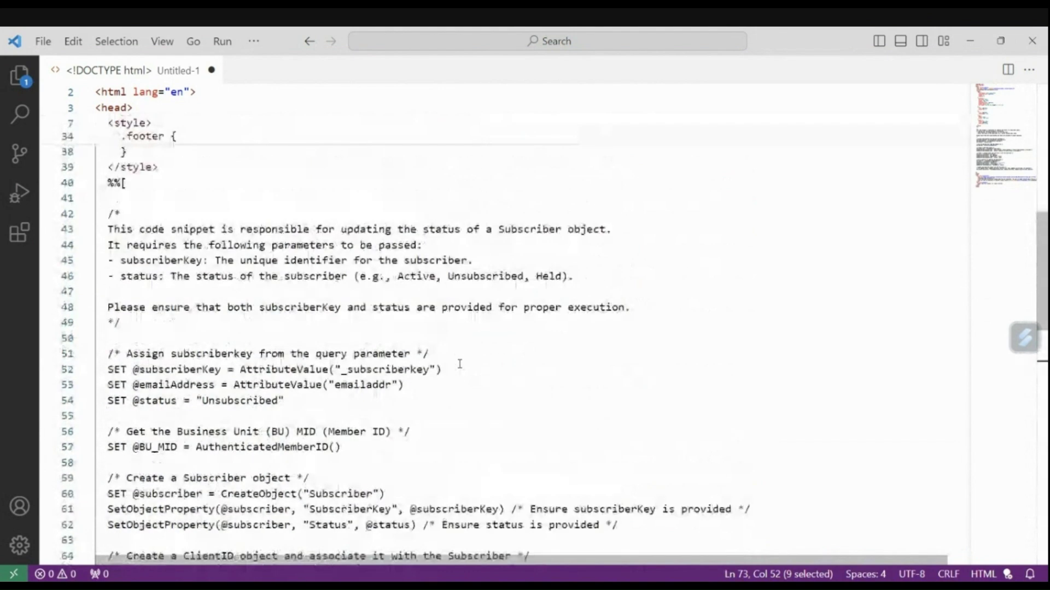
{"action": "scroll", "coordinate": [459, 363], "scroll_direction": "down", "scroll_amount": 2}
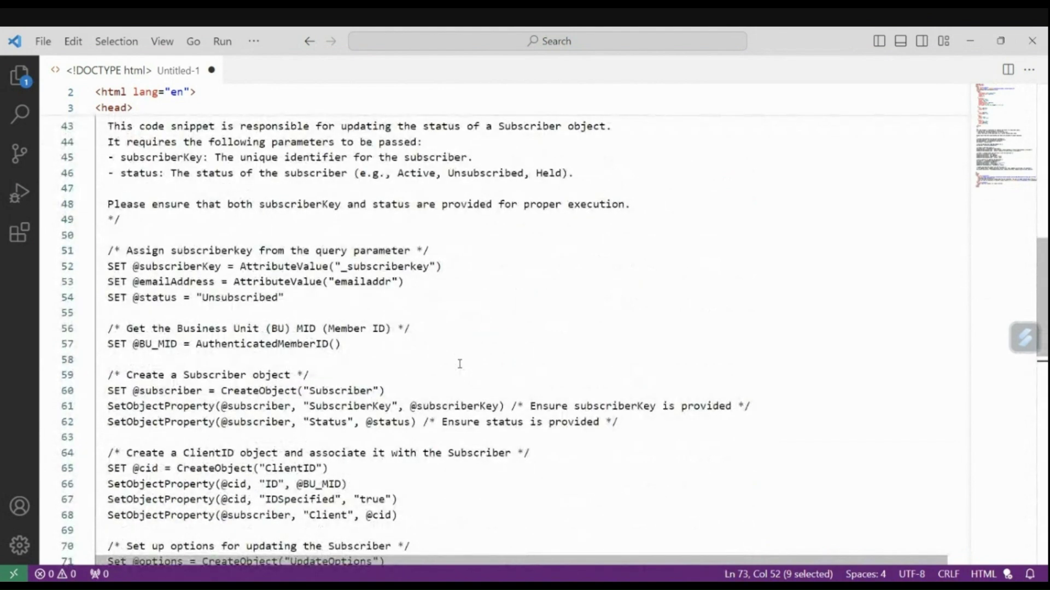
Open CloudPages from the Marketing Cloud Dashboard in Chrome.
{"action": "mouse_move", "coordinate": [675, 586]}
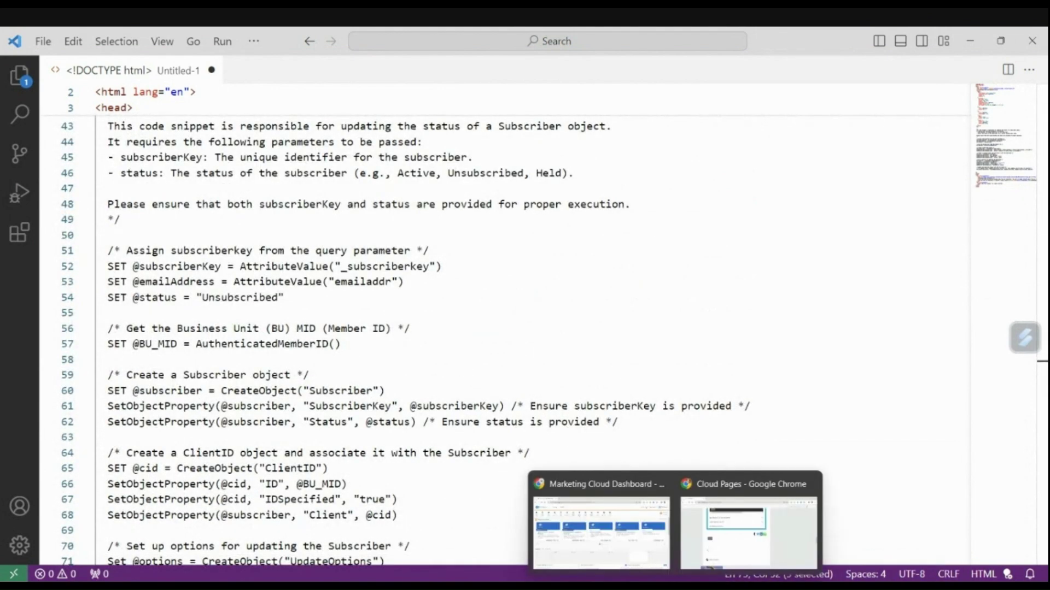
{"action": "left_click", "coordinate": [605, 526]}
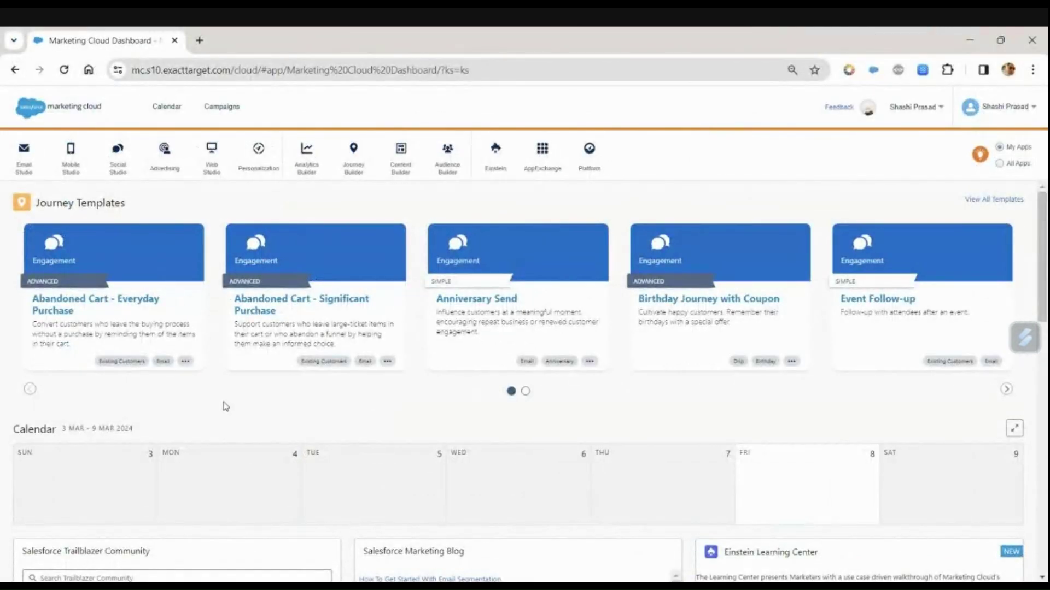
{"action": "mouse_move", "coordinate": [209, 167]}
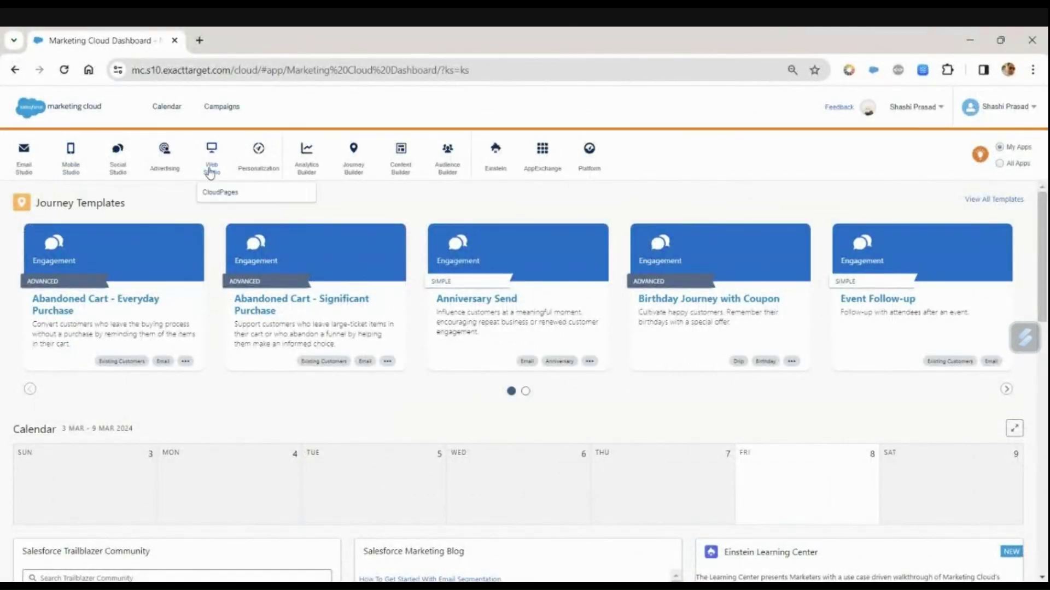
{"action": "left_click", "coordinate": [220, 193]}
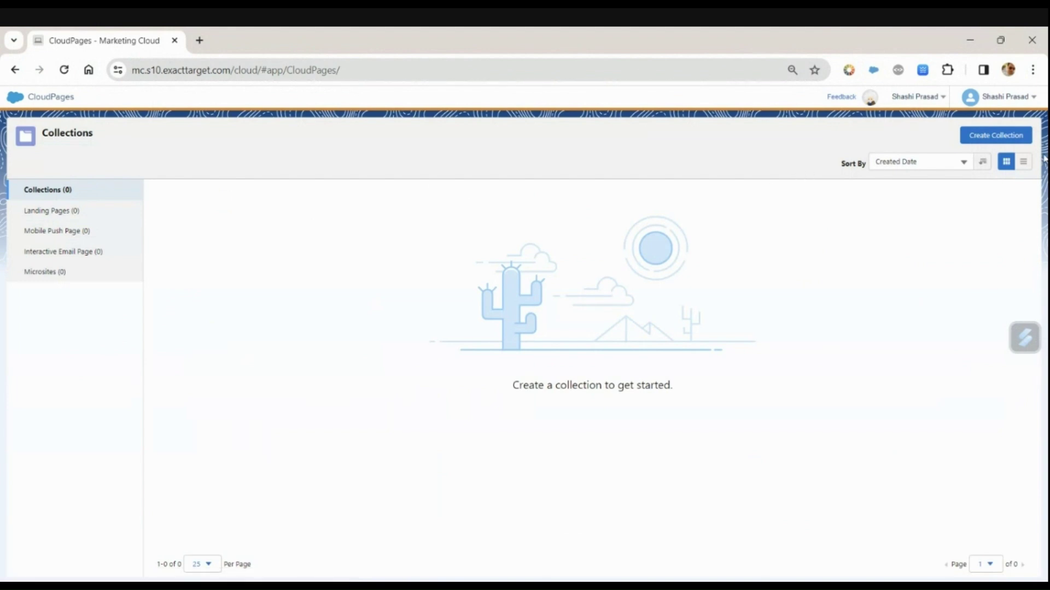
Create the 'Subscriber Management' CloudPages collection and open it.
{"action": "left_click", "coordinate": [1011, 141]}
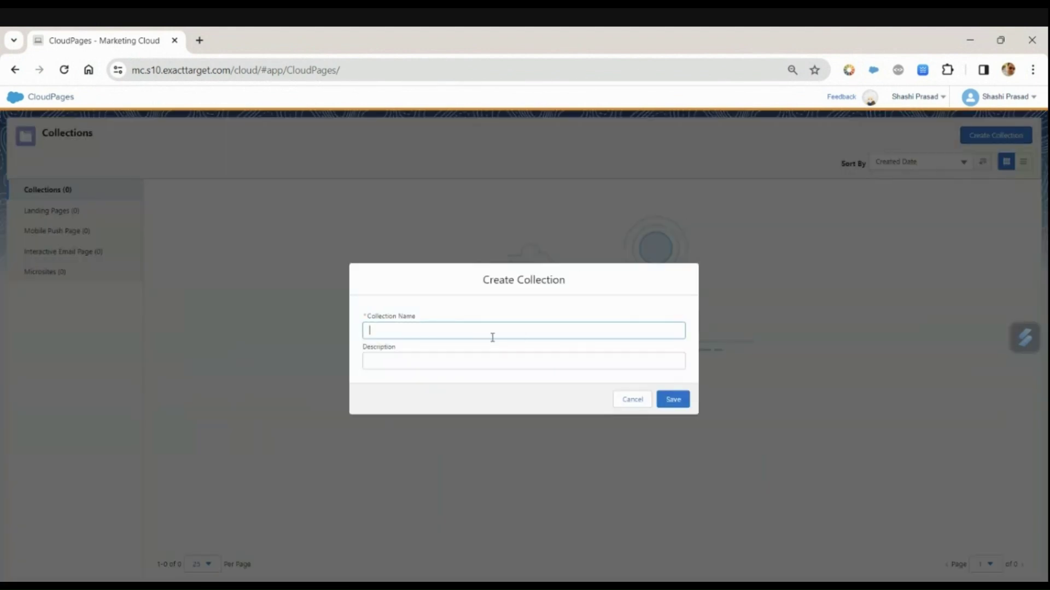
{"action": "type", "text": "Subscriber"}
{"action": "type", "text": " Maan"}
{"action": "type", "text": "agement"}
{"action": "left_click", "coordinate": [675, 401]}
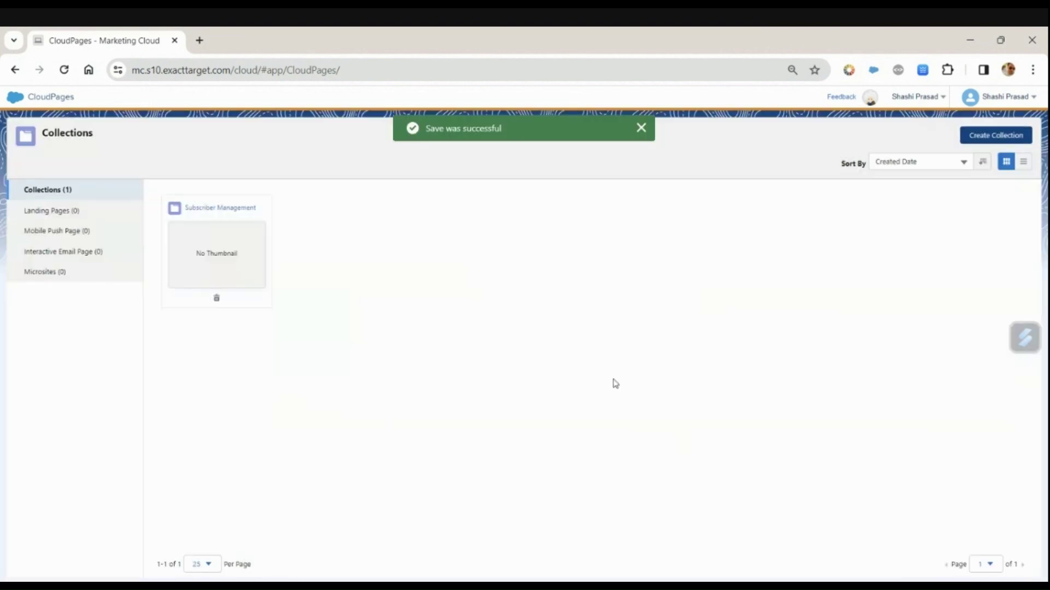
{"action": "left_click", "coordinate": [231, 275]}
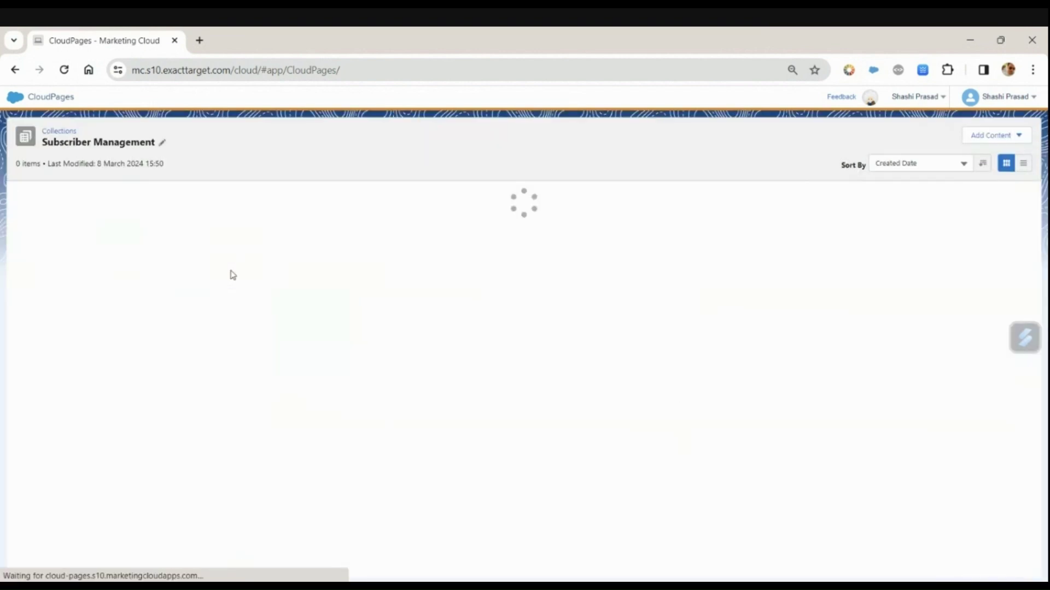
Add a Blank-layout landing page named 'One Click Unsubscribe' to the collection.
{"action": "left_click", "coordinate": [972, 137]}
{"action": "left_click", "coordinate": [954, 162]}
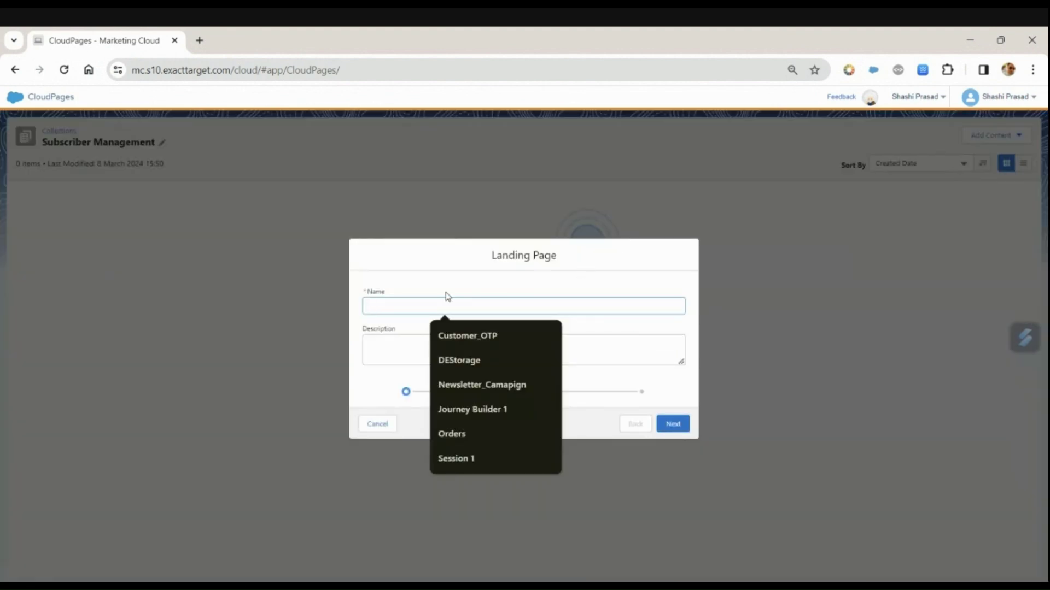
{"action": "type", "text": "O"}
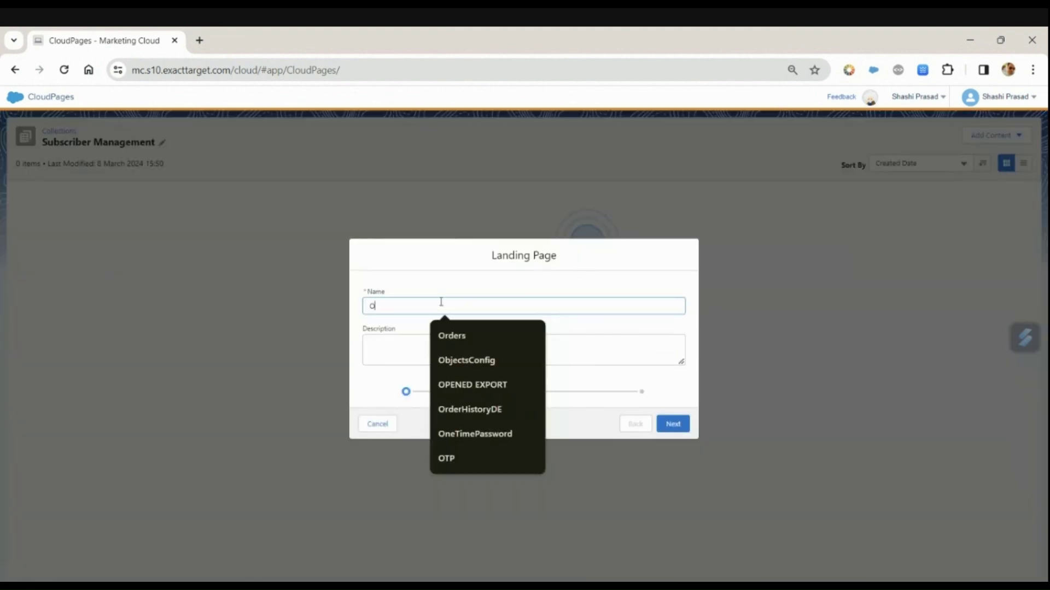
{"action": "type", "text": "ne Click"}
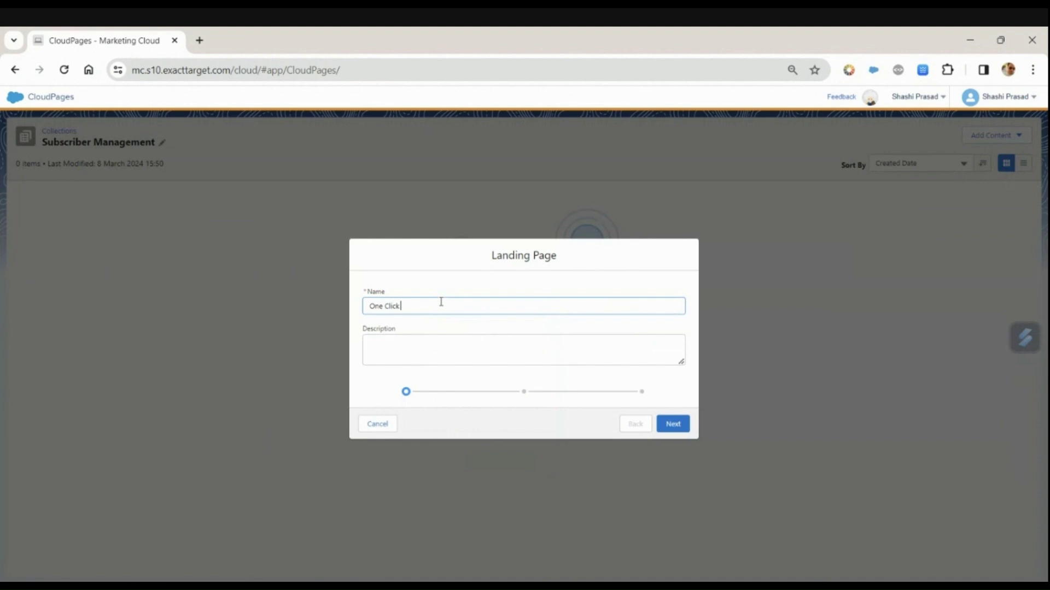
{"action": "type", "text": " Unsubscribe"}
{"action": "left_click", "coordinate": [673, 425]}
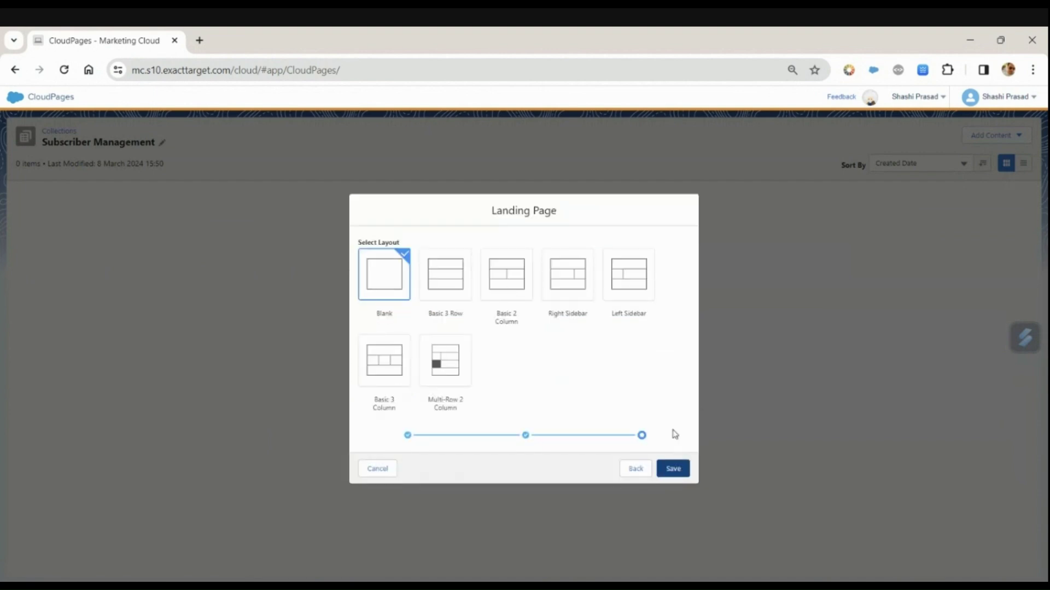
{"action": "left_click", "coordinate": [673, 469]}
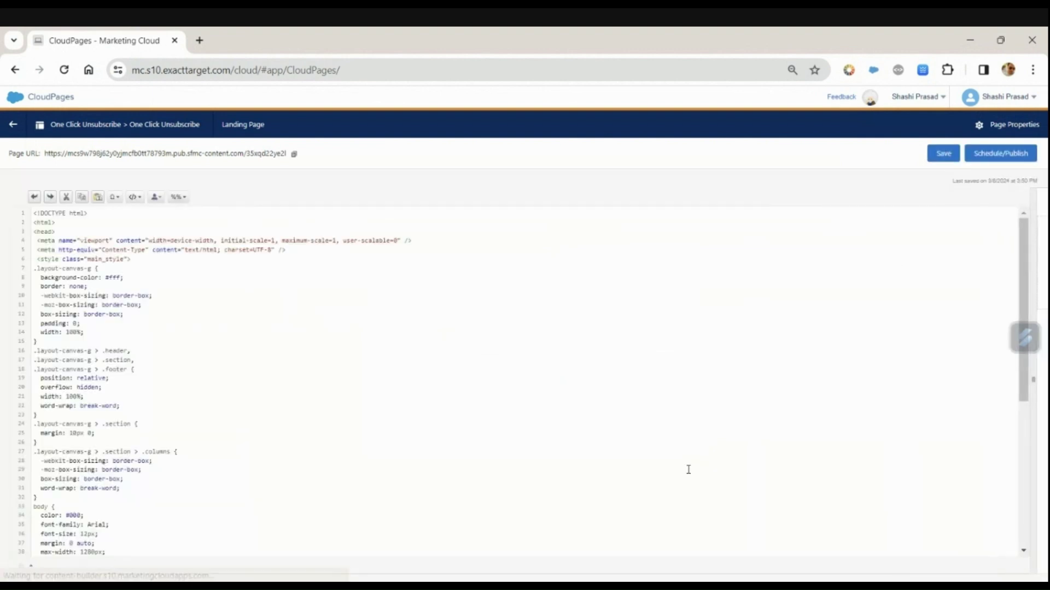
Swap the page's default HTML for the full code copied from VS Code, then save.
{"action": "key", "text": "ctrl+a"}
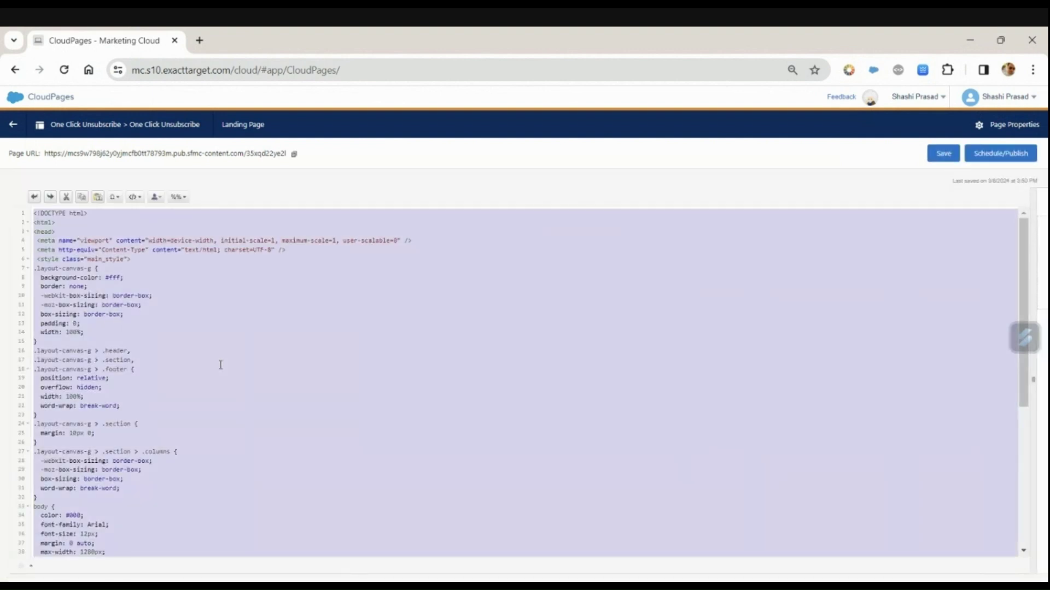
{"action": "key", "text": "BackSpace"}
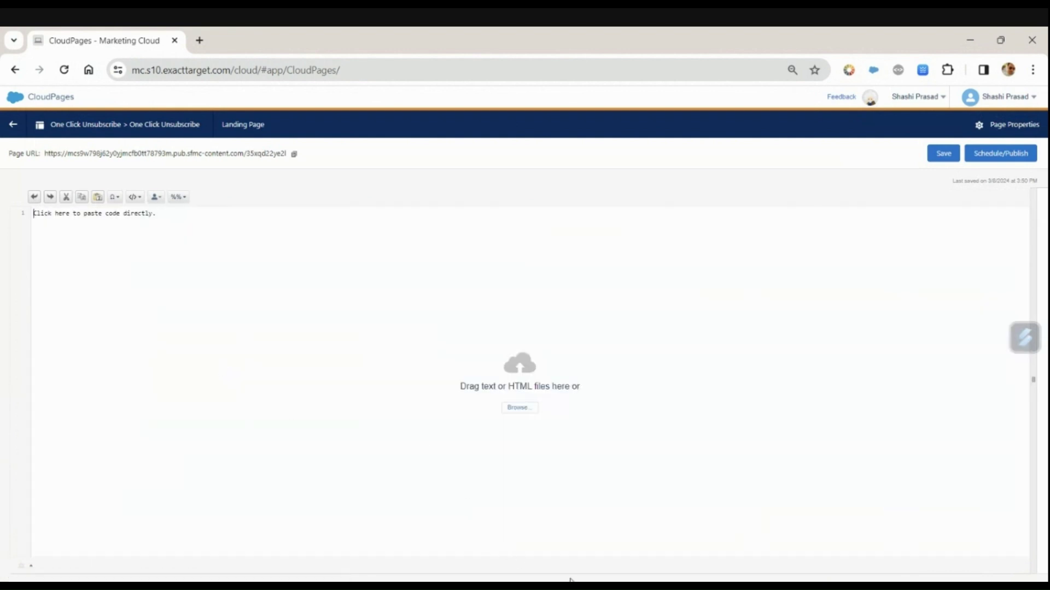
{"action": "key", "text": "alt+Tab"}
{"action": "left_click", "coordinate": [490, 339]}
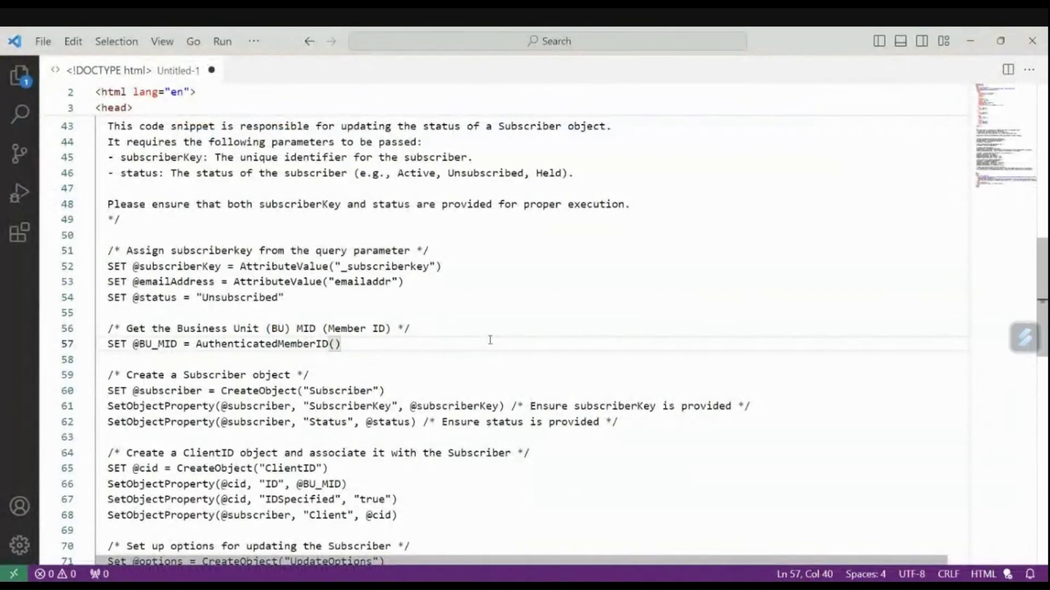
{"action": "key", "text": "ctrl+a"}
{"action": "key", "text": "alt+Tab"}
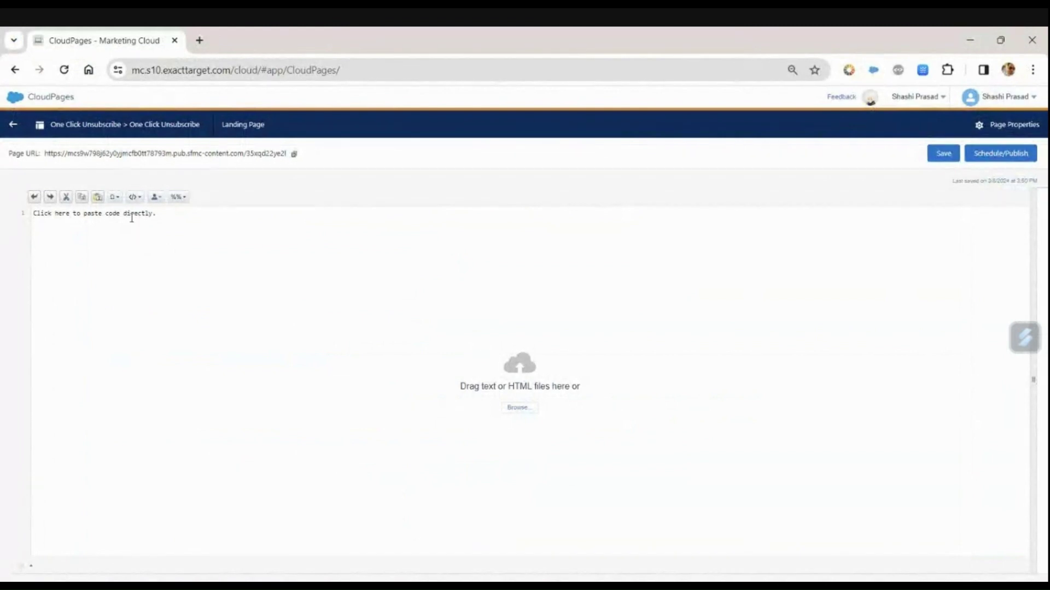
{"action": "key", "text": "ctrl+v"}
{"action": "scroll", "coordinate": [270, 347], "scroll_direction": "up", "scroll_amount": 10}
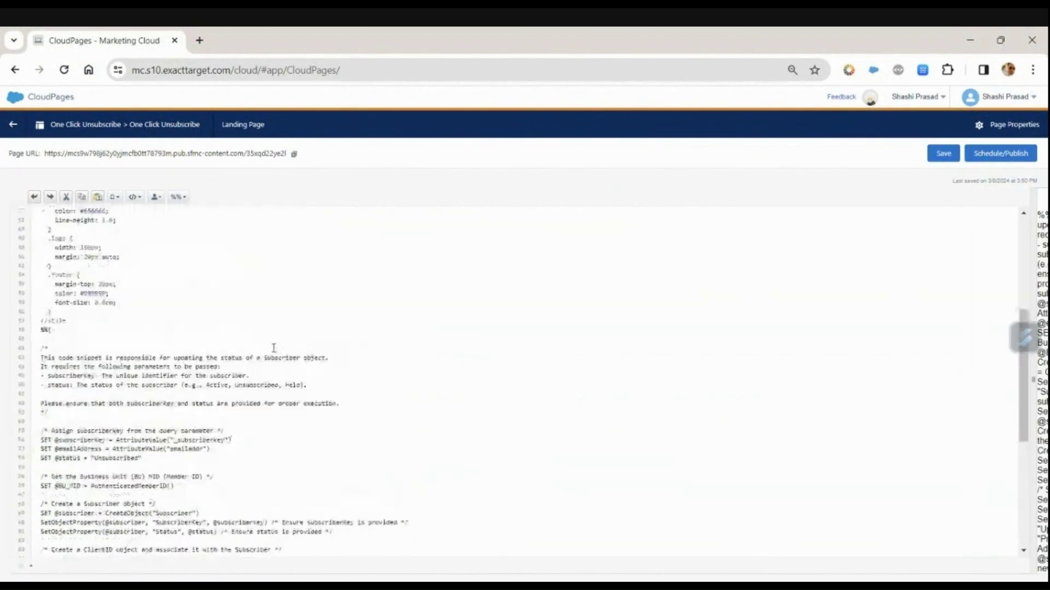
{"action": "left_click", "coordinate": [950, 161]}
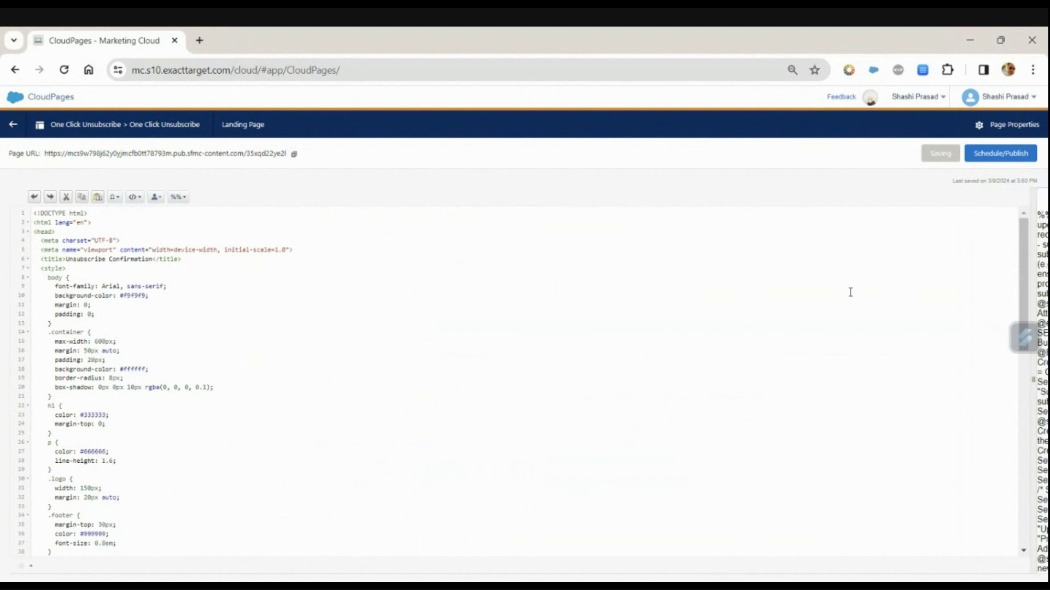
Publish the One Click Unsubscribe page and close its live 'Unsubscribe Successful' tab.
{"action": "left_click", "coordinate": [1016, 156]}
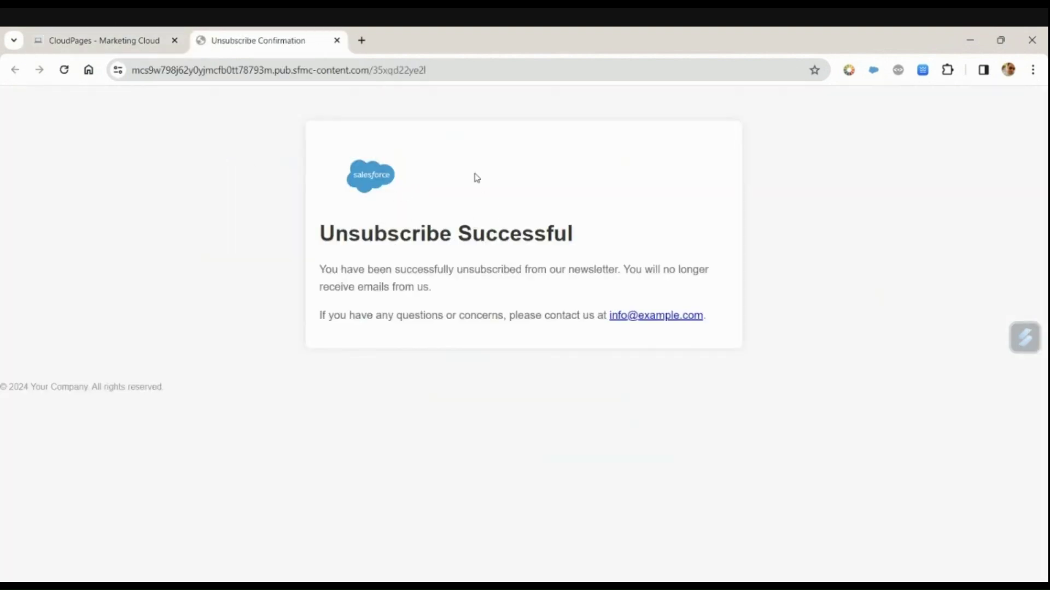
{"action": "left_click", "coordinate": [336, 40]}
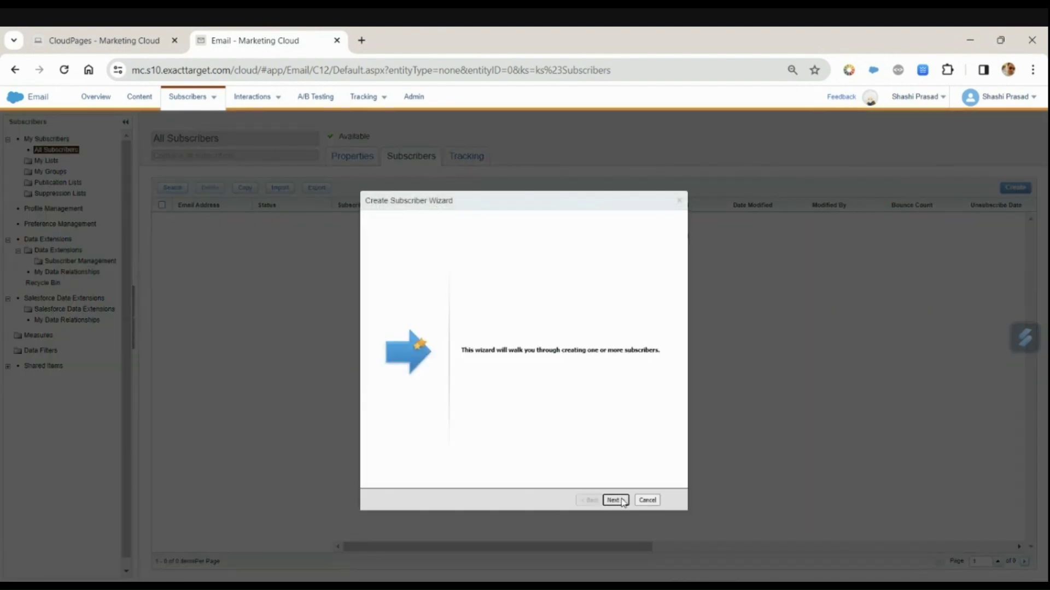
Complete the Create Subscriber Wizard to add the test subscriber.
{"action": "left_click", "coordinate": [615, 501]}
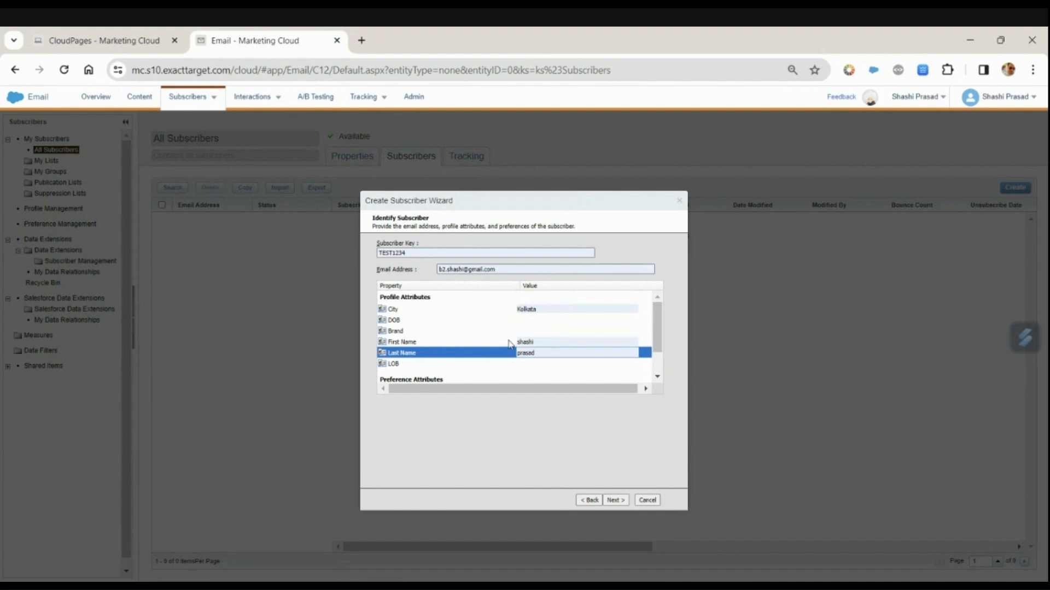
{"action": "left_click", "coordinate": [617, 500]}
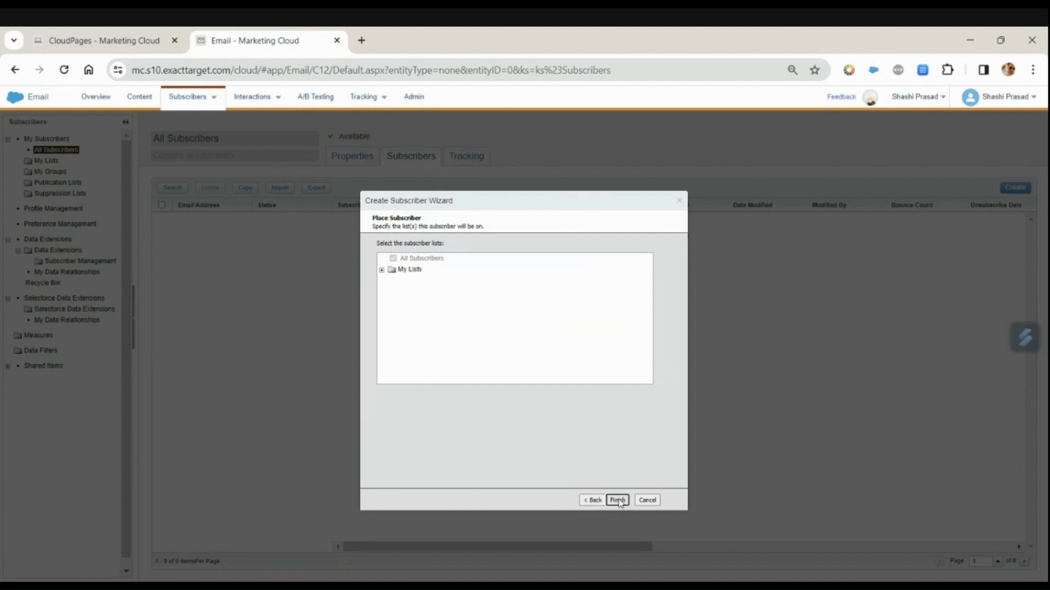
{"action": "left_click", "coordinate": [618, 500]}
{"action": "left_click", "coordinate": [617, 499]}
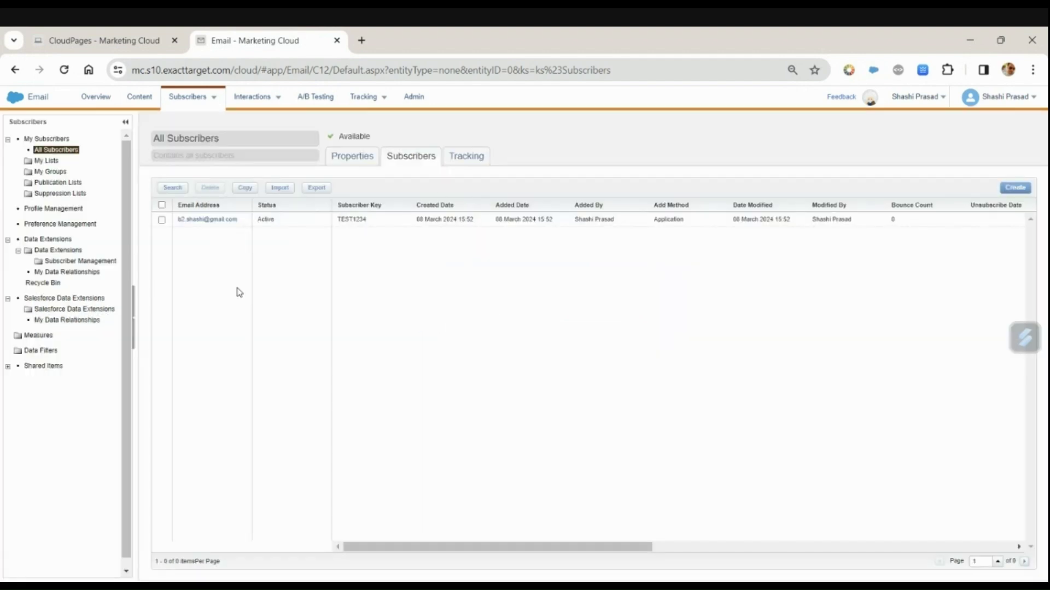
Check the new Active subscriber's key in All Subscribers.
{"action": "double_click", "coordinate": [355, 219]}
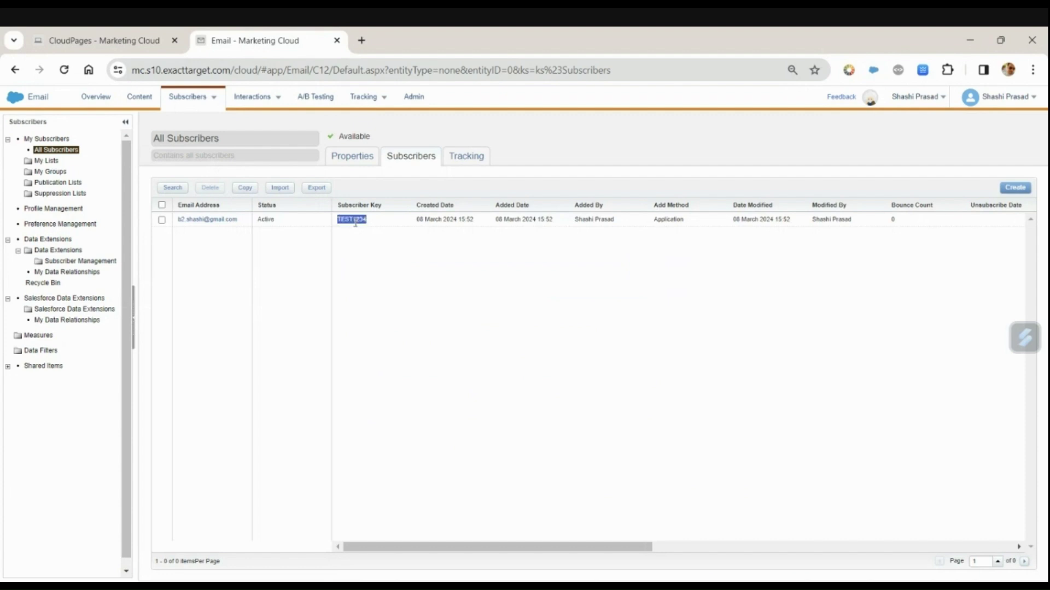
{"action": "left_click", "coordinate": [375, 272]}
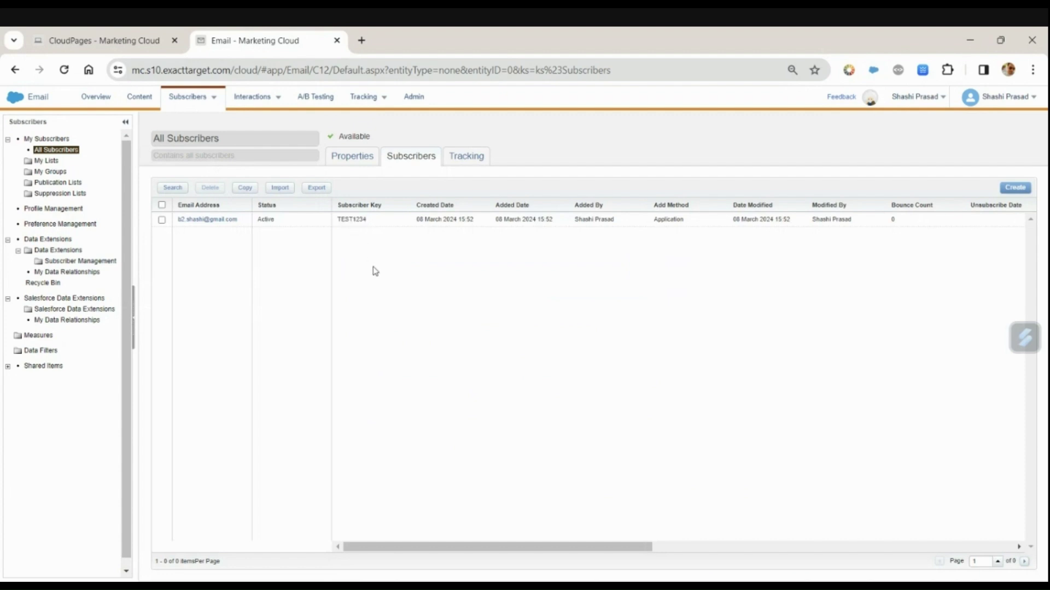
{"action": "double_click", "coordinate": [272, 218]}
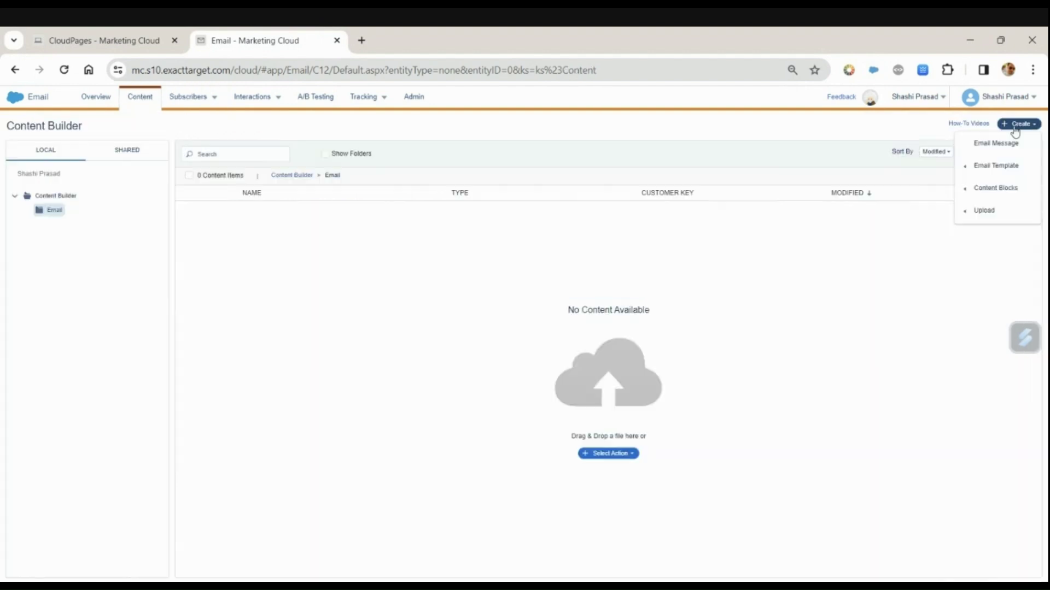
Start an email from the Business 1 template, name it 'Demo 1', and continue to content.
{"action": "left_click", "coordinate": [1012, 146]}
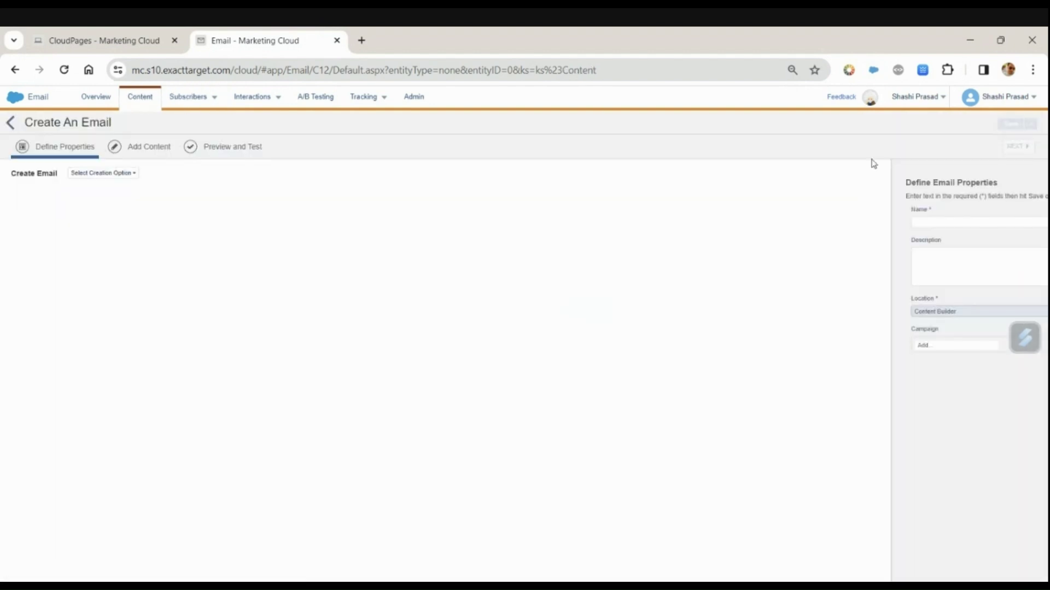
{"action": "left_click", "coordinate": [112, 177]}
{"action": "left_click", "coordinate": [102, 200]}
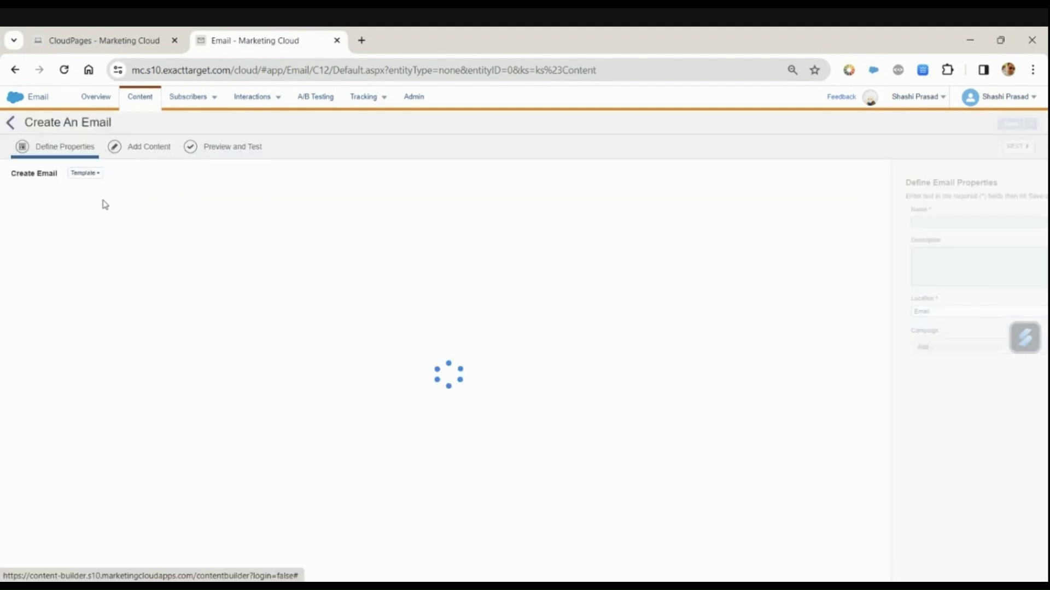
{"action": "left_click", "coordinate": [81, 261]}
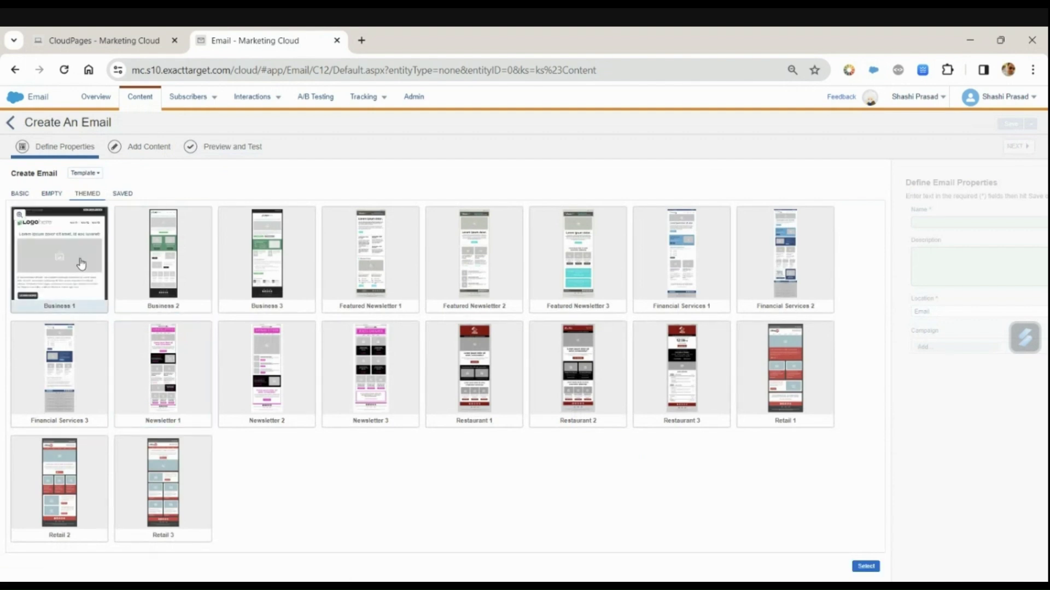
{"action": "left_click", "coordinate": [866, 567]}
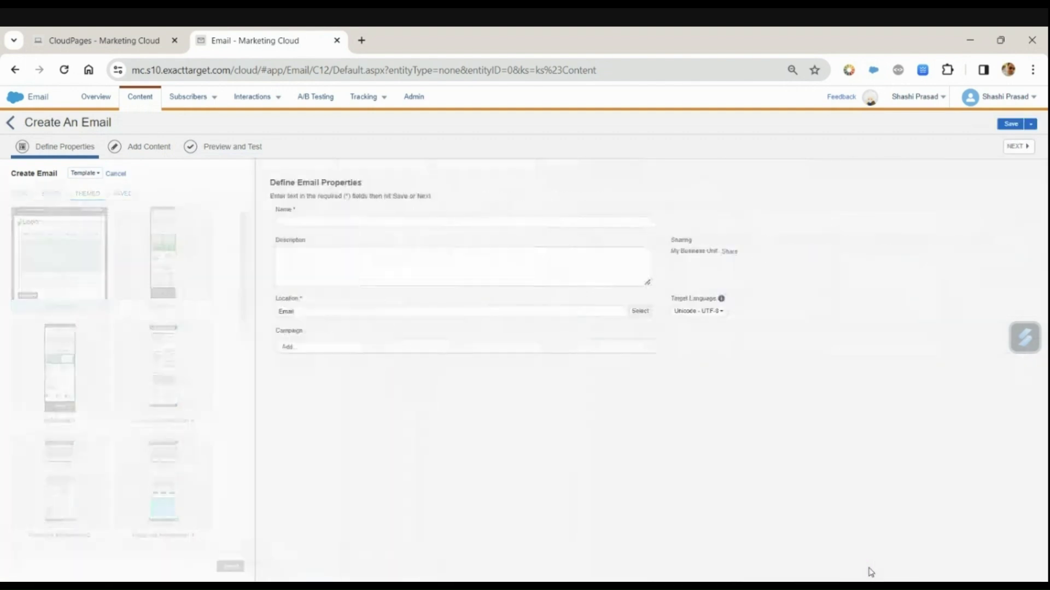
{"action": "left_click", "coordinate": [323, 226]}
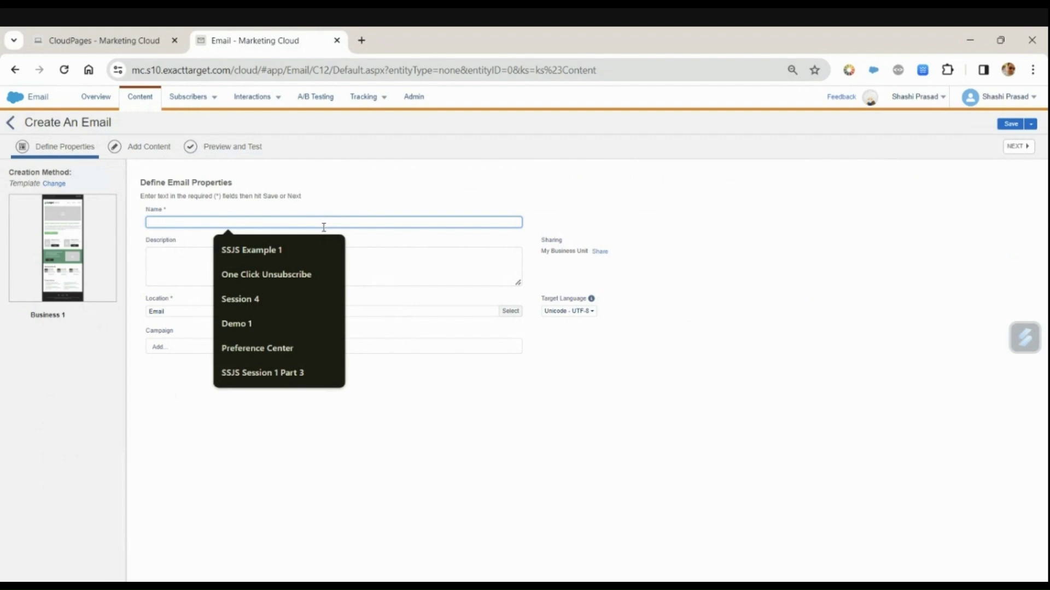
{"action": "left_click", "coordinate": [274, 323]}
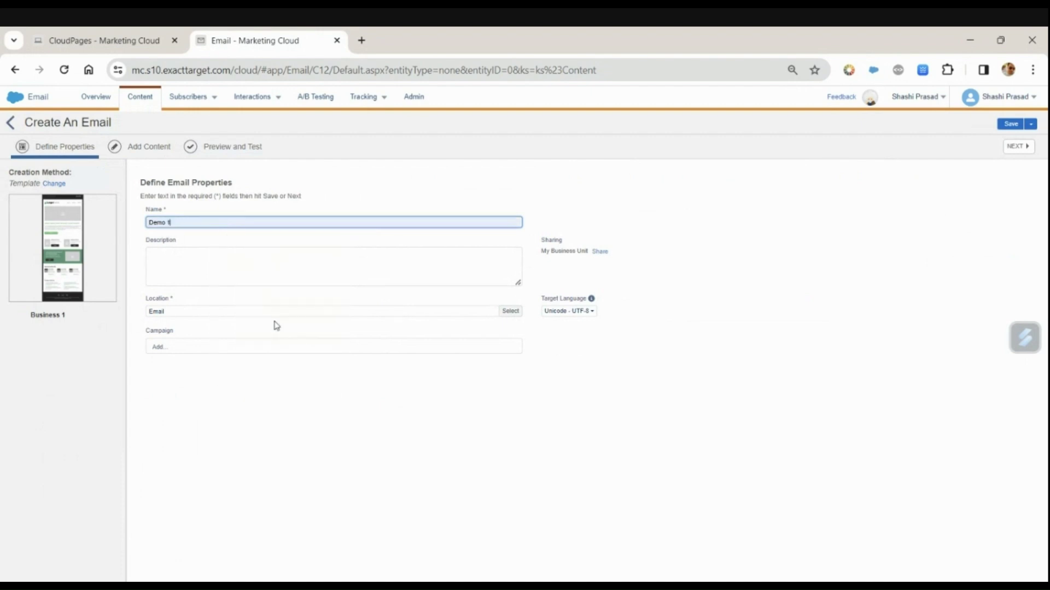
{"action": "left_click", "coordinate": [1021, 147]}
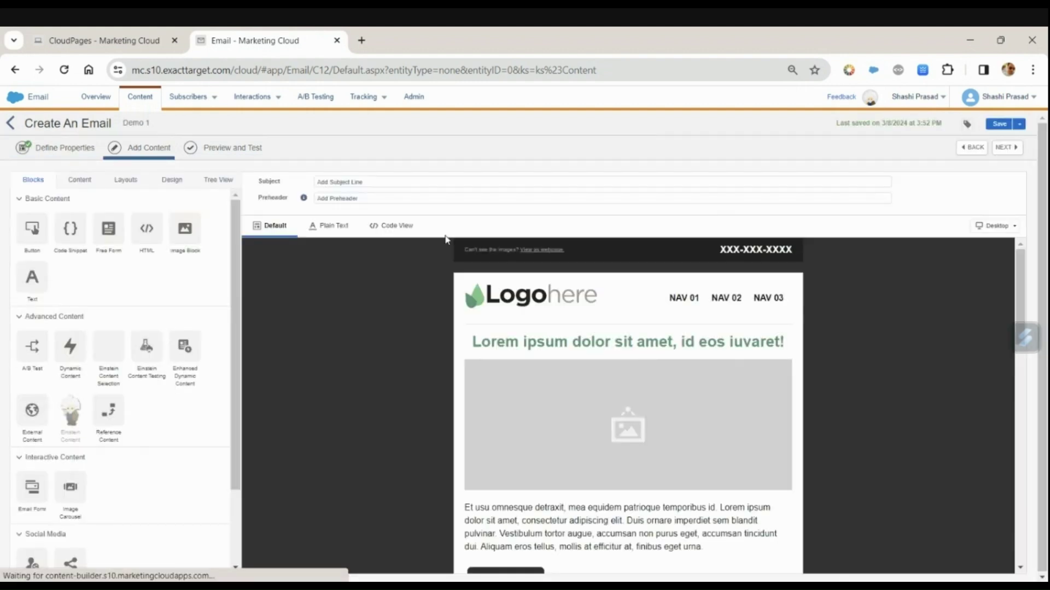
Set the email subject line to 'Demo 1'.
{"action": "left_click", "coordinate": [363, 183]}
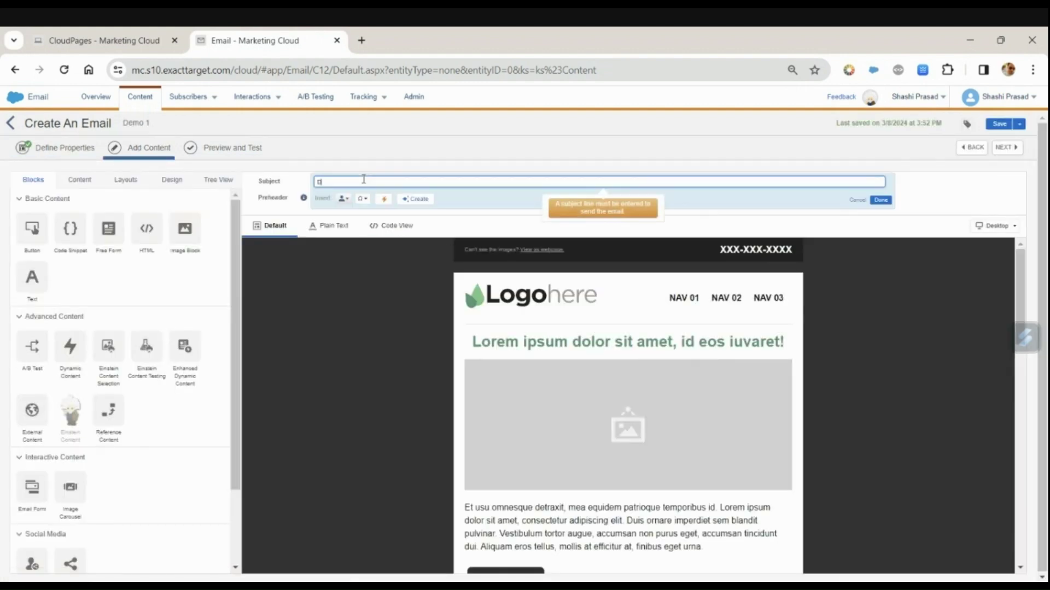
{"action": "type", "text": "Demo 1"}
{"action": "left_click", "coordinate": [342, 330]}
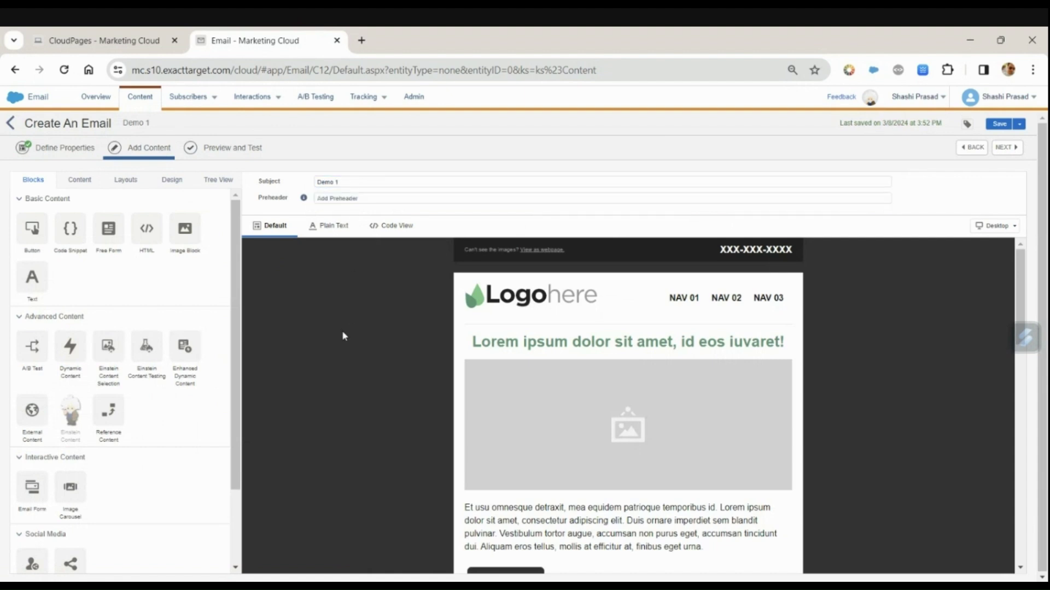
{"action": "scroll", "coordinate": [342, 330], "scroll_direction": "down", "scroll_amount": 3}
{"action": "scroll", "coordinate": [342, 331], "scroll_direction": "down", "scroll_amount": 3}
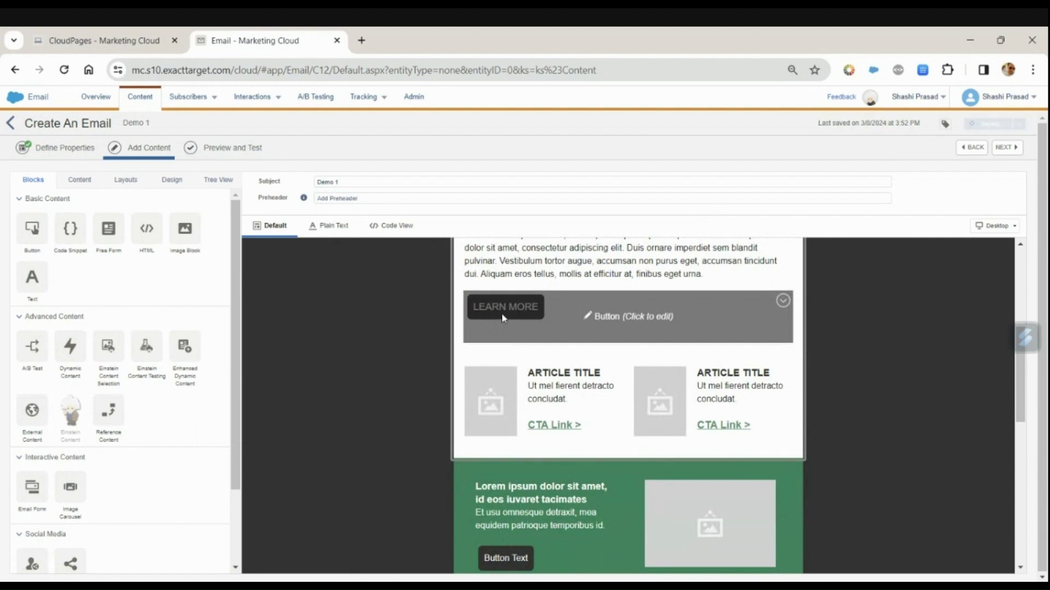
Relabel the LEARN MORE button 'Unsubscribe'.
{"action": "left_click", "coordinate": [503, 318]}
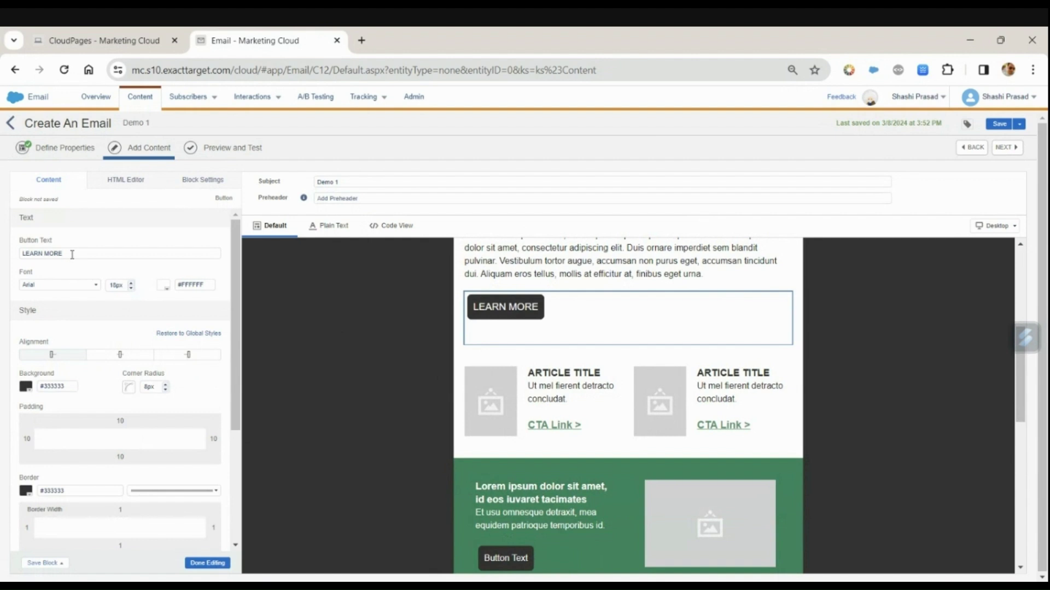
{"action": "left_click_drag", "start_coordinate": [71, 253], "coordinate": [3, 251]}
{"action": "type", "text": "Un"}
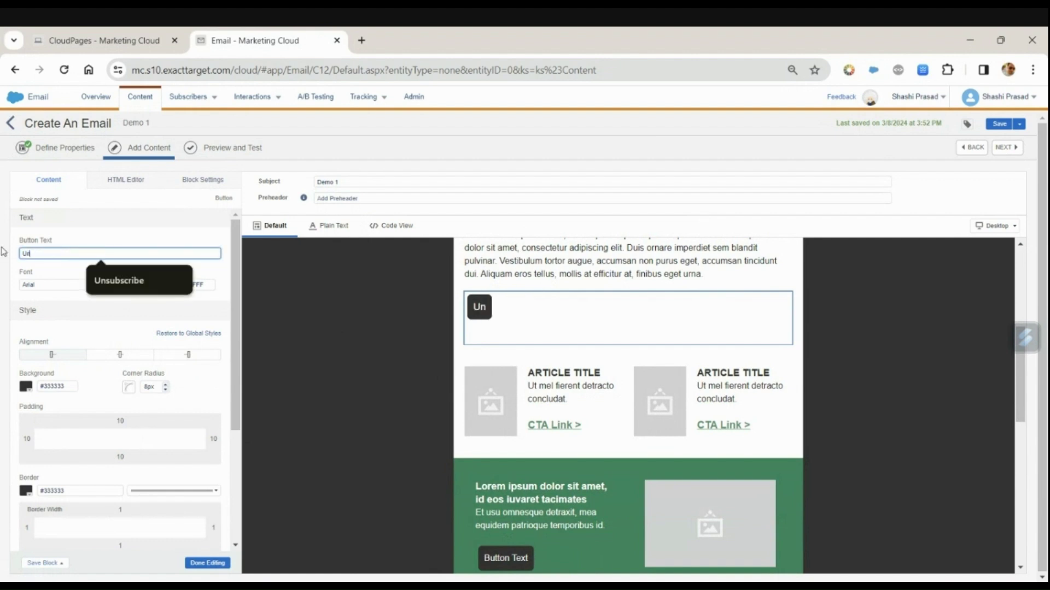
{"action": "type", "text": "subscribe"}
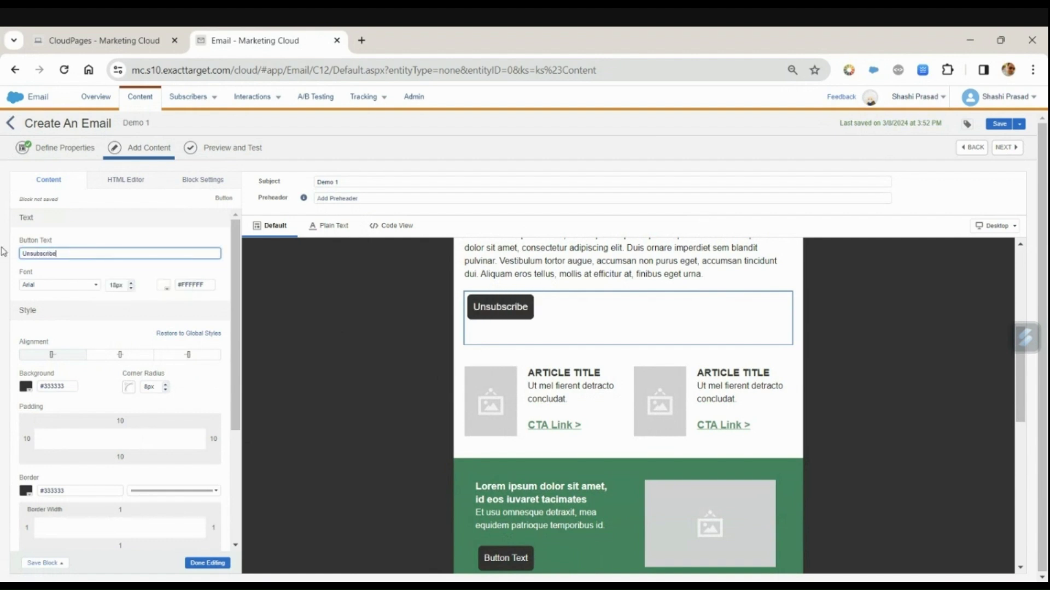
Link the button to the One Click Unsubscribe CloudPages landing page, with title and alias Unsubscribe.
{"action": "scroll", "coordinate": [73, 378], "scroll_direction": "down", "scroll_amount": 4}
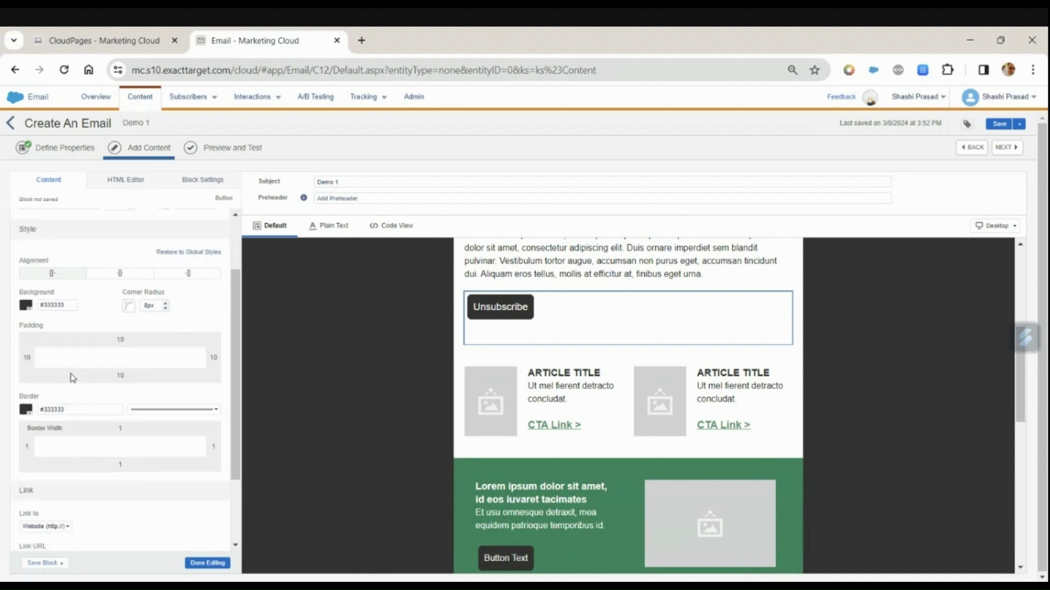
{"action": "left_click", "coordinate": [62, 430]}
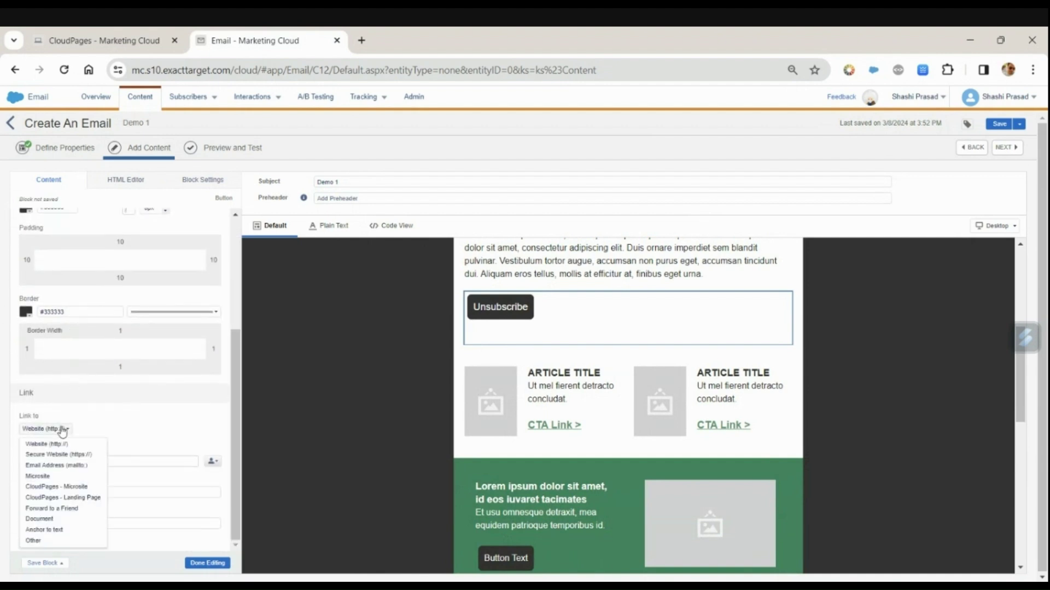
{"action": "left_click", "coordinate": [71, 499]}
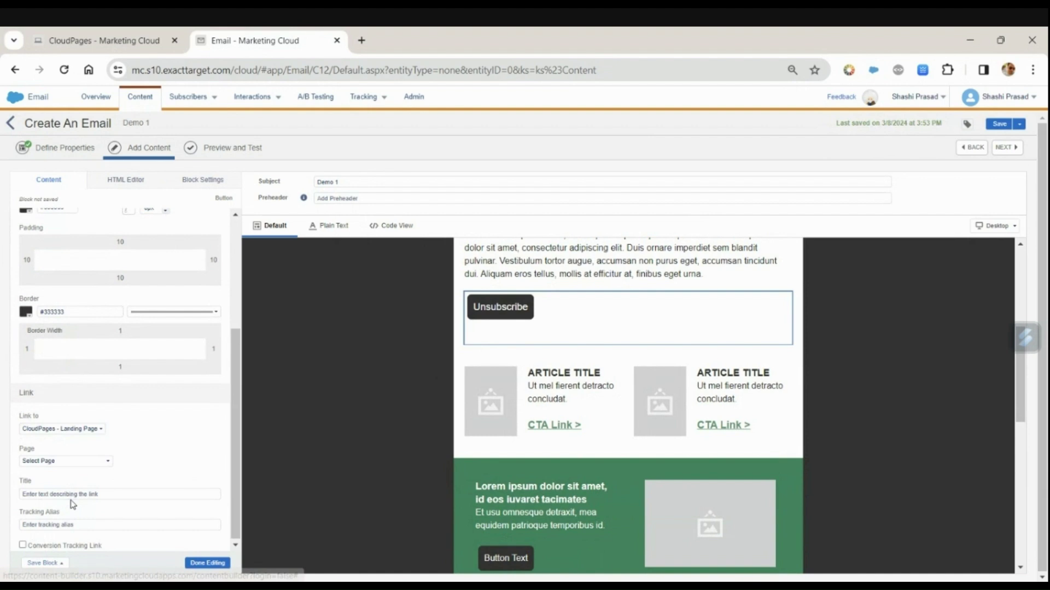
{"action": "left_click", "coordinate": [53, 462]}
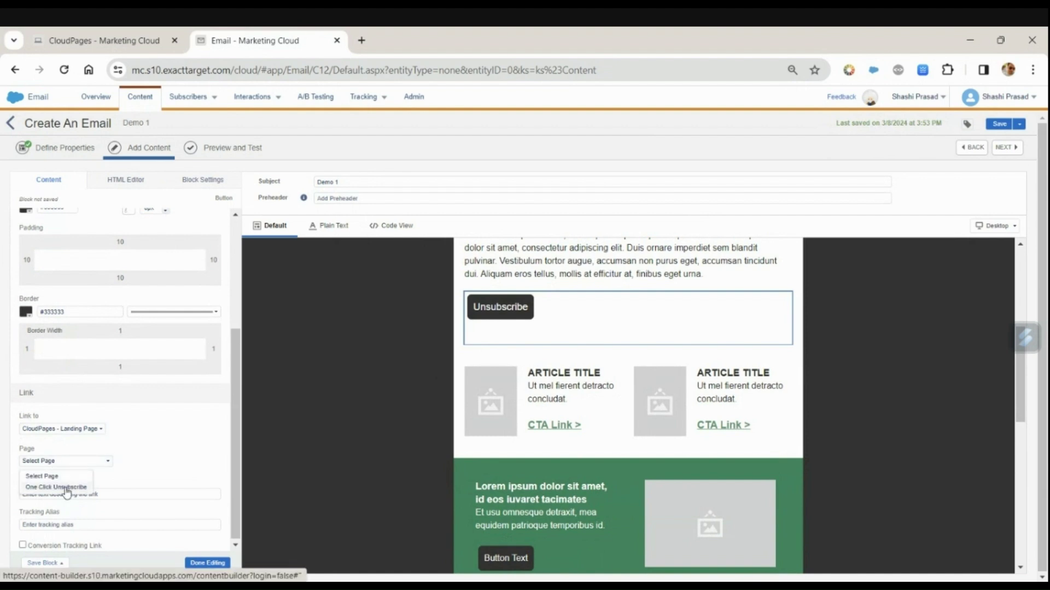
{"action": "left_click", "coordinate": [67, 487]}
{"action": "left_click", "coordinate": [76, 494]}
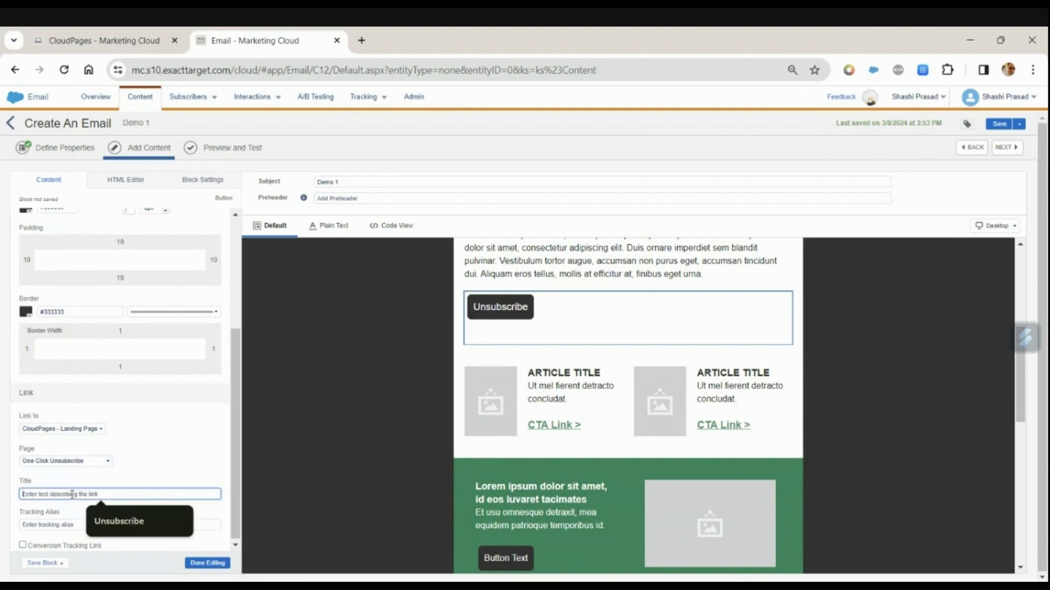
{"action": "left_click", "coordinate": [106, 523]}
{"action": "left_click", "coordinate": [107, 525]}
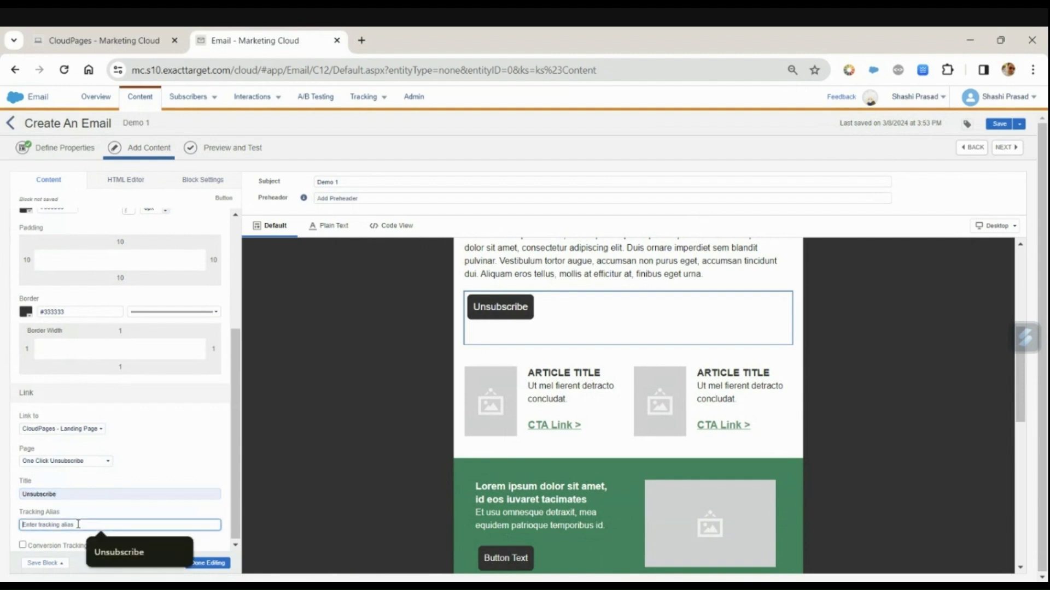
{"action": "left_click", "coordinate": [111, 553]}
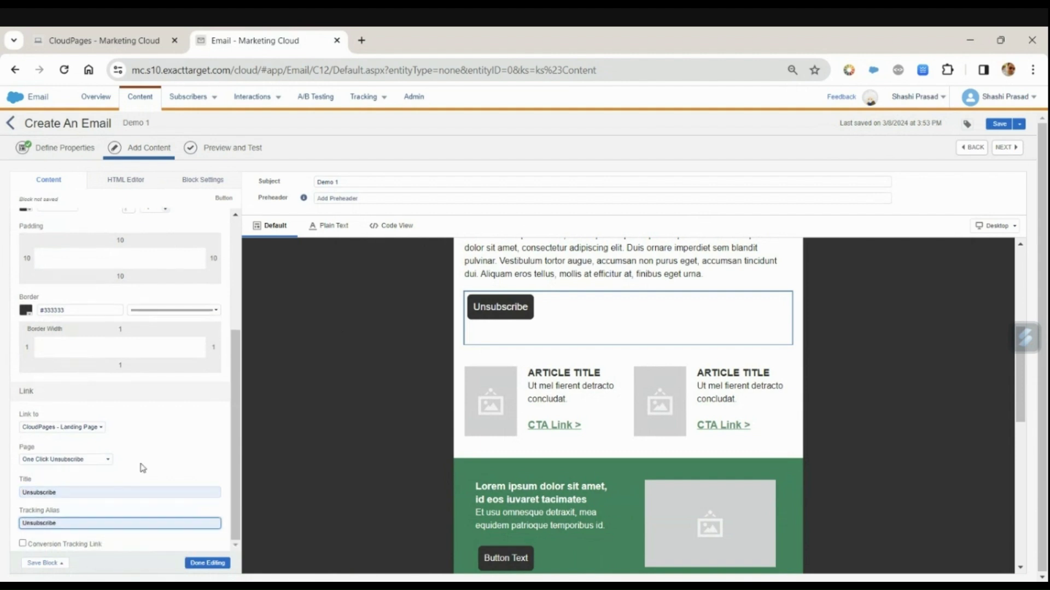
{"action": "left_click", "coordinate": [205, 563]}
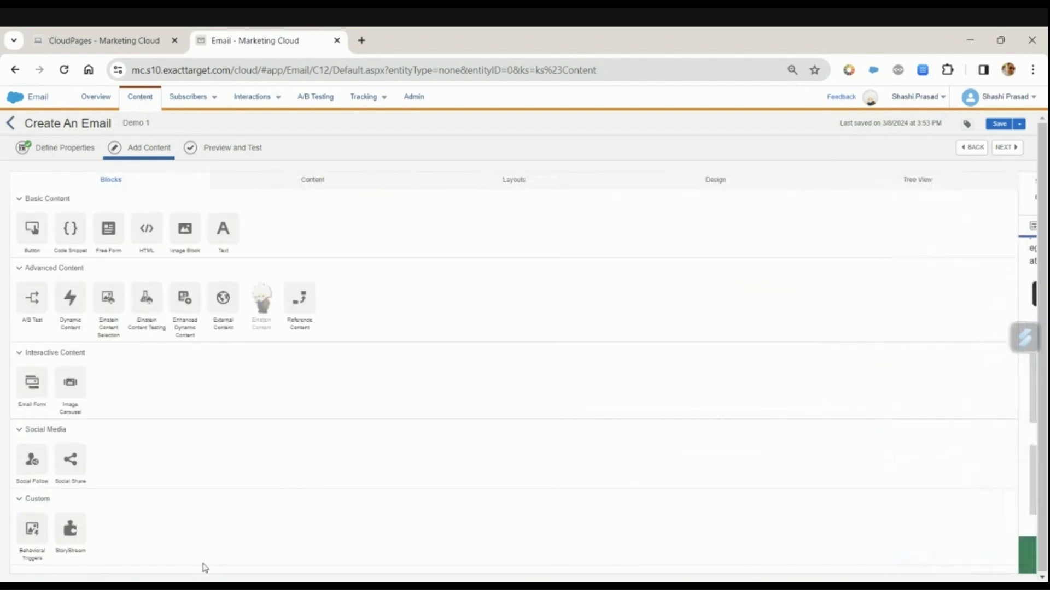
Save the email and pick the test subscriber from All Subscribers for the preview.
{"action": "left_click", "coordinate": [1005, 155]}
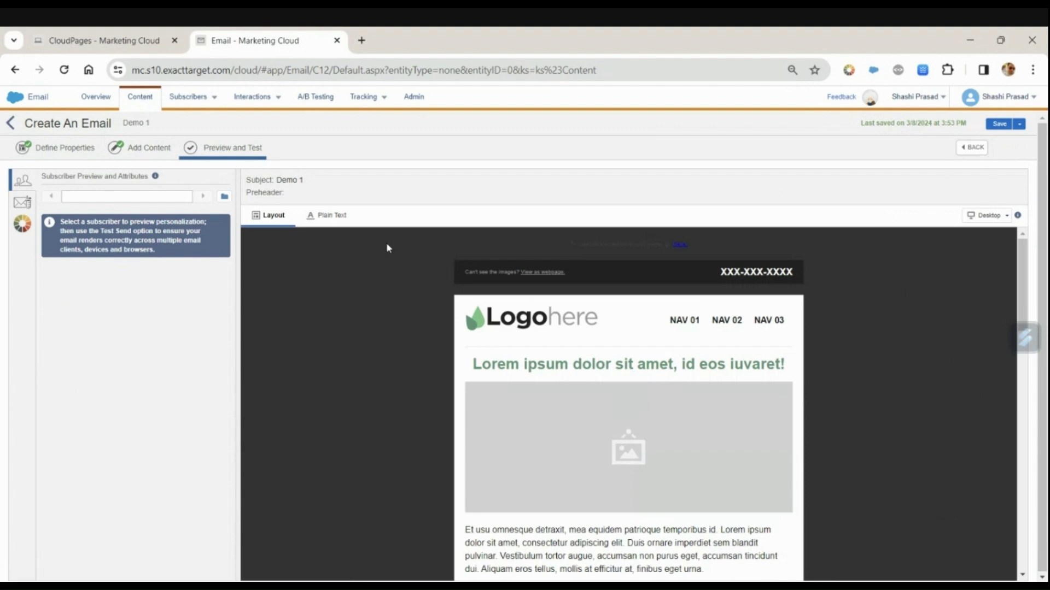
{"action": "left_click", "coordinate": [224, 196]}
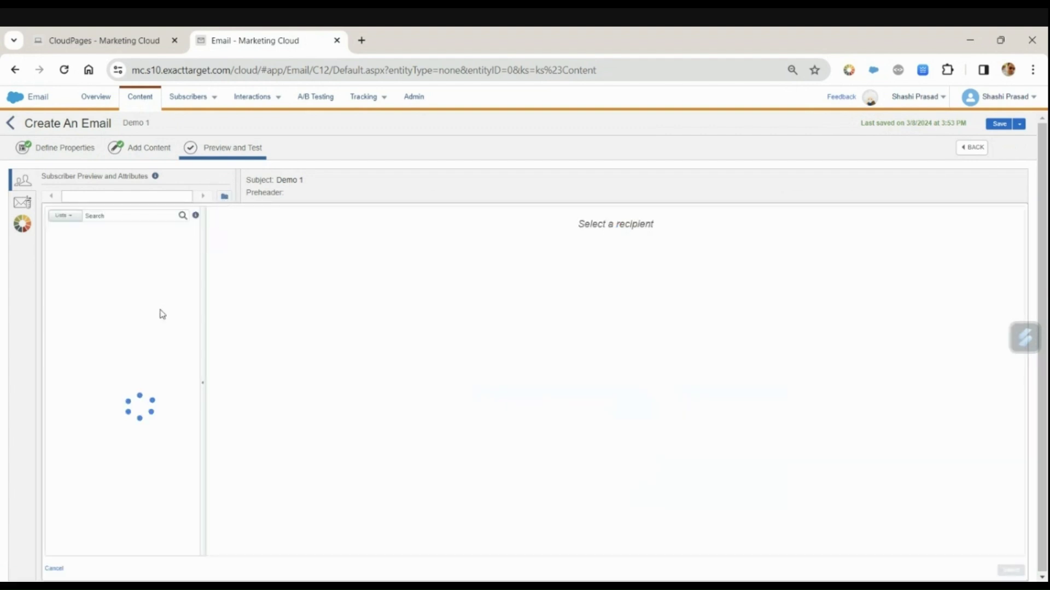
{"action": "left_click", "coordinate": [100, 239]}
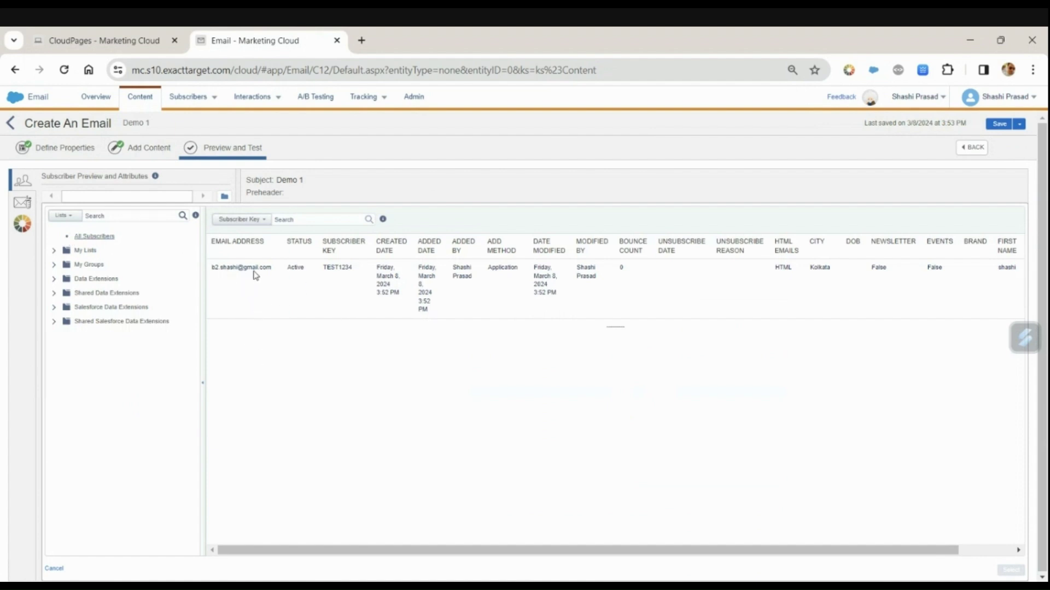
{"action": "left_click", "coordinate": [345, 289]}
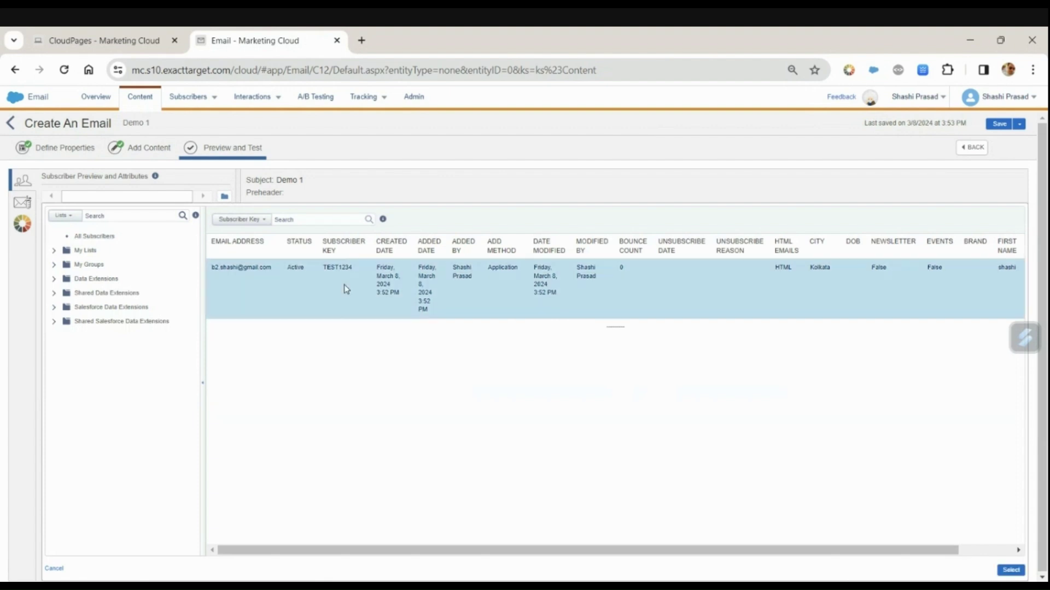
Preview the email as that subscriber and follow its Unsubscribe button to the confirmation page.
{"action": "left_click", "coordinate": [1017, 572]}
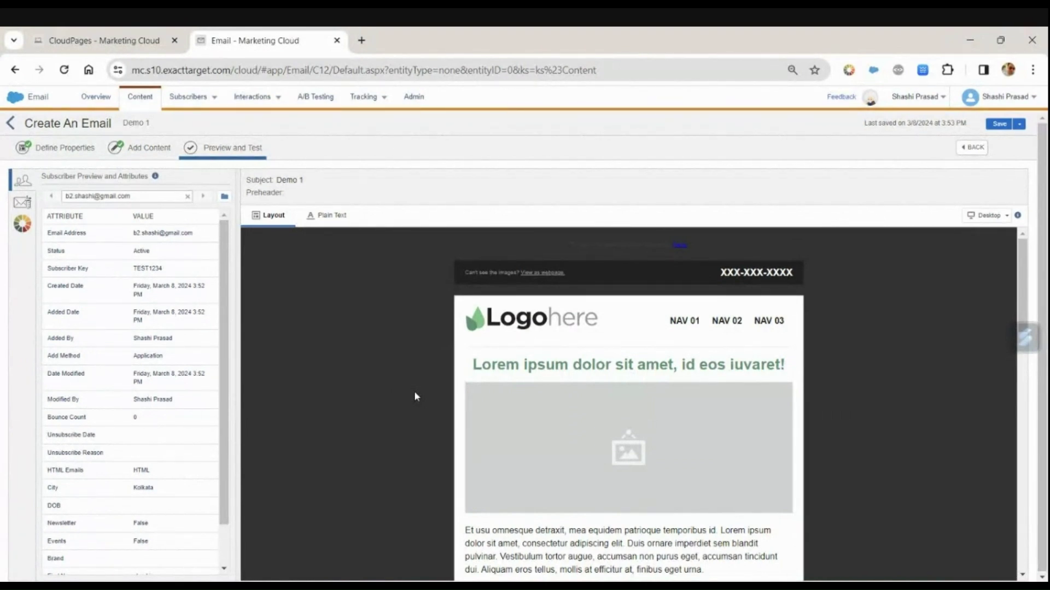
{"action": "scroll", "coordinate": [414, 392], "scroll_direction": "down", "scroll_amount": 3}
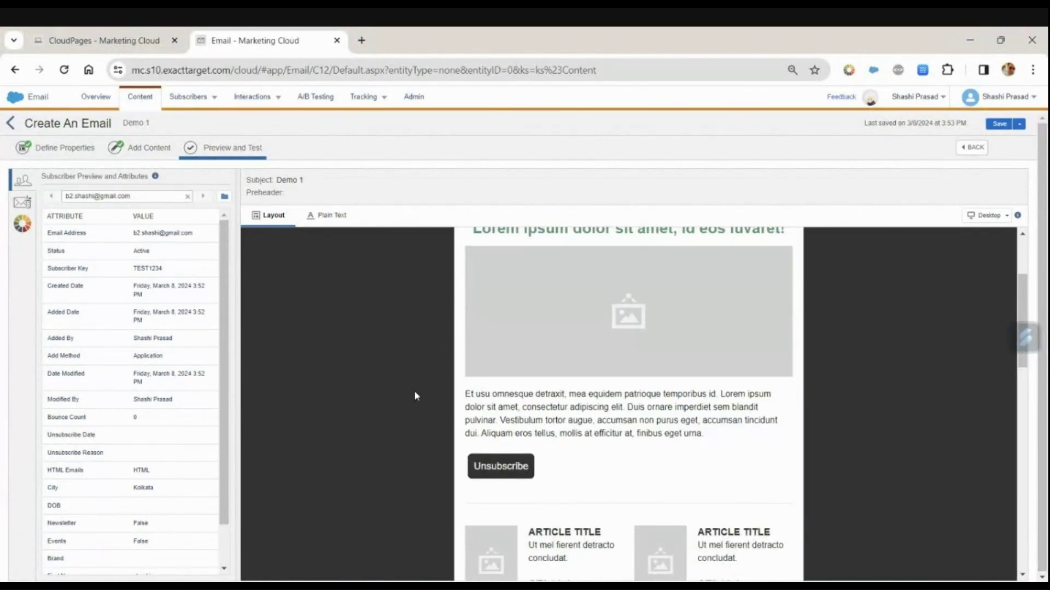
{"action": "left_click", "coordinate": [512, 471]}
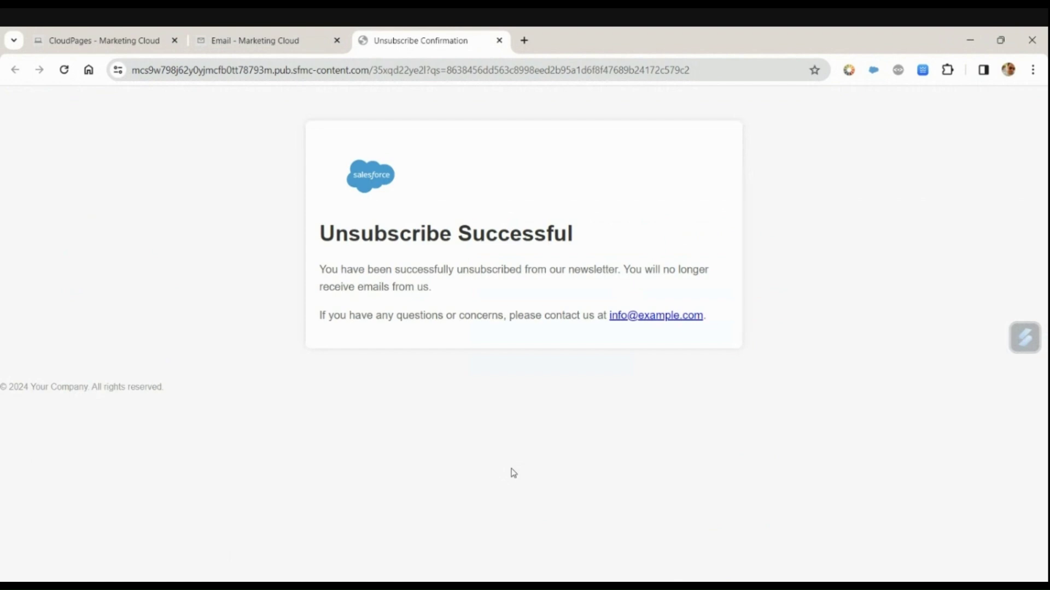
Return to the email's Preview and Test step and highlight the subscriber's Unsubscribed status.
{"action": "left_click", "coordinate": [276, 43]}
{"action": "left_click", "coordinate": [58, 148]}
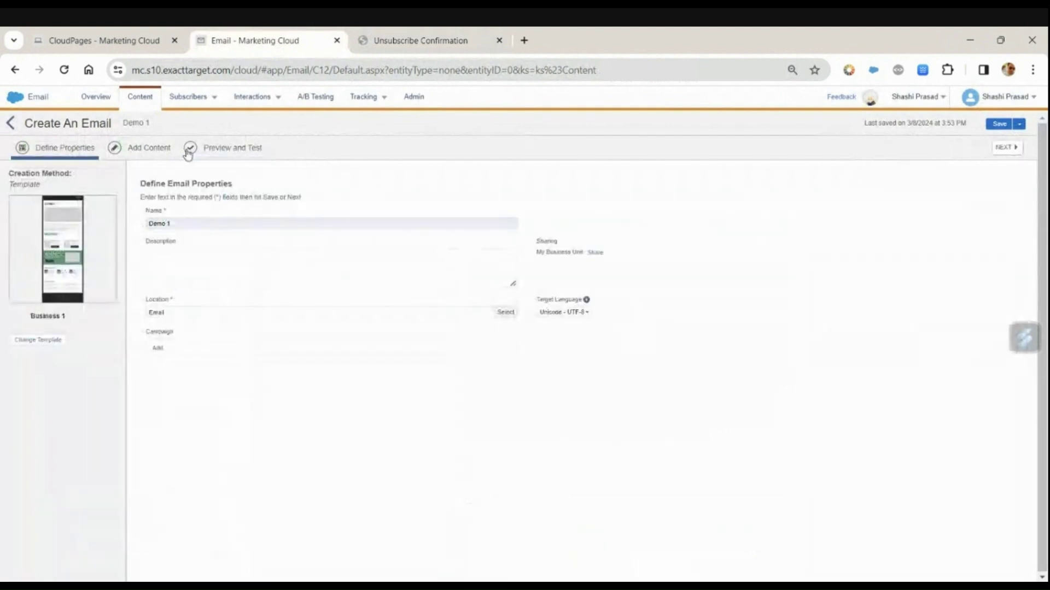
{"action": "left_click", "coordinate": [152, 149]}
{"action": "left_click", "coordinate": [241, 150]}
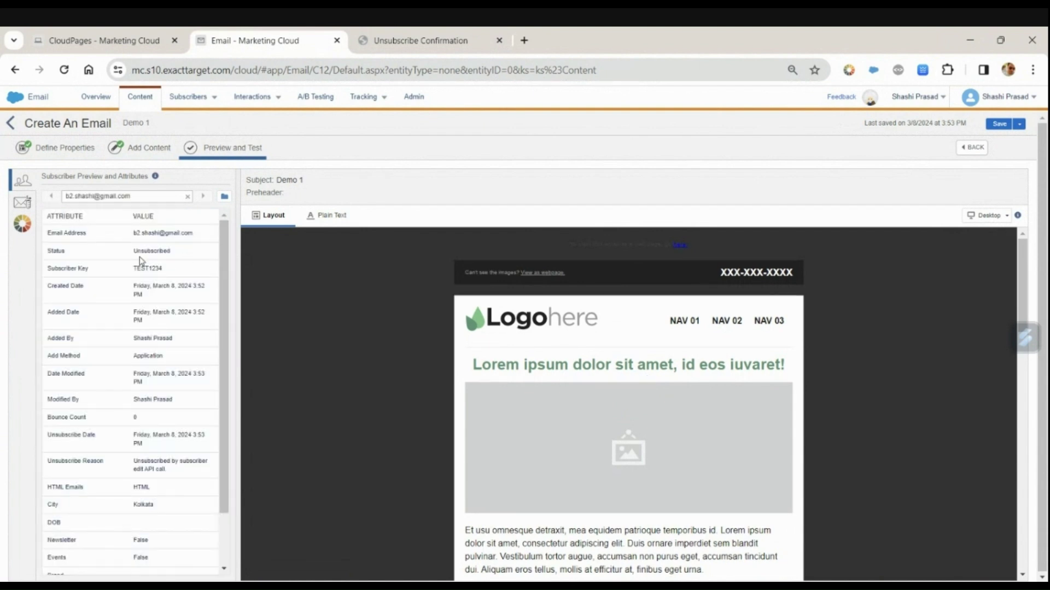
{"action": "double_click", "coordinate": [148, 249]}
In VS Code, scroll through the AMPscript that calls InvokeUpdate on the subscriber.
{"action": "key", "text": "alt+Tab"}
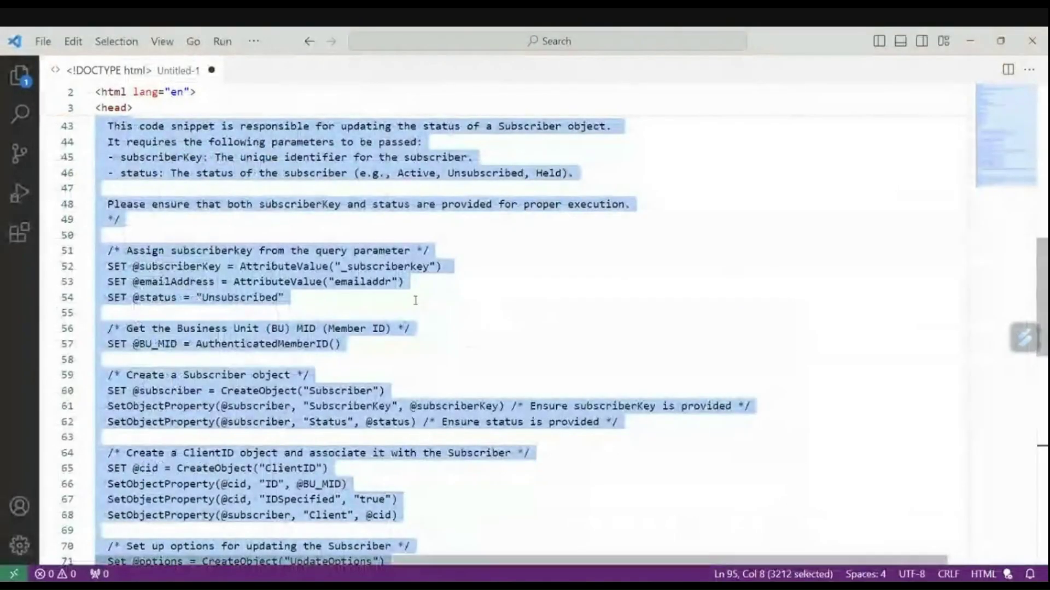
{"action": "left_click", "coordinate": [495, 383]}
{"action": "scroll", "coordinate": [495, 378], "scroll_direction": "up", "scroll_amount": 2}
{"action": "scroll", "coordinate": [495, 377], "scroll_direction": "up", "scroll_amount": 1}
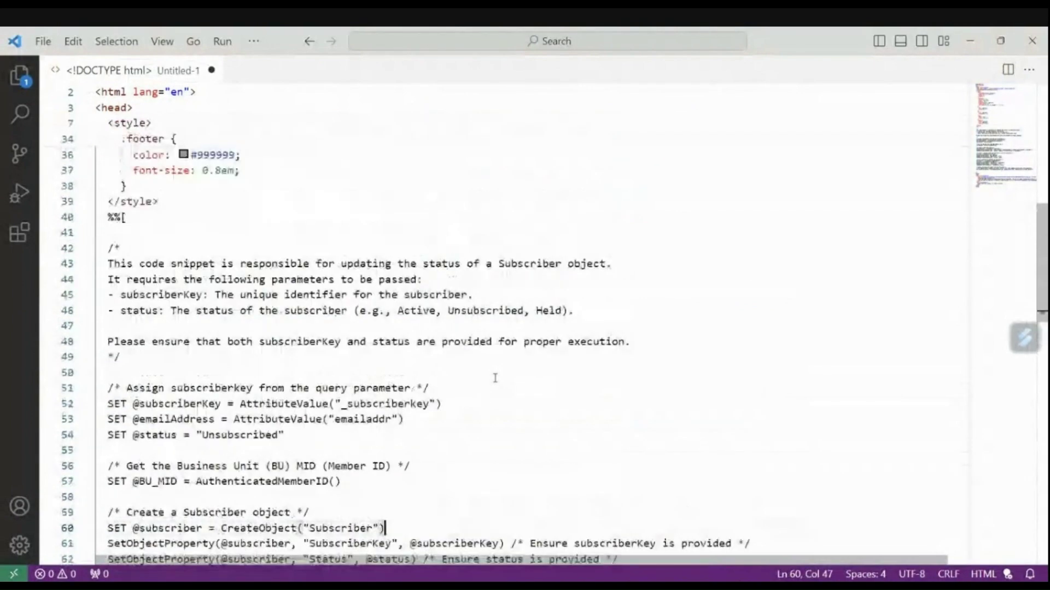
{"action": "scroll", "coordinate": [495, 378], "scroll_direction": "down", "scroll_amount": 7}
{"action": "scroll", "coordinate": [495, 378], "scroll_direction": "down", "scroll_amount": 4}
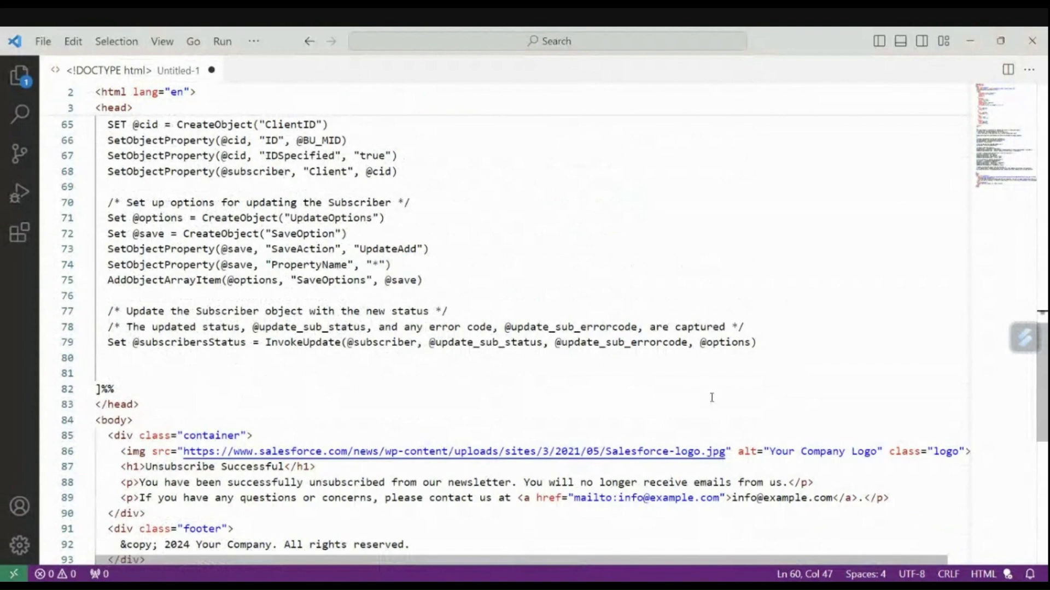
Expand the blog's 'One Button Click Unsubscribe#2' sample and select its page code from the doctype onward.
{"action": "mouse_move", "coordinate": [675, 588]}
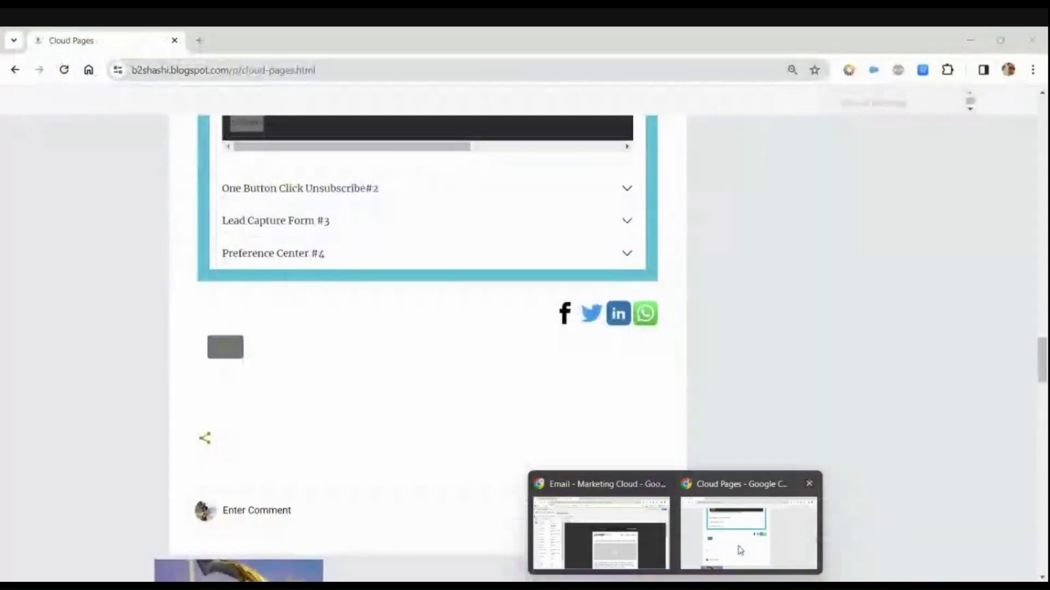
{"action": "left_click", "coordinate": [747, 533]}
{"action": "scroll", "coordinate": [434, 368], "scroll_direction": "up", "scroll_amount": 2}
{"action": "left_click", "coordinate": [341, 328]}
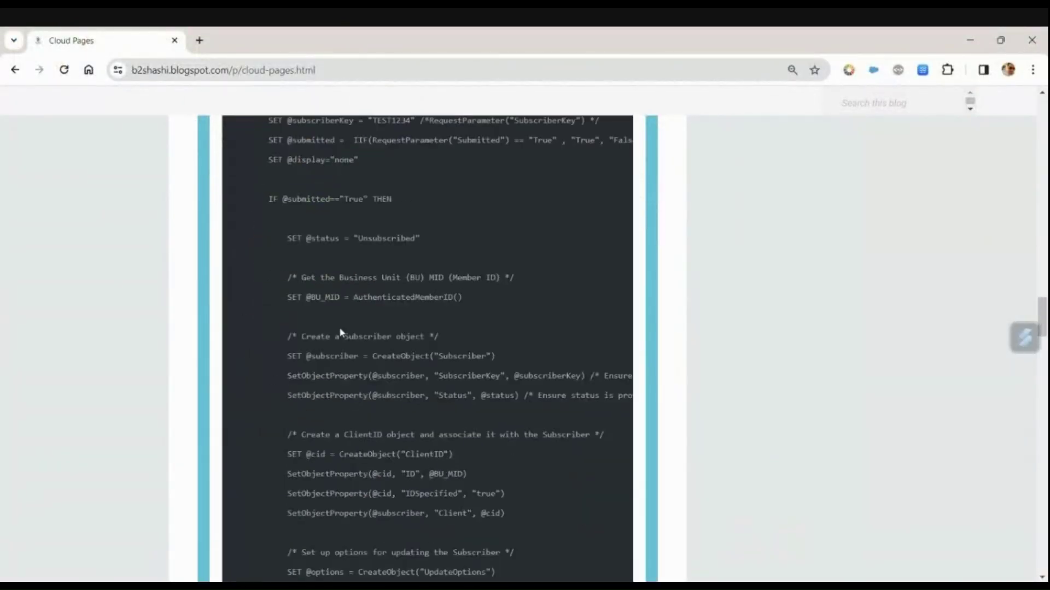
{"action": "scroll", "coordinate": [410, 317], "scroll_direction": "up", "scroll_amount": 10}
{"action": "scroll", "coordinate": [410, 317], "scroll_direction": "up", "scroll_amount": 10}
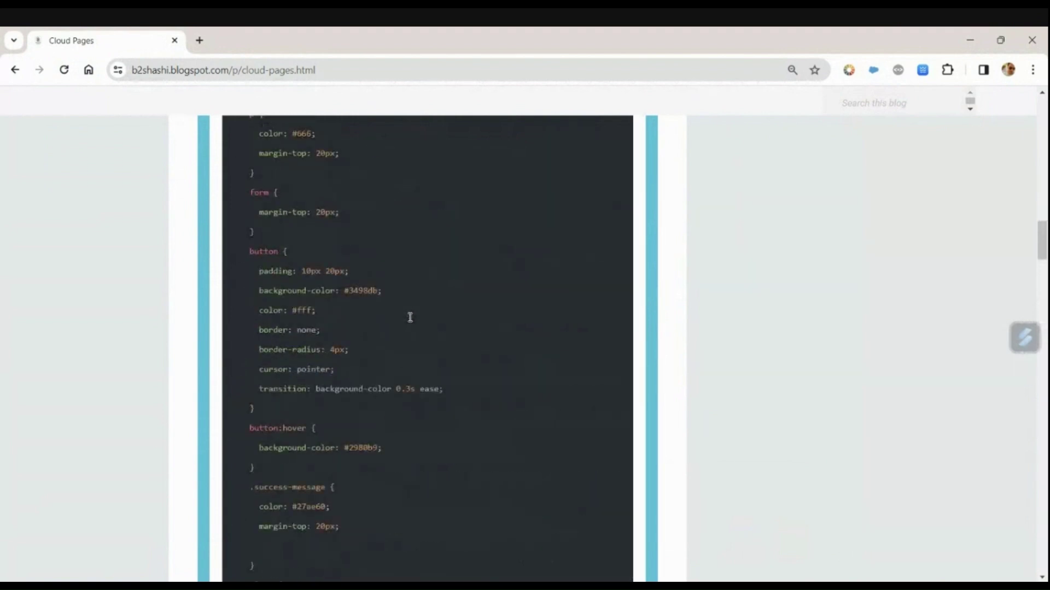
{"action": "scroll", "coordinate": [410, 317], "scroll_direction": "down", "scroll_amount": 1}
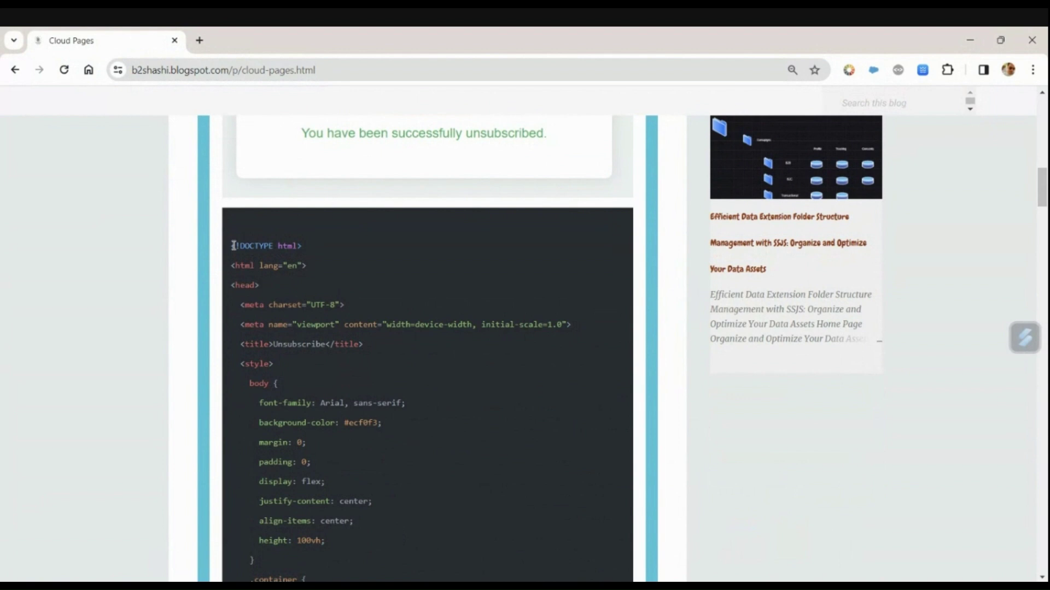
{"action": "left_click_drag", "start_coordinate": [233, 245], "coordinate": [316, 342]}
Replace the VS Code page code with the copied submit-form sample.
{"action": "key", "text": "alt+Tab"}
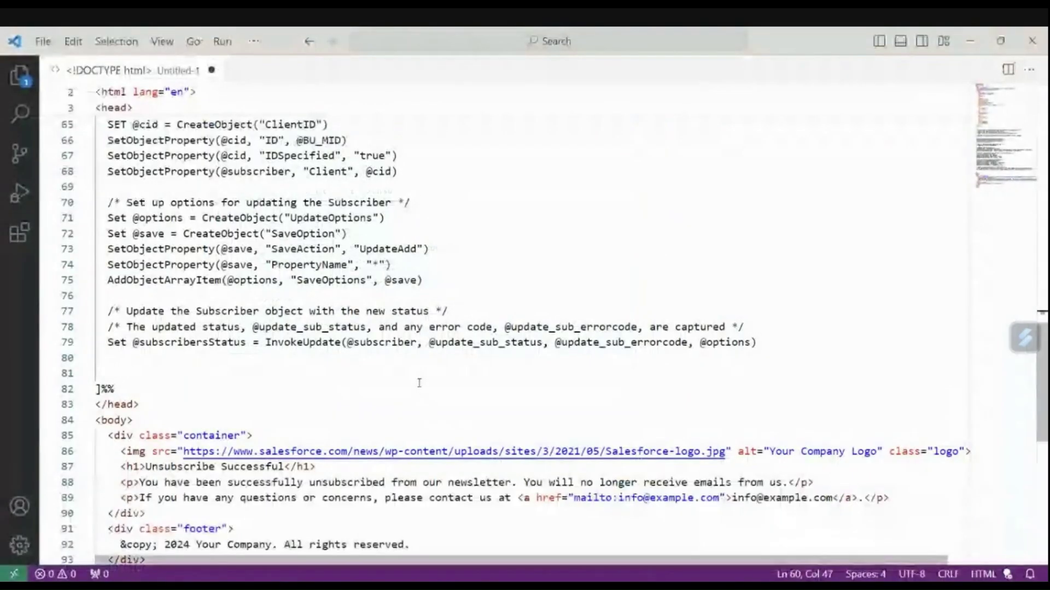
{"action": "left_click", "coordinate": [419, 383]}
{"action": "key", "text": "ctrl+a"}
{"action": "key", "text": "ctrl+v"}
{"action": "scroll", "coordinate": [420, 382], "scroll_direction": "up", "scroll_amount": 5}
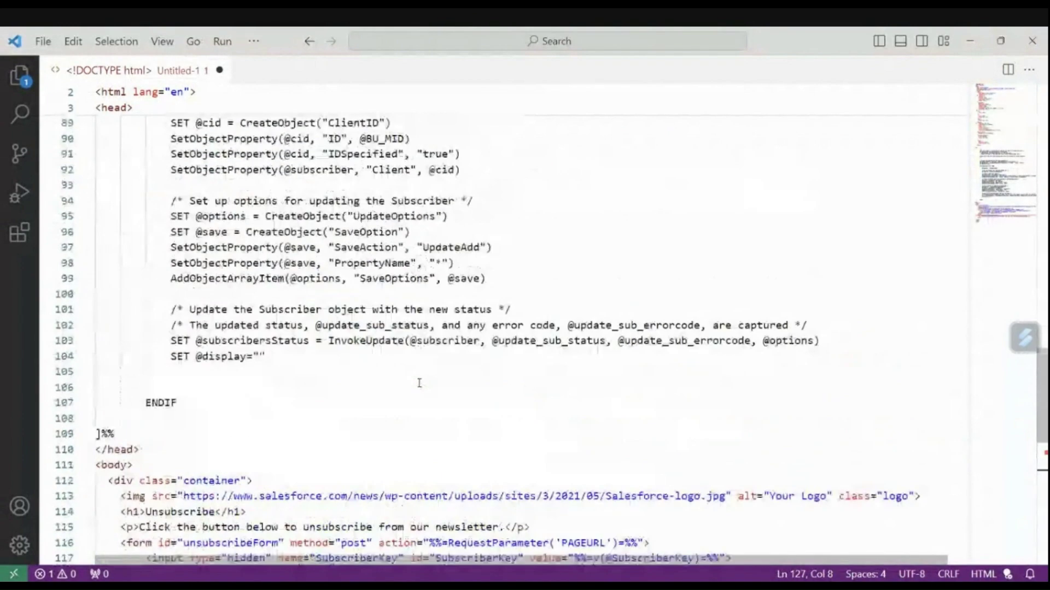
{"action": "scroll", "coordinate": [419, 383], "scroll_direction": "up", "scroll_amount": 17}
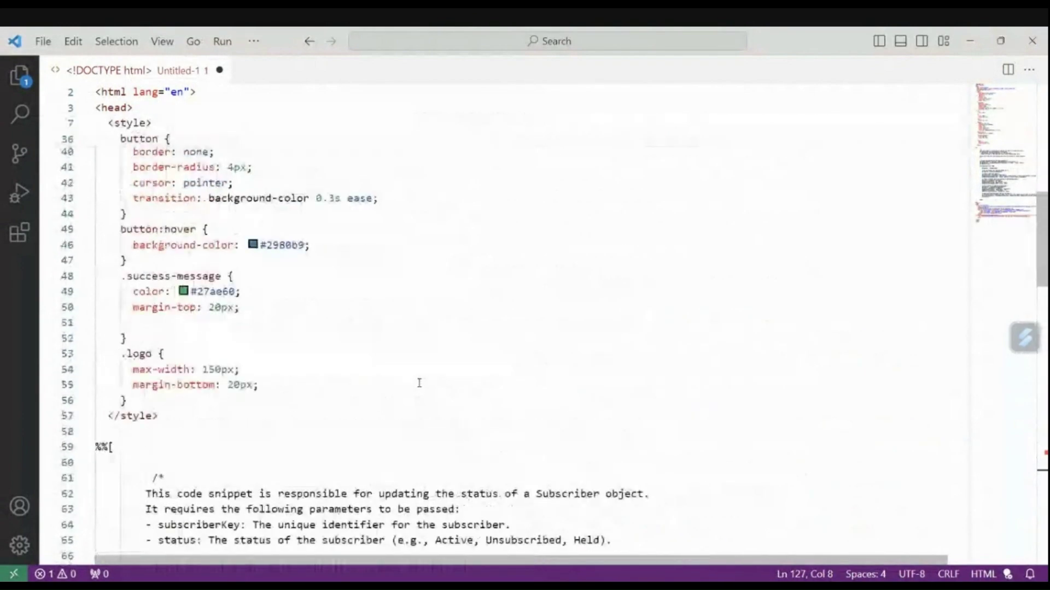
{"action": "left_click", "coordinate": [395, 318]}
{"action": "scroll", "coordinate": [395, 319], "scroll_direction": "down", "scroll_amount": 17}
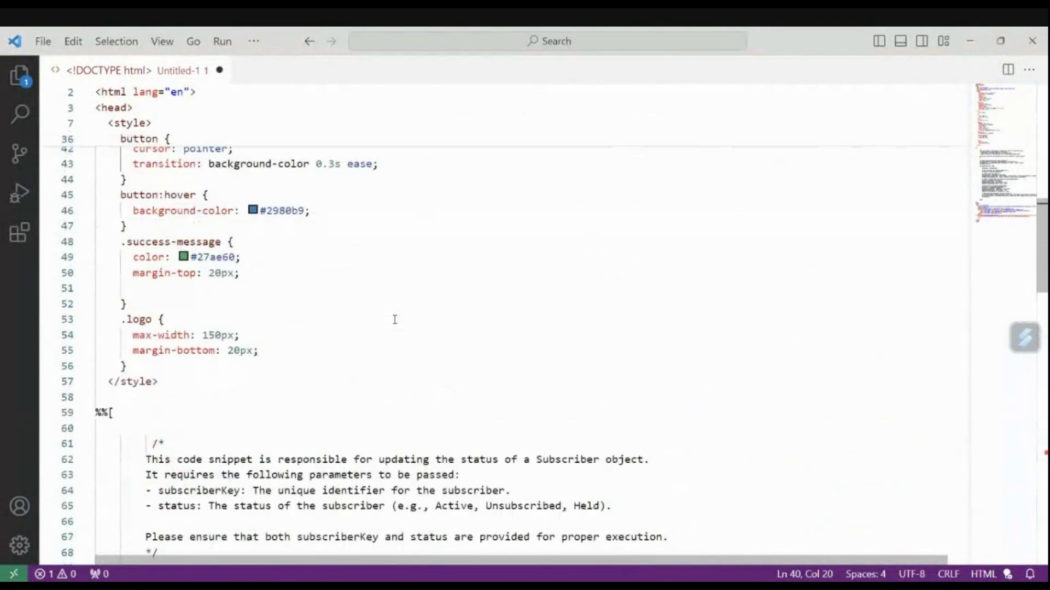
{"action": "left_click", "coordinate": [430, 430]}
{"action": "scroll", "coordinate": [431, 430], "scroll_direction": "up", "scroll_amount": 4}
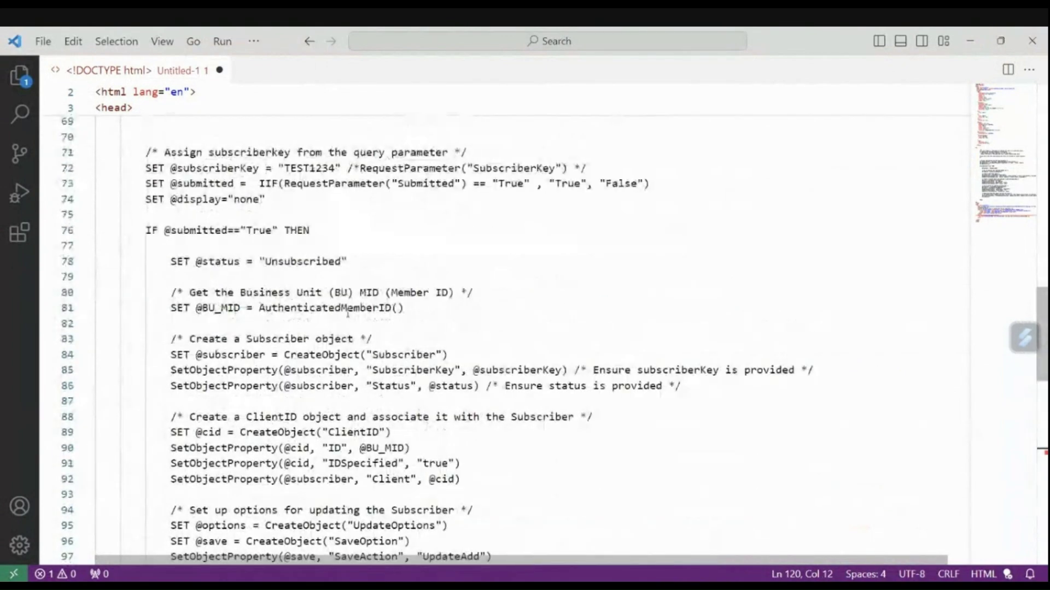
{"action": "scroll", "coordinate": [398, 218], "scroll_direction": "up", "scroll_amount": 1}
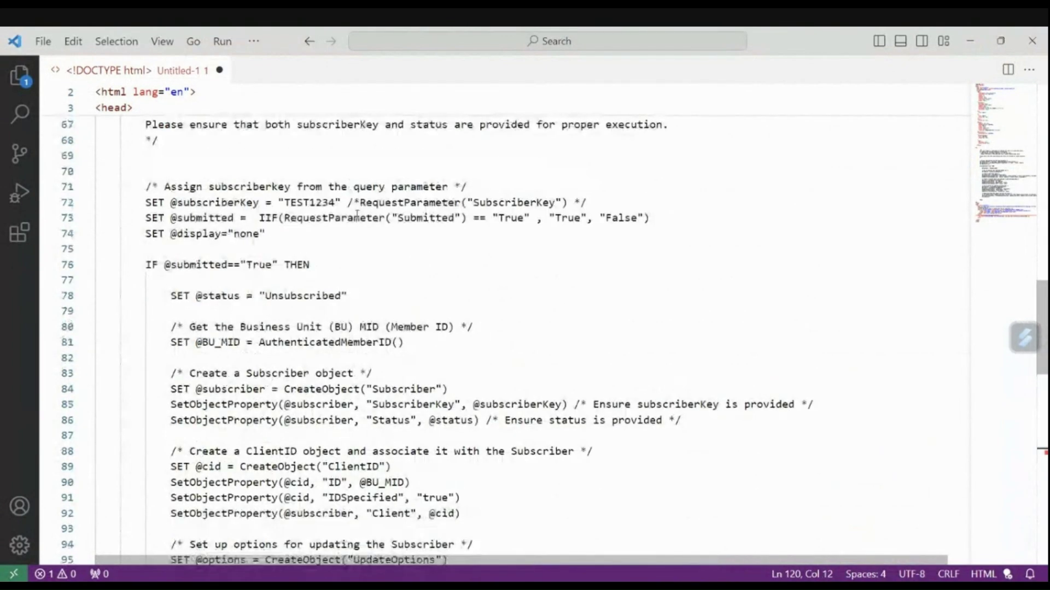
Swap the subscriberKey line's 'TEST1234' placeholder for RequestParameter("SubscriberKey").
{"action": "left_click", "coordinate": [352, 202]}
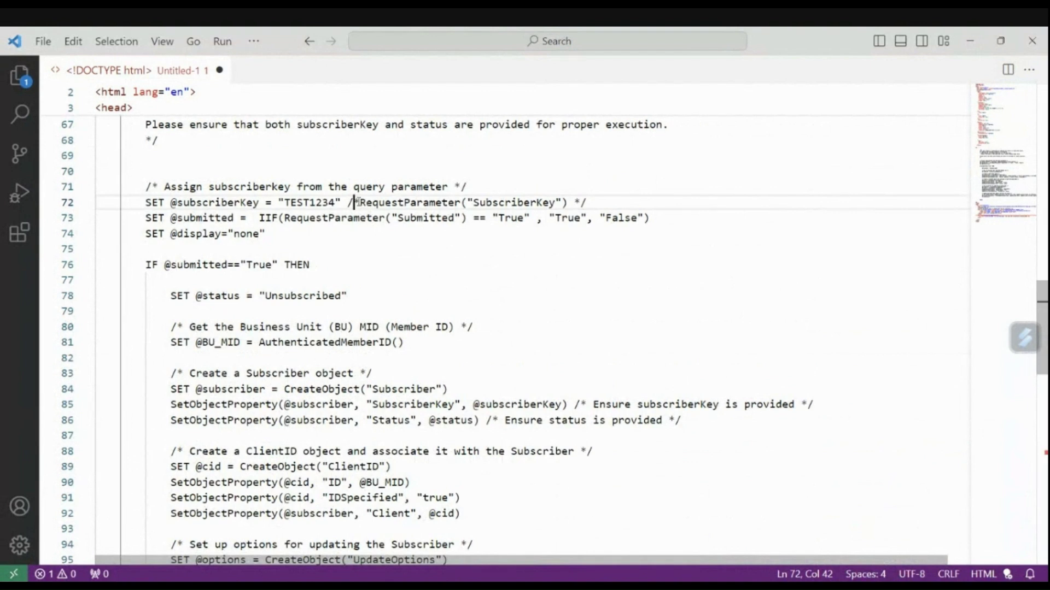
{"action": "type", "text": "*"}
{"action": "key", "text": "BackSpace"}
{"action": "key", "text": "BackSpace"}
{"action": "key", "text": "BackSpace"}
{"action": "key", "text": "BackSpace"}
{"action": "key", "text": "BackSpace"}
{"action": "key", "text": "BackSpace"}
{"action": "key", "text": "BackSpace"}
{"action": "key", "text": "BackSpace"}
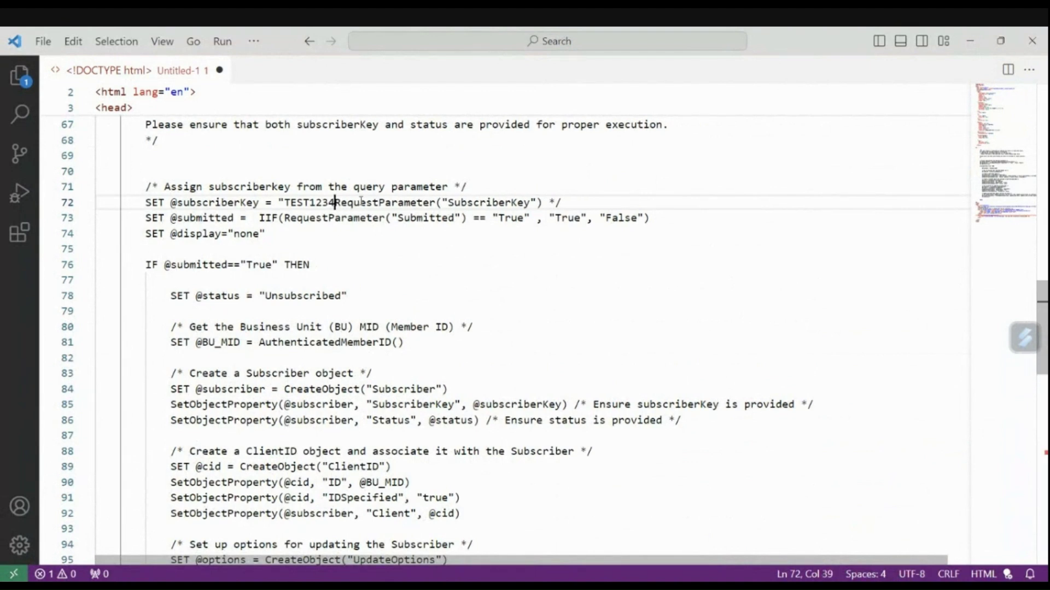
{"action": "key", "text": "BackSpace"}
{"action": "key", "text": "BackSpace"}
{"action": "key", "text": "BackSpace"}
{"action": "key", "text": "BackSpace"}
{"action": "key", "text": "BackSpace"}
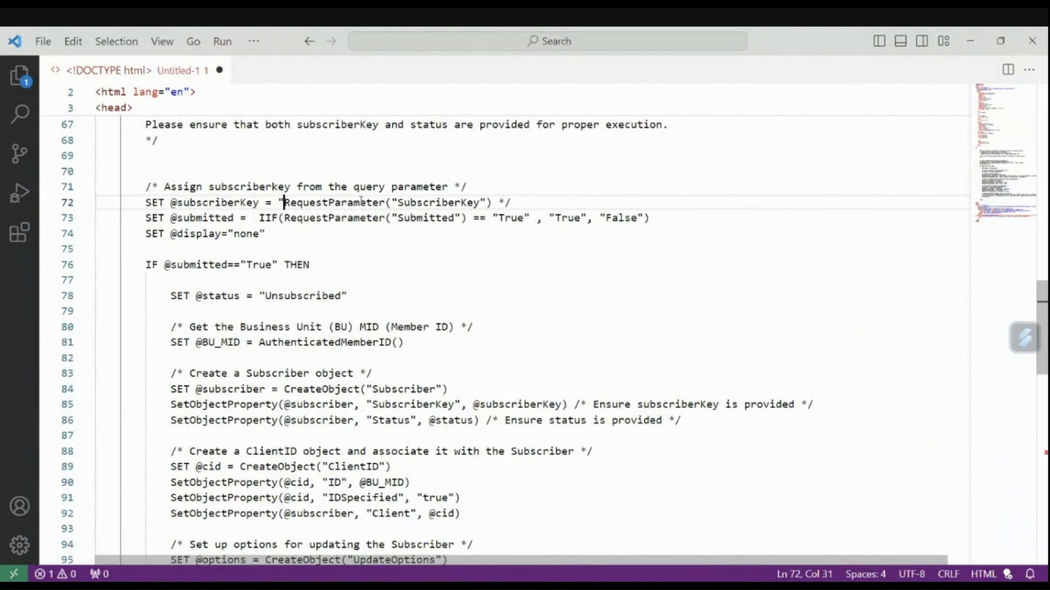
{"action": "left_click", "coordinate": [513, 204]}
{"action": "key", "text": "BackSpace"}
{"action": "key", "text": "BackSpace"}
{"action": "key", "text": "BackSpace"}
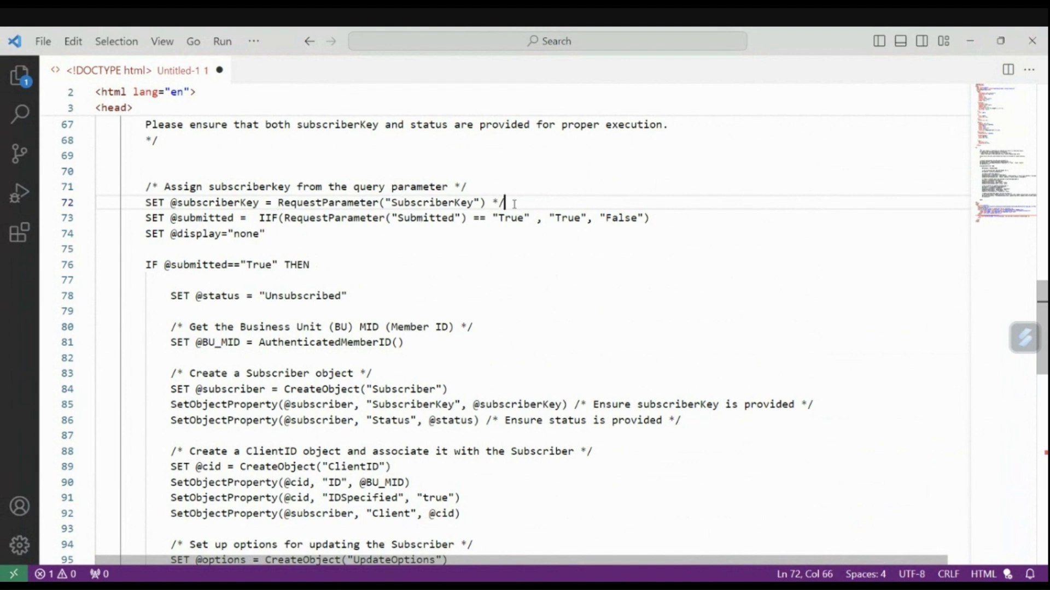
{"action": "left_click", "coordinate": [519, 274]}
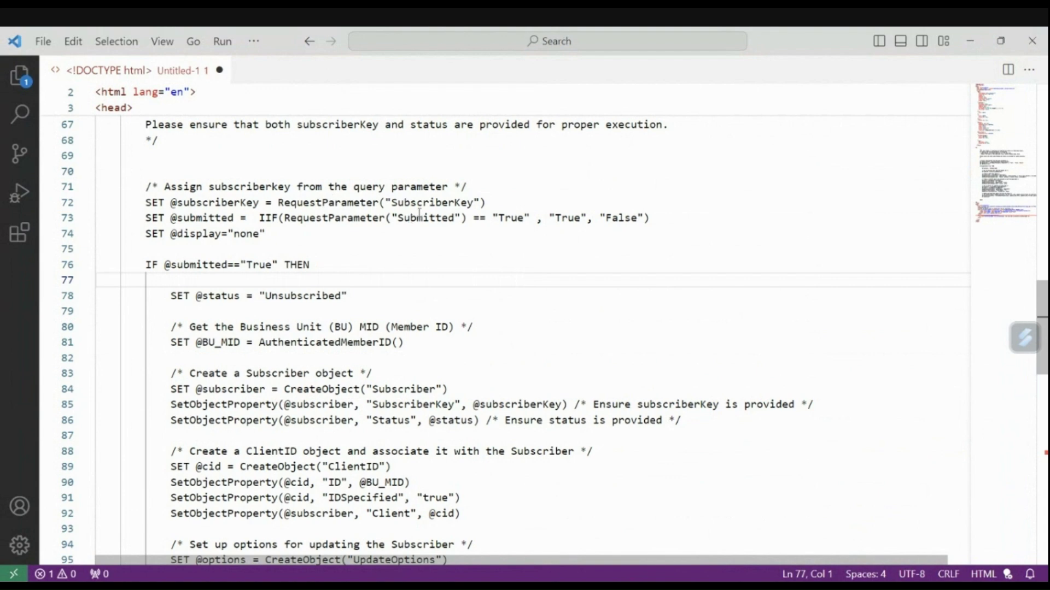
{"action": "double_click", "coordinate": [330, 205]}
Review the line 76 condition that checks whether submitted equals True.
{"action": "scroll", "coordinate": [401, 272], "scroll_direction": "down", "scroll_amount": 2}
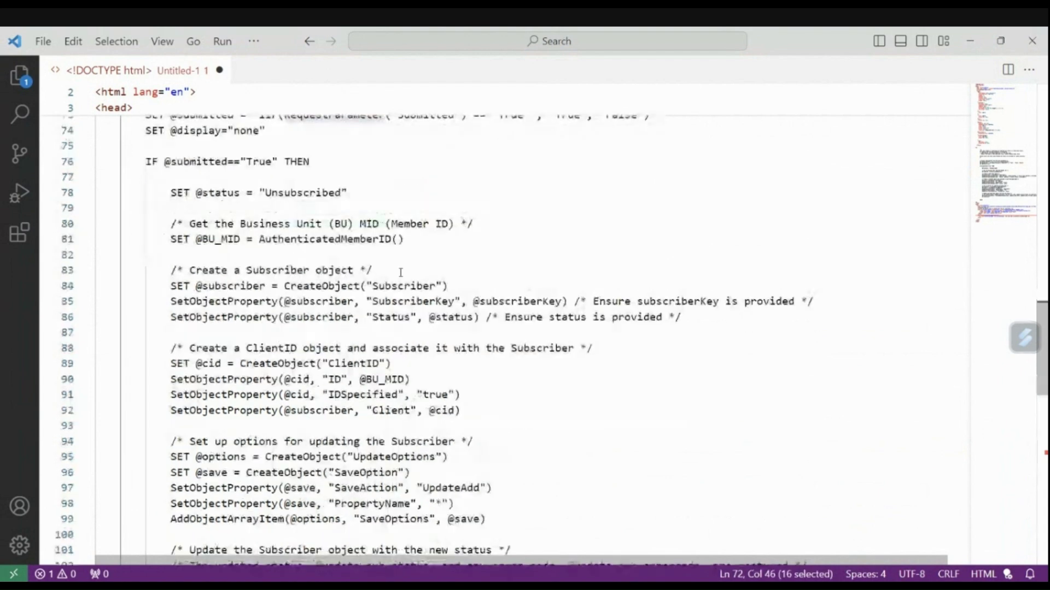
{"action": "scroll", "coordinate": [400, 272], "scroll_direction": "down", "scroll_amount": 1}
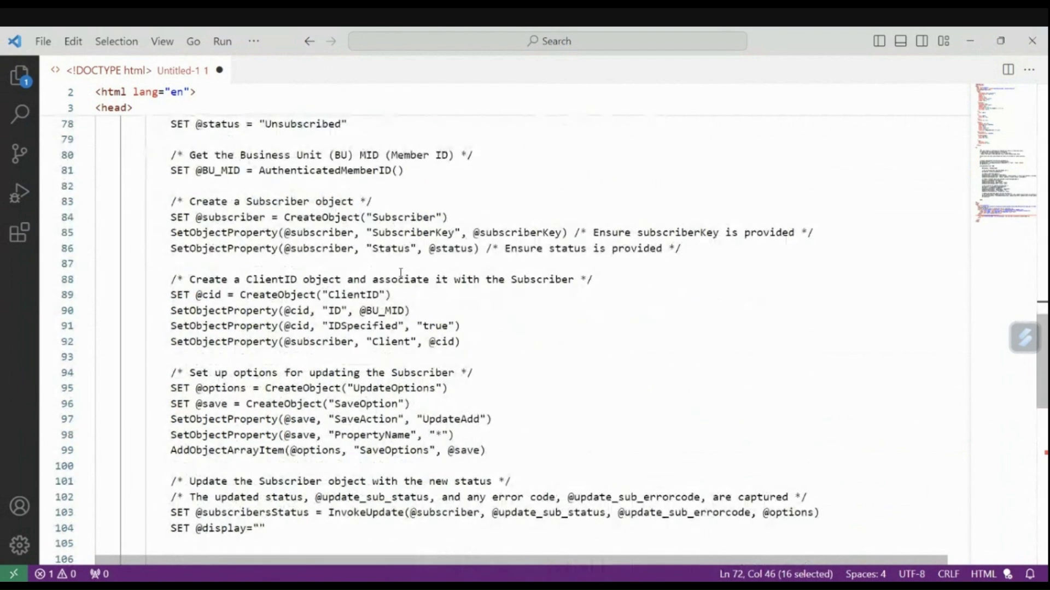
{"action": "scroll", "coordinate": [468, 352], "scroll_direction": "up", "scroll_amount": 2}
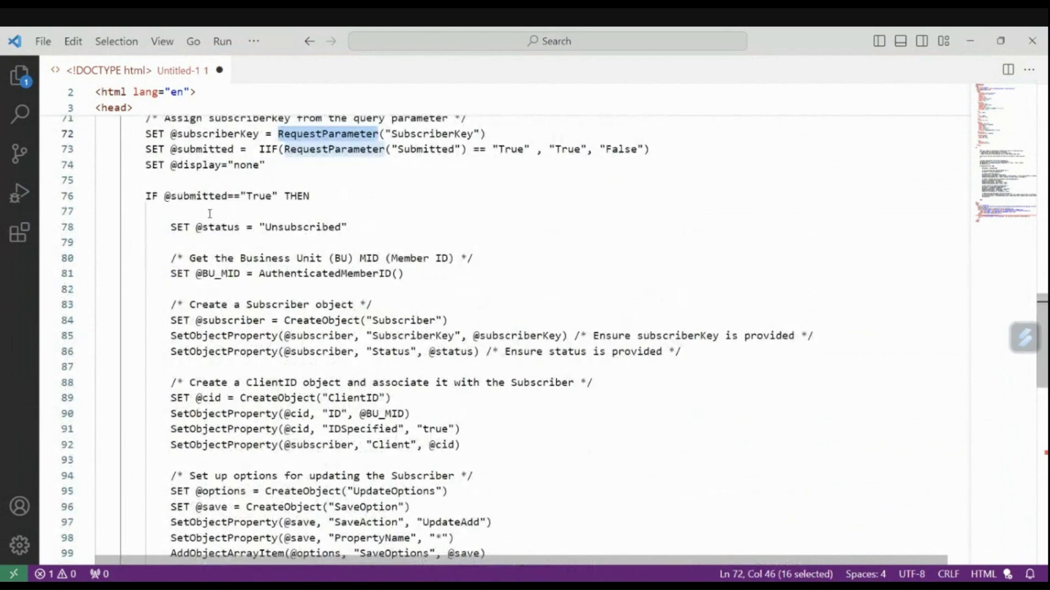
{"action": "left_click_drag", "start_coordinate": [146, 198], "coordinate": [312, 198]}
{"action": "double_click", "coordinate": [221, 227]}
{"action": "left_click", "coordinate": [164, 197]}
{"action": "double_click", "coordinate": [198, 197]}
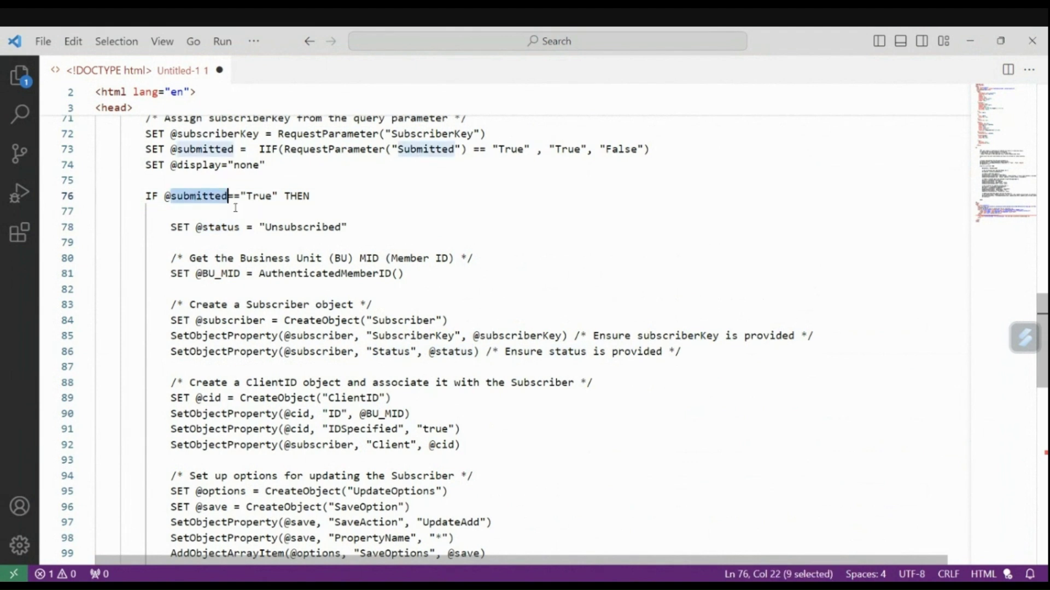
{"action": "double_click", "coordinate": [263, 196]}
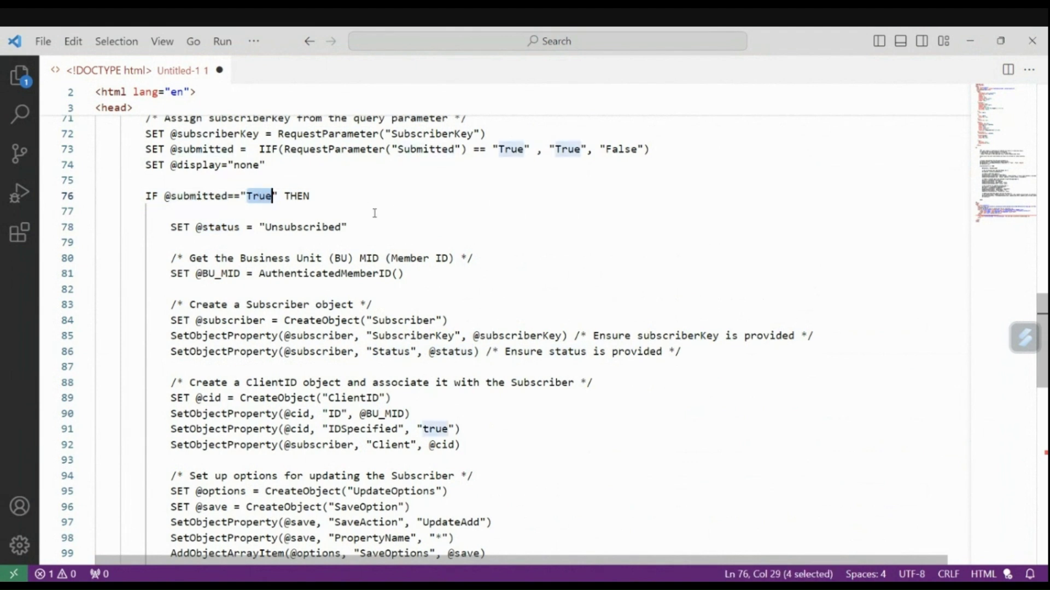
{"action": "left_click", "coordinate": [375, 213]}
Review the Unsubscribed status value and the hidden Submitted form field.
{"action": "double_click", "coordinate": [300, 221]}
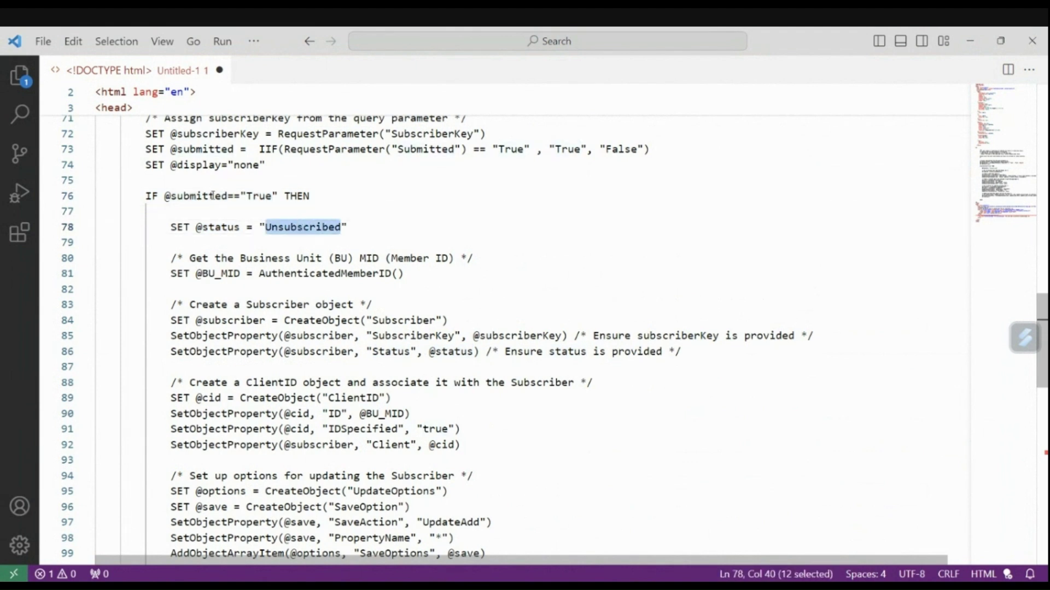
{"action": "scroll", "coordinate": [488, 344], "scroll_direction": "down", "scroll_amount": 6}
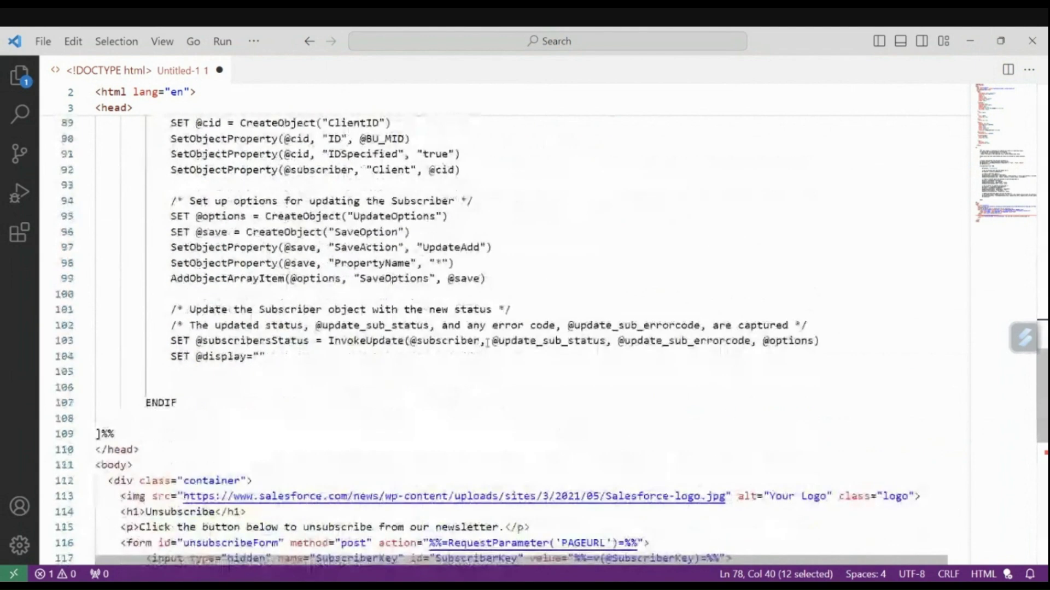
{"action": "scroll", "coordinate": [487, 343], "scroll_direction": "down", "scroll_amount": 5}
{"action": "double_click", "coordinate": [335, 333]}
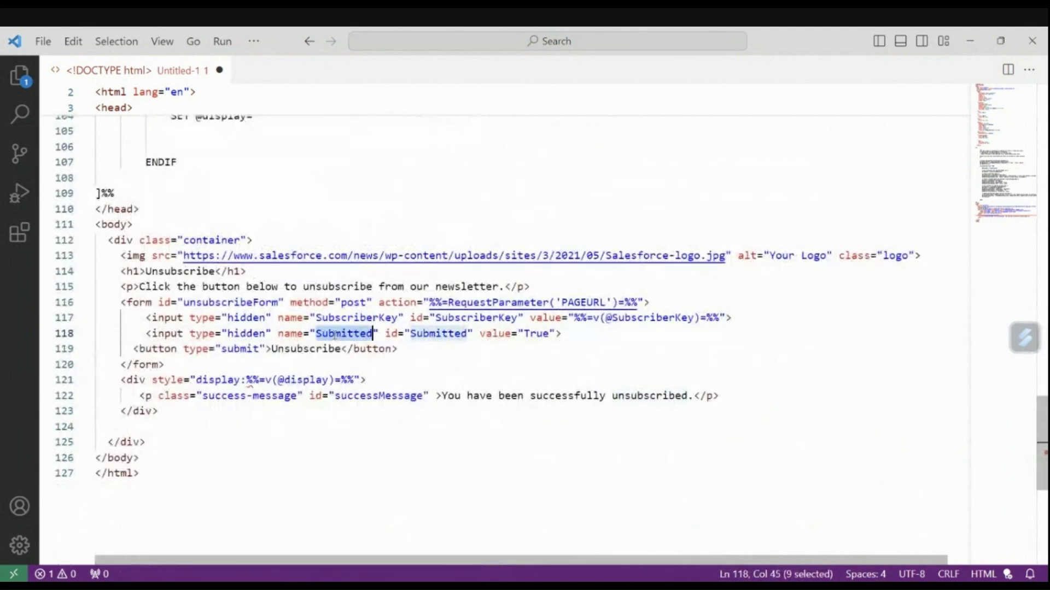
{"action": "left_click_drag", "start_coordinate": [142, 333], "coordinate": [562, 333]}
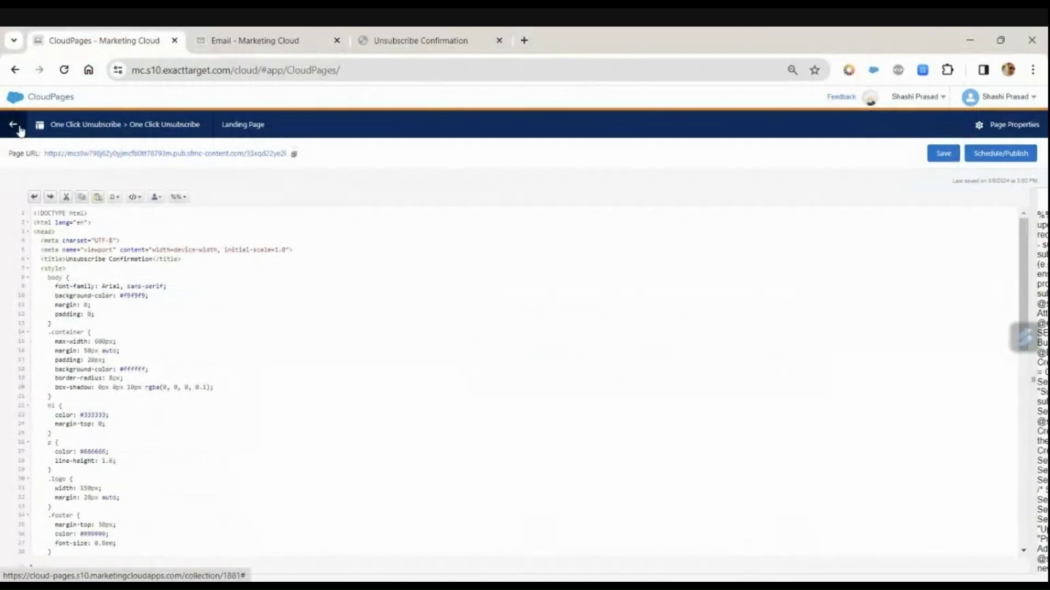
Create a landing page named 'Button Unsubscribe' with the Blank layout in Subscriber Management.
{"action": "left_click", "coordinate": [13, 124]}
{"action": "left_click", "coordinate": [981, 142]}
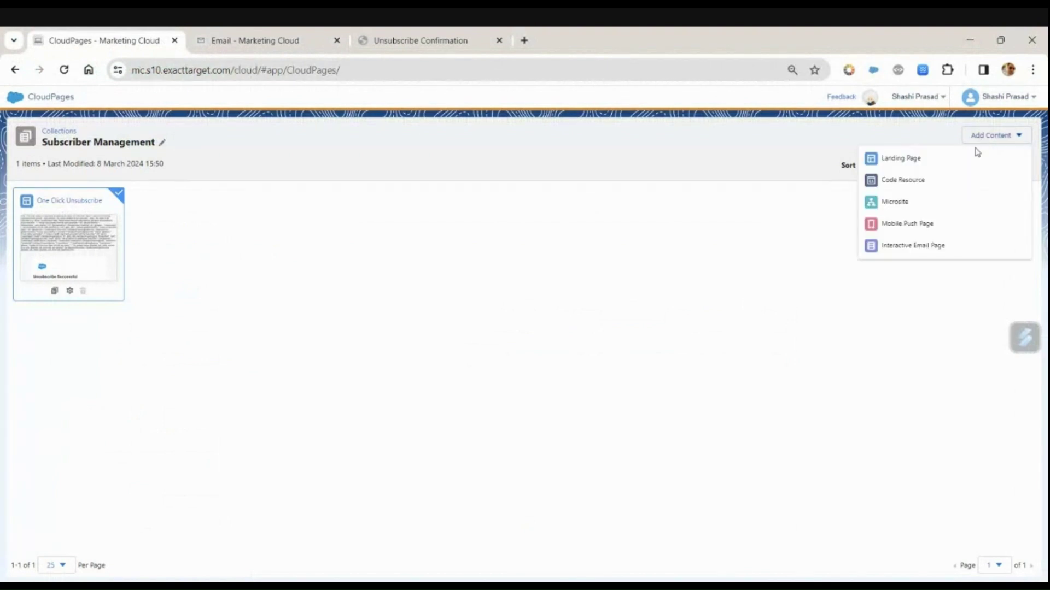
{"action": "left_click", "coordinate": [929, 158]}
{"action": "left_click", "coordinate": [441, 304]}
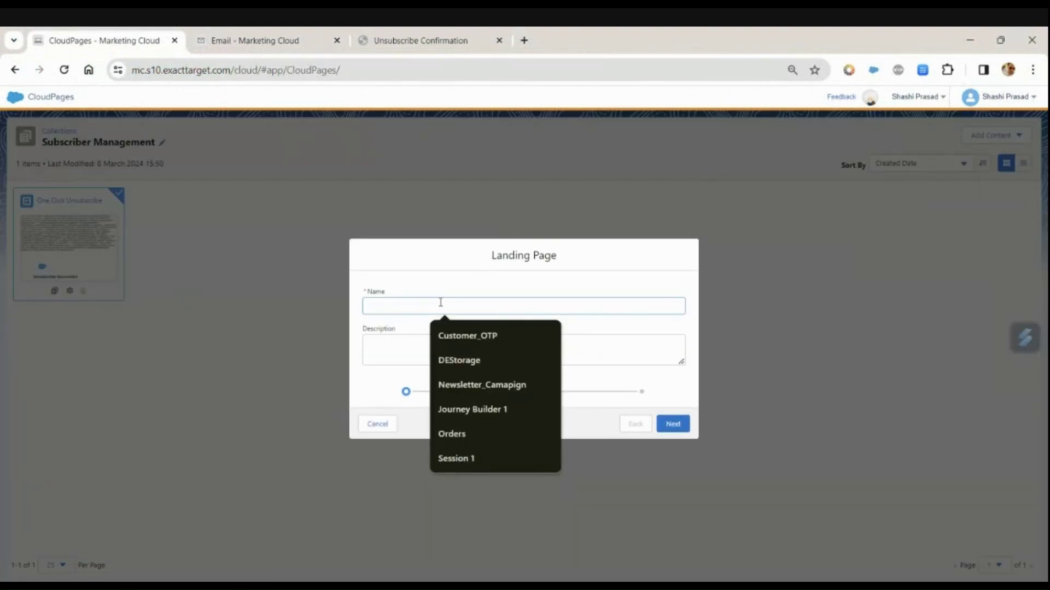
{"action": "type", "text": "N"}
{"action": "key", "text": "BackSpace"}
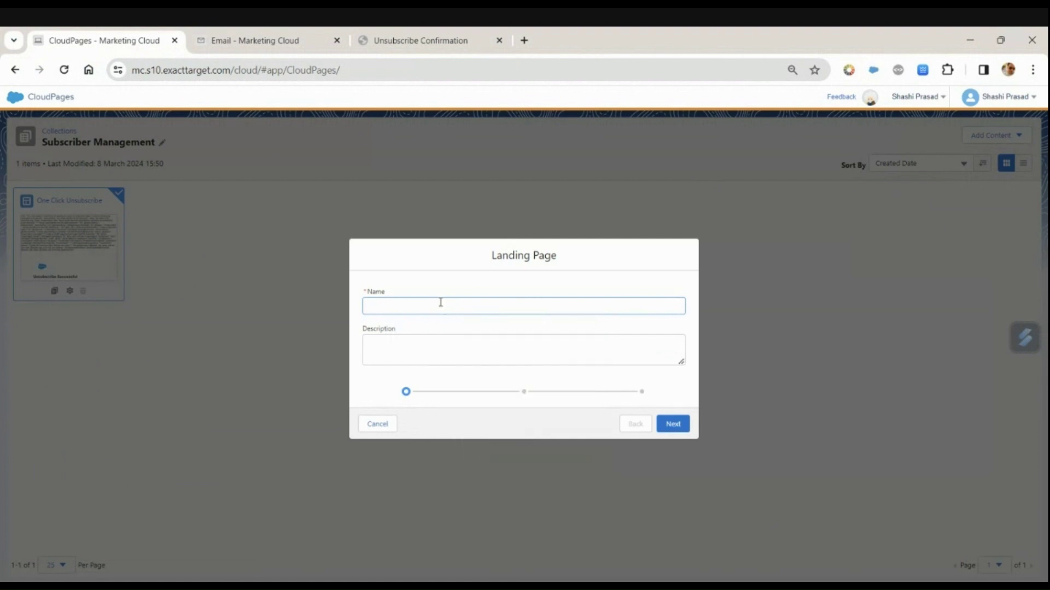
{"action": "type", "text": "Button Unsubscribe"}
{"action": "left_click", "coordinate": [674, 425]}
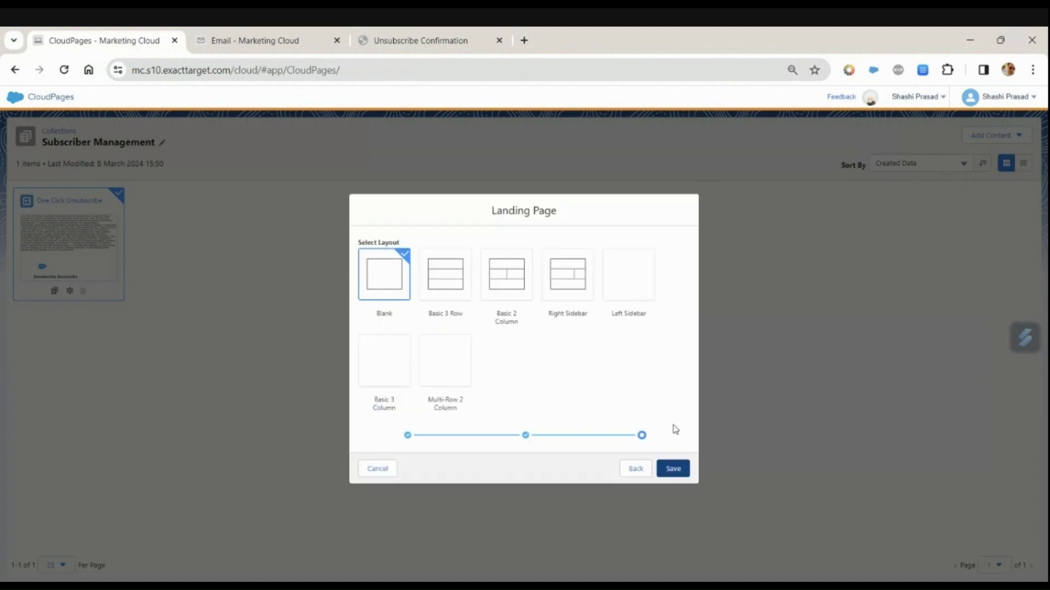
{"action": "left_click", "coordinate": [684, 476]}
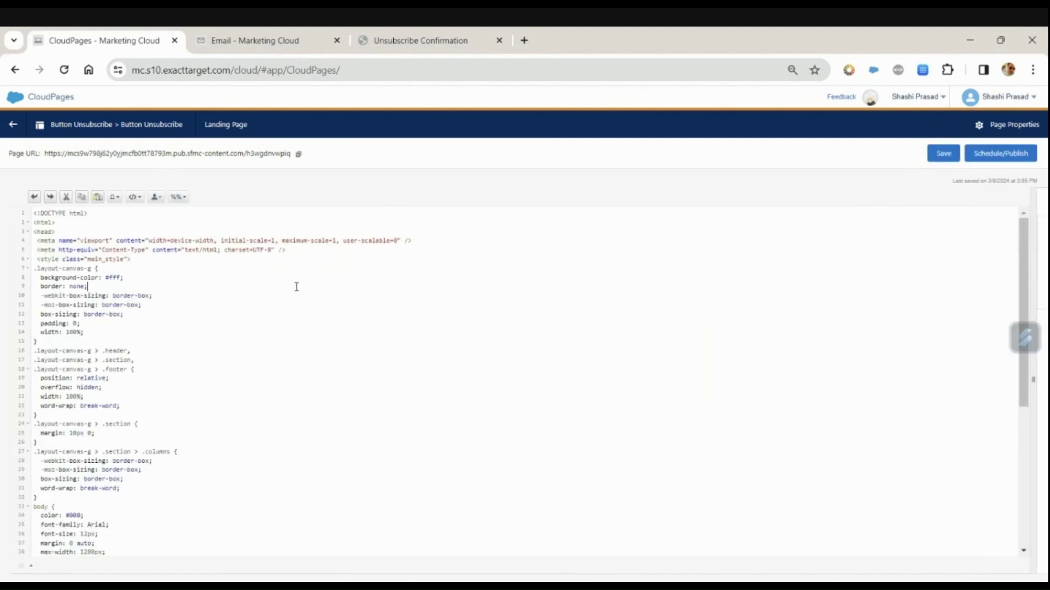
Replace the page's default code with the unsubscribe form code and save.
{"action": "key", "text": "ctrl+a"}
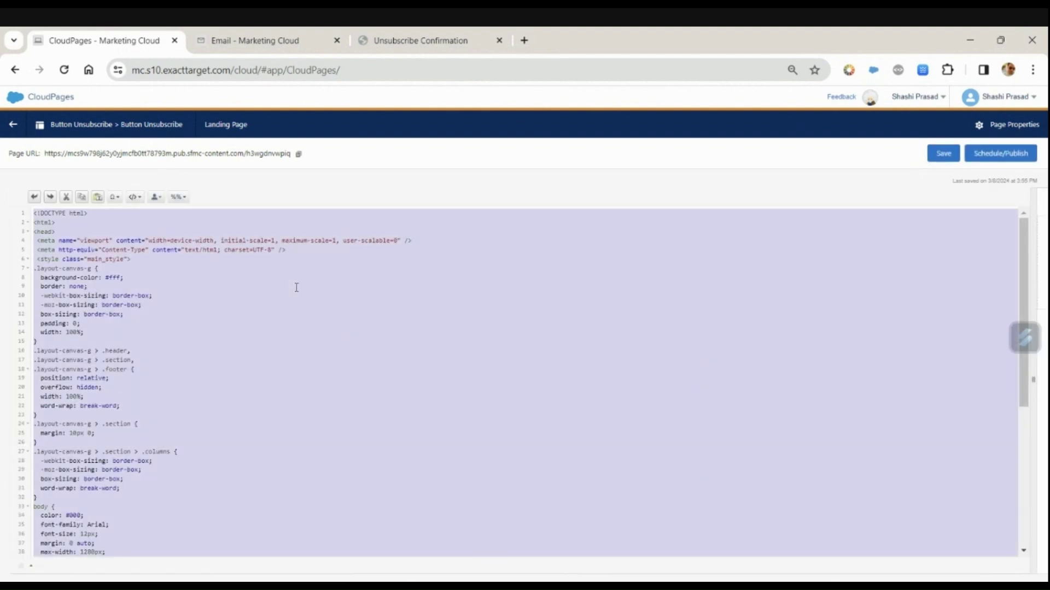
{"action": "key", "text": "Delete"}
{"action": "key", "text": "ctrl+v"}
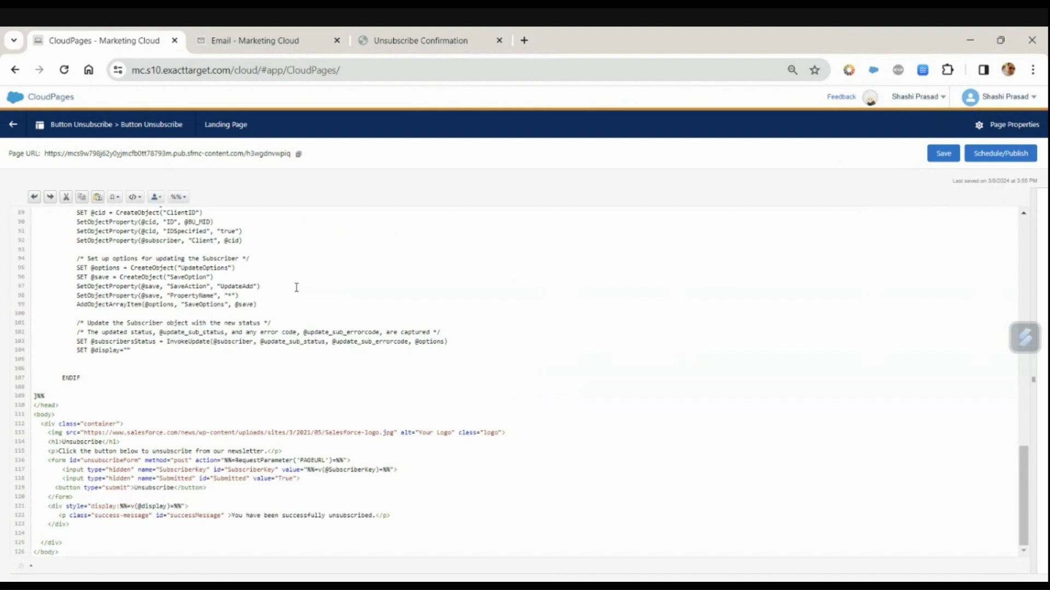
{"action": "left_click", "coordinate": [943, 154]}
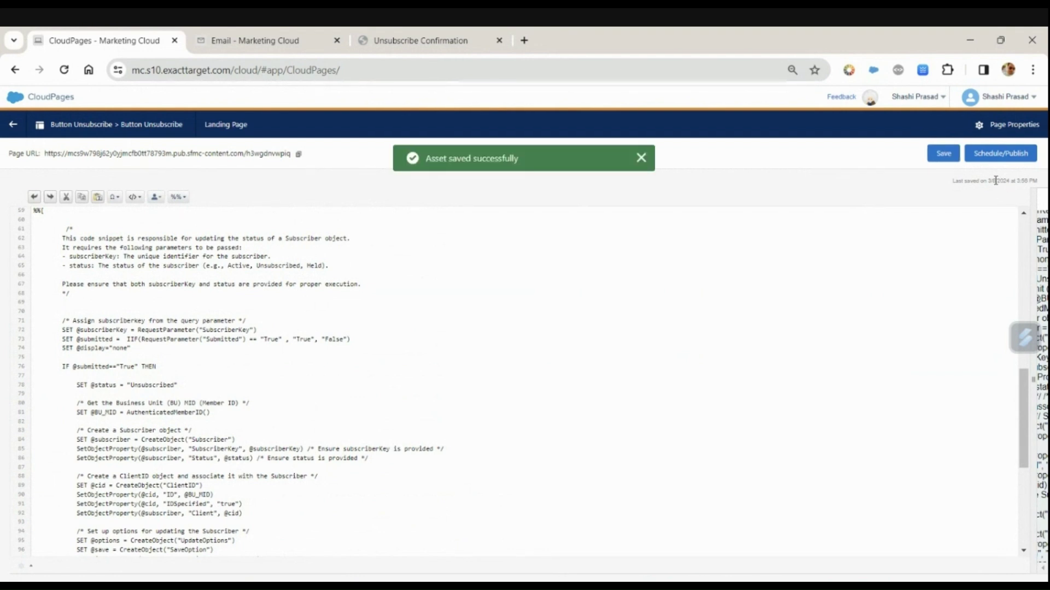
Publish the Button Unsubscribe page, view it live, then return to the email preview.
{"action": "left_click", "coordinate": [1000, 154]}
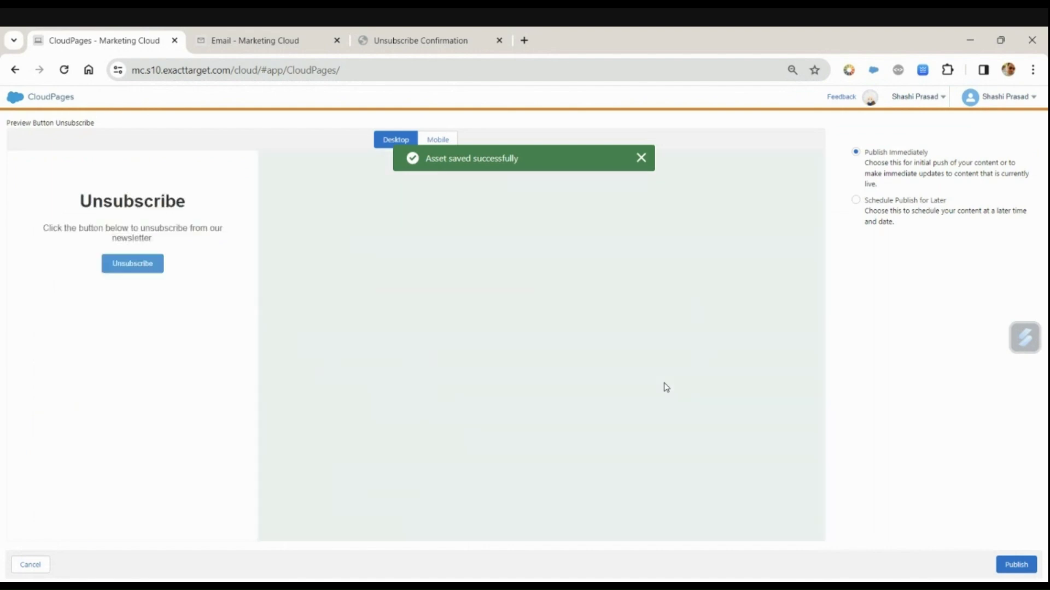
{"action": "left_click", "coordinate": [1016, 565]}
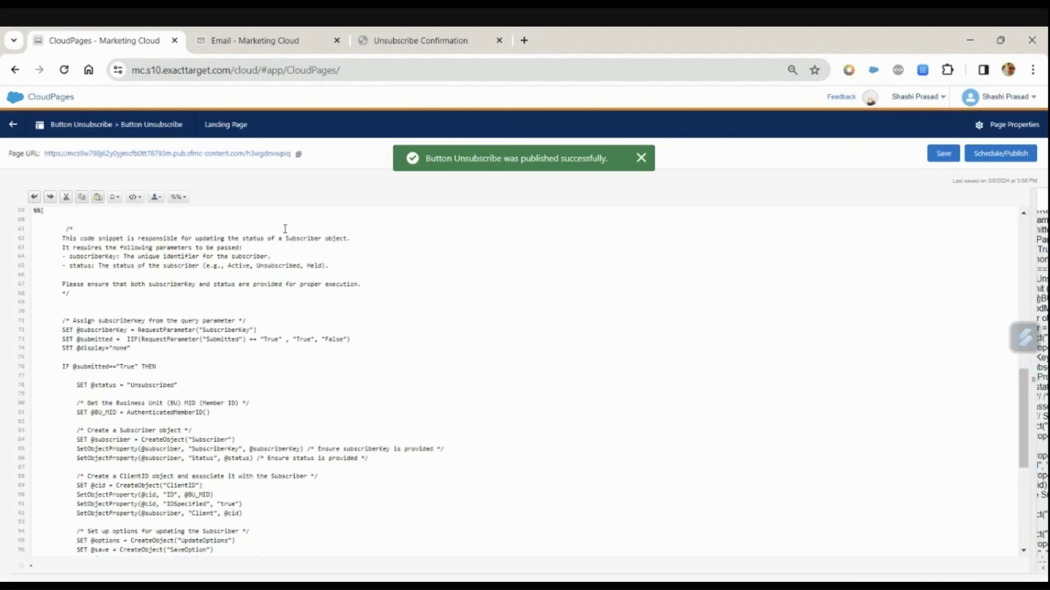
{"action": "left_click", "coordinate": [229, 155]}
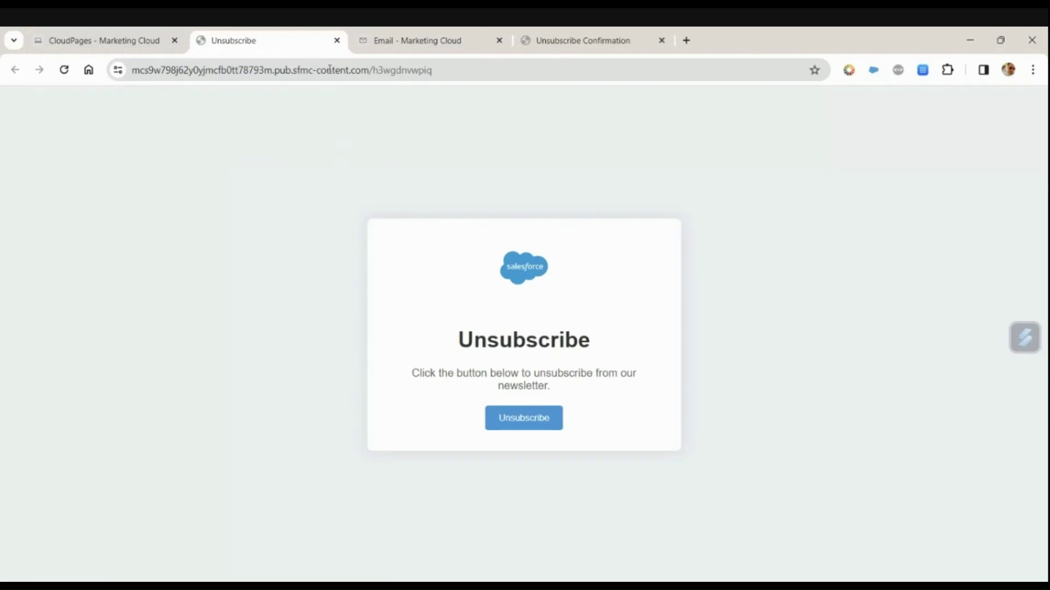
{"action": "left_click", "coordinate": [337, 40]}
{"action": "left_click", "coordinate": [244, 50]}
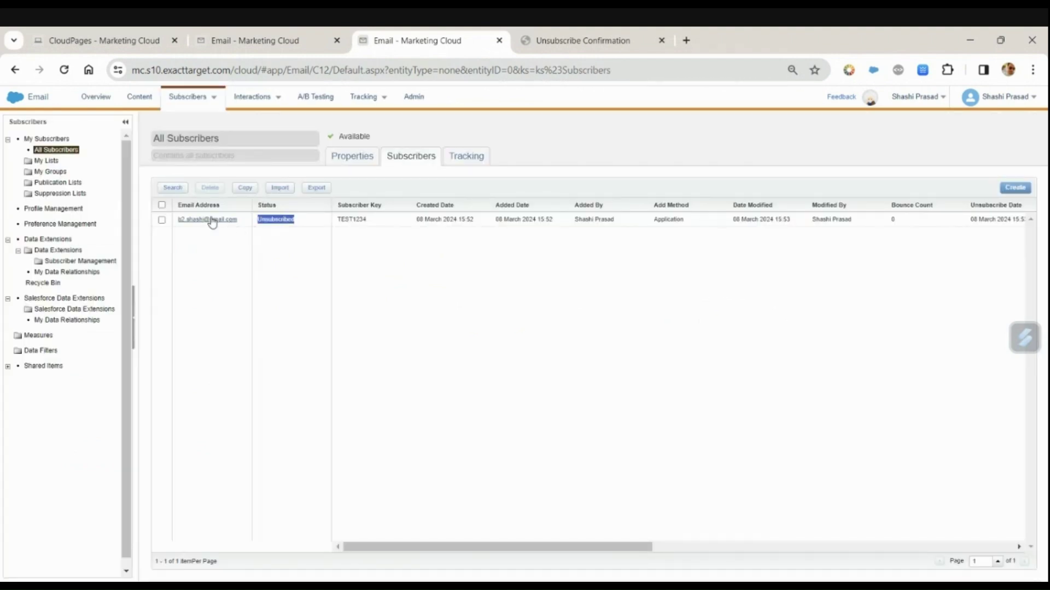
Check the test subscriber's properties show Unsubscribed, then go back to the email tab.
{"action": "left_click", "coordinate": [210, 220]}
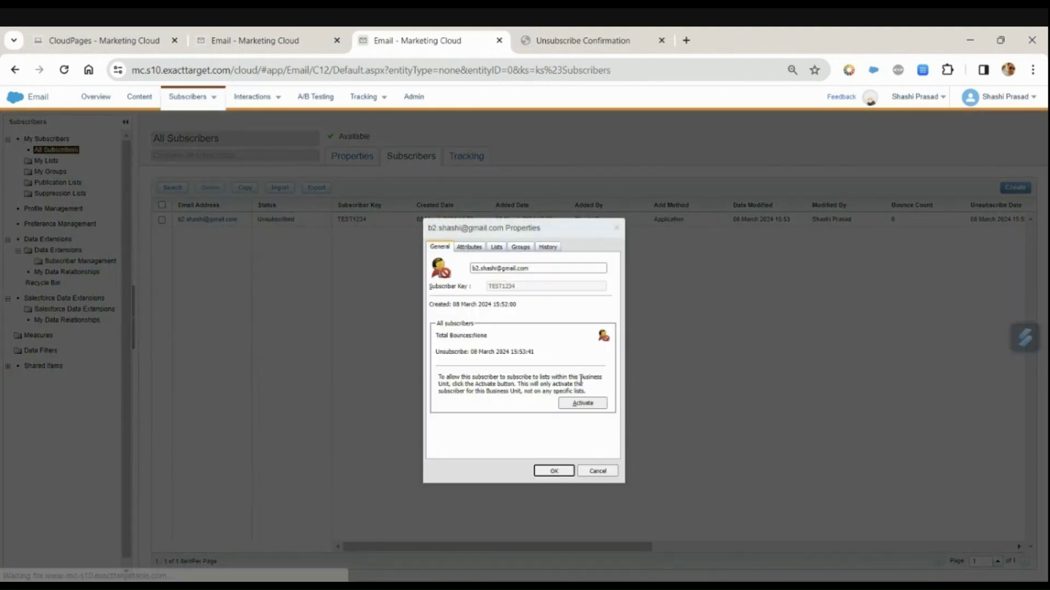
{"action": "left_click", "coordinate": [555, 471]}
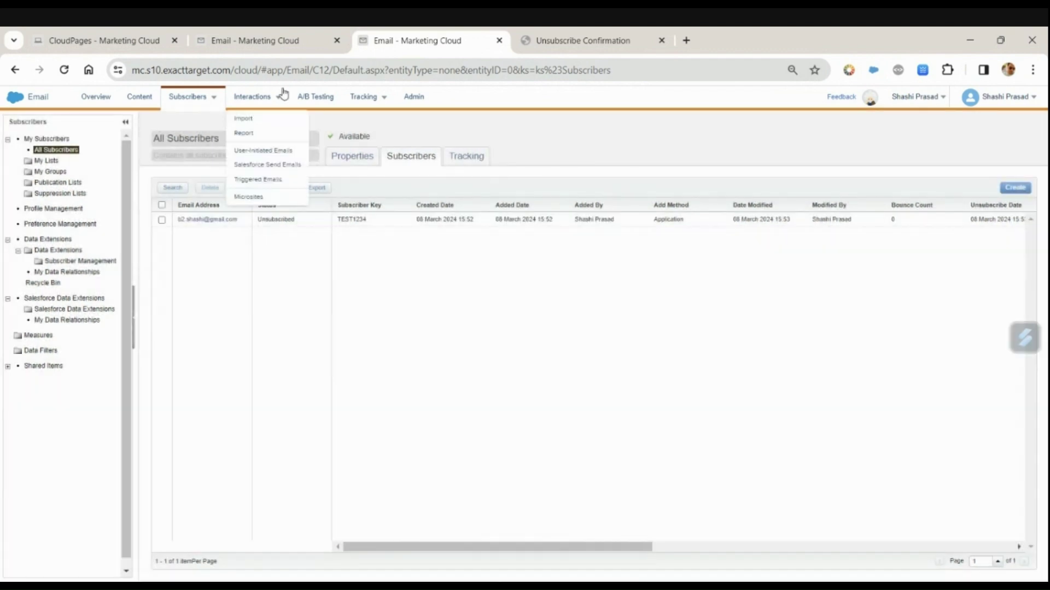
{"action": "left_click", "coordinate": [276, 41]}
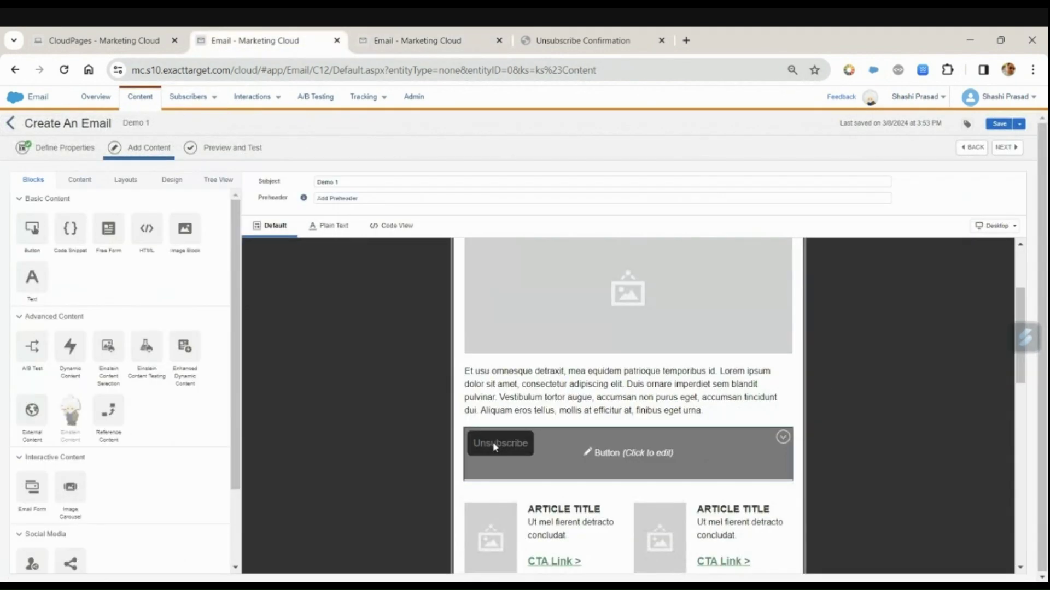
Link the email's Unsubscribe button to the Button Unsubscribe page.
{"action": "left_click", "coordinate": [493, 442]}
{"action": "scroll", "coordinate": [110, 328], "scroll_direction": "down", "scroll_amount": 3}
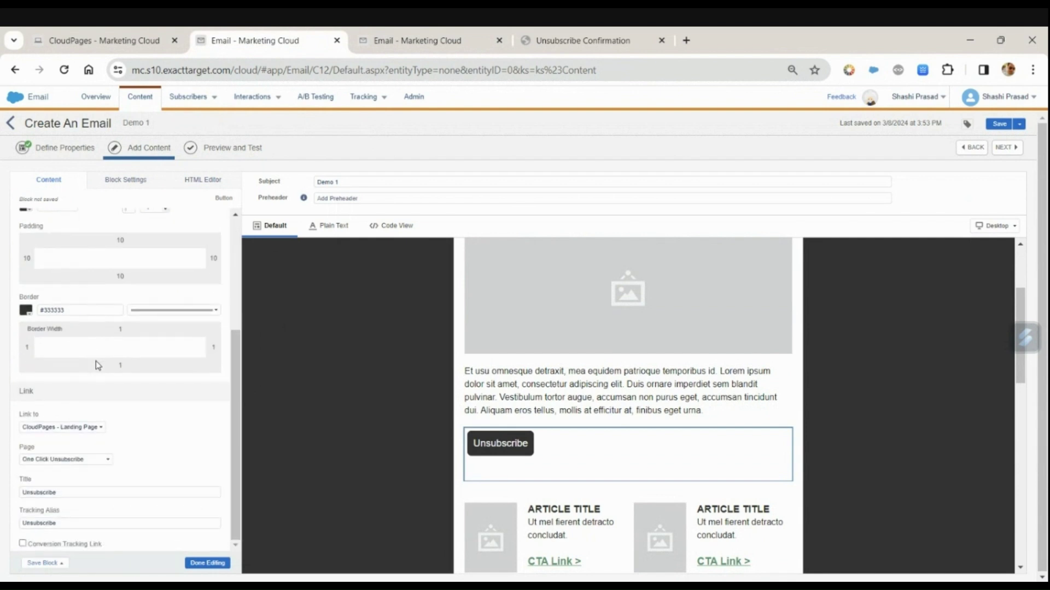
{"action": "scroll", "coordinate": [161, 344], "scroll_direction": "up", "scroll_amount": 3}
{"action": "scroll", "coordinate": [161, 344], "scroll_direction": "down", "scroll_amount": 3}
{"action": "left_click", "coordinate": [87, 465]}
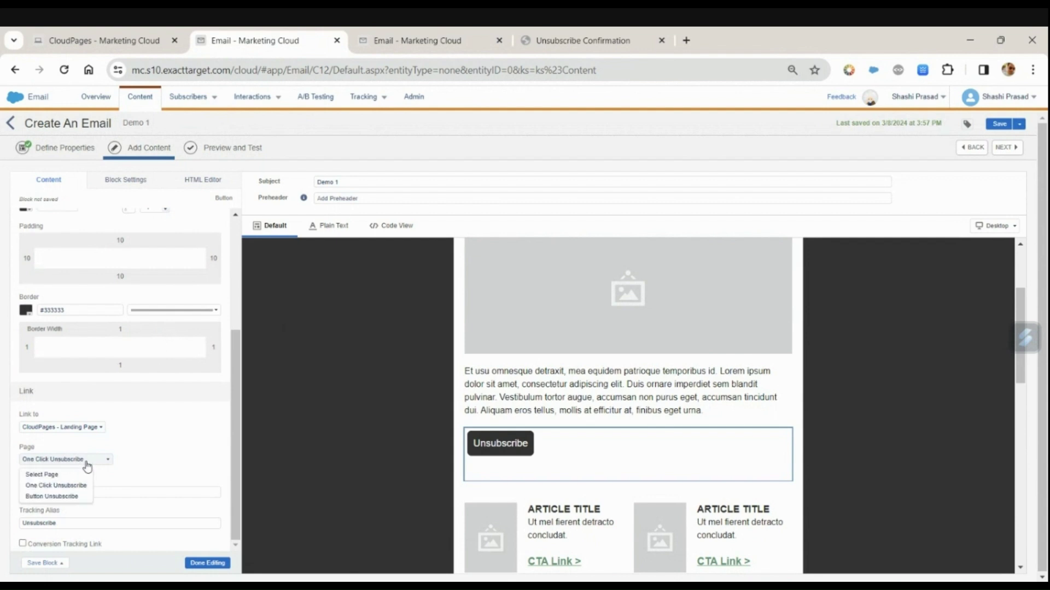
{"action": "left_click", "coordinate": [68, 495]}
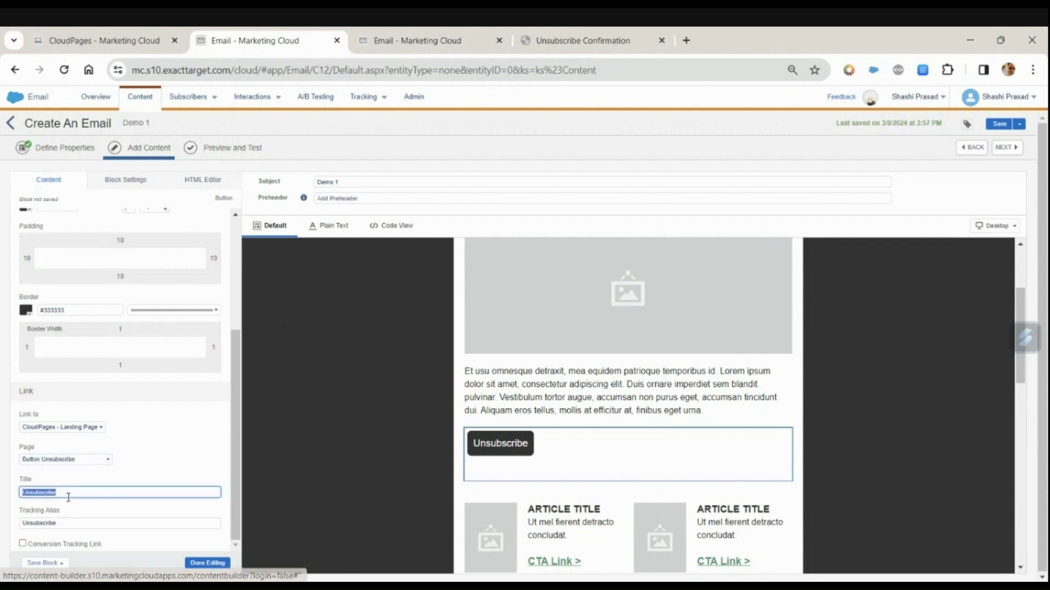
{"action": "left_click", "coordinate": [166, 447]}
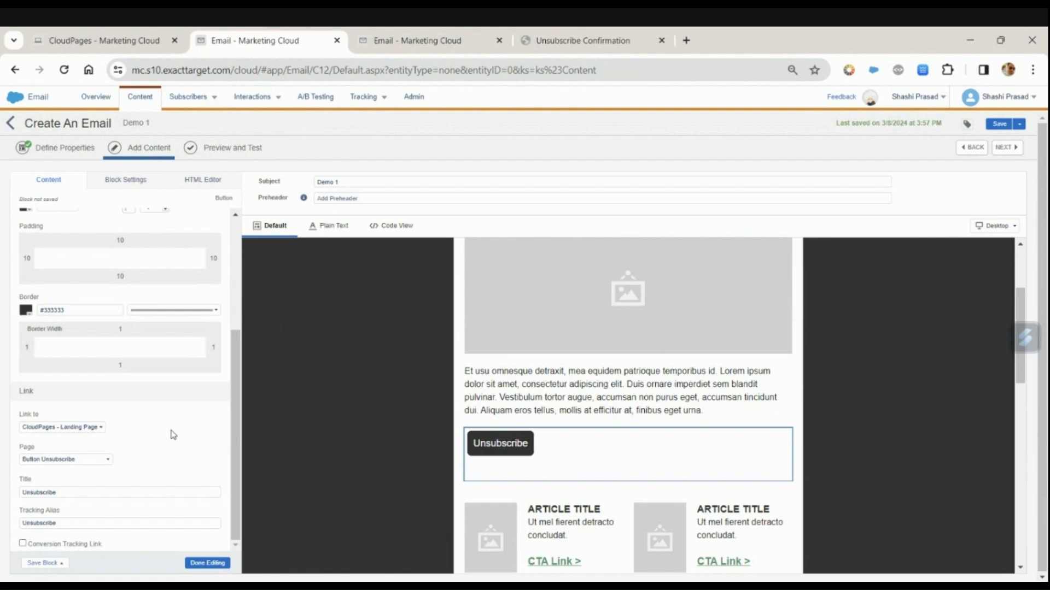
Show the button's HTML and select its CloudPagesURL(8657) href value.
{"action": "left_click", "coordinate": [202, 180]}
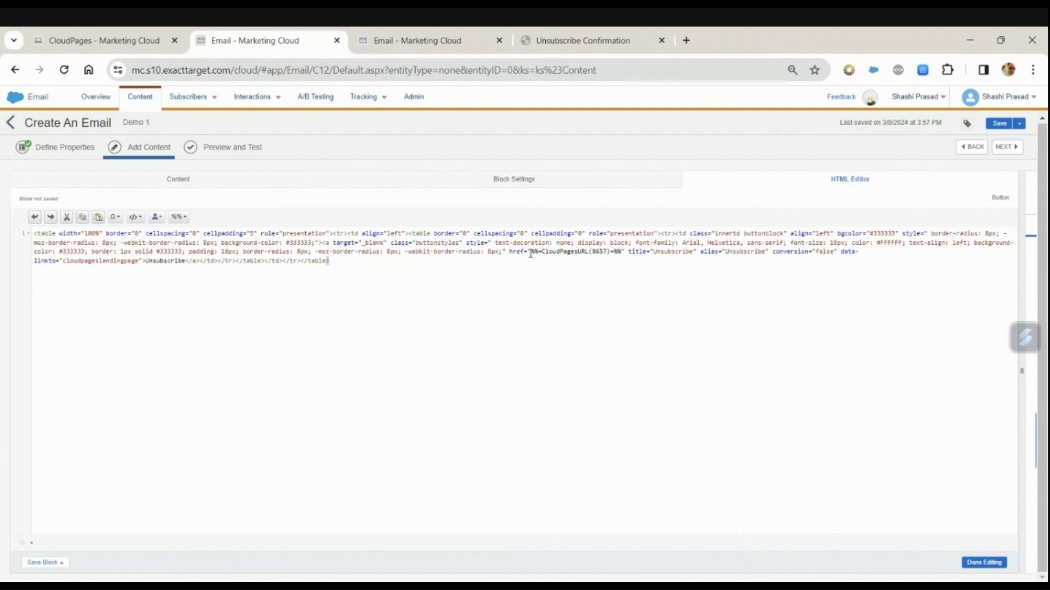
{"action": "left_click_drag", "start_coordinate": [530, 253], "coordinate": [540, 252]}
{"action": "left_click", "coordinate": [564, 260]}
Add ,'SubscriberKey',_subscriberkey to the CloudPagesURL(8657) expression in the scratch file.
{"action": "key", "text": "alt+Tab"}
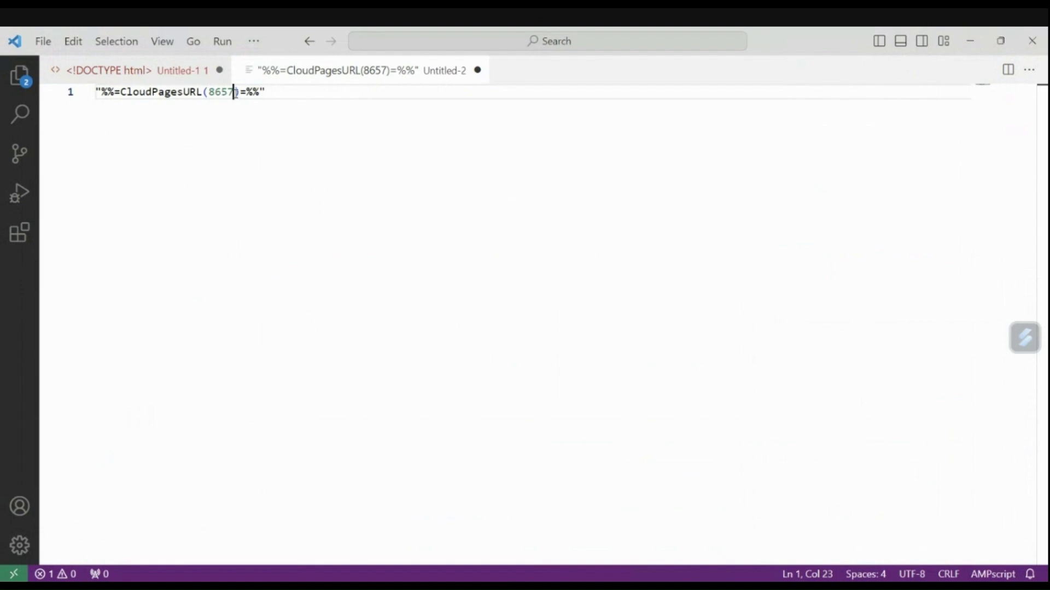
{"action": "type", "text": ",'"}
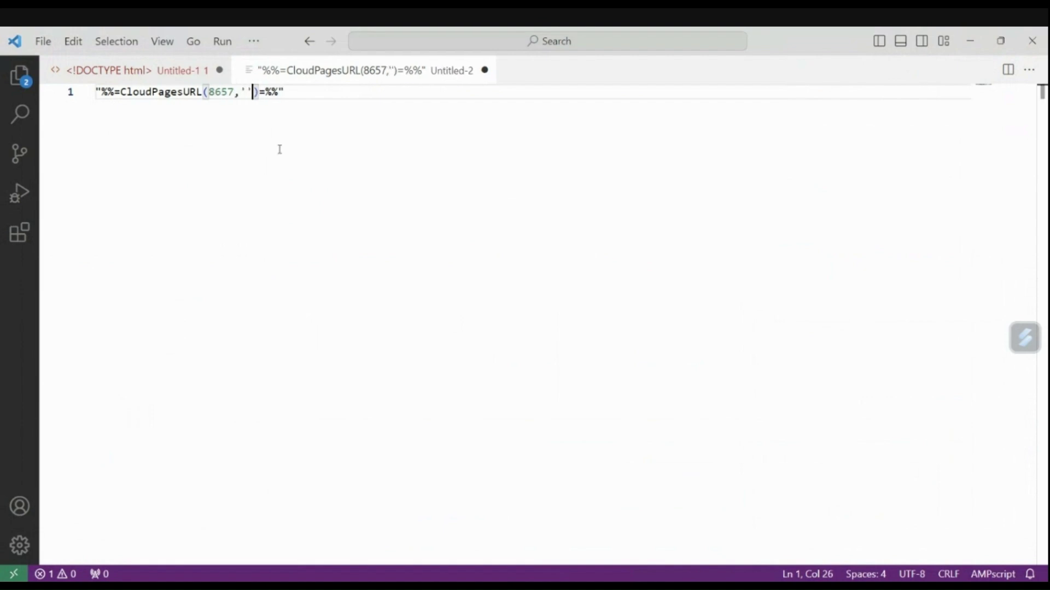
{"action": "type", "text": "Subscriber"}
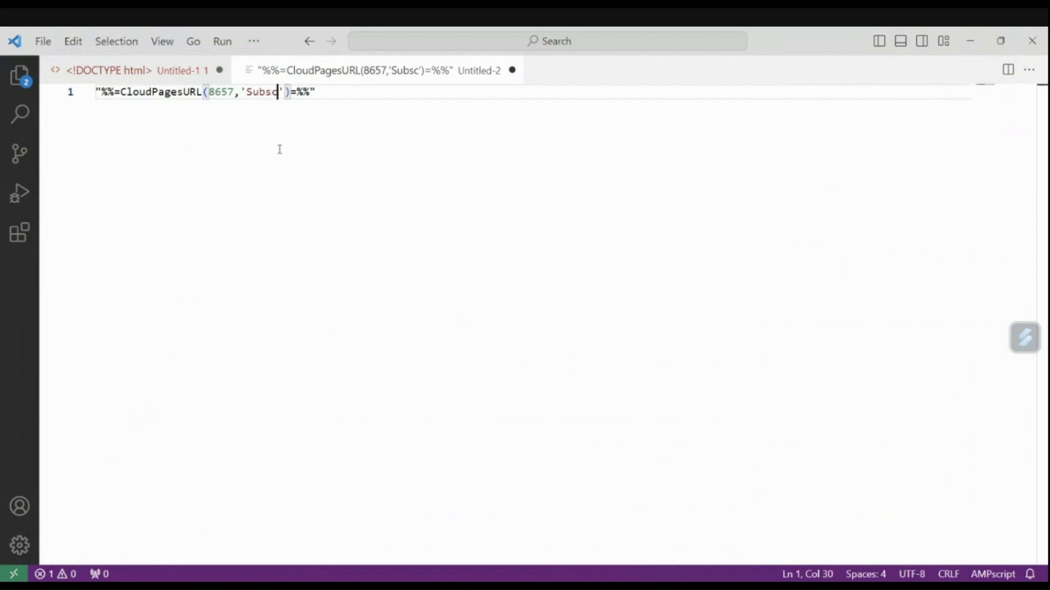
{"action": "type", "text": "ke"}
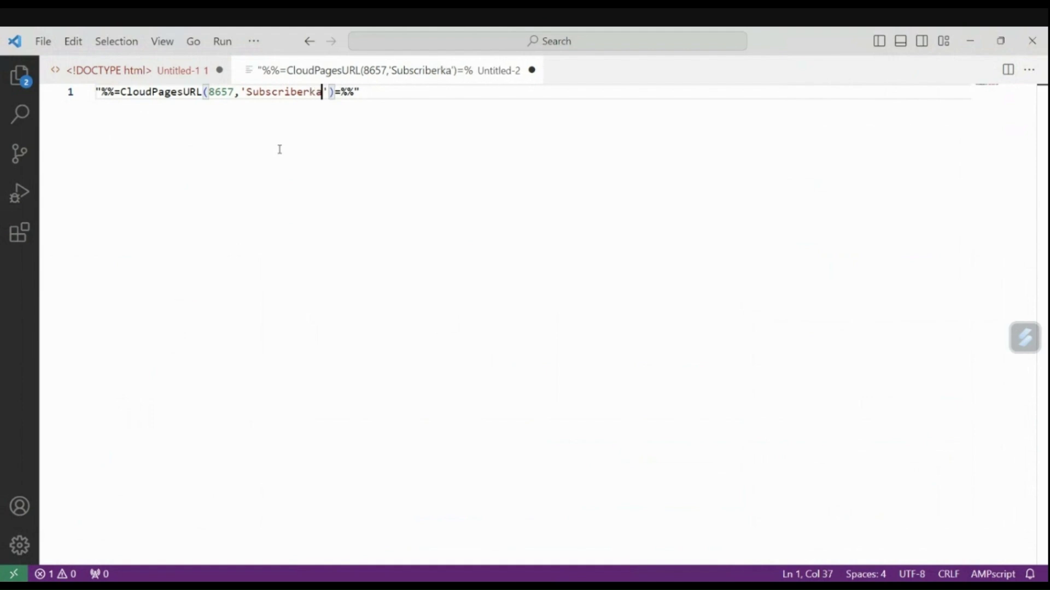
{"action": "key", "text": "BackSpace"}
{"action": "type", "text": "ey"}
{"action": "key", "text": "BackSpace"}
{"action": "key", "text": "BackSpace"}
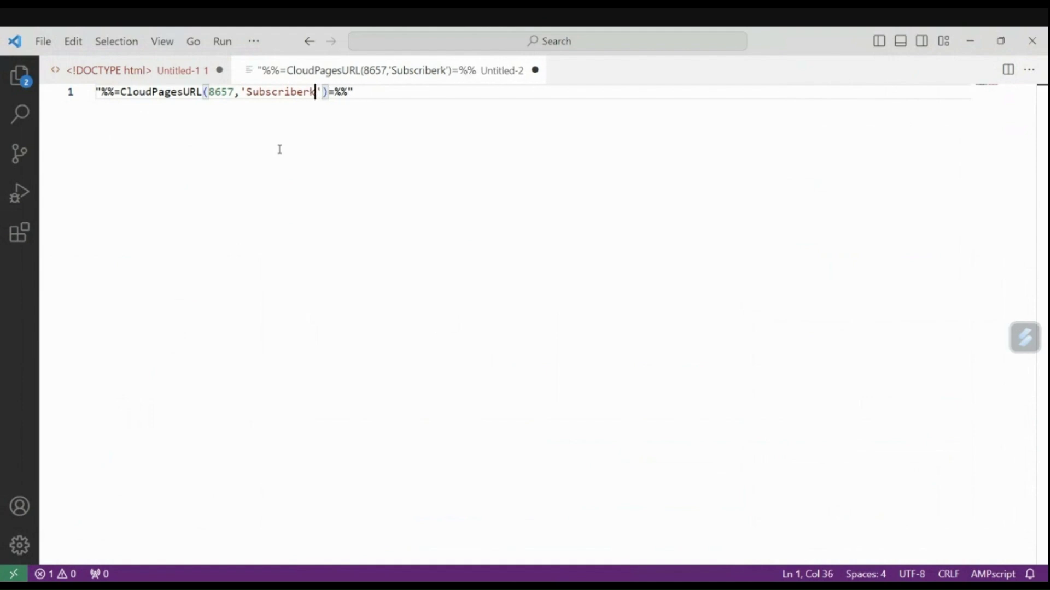
{"action": "key", "text": "BackSpace"}
{"action": "type", "text": "Key"}
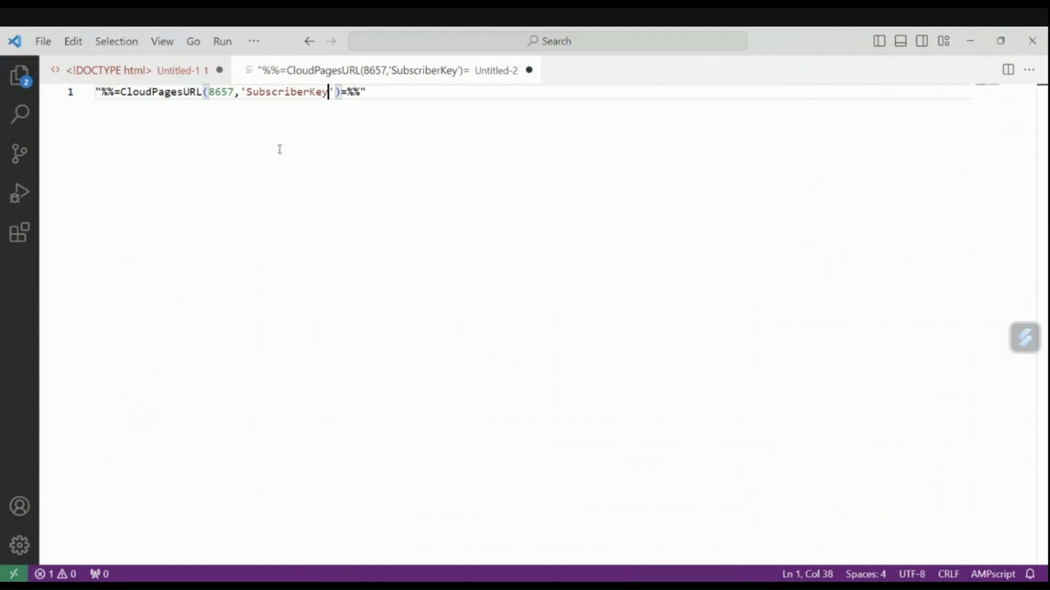
{"action": "key", "text": "Right"}
{"action": "type", "text": ","}
{"action": "type", "text": "_subscr"}
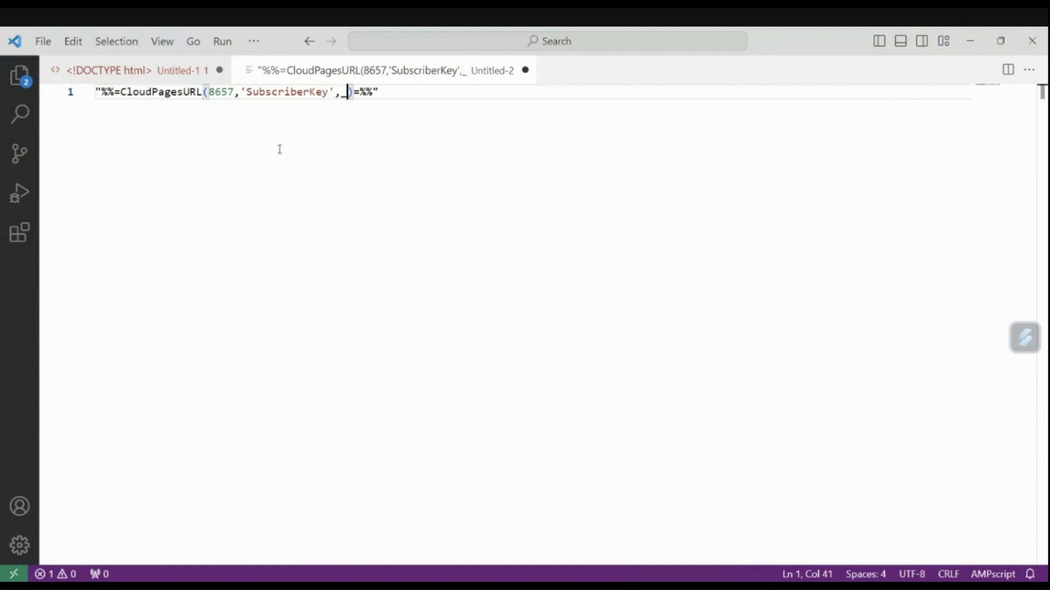
{"action": "type", "text": "iberkey"}
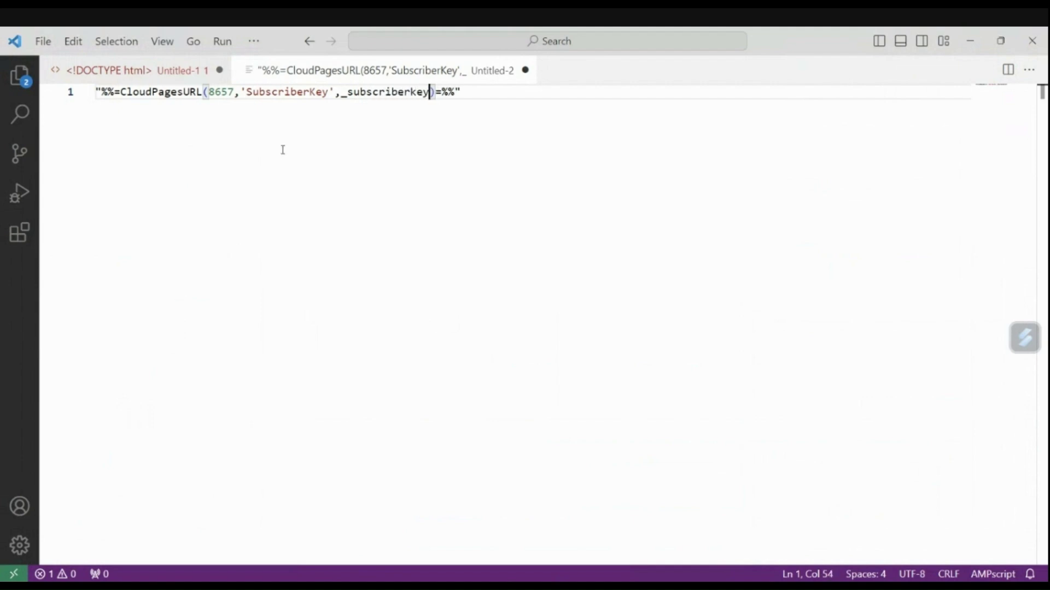
Wrap the expression in RedirectTo(...) and select it for the email's button code.
{"action": "left_click", "coordinate": [310, 152]}
{"action": "left_click", "coordinate": [118, 91]}
{"action": "type", "text": "Re"}
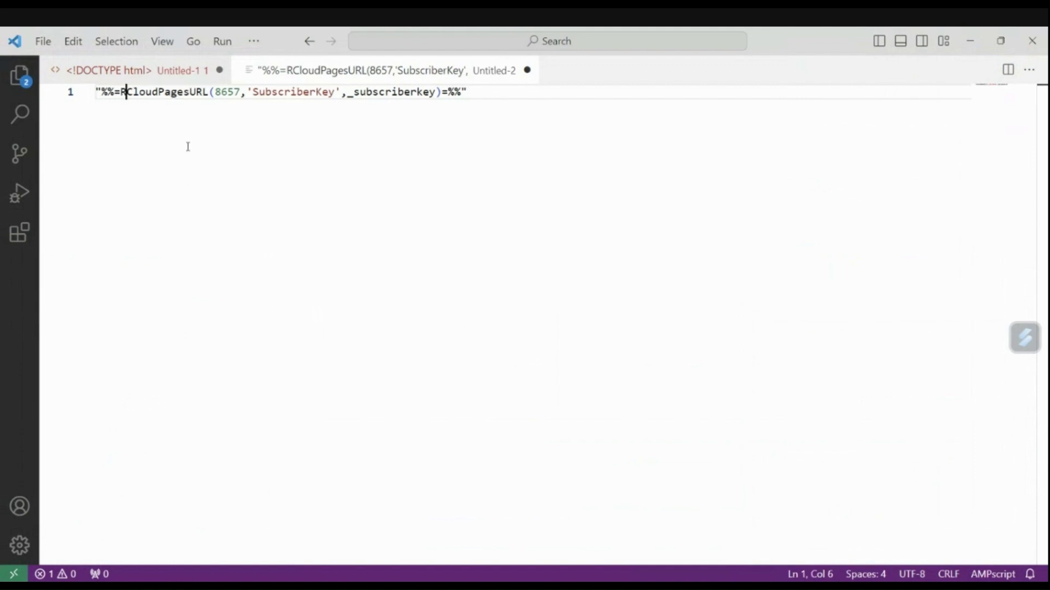
{"action": "type", "text": "dire"}
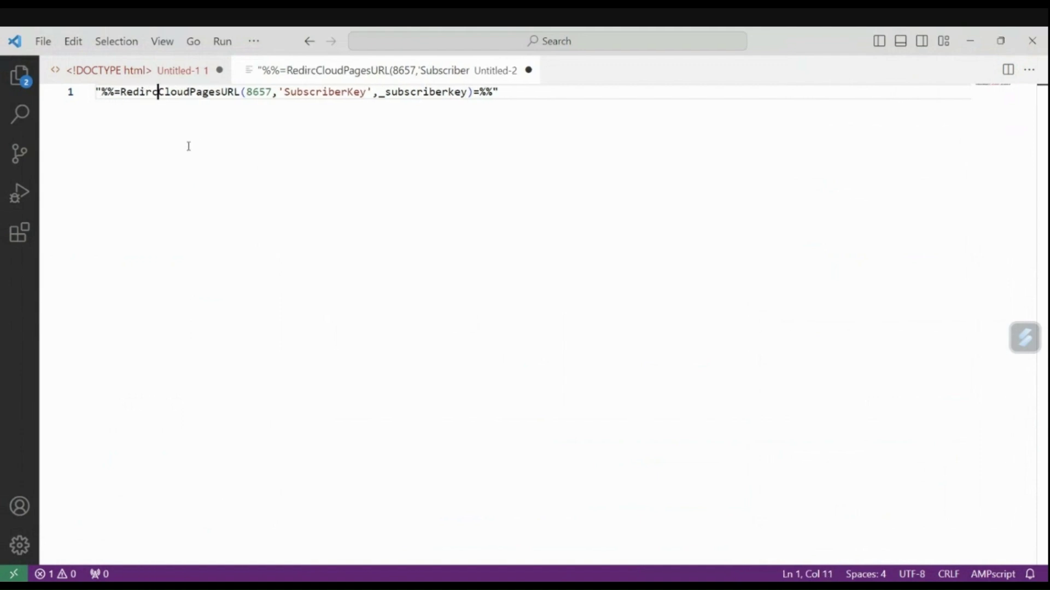
{"action": "type", "text": "ctTo"}
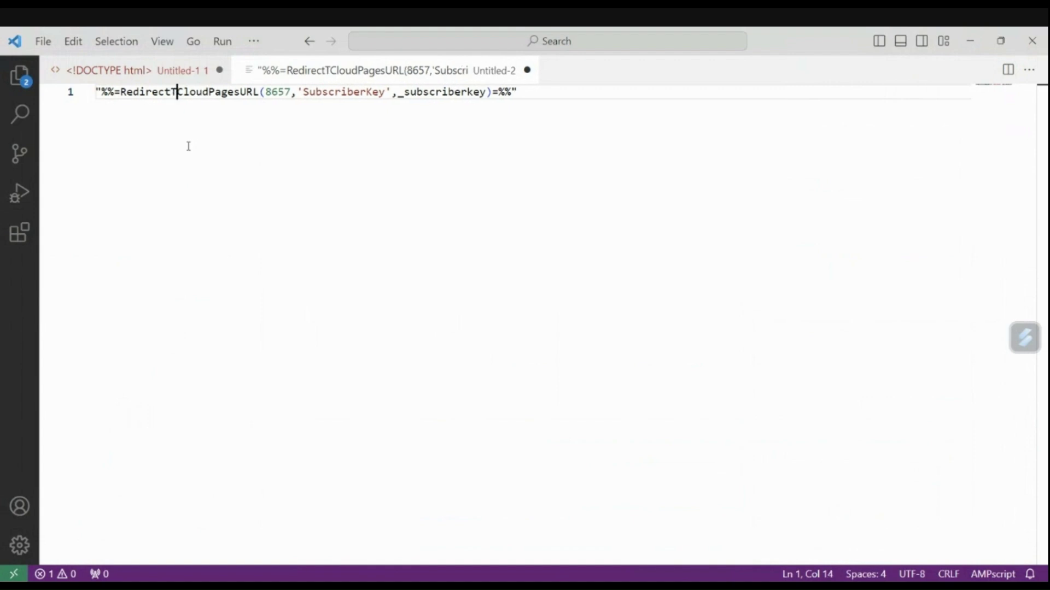
{"action": "type", "text": "("}
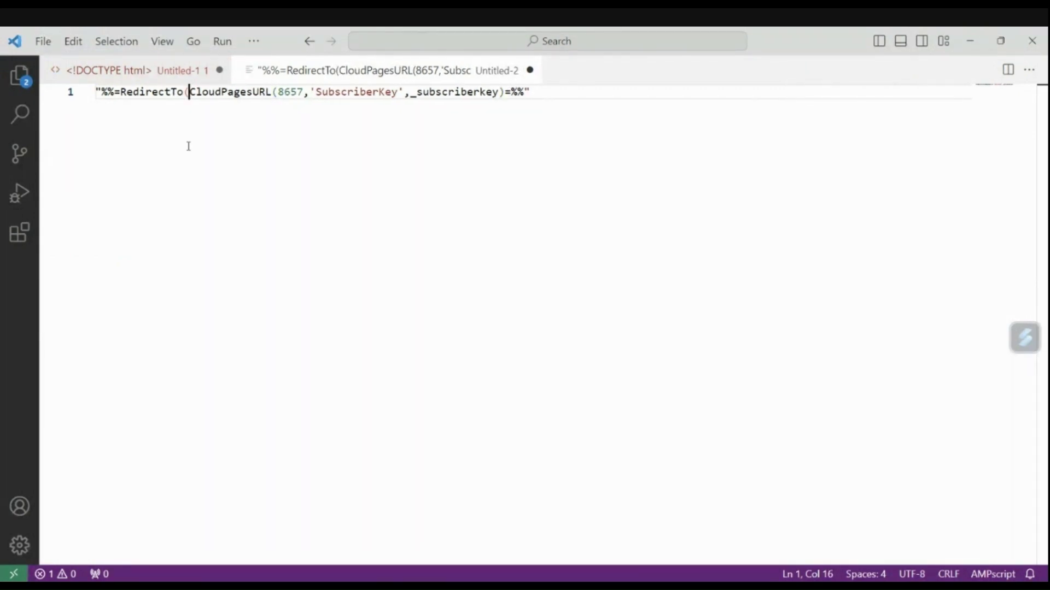
{"action": "key", "text": "Right"}
{"action": "key", "text": "Right"}
{"action": "key", "text": "Right"}
{"action": "key", "text": "Right"}
{"action": "key", "text": "Right"}
{"action": "key", "text": "Right"}
{"action": "key", "text": "Right"}
{"action": "key", "text": "Right"}
{"action": "key", "text": "Right"}
{"action": "key", "text": "Right"}
{"action": "key", "text": "Right"}
{"action": "key", "text": "Right"}
{"action": "key", "text": "Right"}
{"action": "key", "text": "Right"}
{"action": "key", "text": "Right"}
{"action": "key", "text": "Right"}
{"action": "key", "text": "Right"}
{"action": "key", "text": "Right"}
{"action": "key", "text": "Right"}
{"action": "key", "text": "Right"}
{"action": "key", "text": "Right"}
{"action": "key", "text": "Right"}
{"action": "type", "text": ")"}
{"action": "key", "text": "Right"}
{"action": "key", "text": "Right"}
{"action": "key", "text": "Right"}
{"action": "key", "text": "Right"}
{"action": "key", "text": "ctrl+a"}
{"action": "key", "text": "ctrl+c"}
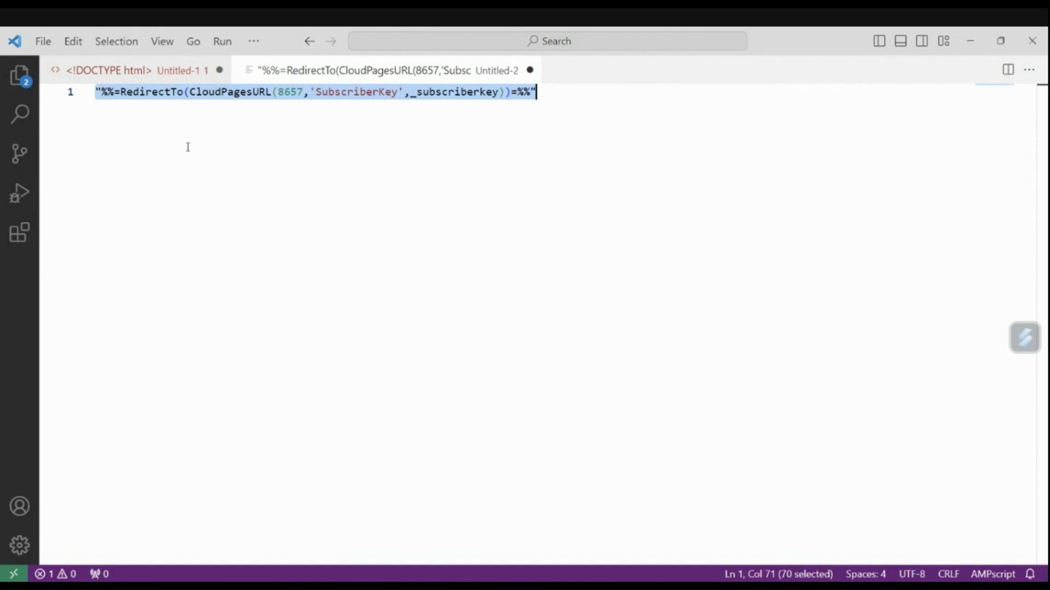
{"action": "key", "text": "alt+Tab"}
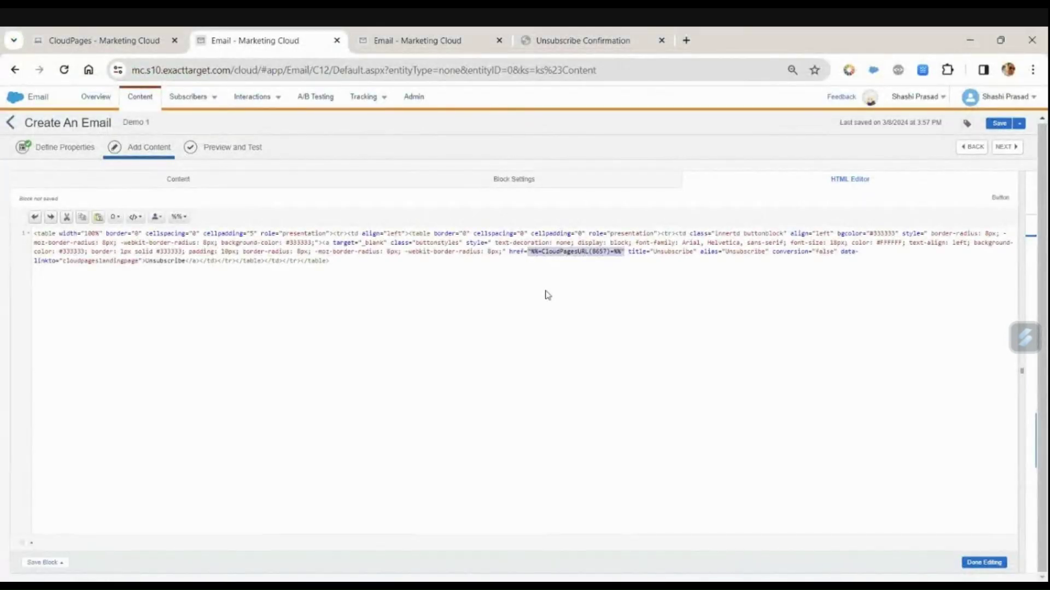
Paste the RedirectTo expression into the button's href, noting the subscriber is still Active.
{"action": "key", "text": "ctrl+v"}
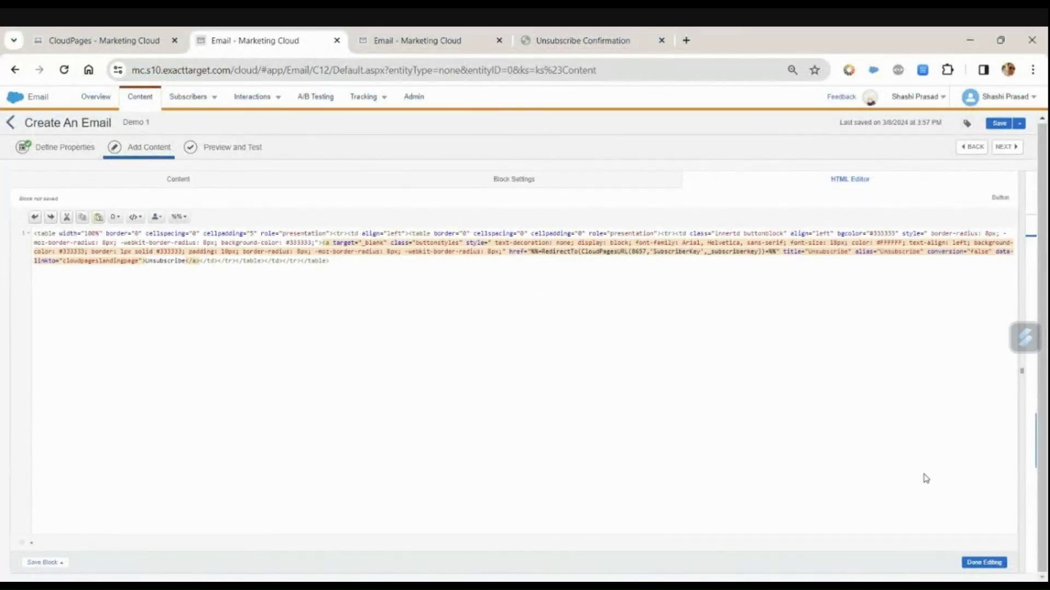
{"action": "left_click", "coordinate": [984, 563]}
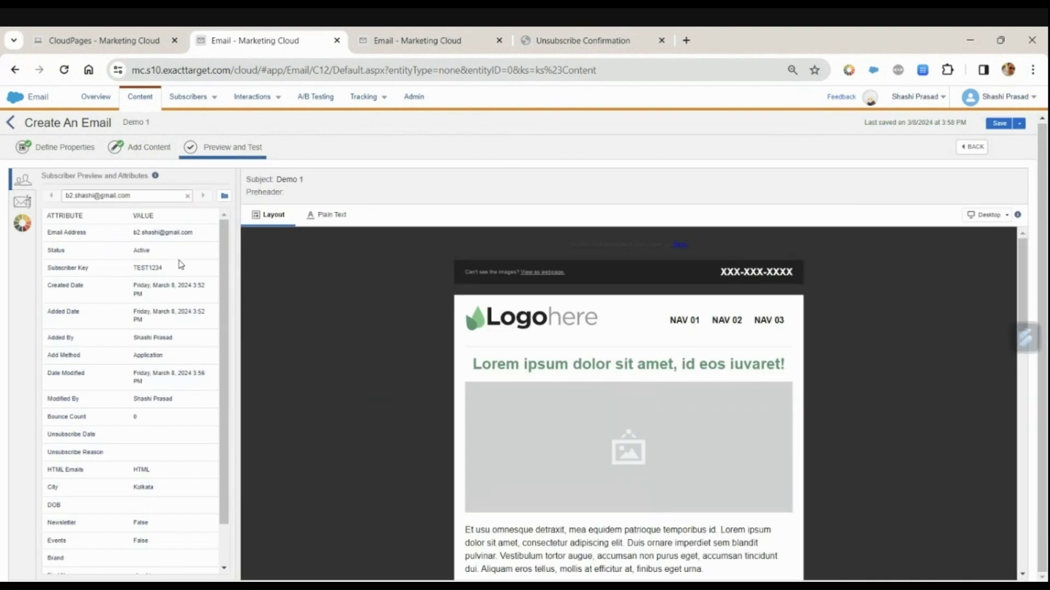
{"action": "double_click", "coordinate": [144, 249]}
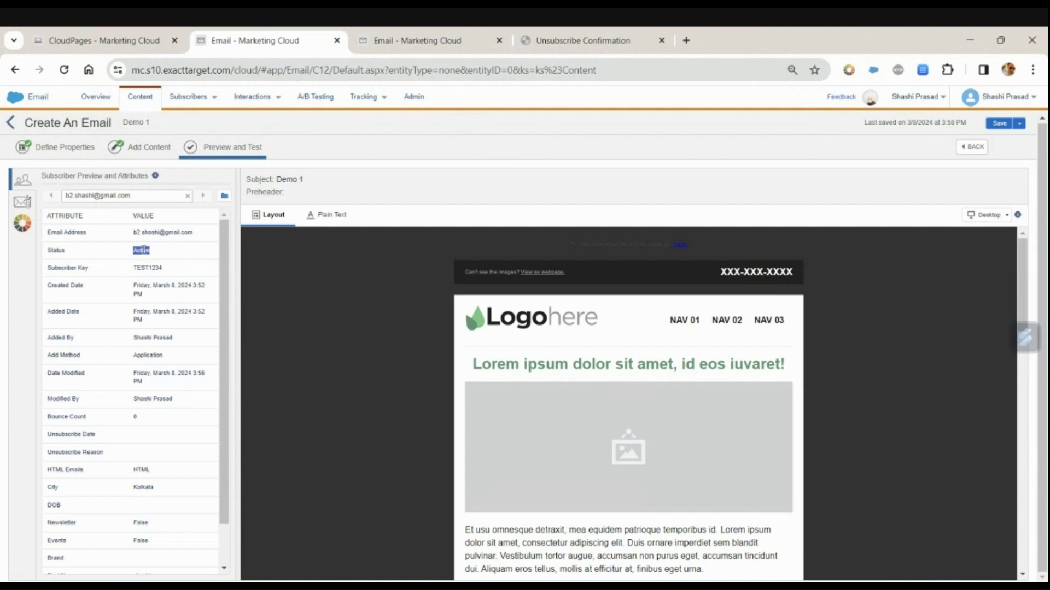
{"action": "left_click", "coordinate": [295, 327]}
{"action": "scroll", "coordinate": [295, 327], "scroll_direction": "down", "scroll_amount": 5}
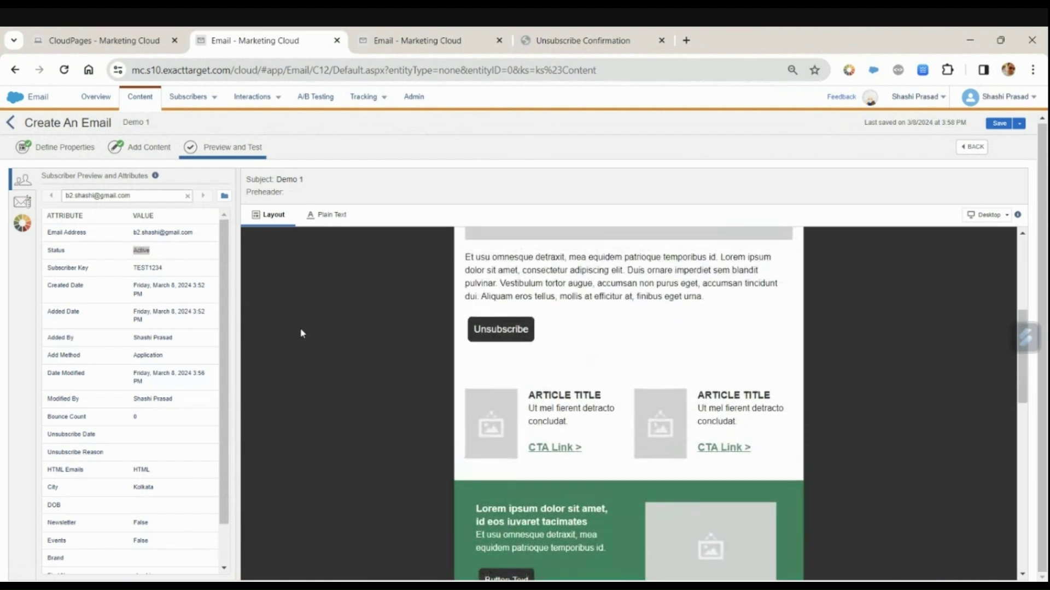
Unsubscribe via the email preview's button and confirm the success message on the CloudPage.
{"action": "left_click", "coordinate": [495, 331]}
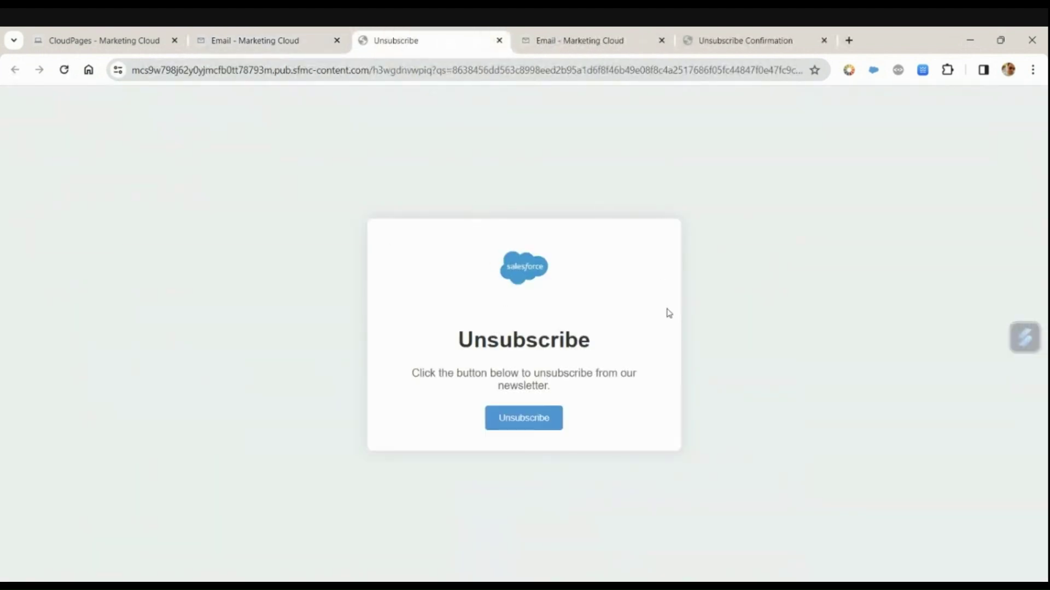
{"action": "left_click", "coordinate": [553, 430]}
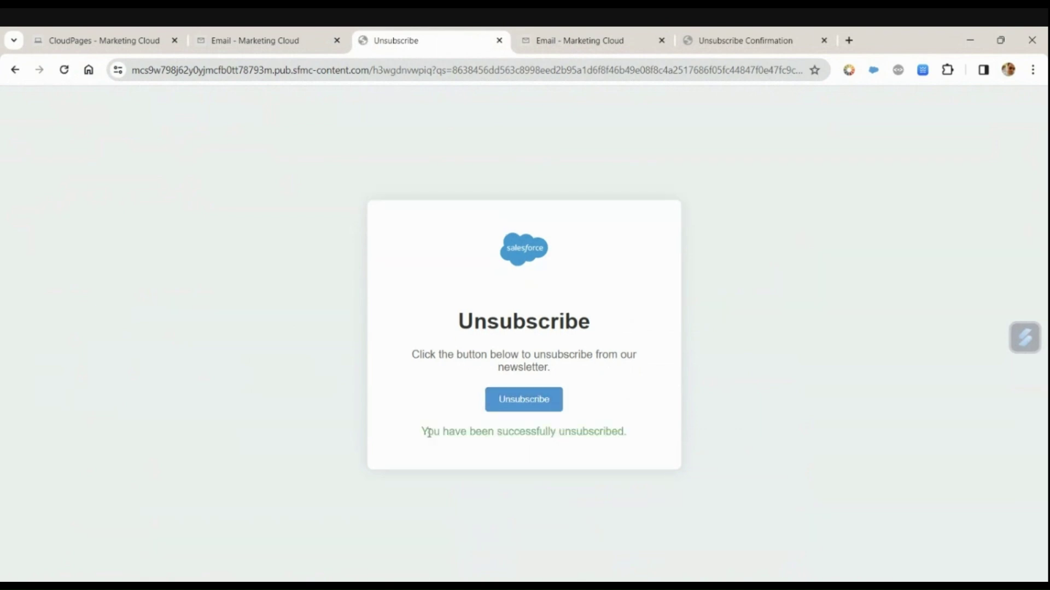
{"action": "left_click_drag", "start_coordinate": [498, 432], "coordinate": [600, 436]}
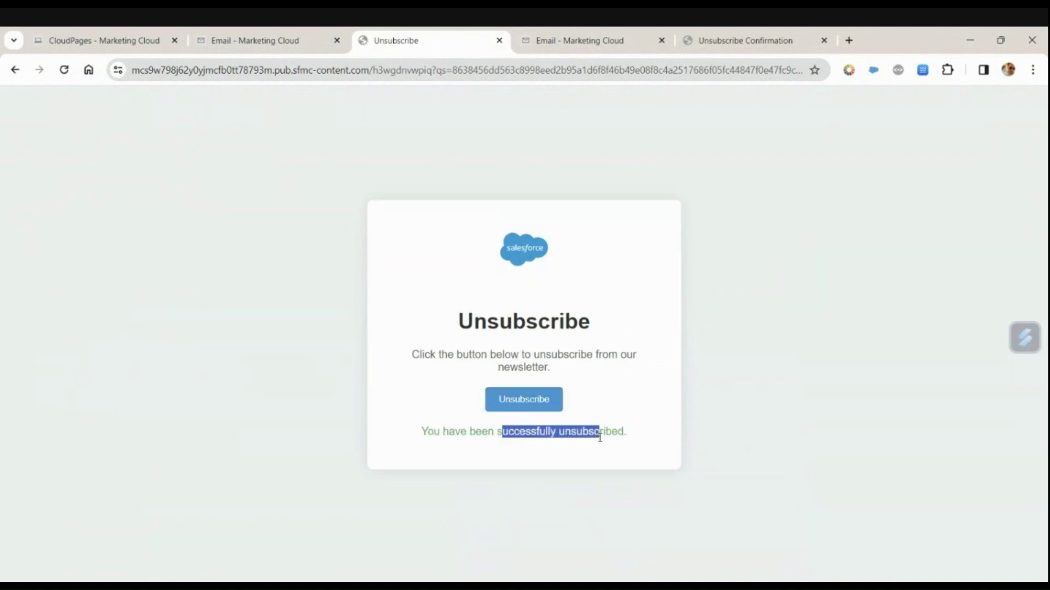
{"action": "left_click", "coordinate": [599, 438]}
Reload All Subscribers and verify the test subscriber's status now reads Unsubscribed.
{"action": "left_click", "coordinate": [570, 46]}
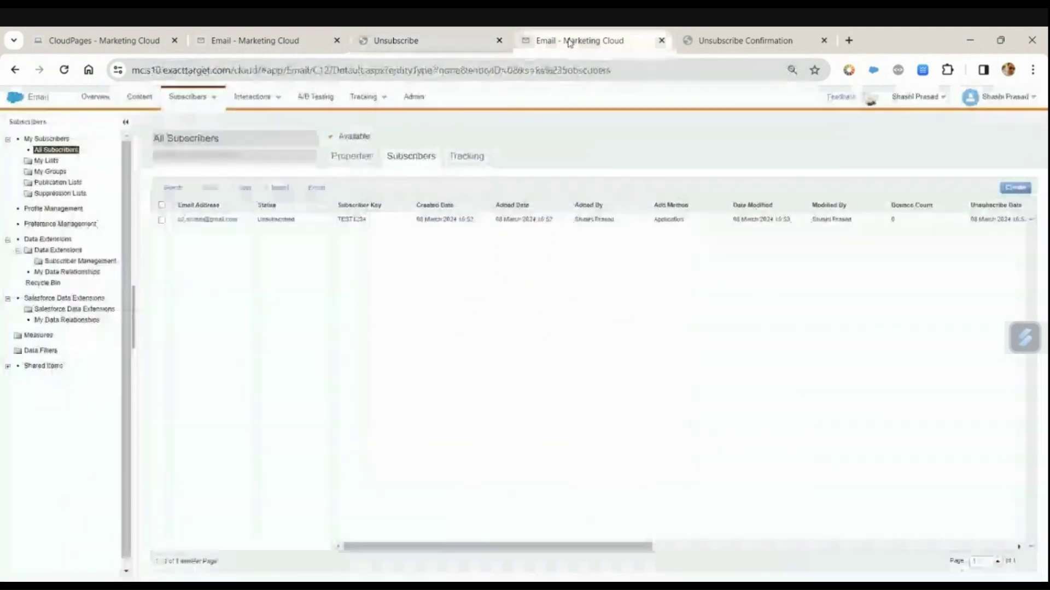
{"action": "left_click", "coordinate": [53, 173]}
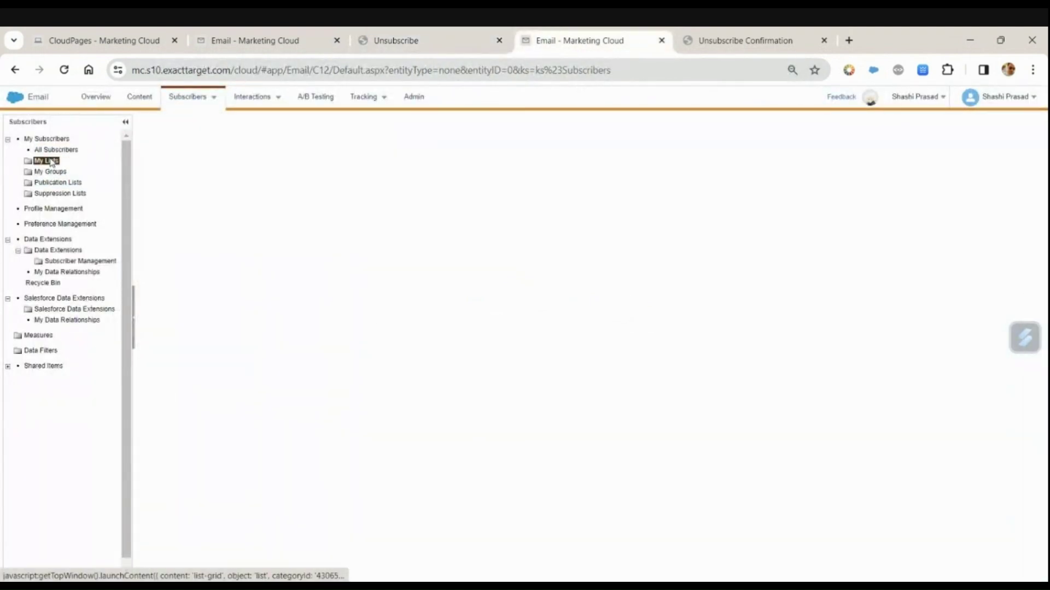
{"action": "left_click", "coordinate": [59, 151]}
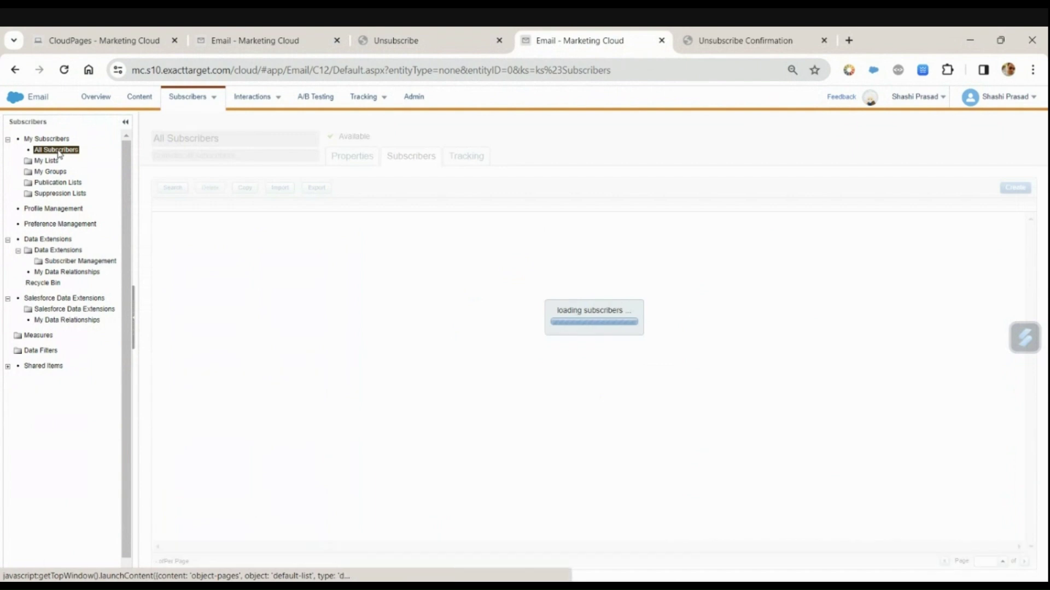
{"action": "double_click", "coordinate": [273, 220]}
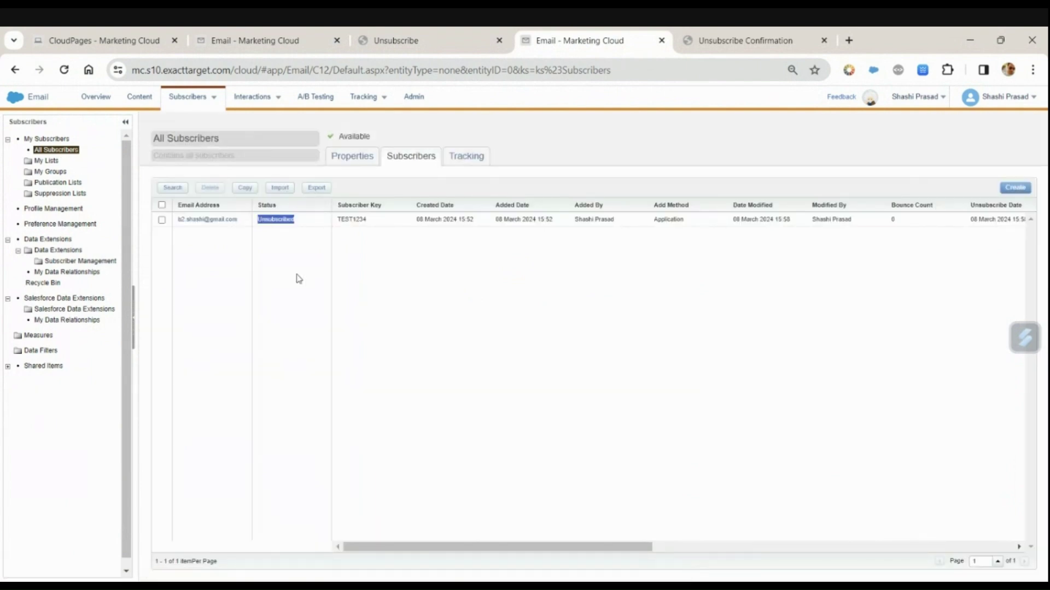
{"action": "left_click", "coordinate": [310, 331]}
Copy the blog's Lead Capture Form #3 code and paste it over Untitled-1 in VS Code.
{"action": "key", "text": "alt+Tab"}
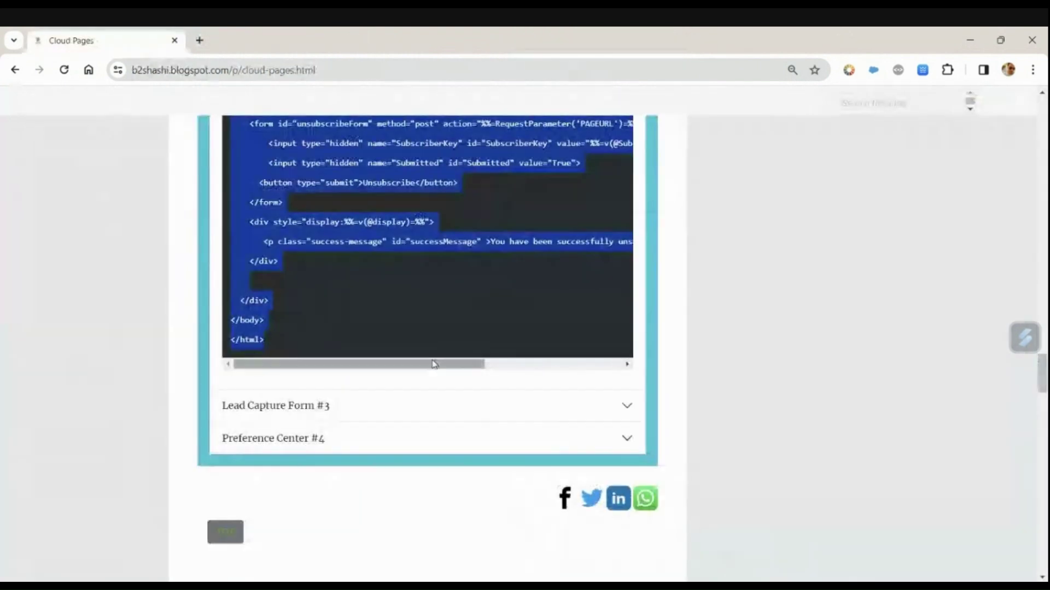
{"action": "left_click", "coordinate": [380, 412]}
{"action": "scroll", "coordinate": [379, 412], "scroll_direction": "up", "scroll_amount": 10}
{"action": "key", "text": "ctrl+a"}
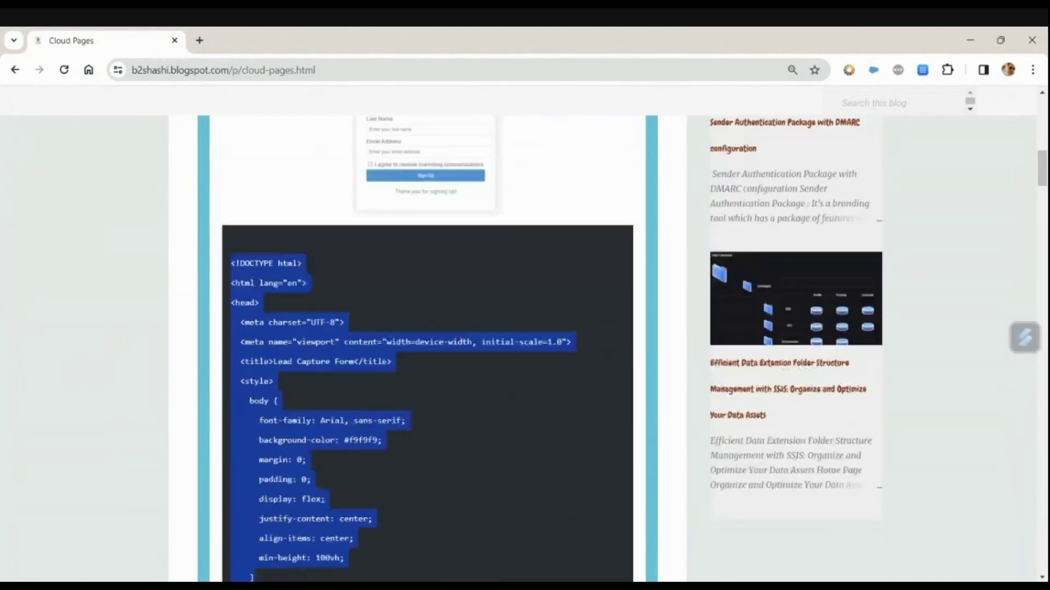
{"action": "scroll", "coordinate": [380, 412], "scroll_direction": "down", "scroll_amount": 12}
{"action": "key", "text": "alt+Tab"}
{"action": "left_click", "coordinate": [177, 74]}
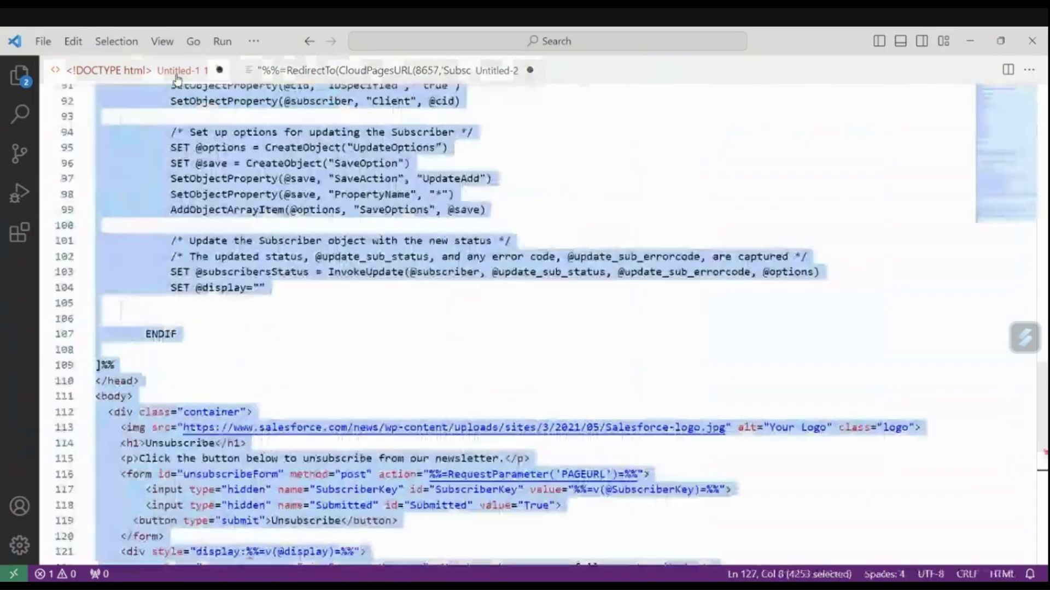
{"action": "key", "text": "ctrl+v"}
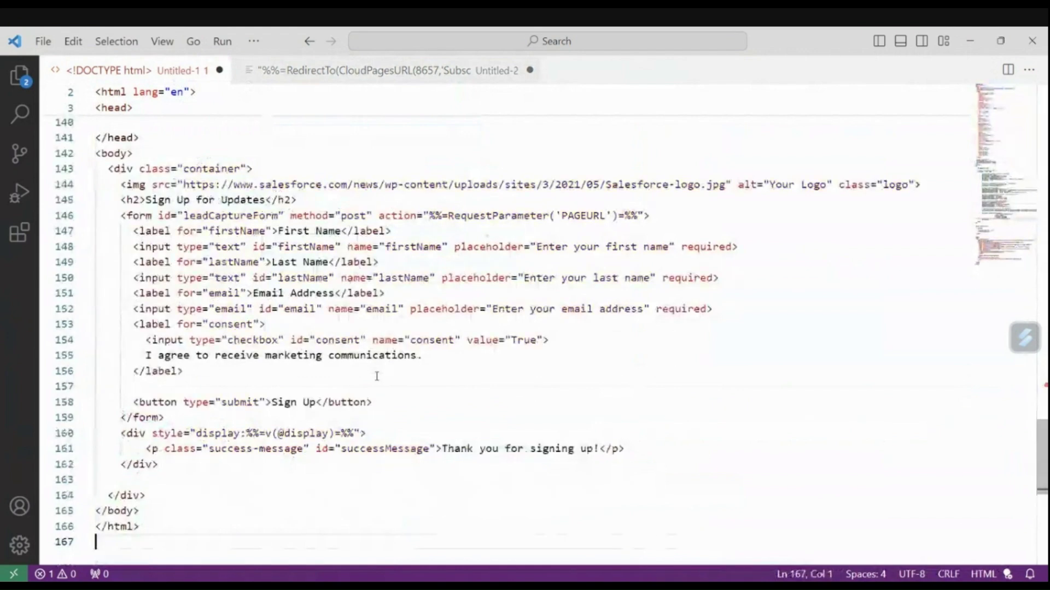
Review the form markup: action using RequestParameter PAGEURL, plus the label and input fields.
{"action": "scroll", "coordinate": [377, 376], "scroll_direction": "up", "scroll_amount": 20}
{"action": "scroll", "coordinate": [377, 376], "scroll_direction": "up", "scroll_amount": 5}
{"action": "scroll", "coordinate": [377, 376], "scroll_direction": "down", "scroll_amount": 4}
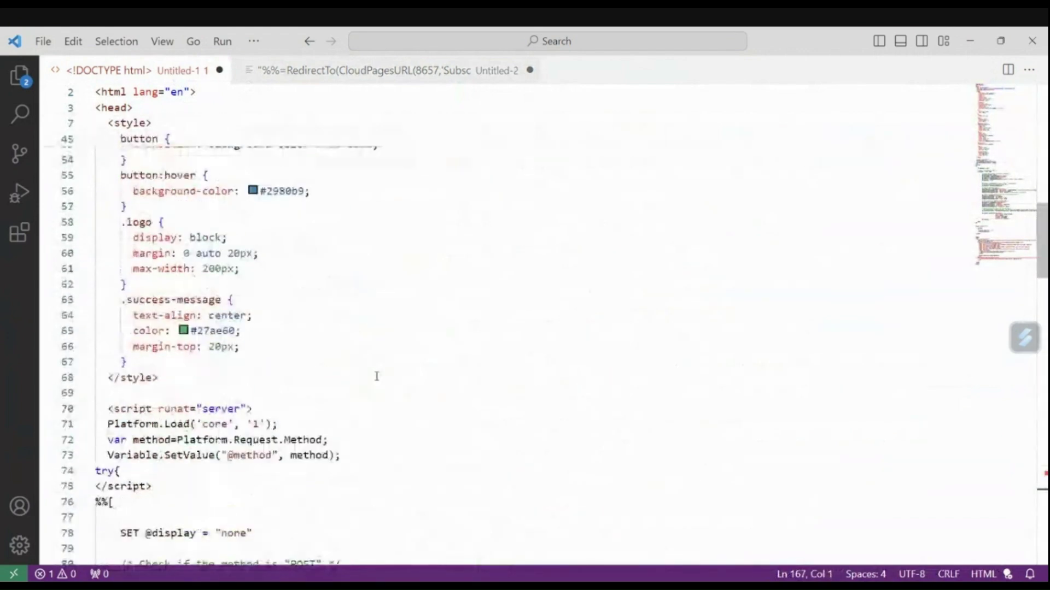
{"action": "scroll", "coordinate": [377, 376], "scroll_direction": "down", "scroll_amount": 3}
{"action": "scroll", "coordinate": [377, 376], "scroll_direction": "down", "scroll_amount": 3}
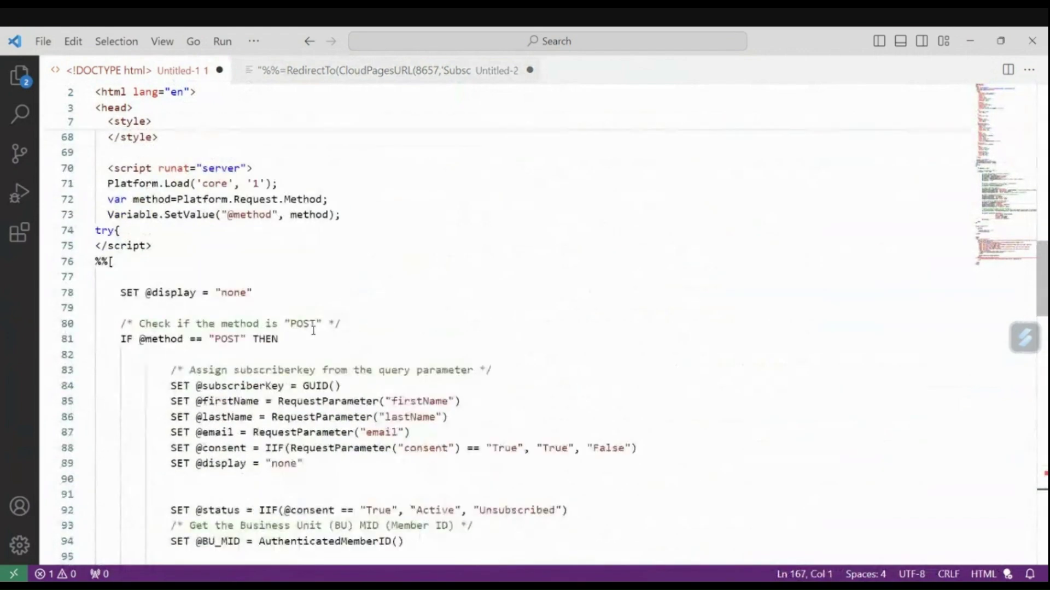
{"action": "scroll", "coordinate": [345, 332], "scroll_direction": "down", "scroll_amount": 20}
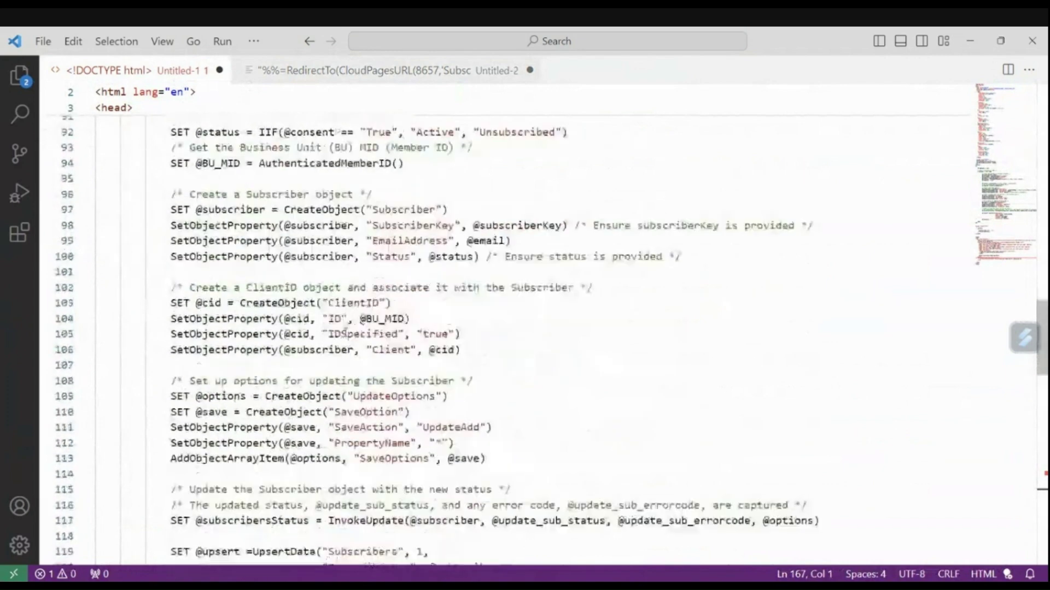
{"action": "left_click", "coordinate": [129, 420]}
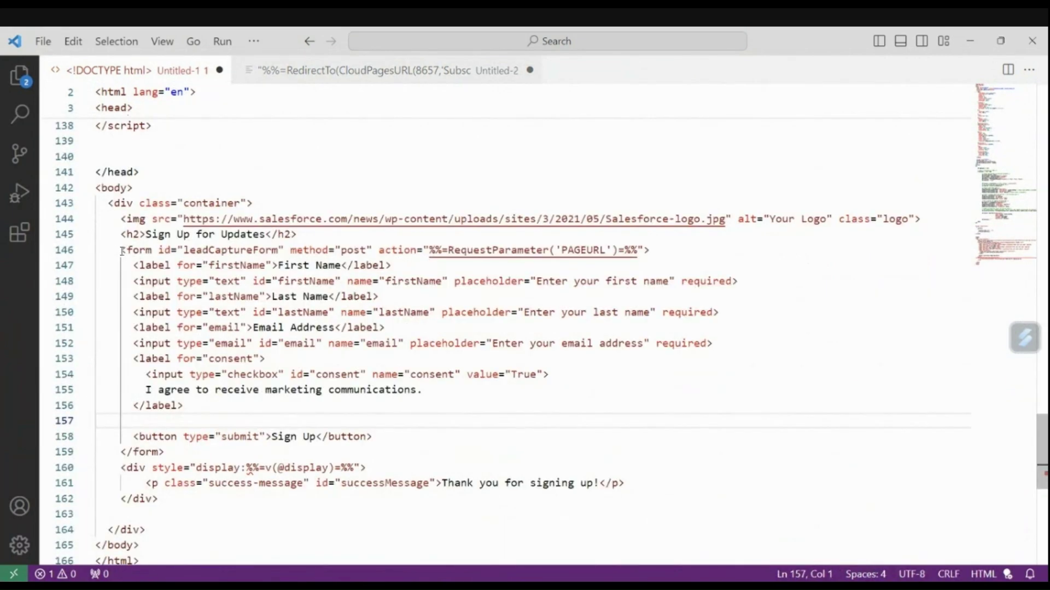
{"action": "double_click", "coordinate": [141, 250]}
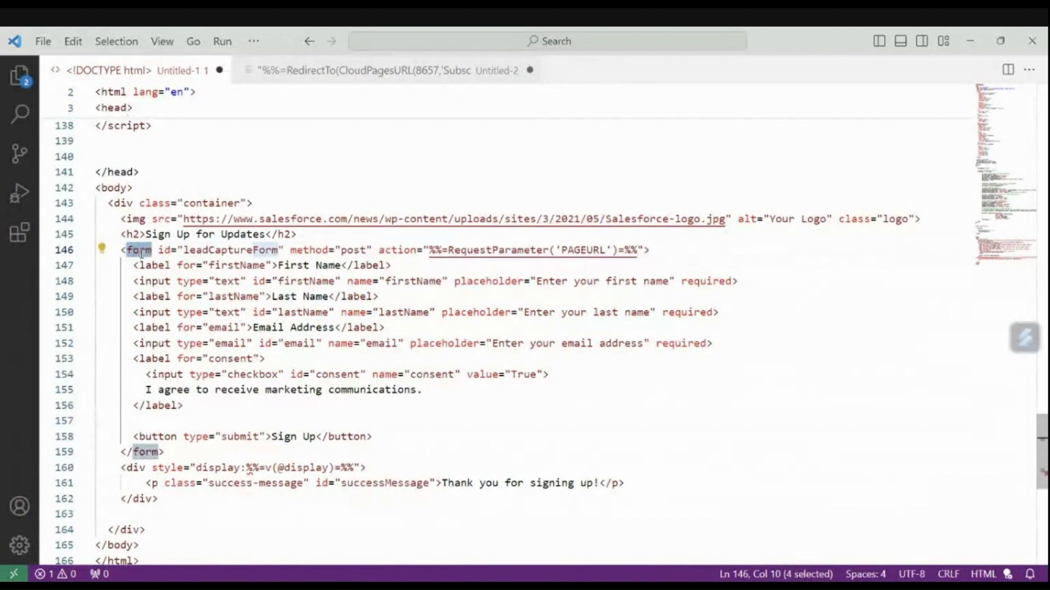
{"action": "double_click", "coordinate": [469, 250]}
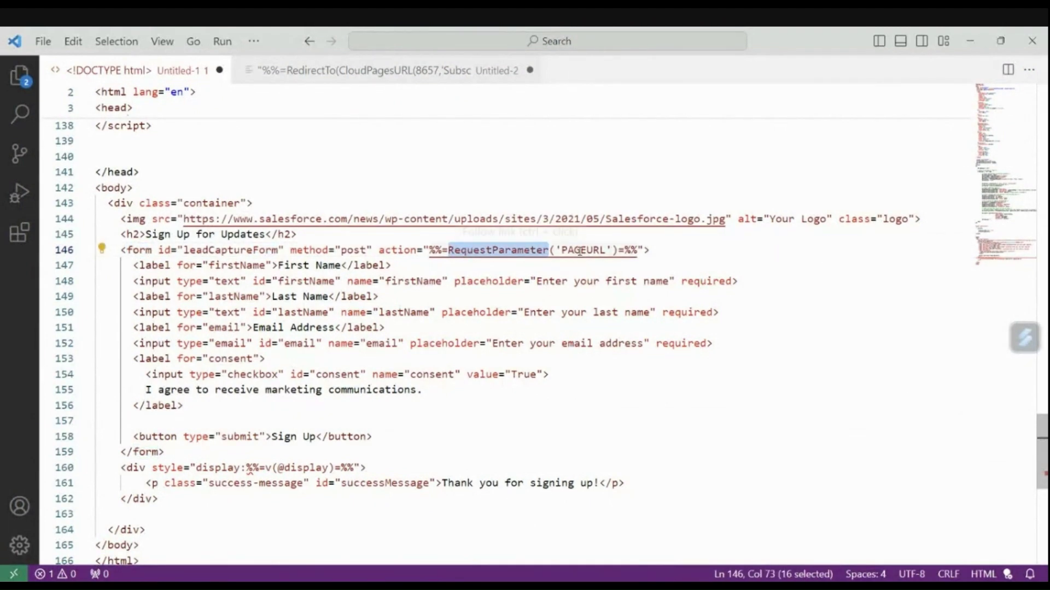
{"action": "double_click", "coordinate": [581, 250]}
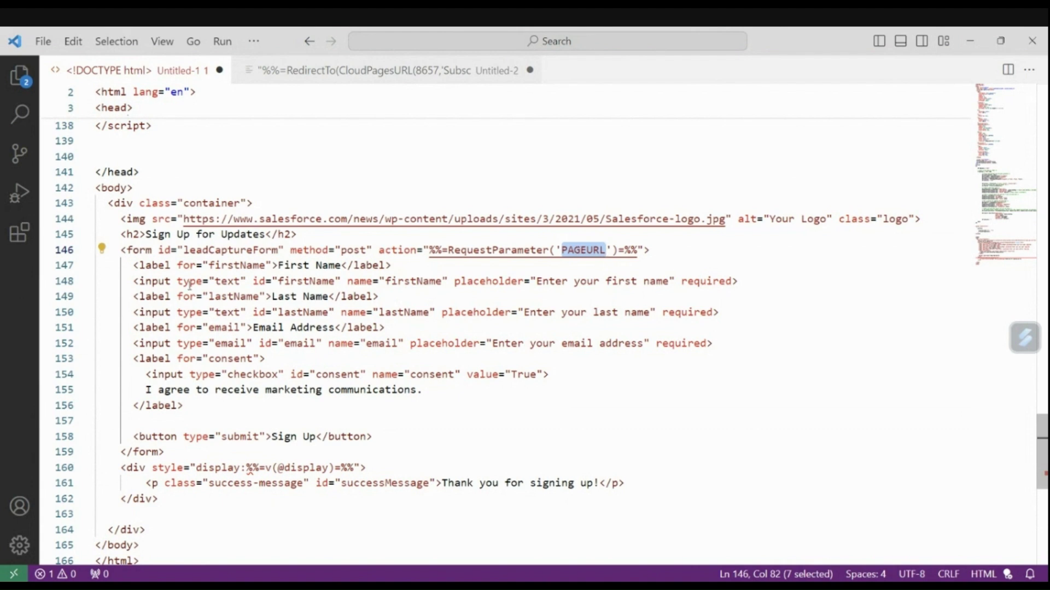
{"action": "left_click_drag", "start_coordinate": [127, 265], "coordinate": [200, 412]}
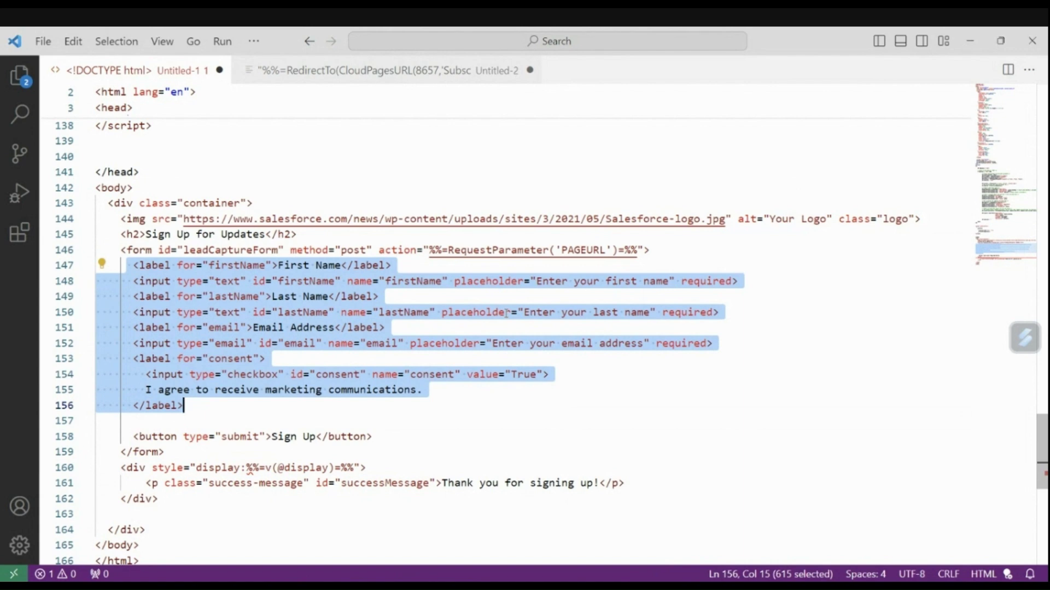
{"action": "left_click", "coordinate": [562, 312]}
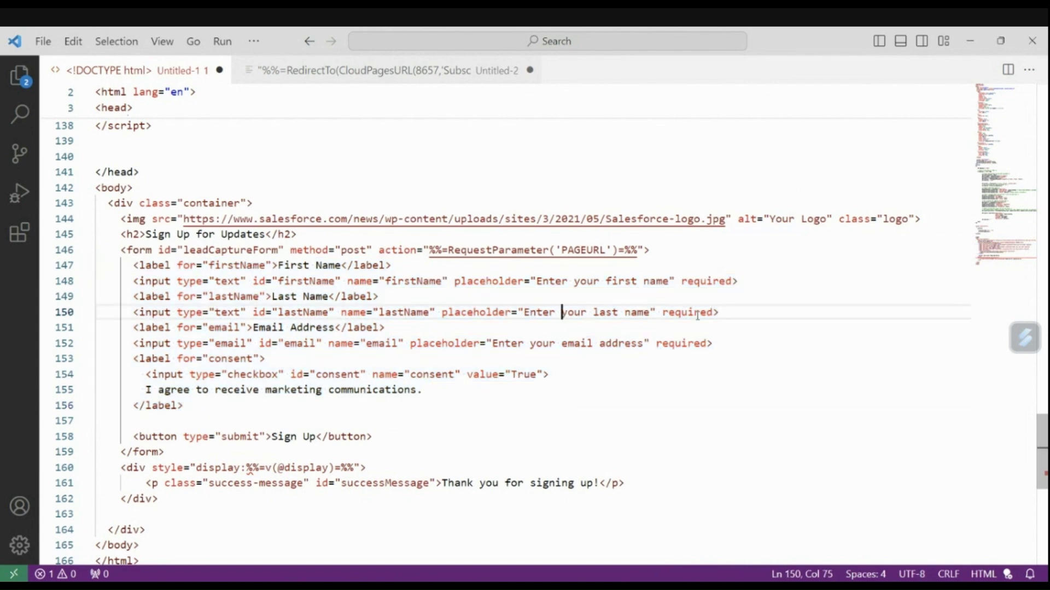
Review the SSJS block reading Platform.Request.Method and where the AMPscript block begins.
{"action": "left_click", "coordinate": [383, 468]}
{"action": "scroll", "coordinate": [200, 248], "scroll_direction": "up", "scroll_amount": 20}
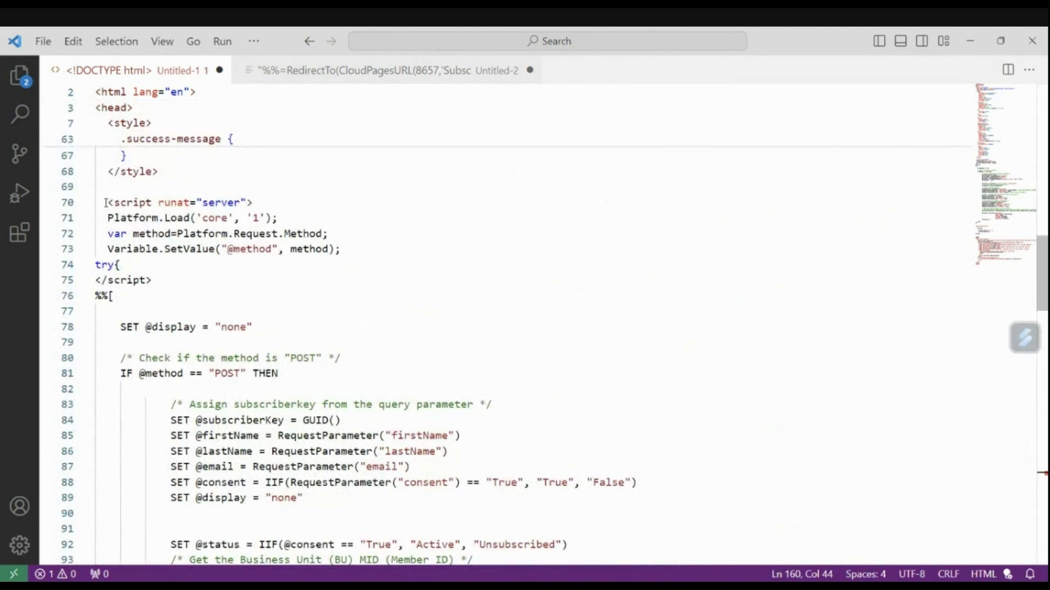
{"action": "left_click_drag", "start_coordinate": [105, 203], "coordinate": [160, 274]}
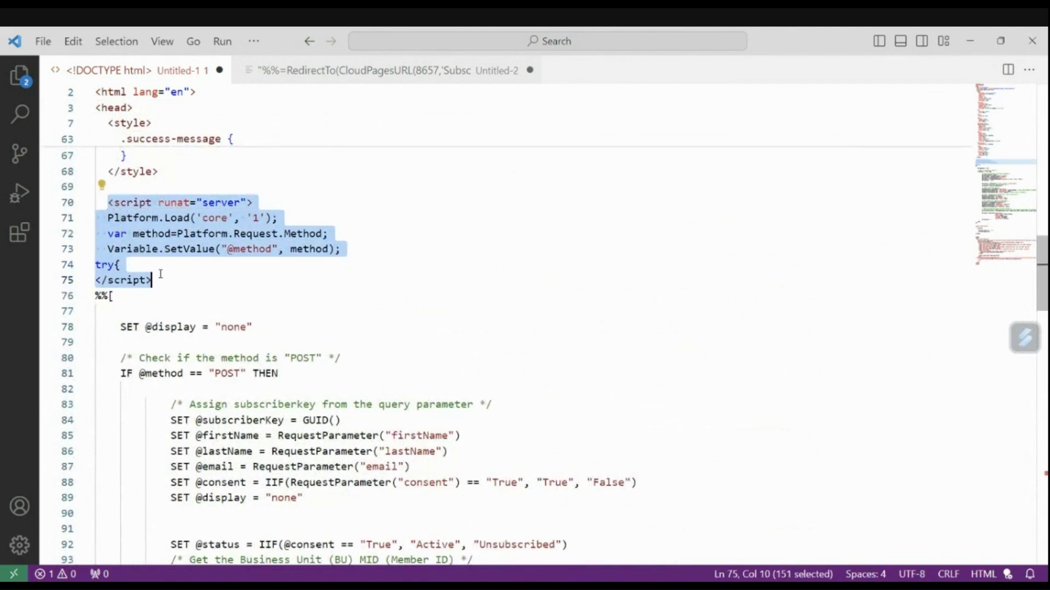
{"action": "left_click", "coordinate": [160, 274]}
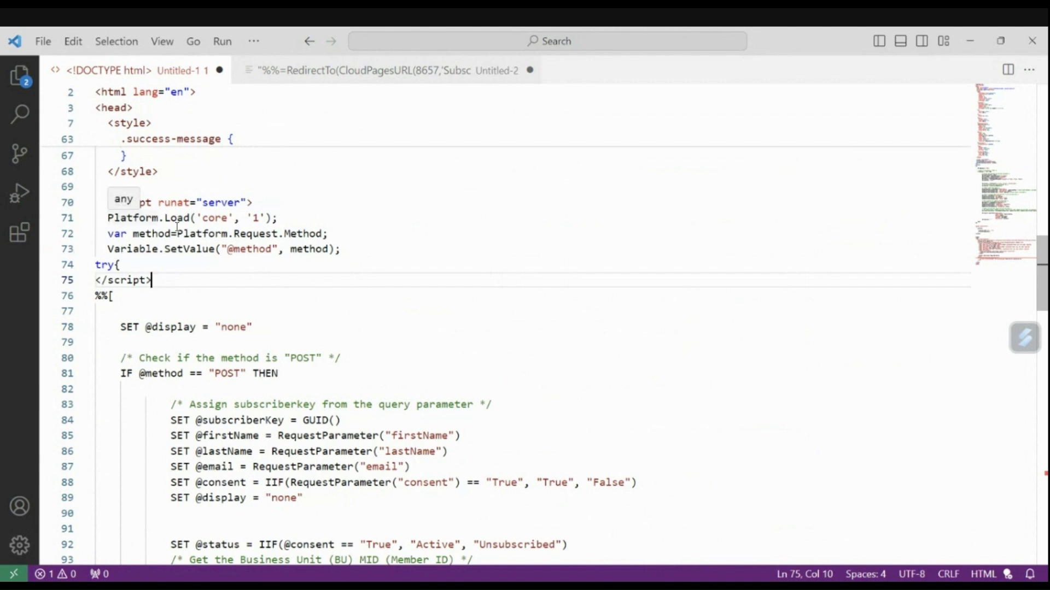
{"action": "double_click", "coordinate": [202, 233]}
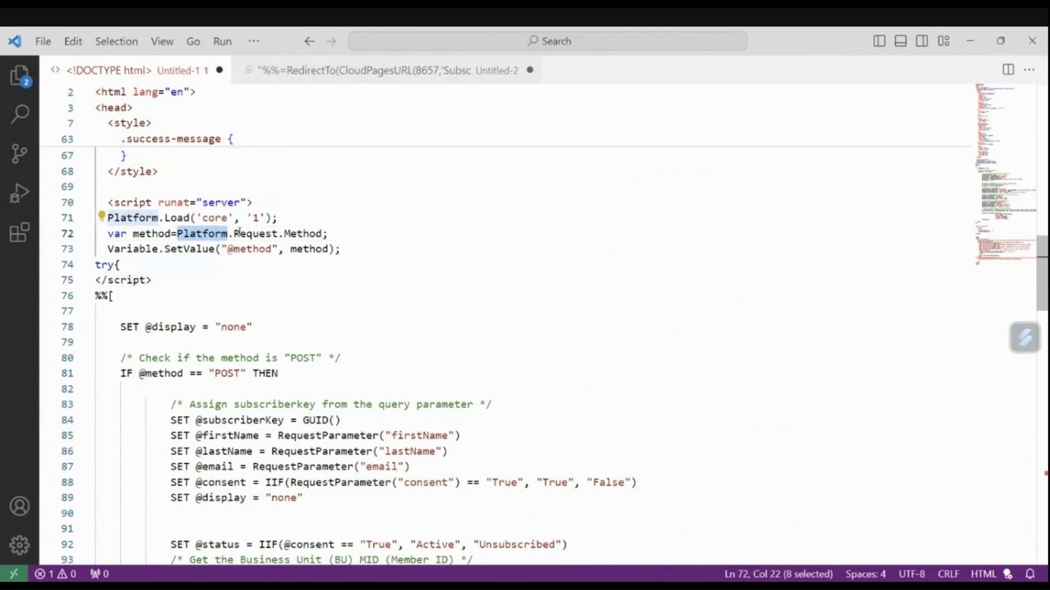
{"action": "double_click", "coordinate": [246, 234]}
{"action": "double_click", "coordinate": [309, 233]}
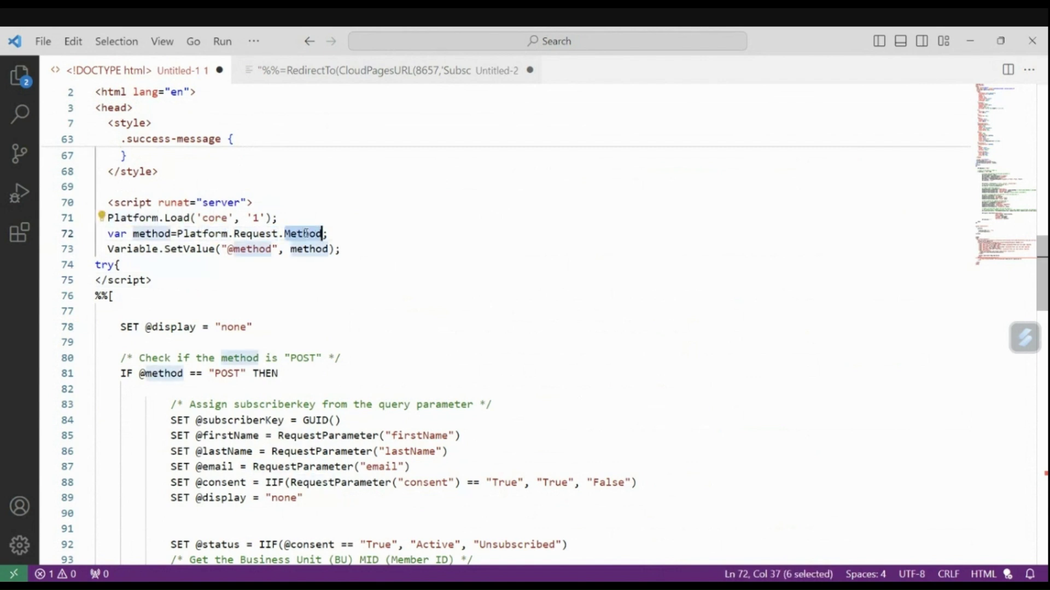
{"action": "double_click", "coordinate": [338, 305]}
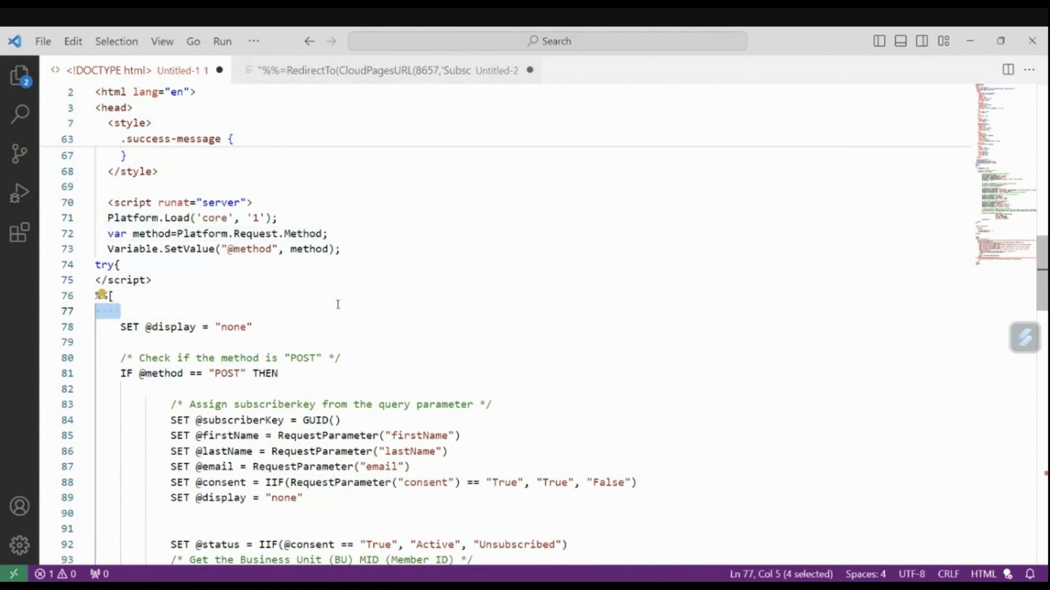
{"action": "scroll", "coordinate": [337, 305], "scroll_direction": "down", "scroll_amount": 2}
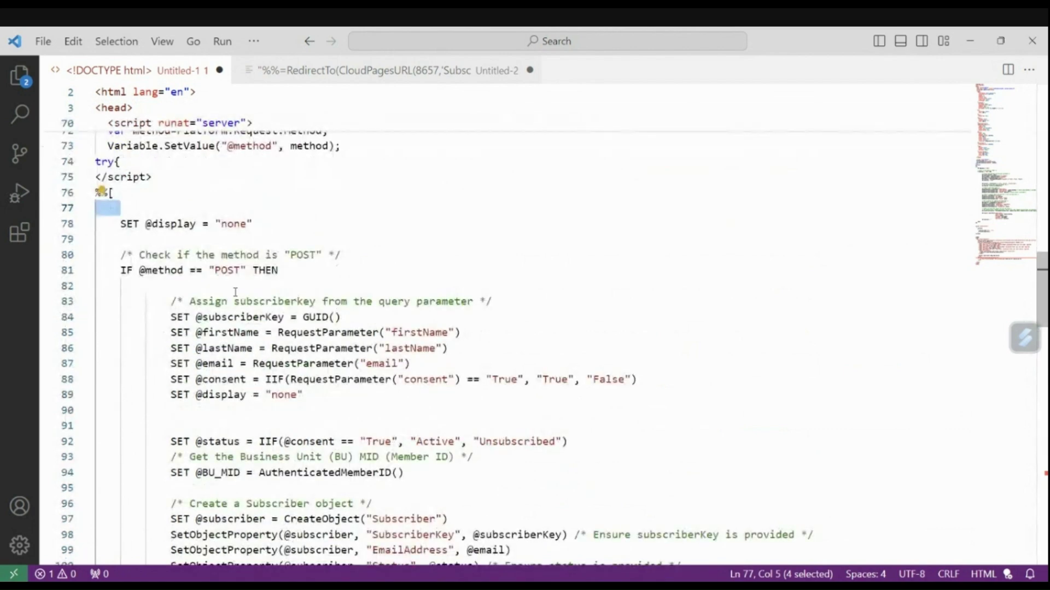
{"action": "triple_click", "coordinate": [221, 271]}
{"action": "scroll", "coordinate": [285, 279], "scroll_direction": "down", "scroll_amount": 2}
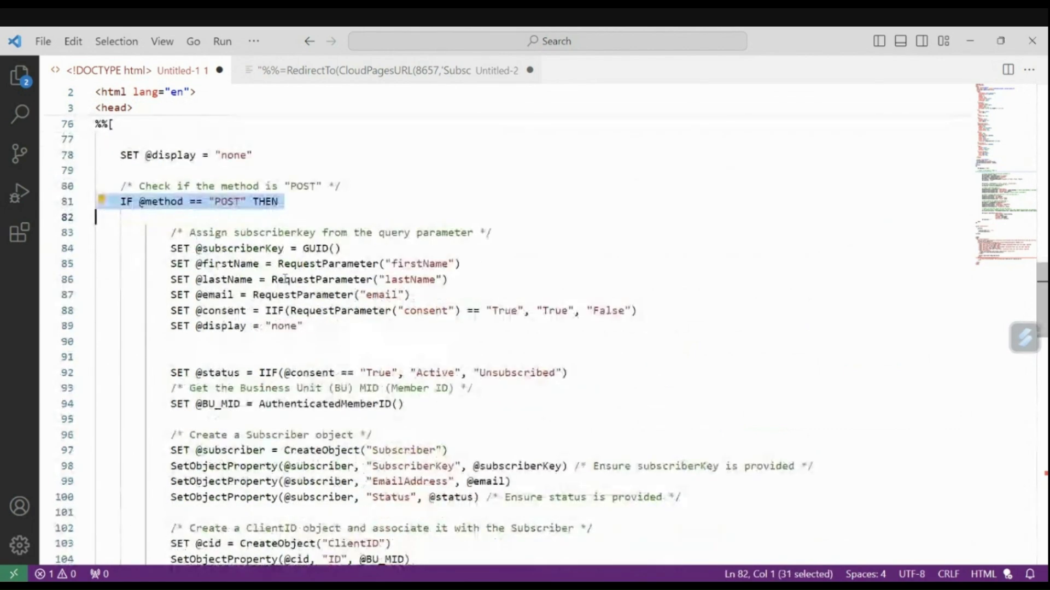
{"action": "triple_click", "coordinate": [302, 265]}
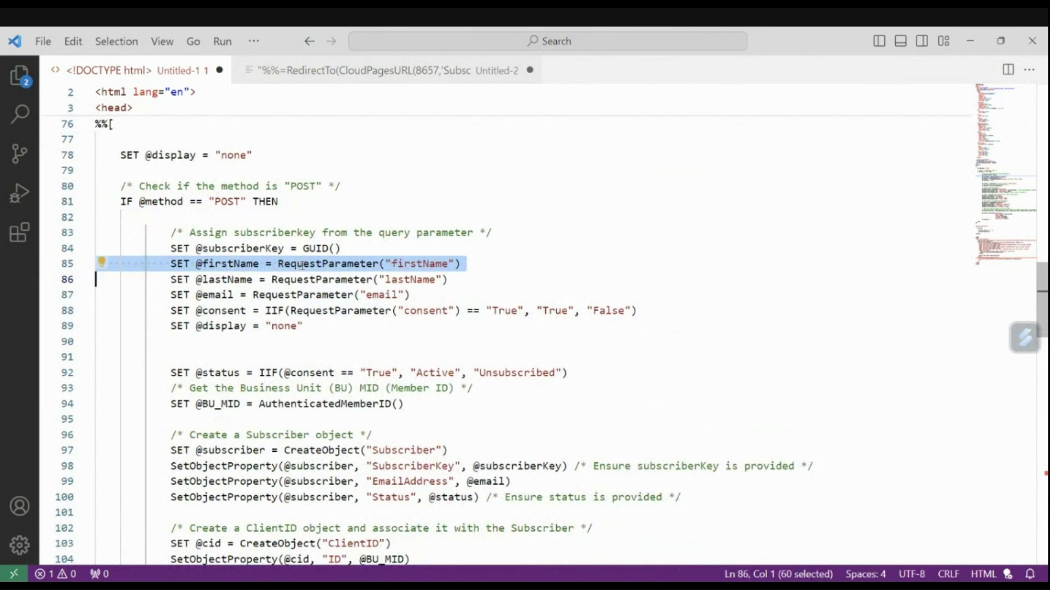
{"action": "left_click", "coordinate": [302, 265]}
{"action": "double_click", "coordinate": [417, 265]}
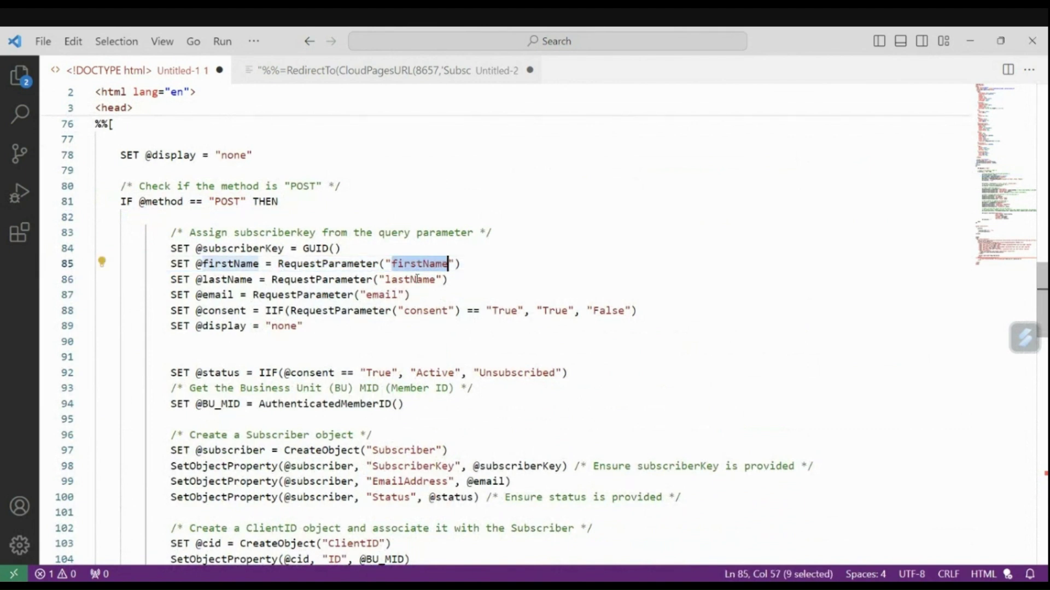
{"action": "double_click", "coordinate": [417, 279]}
{"action": "left_click", "coordinate": [413, 295]}
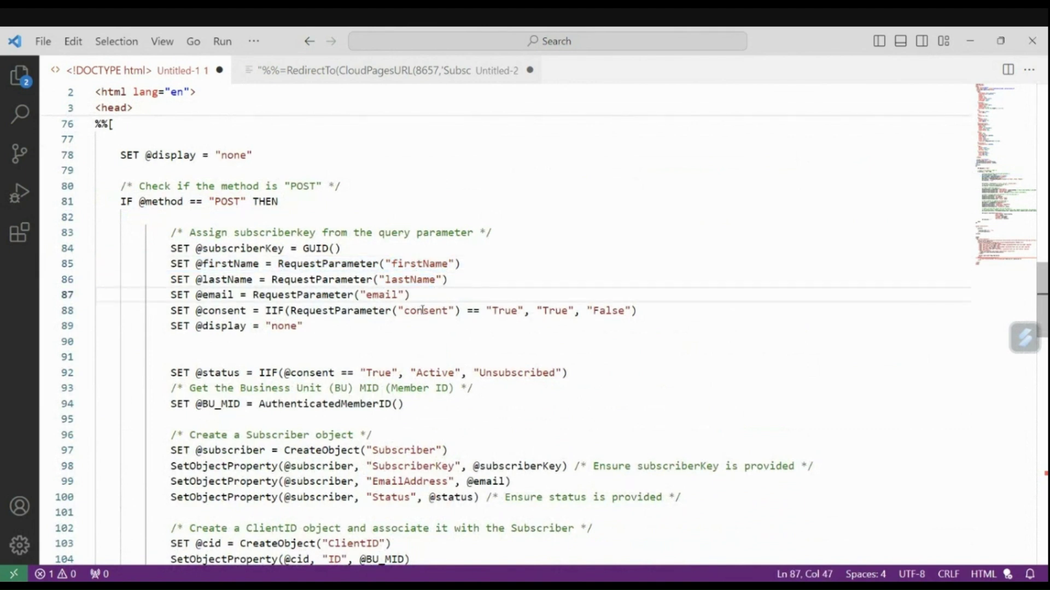
{"action": "double_click", "coordinate": [423, 310]}
{"action": "left_click", "coordinate": [473, 311]}
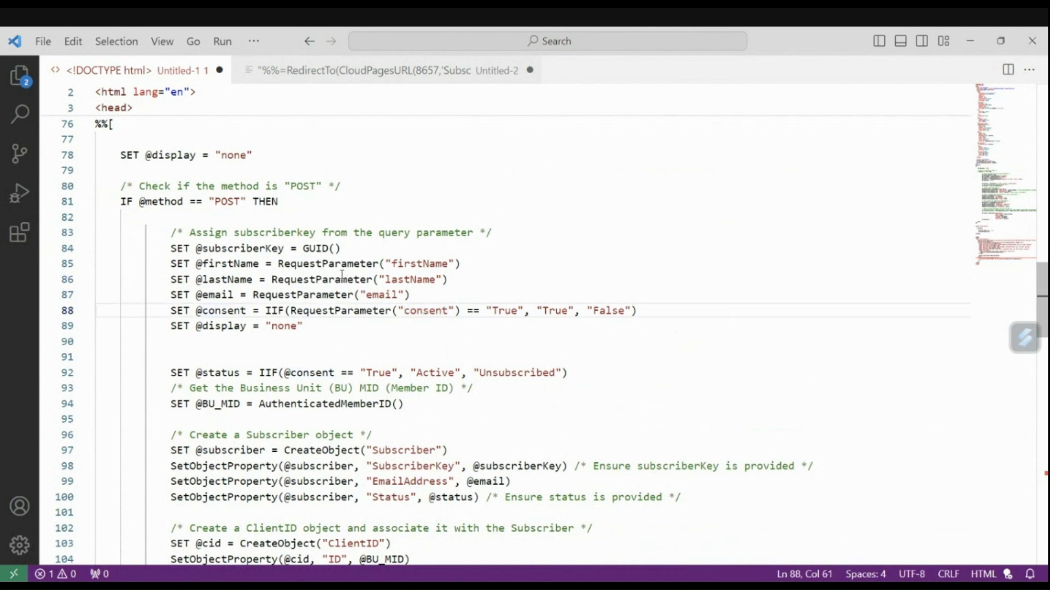
{"action": "double_click", "coordinate": [344, 264]}
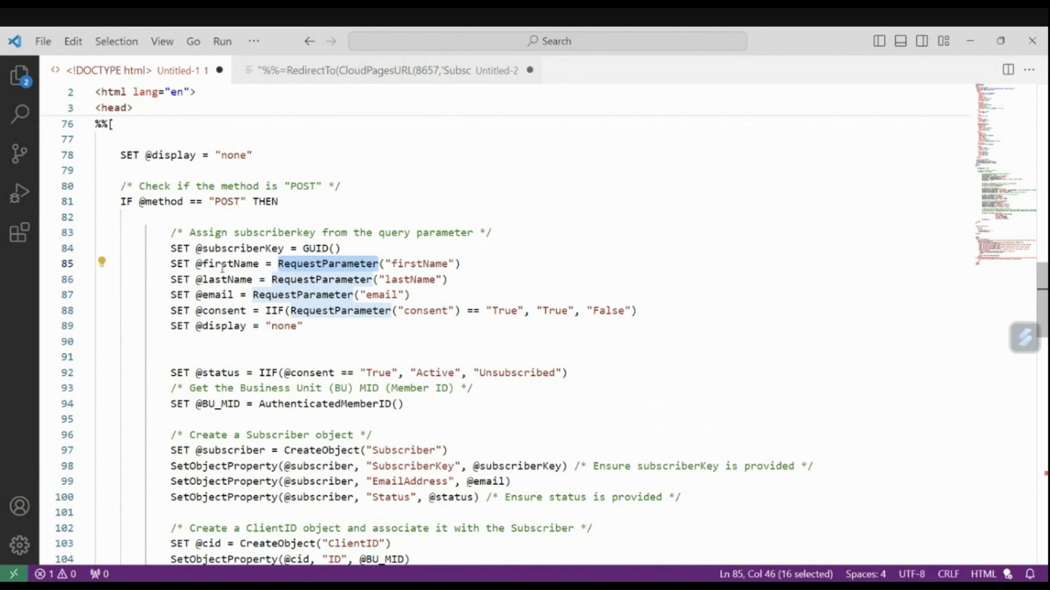
{"action": "scroll", "coordinate": [222, 268], "scroll_direction": "down", "scroll_amount": 2}
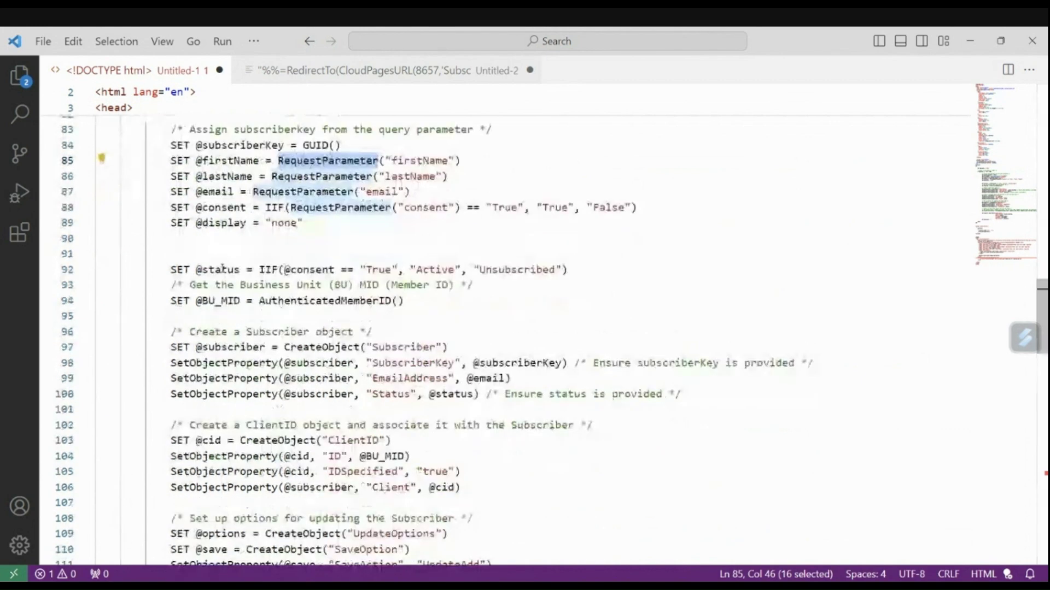
{"action": "scroll", "coordinate": [355, 259], "scroll_direction": "down", "scroll_amount": 2}
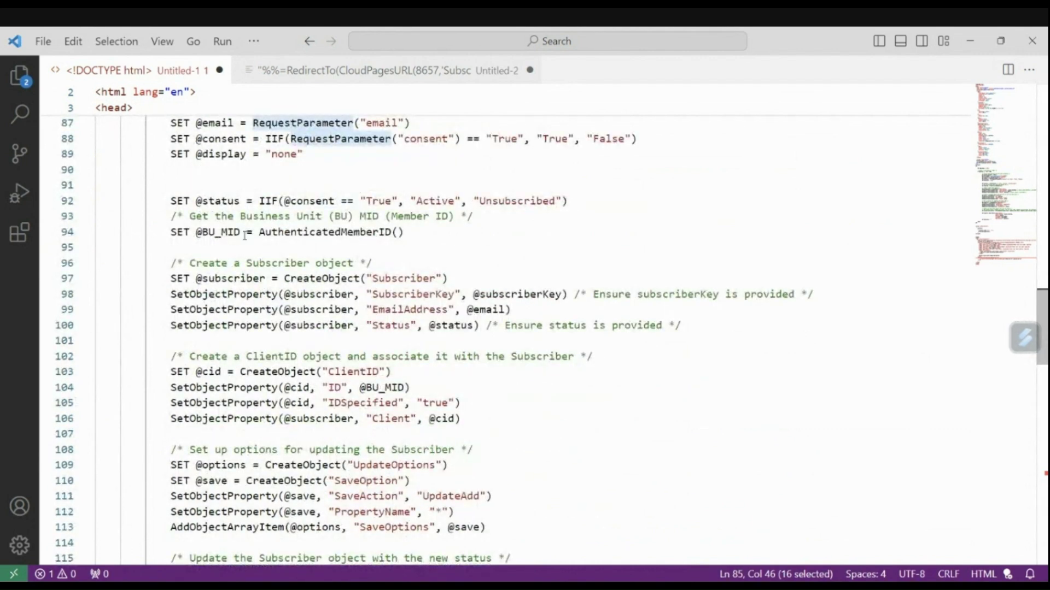
{"action": "triple_click", "coordinate": [393, 280]}
{"action": "scroll", "coordinate": [230, 158], "scroll_direction": "up", "scroll_amount": 2}
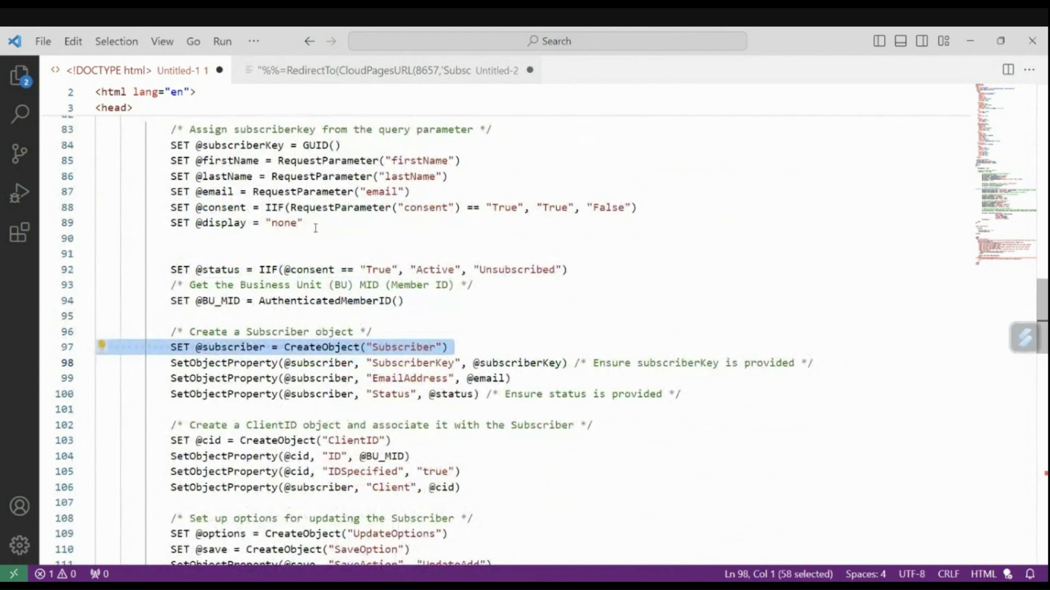
{"action": "scroll", "coordinate": [406, 343], "scroll_direction": "down", "scroll_amount": 3}
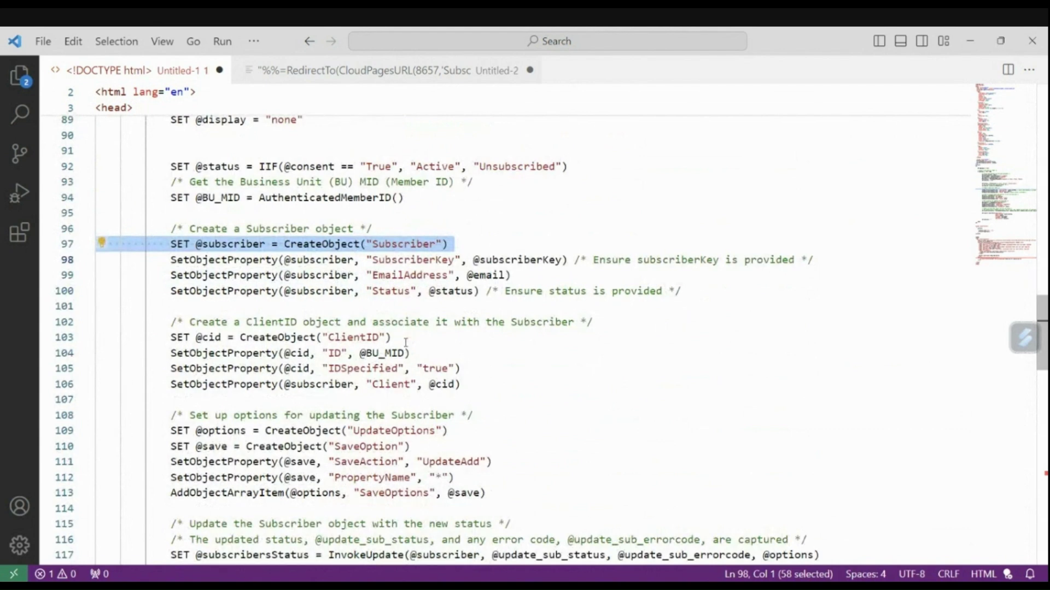
{"action": "left_click", "coordinate": [503, 350]}
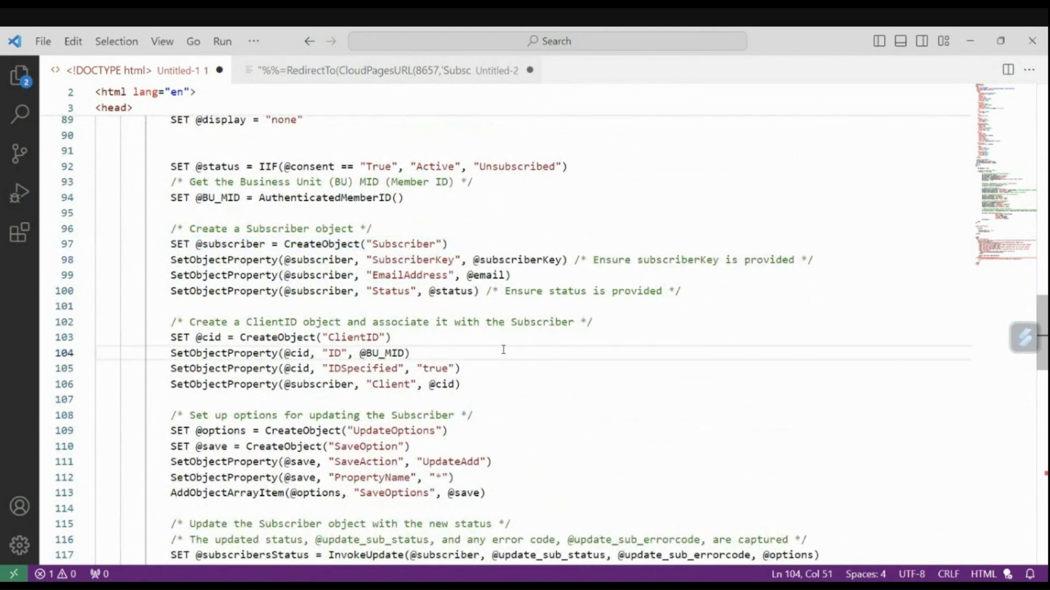
{"action": "scroll", "coordinate": [504, 348], "scroll_direction": "down", "scroll_amount": 5}
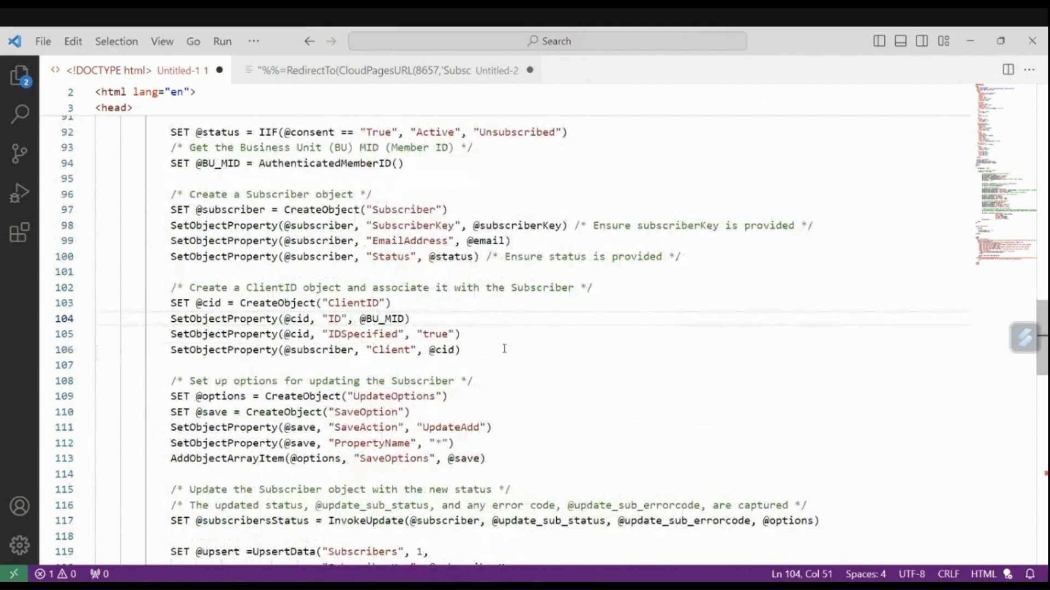
{"action": "left_click", "coordinate": [289, 439]}
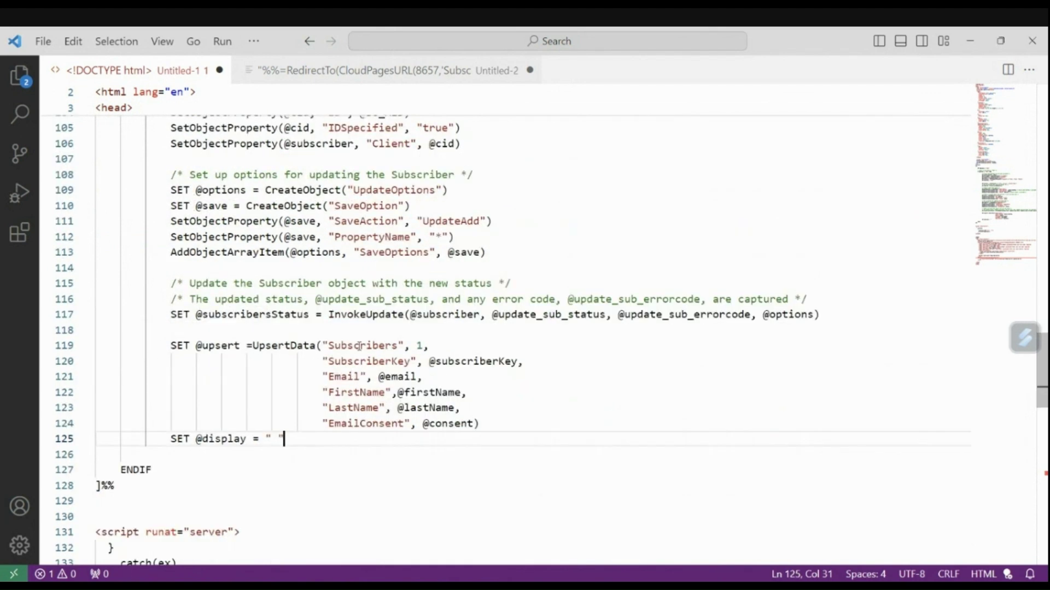
Check the upsert into the Subscribers data extension, then select all the page code for copying.
{"action": "double_click", "coordinate": [360, 346]}
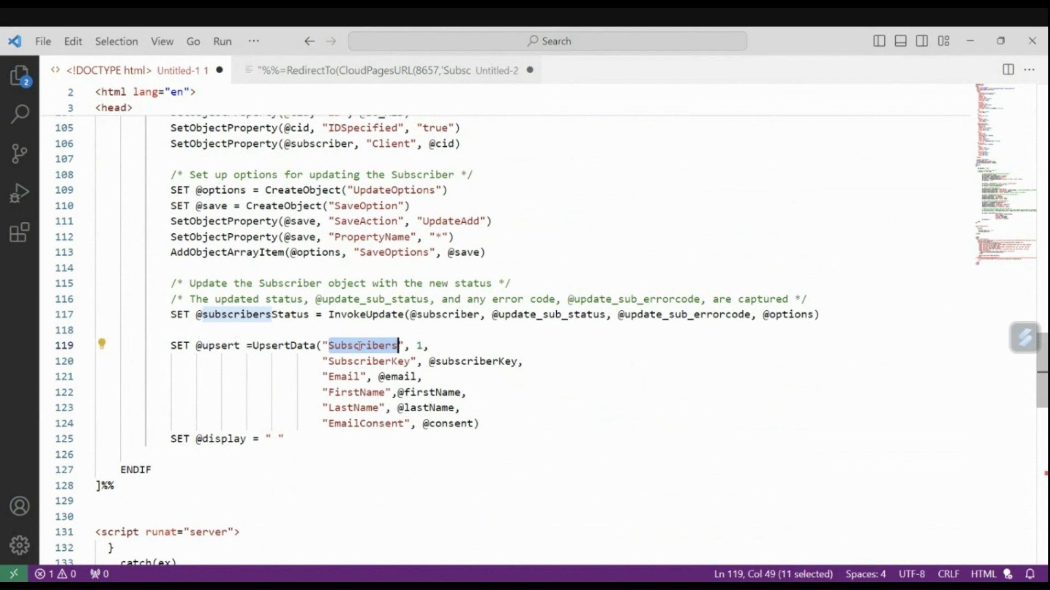
{"action": "left_click", "coordinate": [439, 346]}
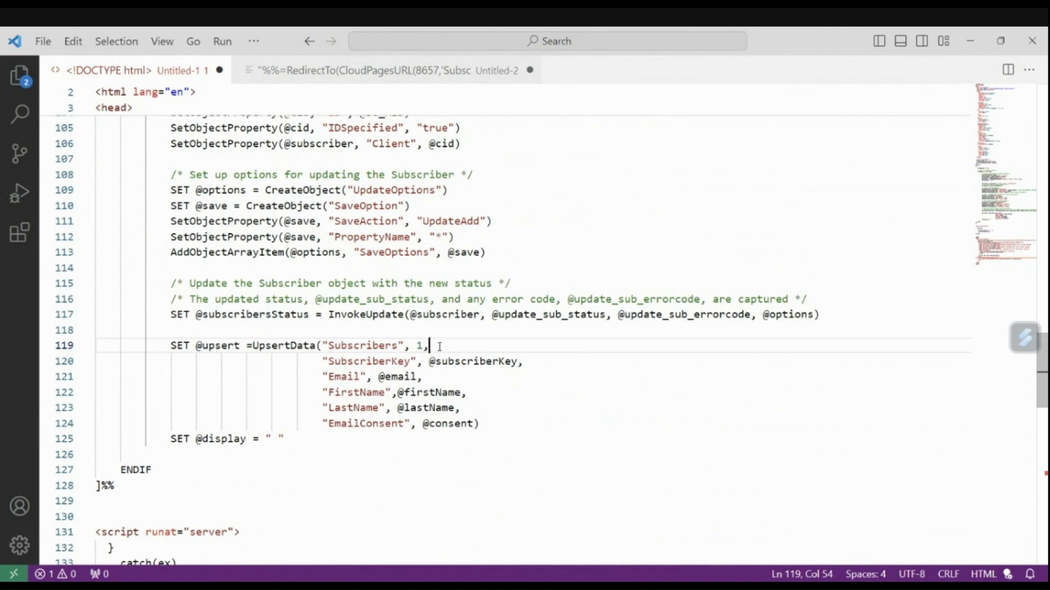
{"action": "scroll", "coordinate": [439, 346], "scroll_direction": "down", "scroll_amount": 5}
{"action": "scroll", "coordinate": [440, 382], "scroll_direction": "up", "scroll_amount": 10}
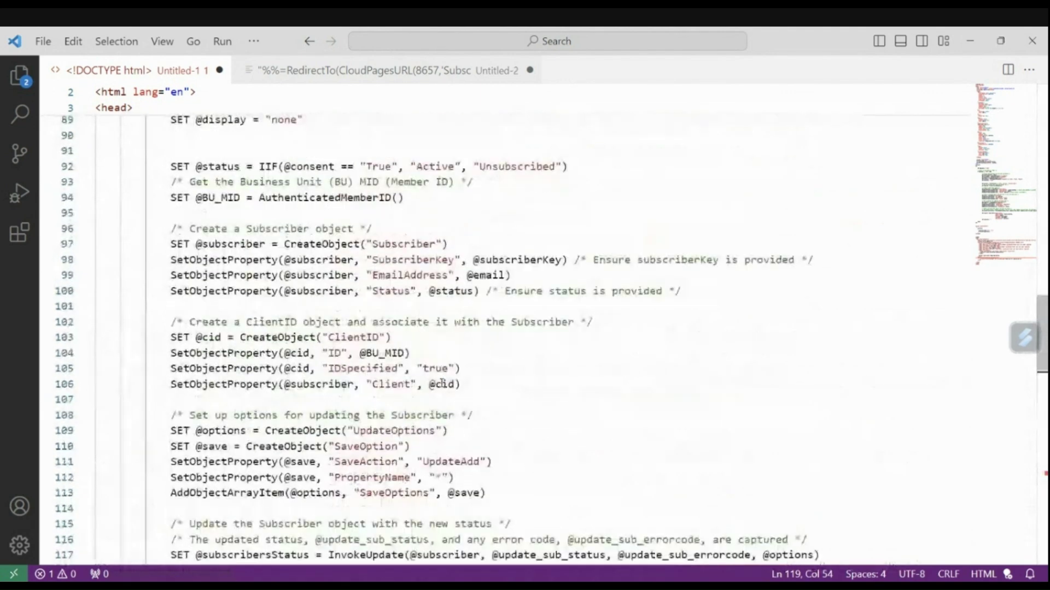
{"action": "scroll", "coordinate": [442, 382], "scroll_direction": "up", "scroll_amount": 7}
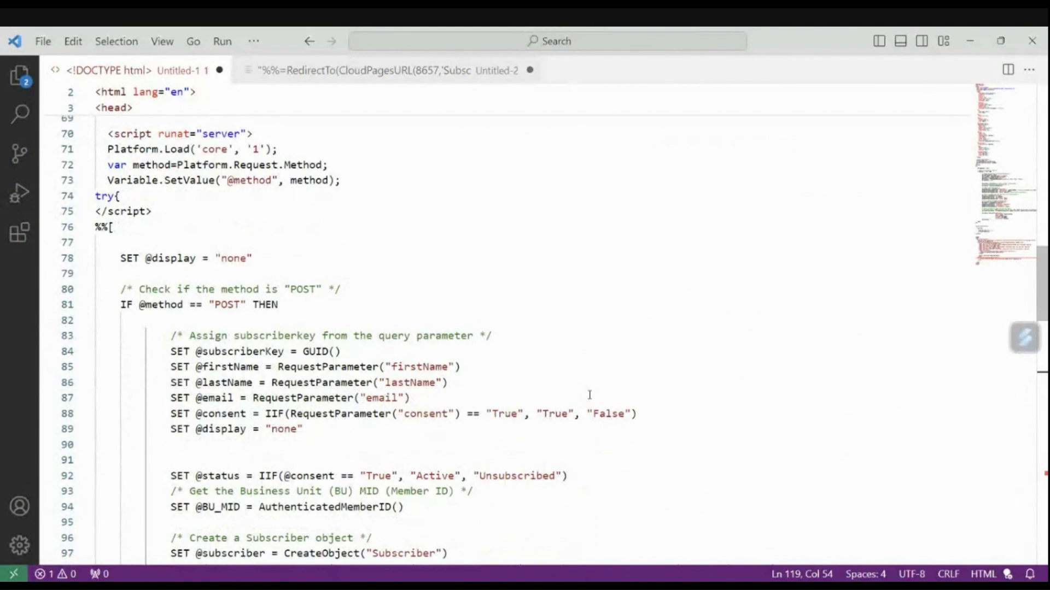
{"action": "scroll", "coordinate": [590, 395], "scroll_direction": "down", "scroll_amount": 9}
{"action": "left_click", "coordinate": [550, 374]}
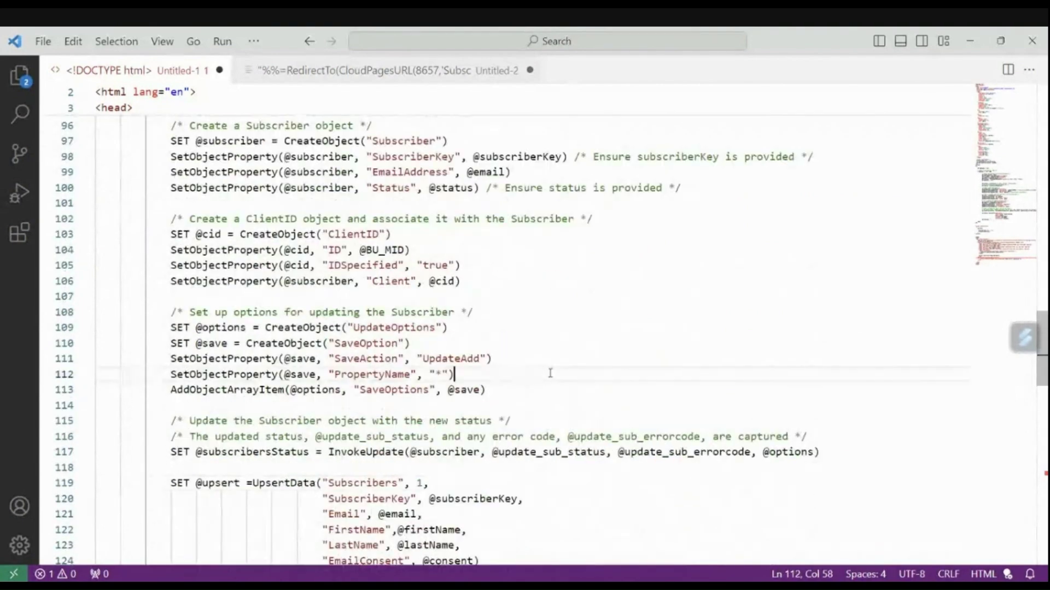
{"action": "key", "text": "ctrl+a"}
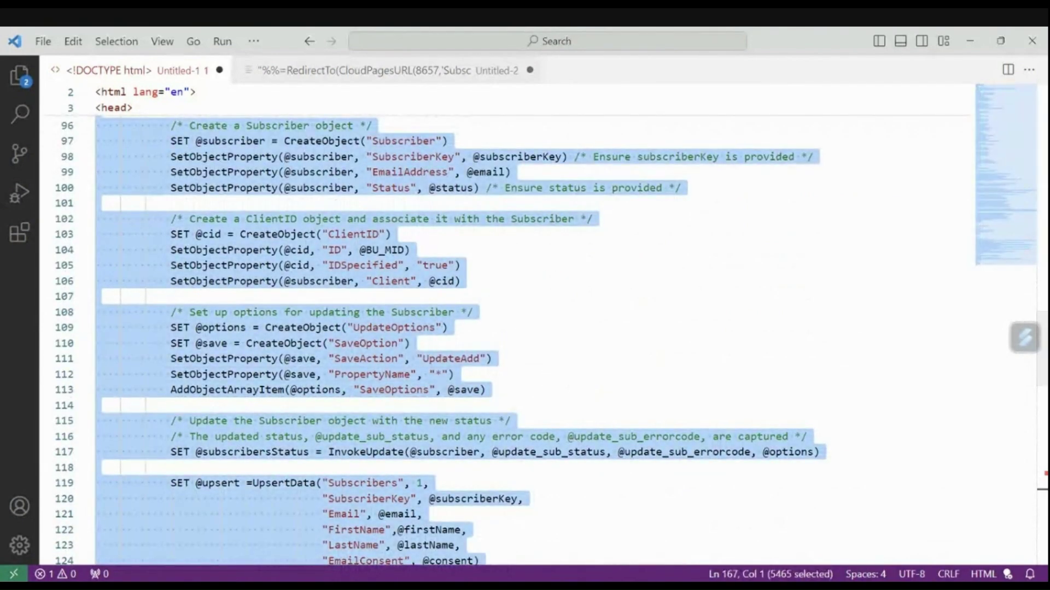
{"action": "left_click", "coordinate": [634, 481]}
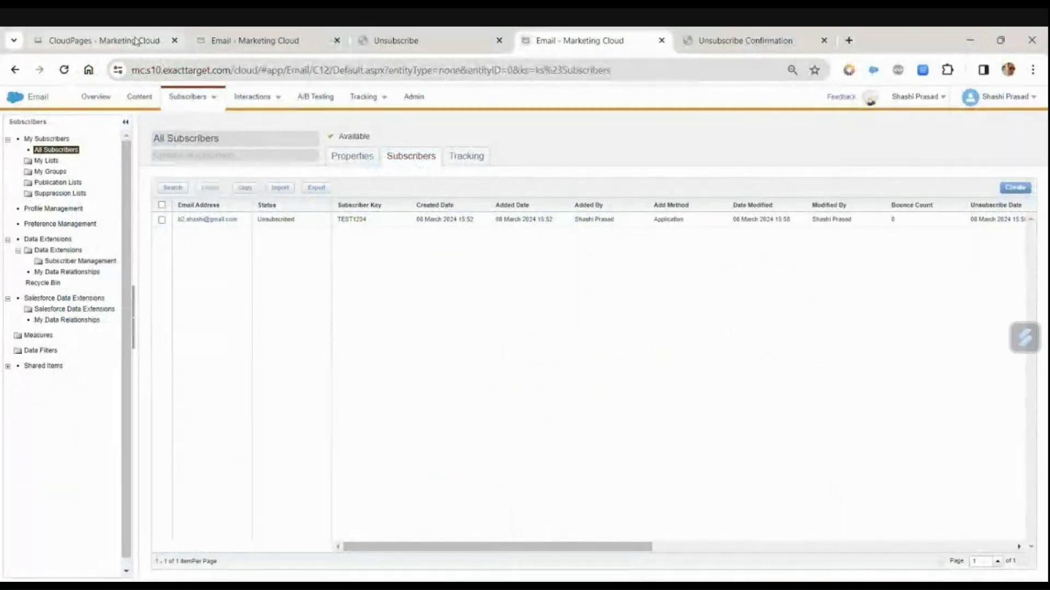
Add a blank landing page named 'Lead Capture Form' to the Subscriber Management collection.
{"action": "left_click", "coordinate": [136, 42]}
{"action": "left_click", "coordinate": [12, 132]}
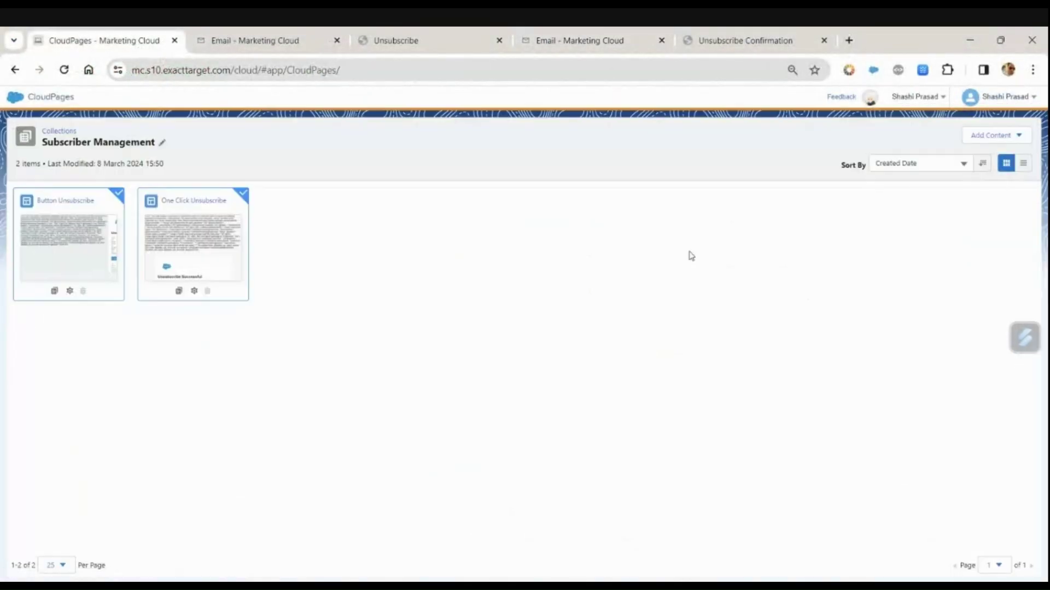
{"action": "left_click", "coordinate": [974, 140]}
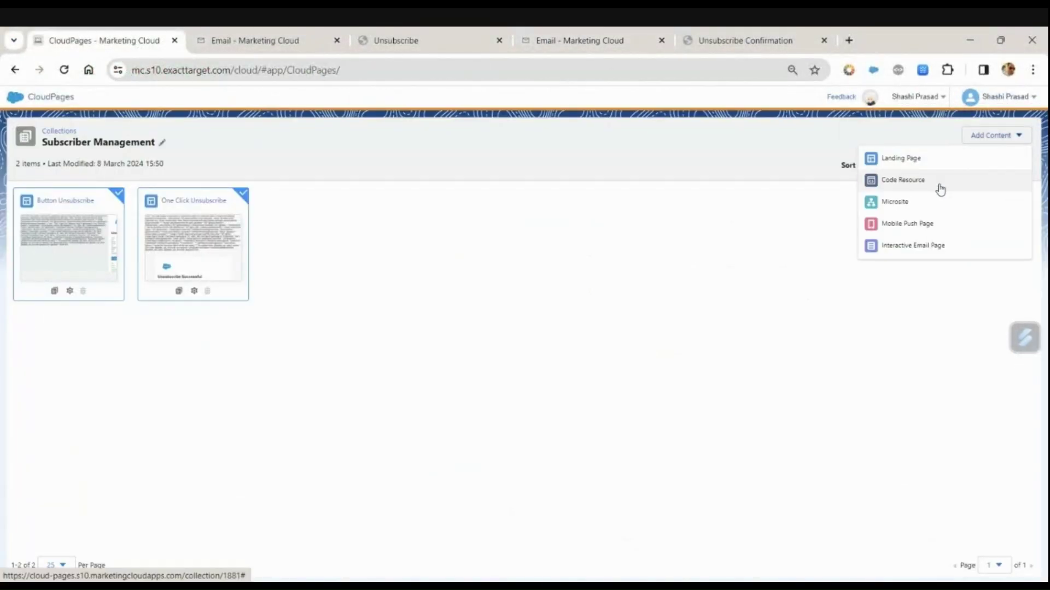
{"action": "left_click", "coordinate": [907, 158]}
{"action": "left_click", "coordinate": [572, 312]}
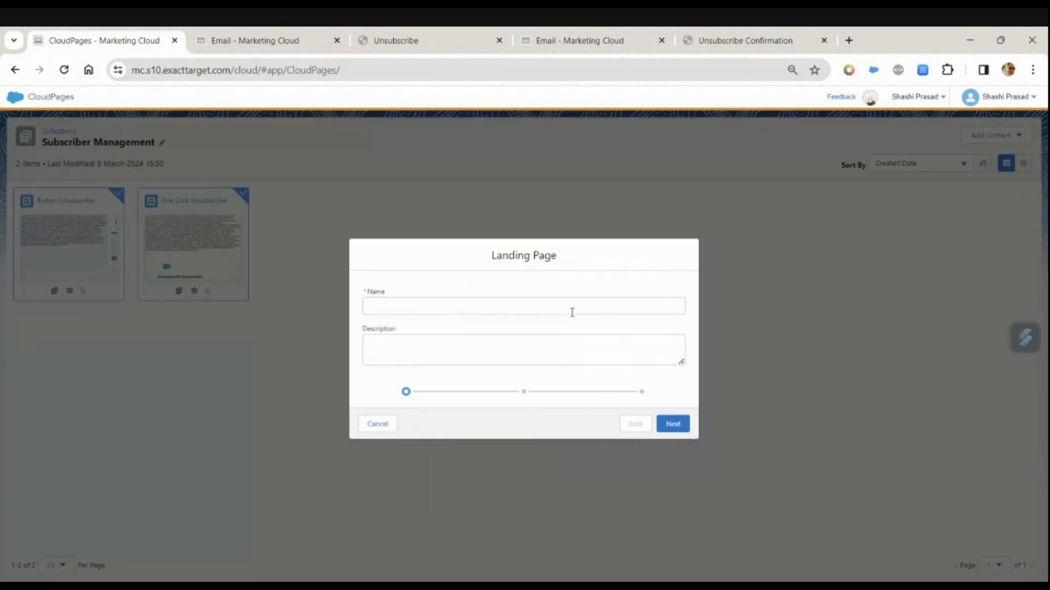
{"action": "type", "text": "Lead Capture Form"}
{"action": "left_click", "coordinate": [672, 435]}
{"action": "left_click", "coordinate": [677, 470]}
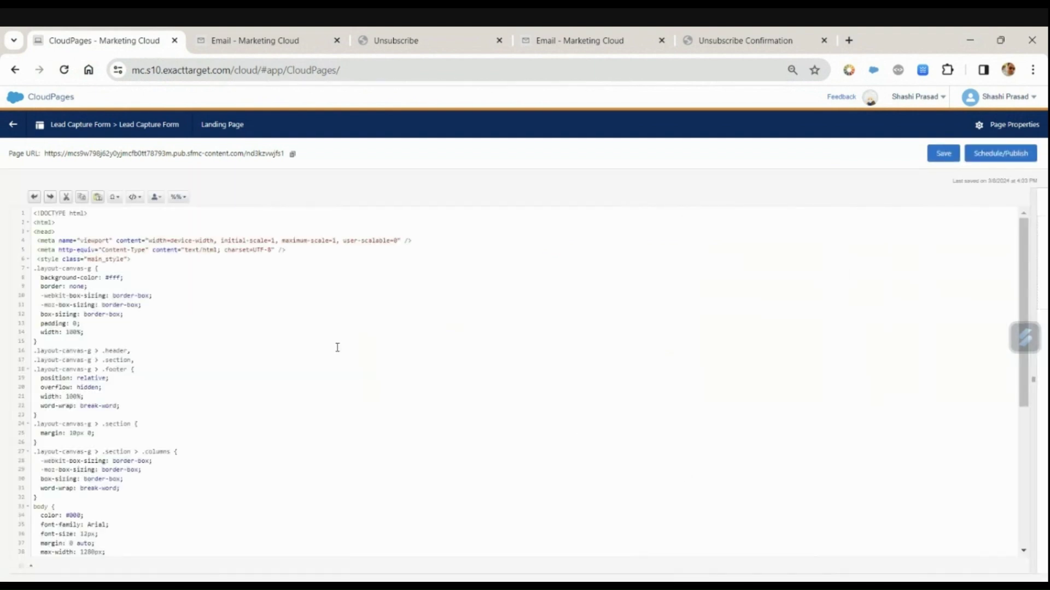
Replace the default page code with the copied form code, save, publish, and open its URL.
{"action": "key", "text": "ctrl+a"}
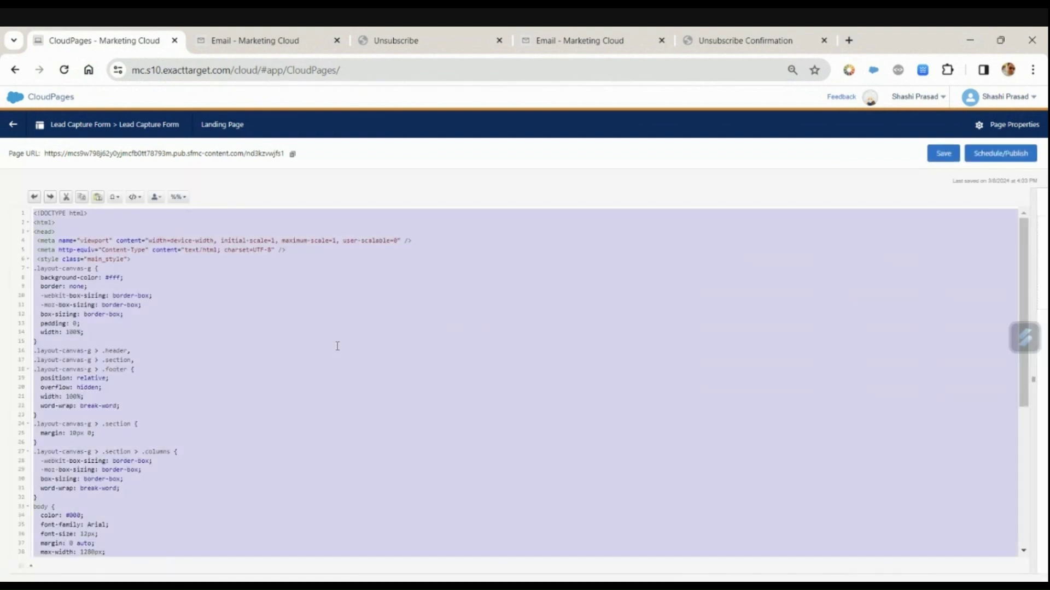
{"action": "key", "text": "Delete"}
{"action": "key", "text": "ctrl+v"}
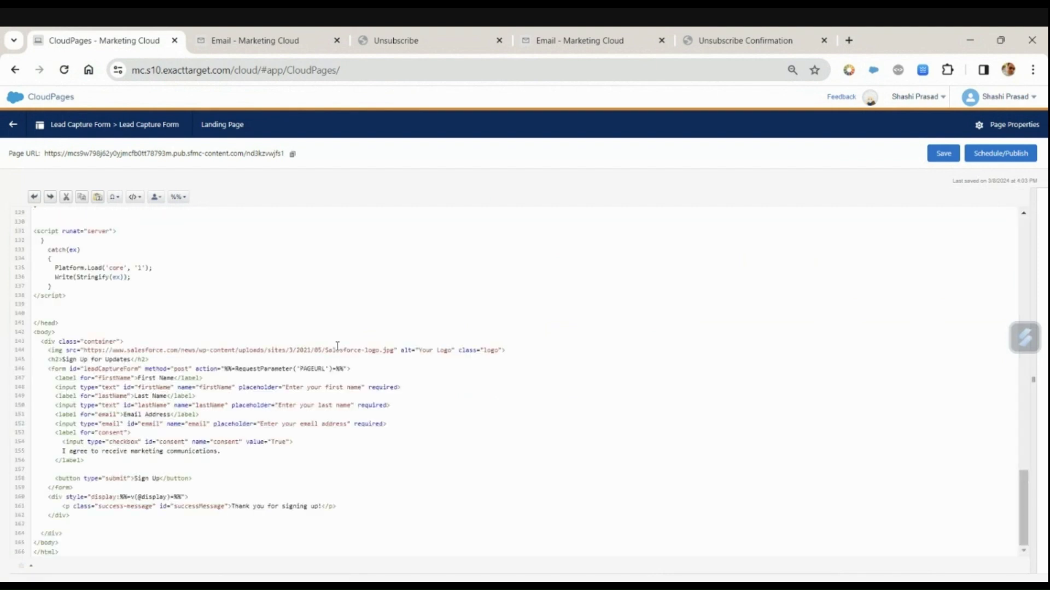
{"action": "scroll", "coordinate": [431, 460], "scroll_direction": "up", "scroll_amount": 12}
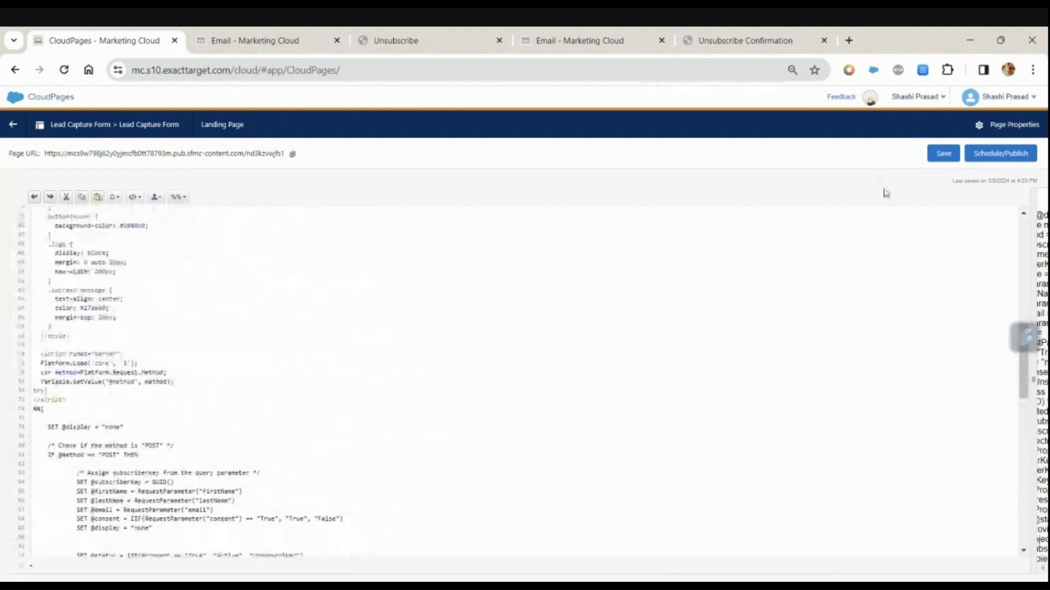
{"action": "left_click", "coordinate": [943, 153]}
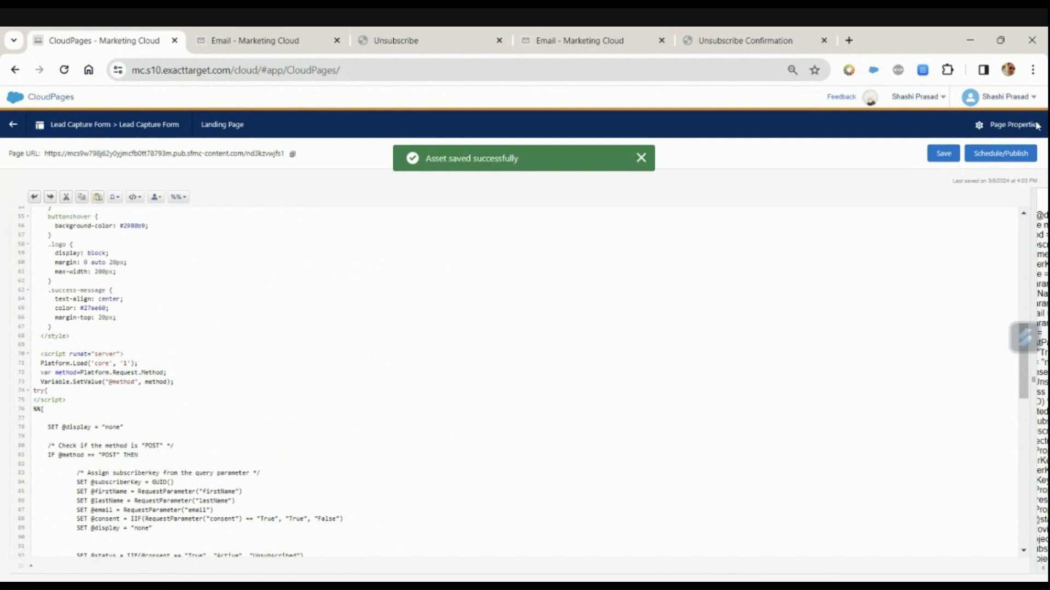
{"action": "left_click", "coordinate": [1001, 154]}
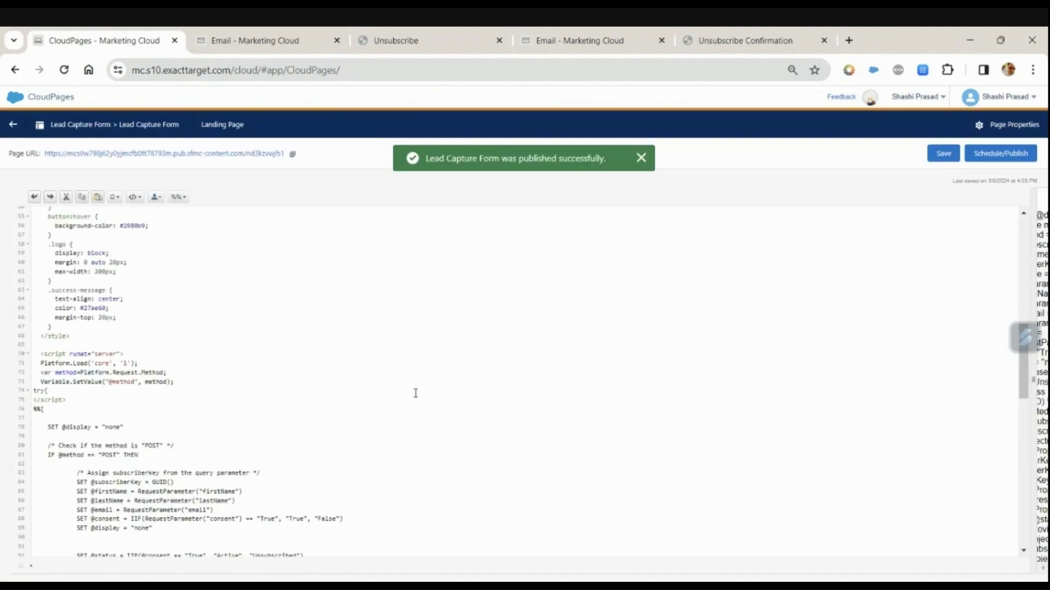
{"action": "left_click", "coordinate": [249, 156]}
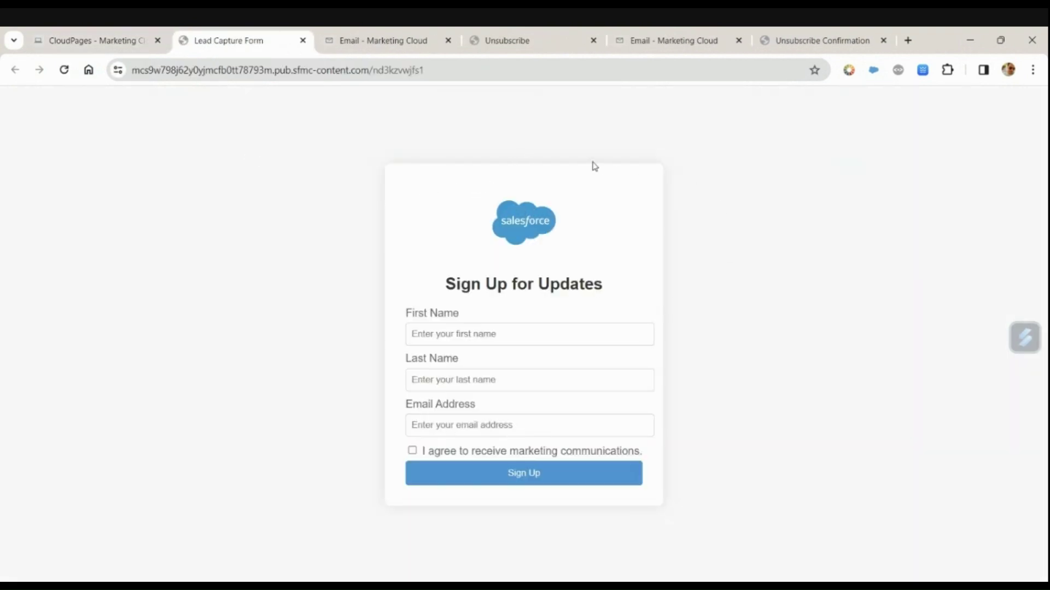
Autofill the Sign Up form, append +Test01 to the e-mail alias, and submit it.
{"action": "left_click", "coordinate": [484, 340]}
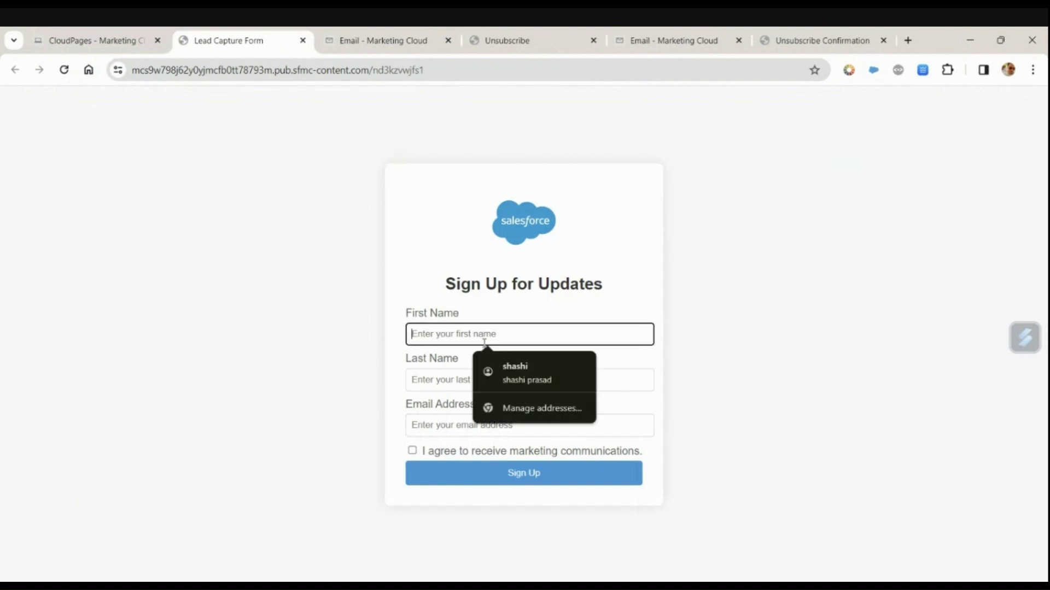
{"action": "left_click", "coordinate": [516, 369]}
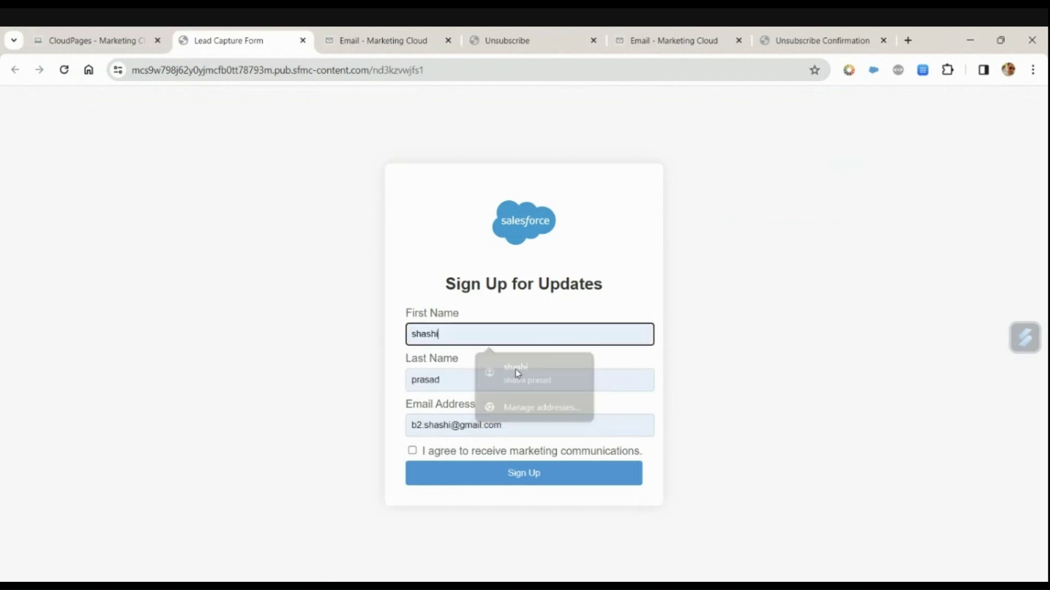
{"action": "left_click", "coordinate": [454, 425]}
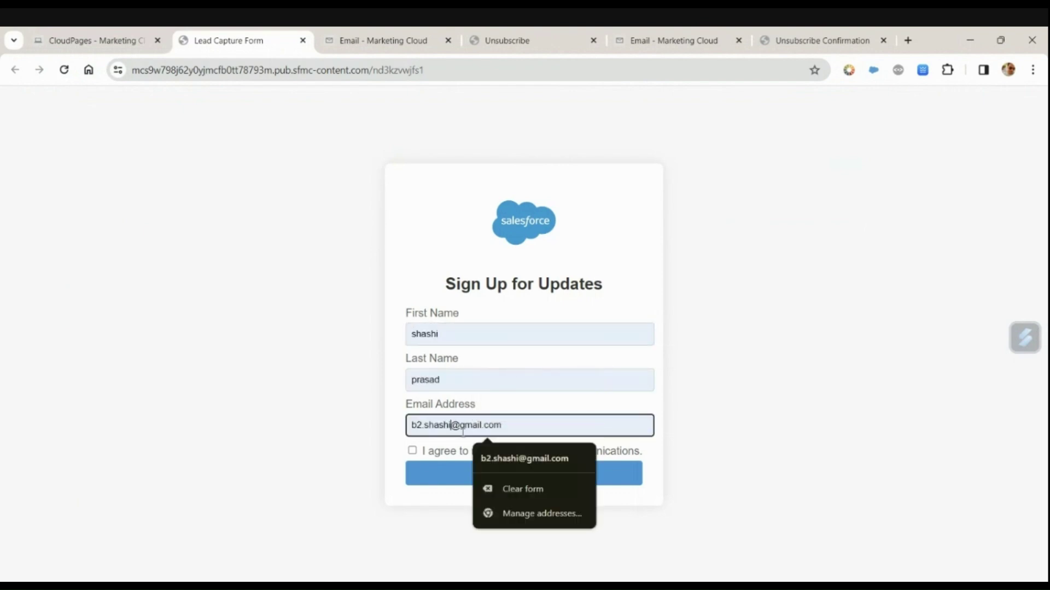
{"action": "type", "text": "+Test01"}
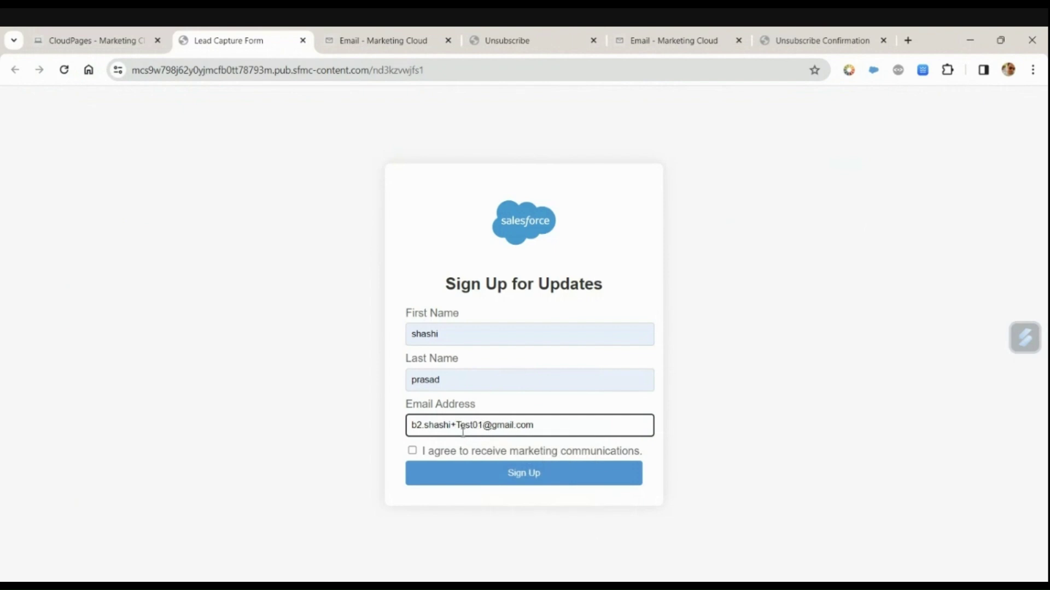
{"action": "left_click", "coordinate": [412, 451]}
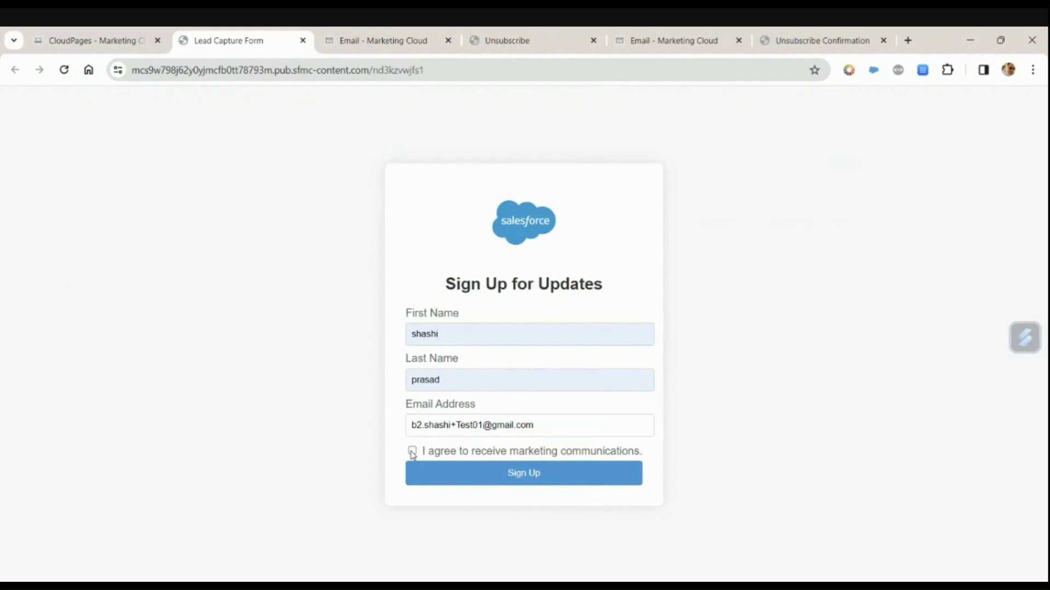
{"action": "left_click", "coordinate": [509, 482]}
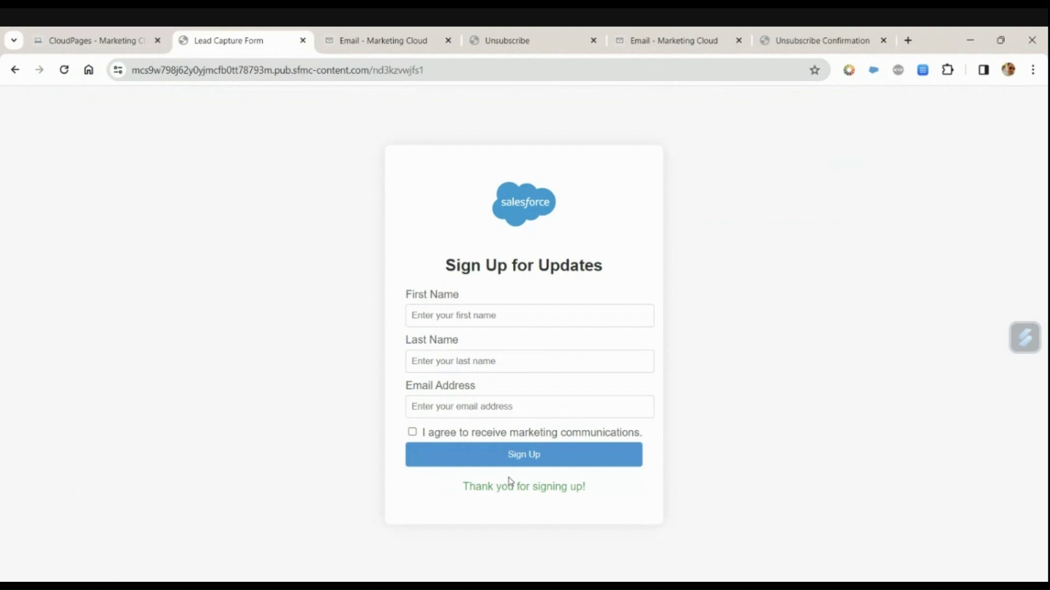
Refill the form with a +Test02 e-mail alias, tick marketing consent, and submit again.
{"action": "left_click", "coordinate": [503, 317]}
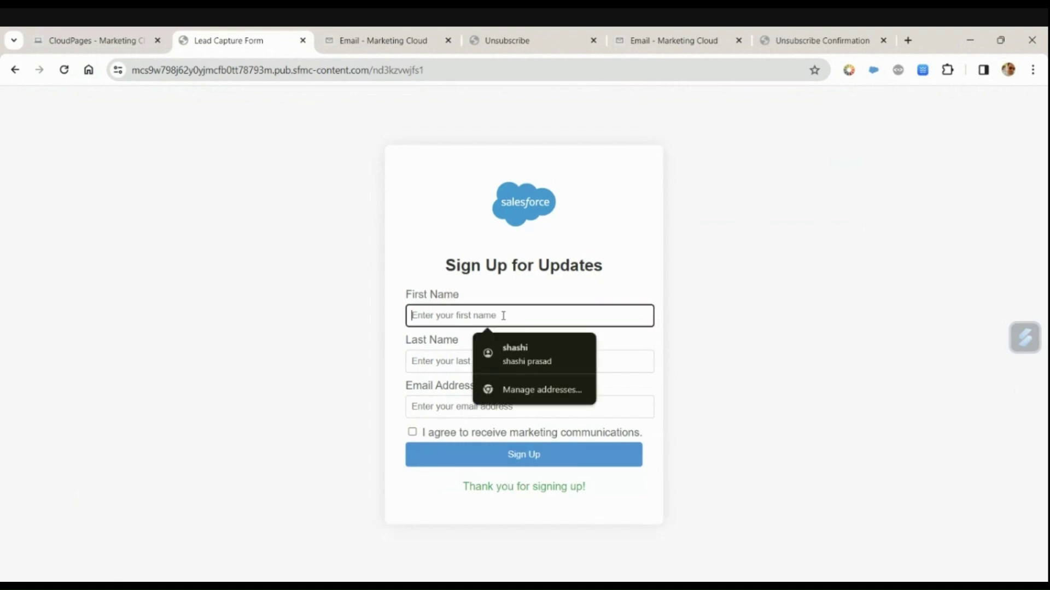
{"action": "left_click", "coordinate": [523, 353]}
{"action": "left_click", "coordinate": [452, 406]}
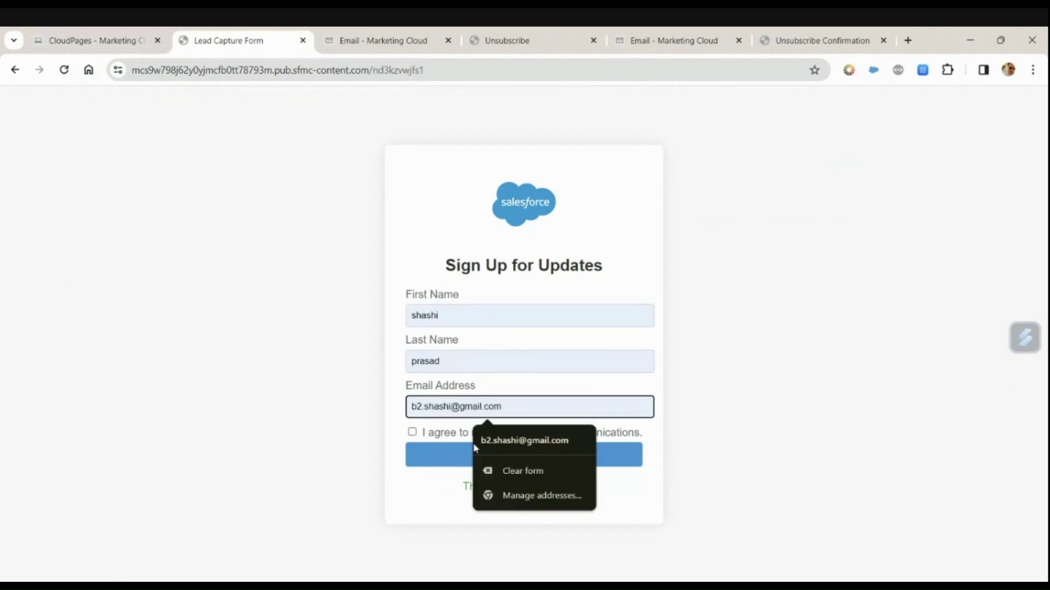
{"action": "type", "text": "+"}
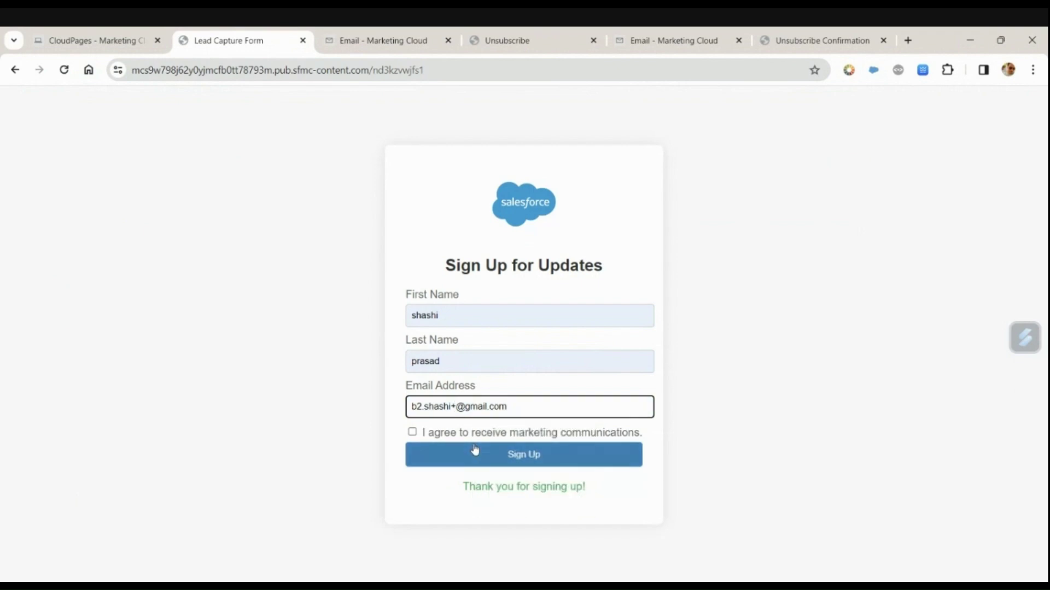
{"action": "type", "text": "Test02"}
{"action": "left_click", "coordinate": [412, 432]}
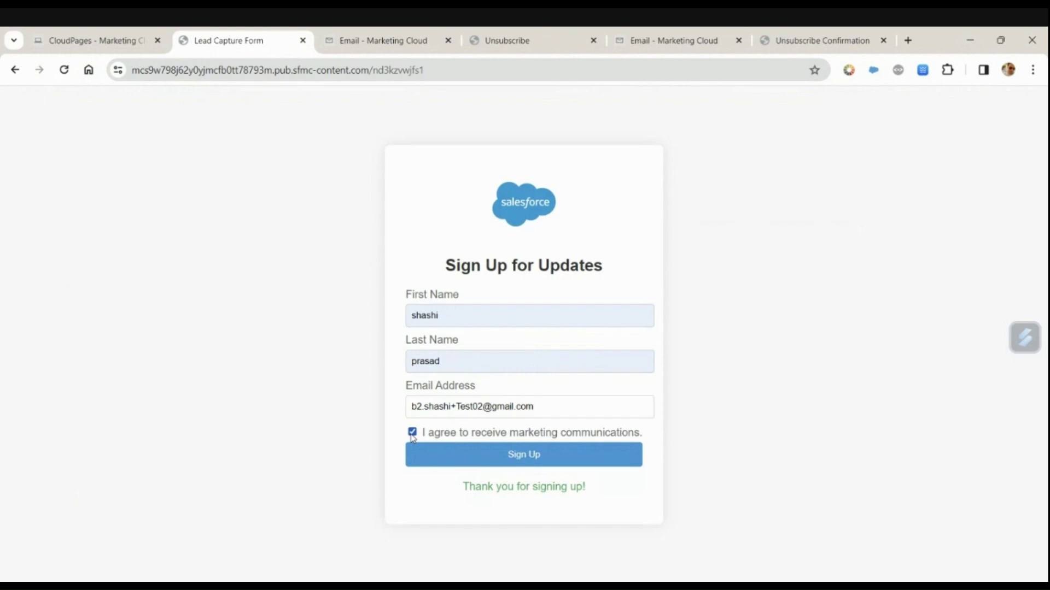
{"action": "left_click", "coordinate": [523, 461]}
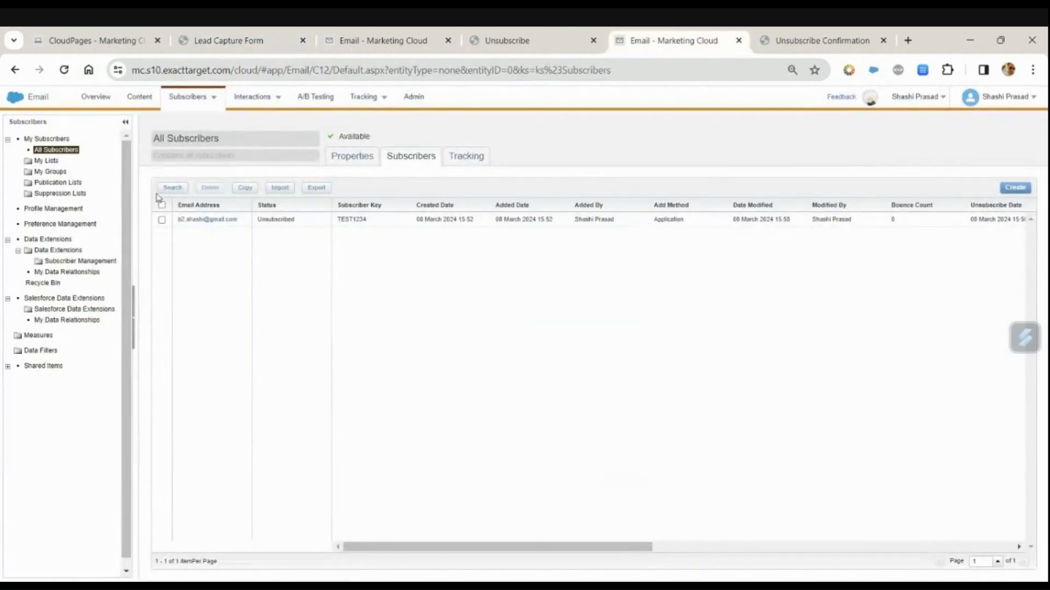
Open Subscribers > All Subscribers and find the two new test sign-ups listed as Active.
{"action": "left_click", "coordinate": [57, 161]}
{"action": "left_click", "coordinate": [56, 152]}
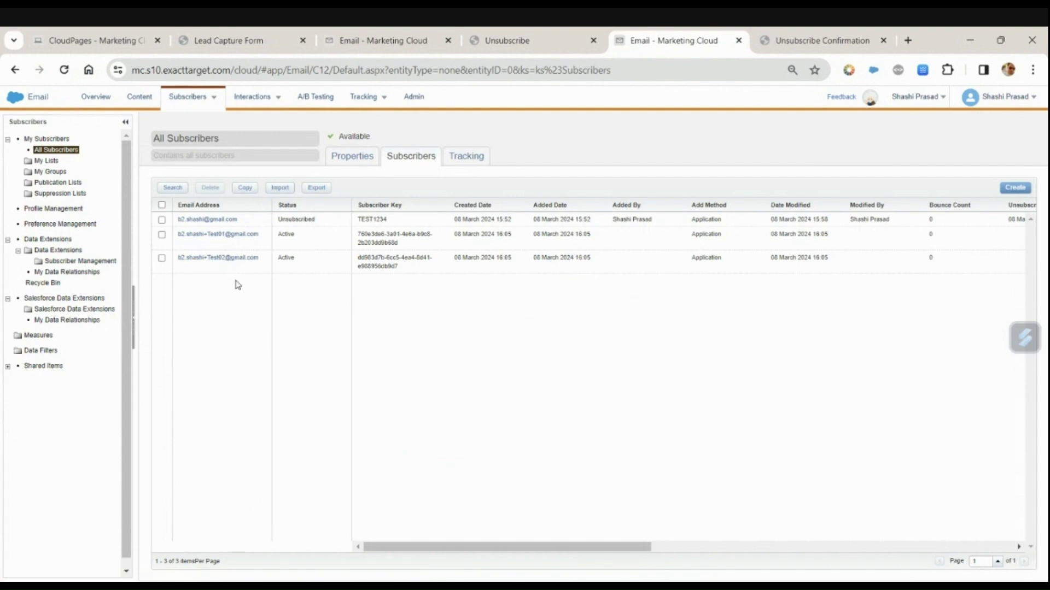
{"action": "left_click", "coordinate": [162, 234]}
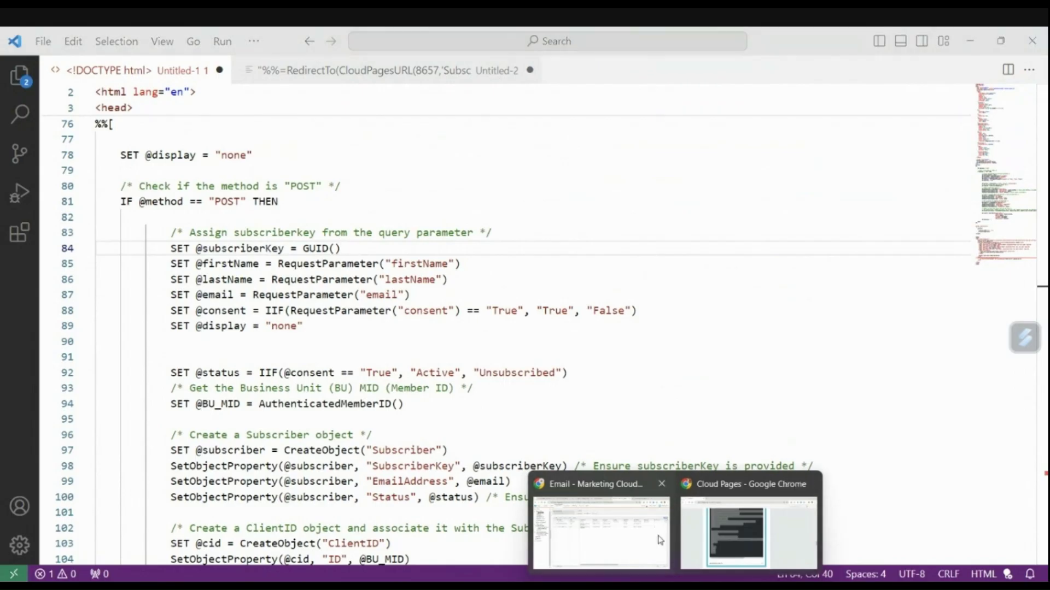
Return to the Cloud Pages blog post and scroll to the Preference Center code sample.
{"action": "left_click", "coordinate": [694, 528]}
{"action": "scroll", "coordinate": [344, 339], "scroll_direction": "down", "scroll_amount": 3}
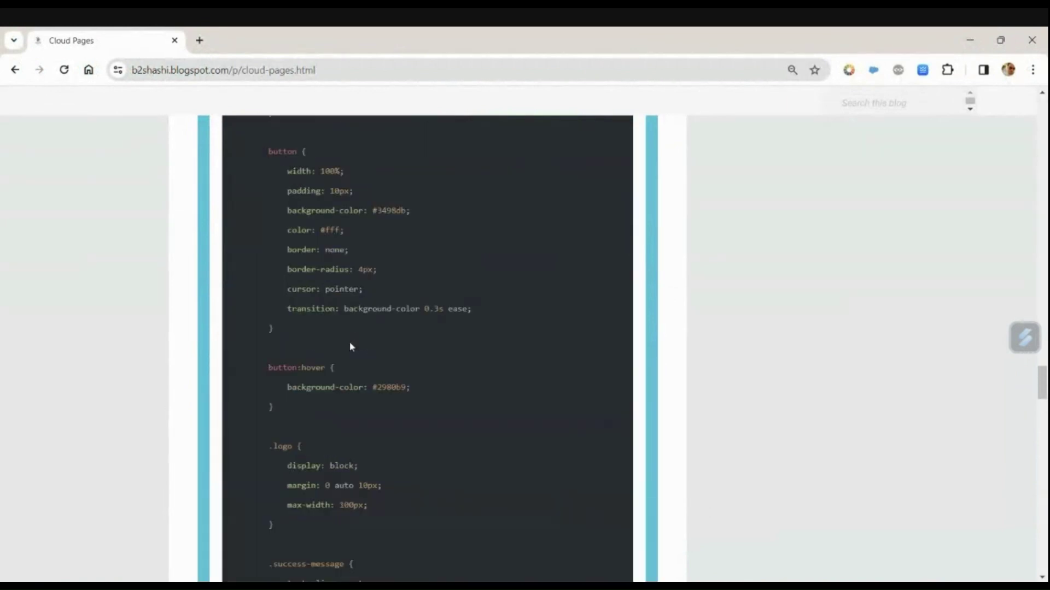
{"action": "scroll", "coordinate": [422, 363], "scroll_direction": "up", "scroll_amount": 15}
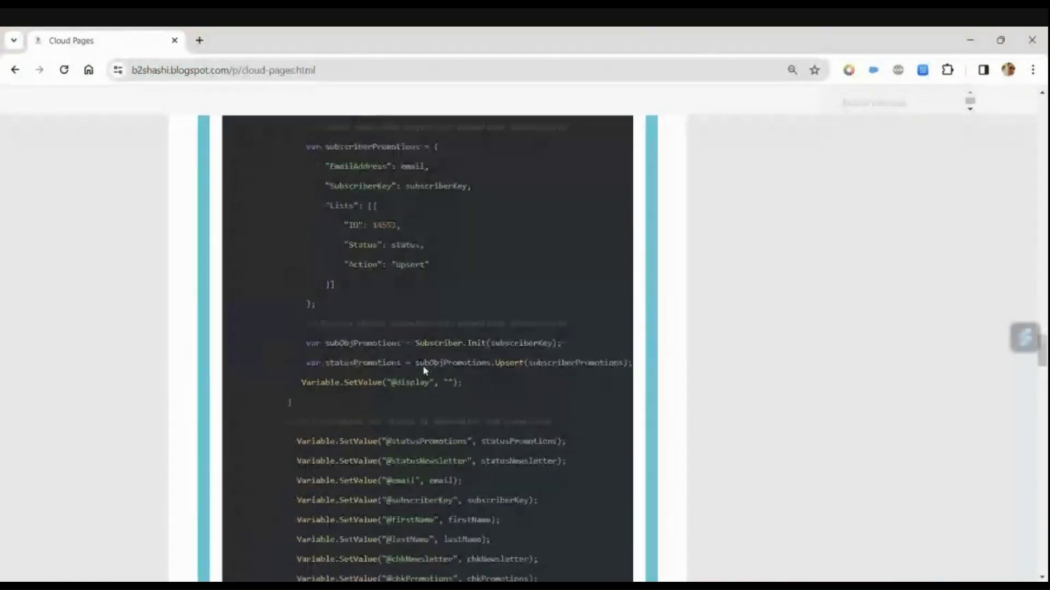
{"action": "scroll", "coordinate": [424, 368], "scroll_direction": "up", "scroll_amount": 12}
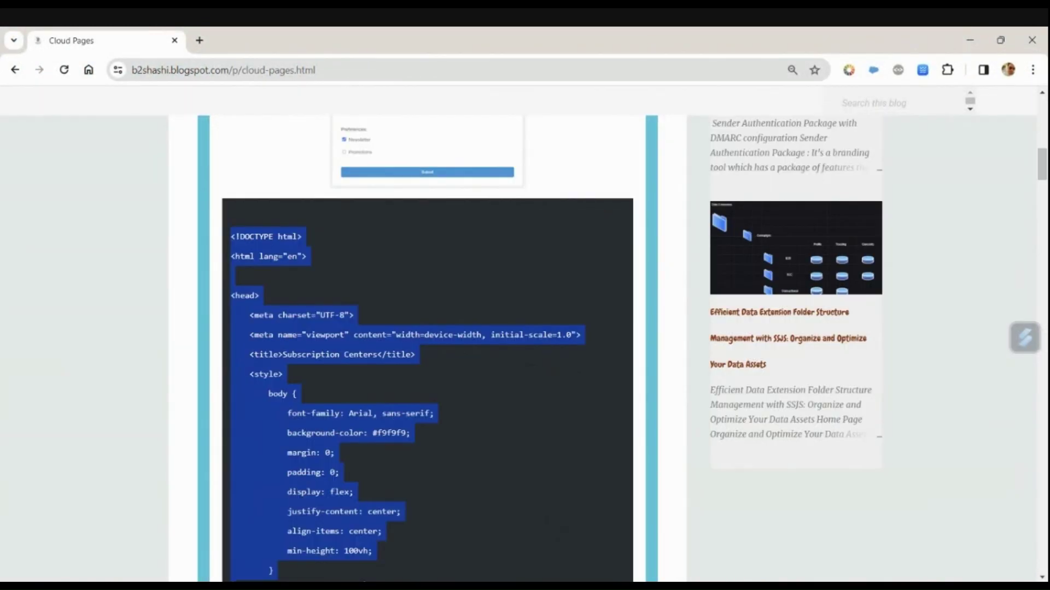
{"action": "scroll", "coordinate": [341, 317], "scroll_direction": "down", "scroll_amount": 6}
{"action": "scroll", "coordinate": [340, 314], "scroll_direction": "down", "scroll_amount": 10}
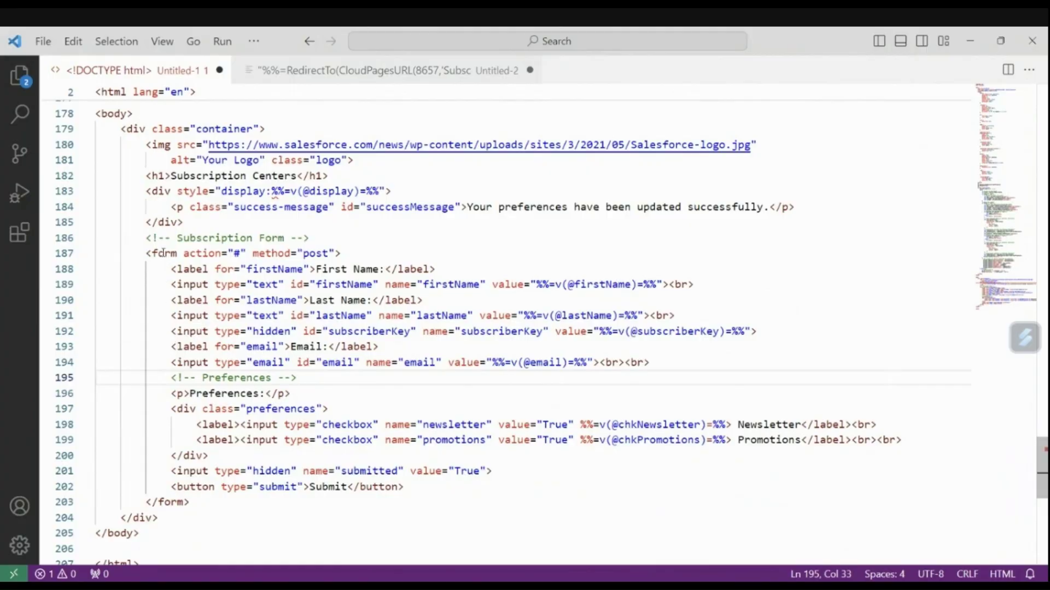
{"action": "left_click", "coordinate": [164, 253]}
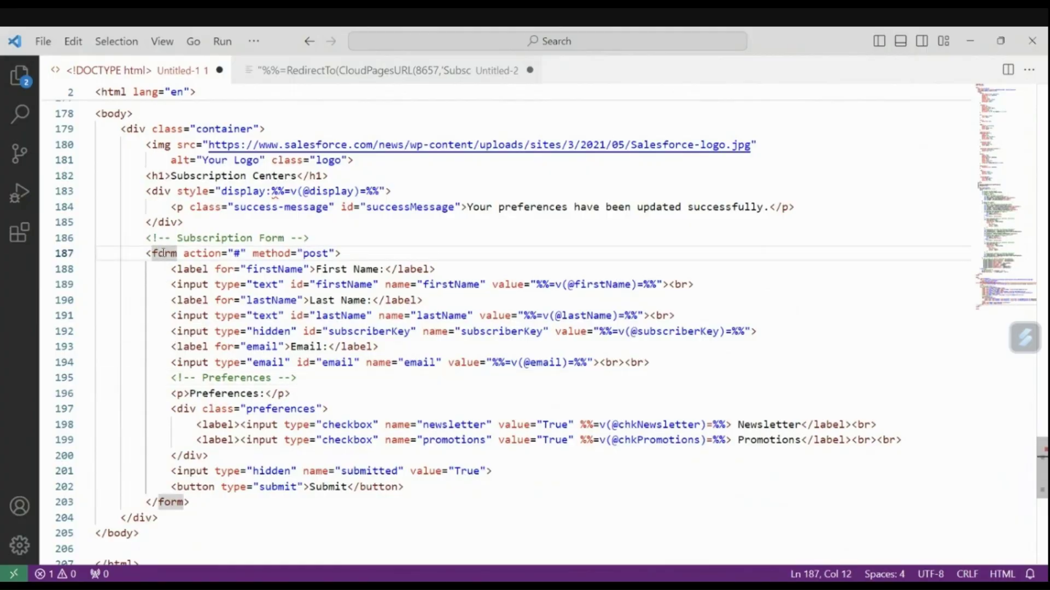
{"action": "triple_click", "coordinate": [164, 253]}
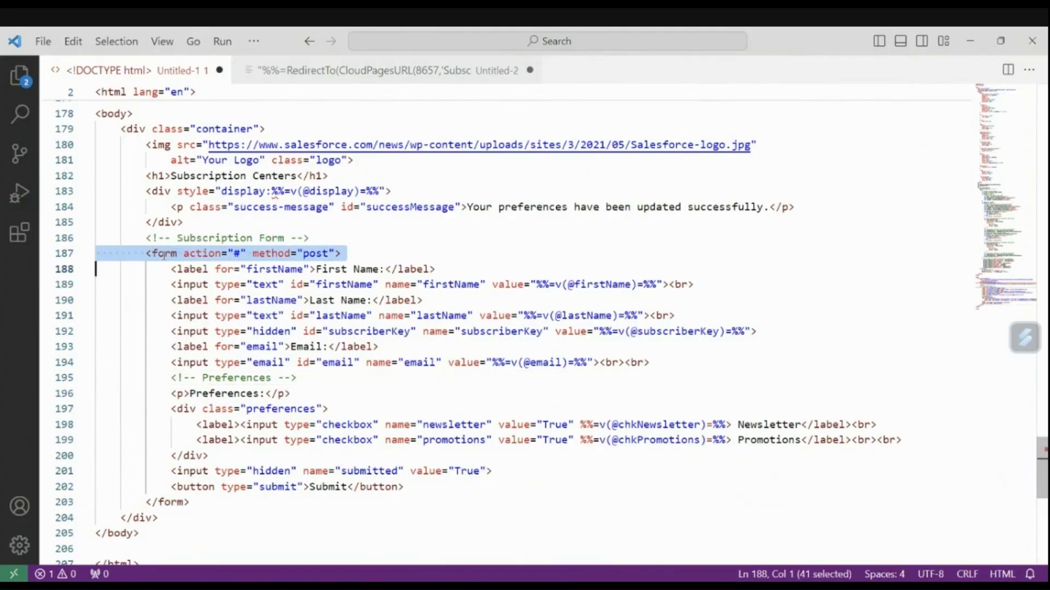
{"action": "double_click", "coordinate": [164, 253]}
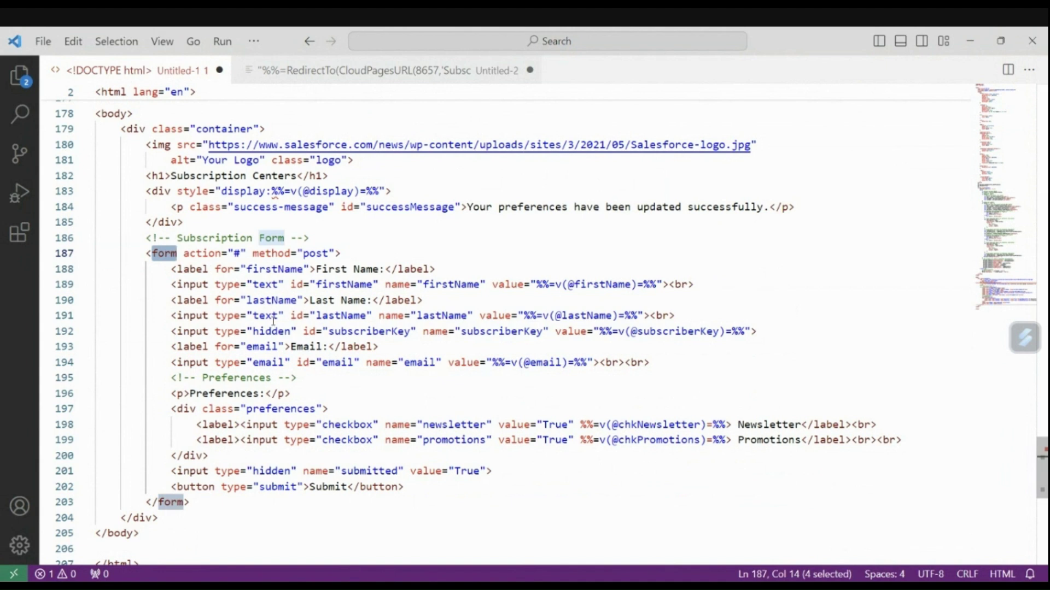
{"action": "double_click", "coordinate": [371, 331]}
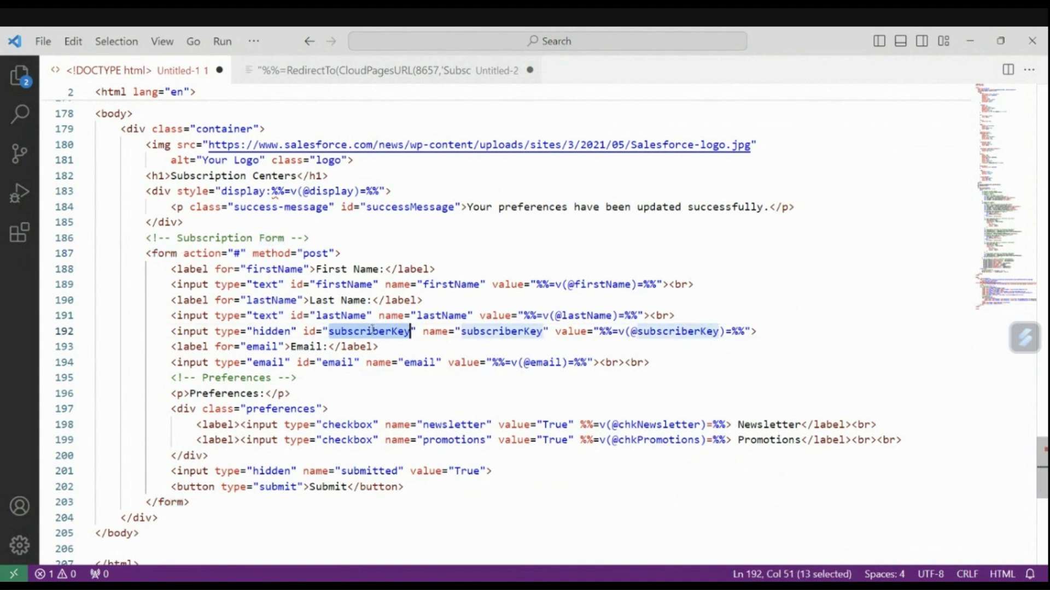
{"action": "double_click", "coordinate": [263, 346]}
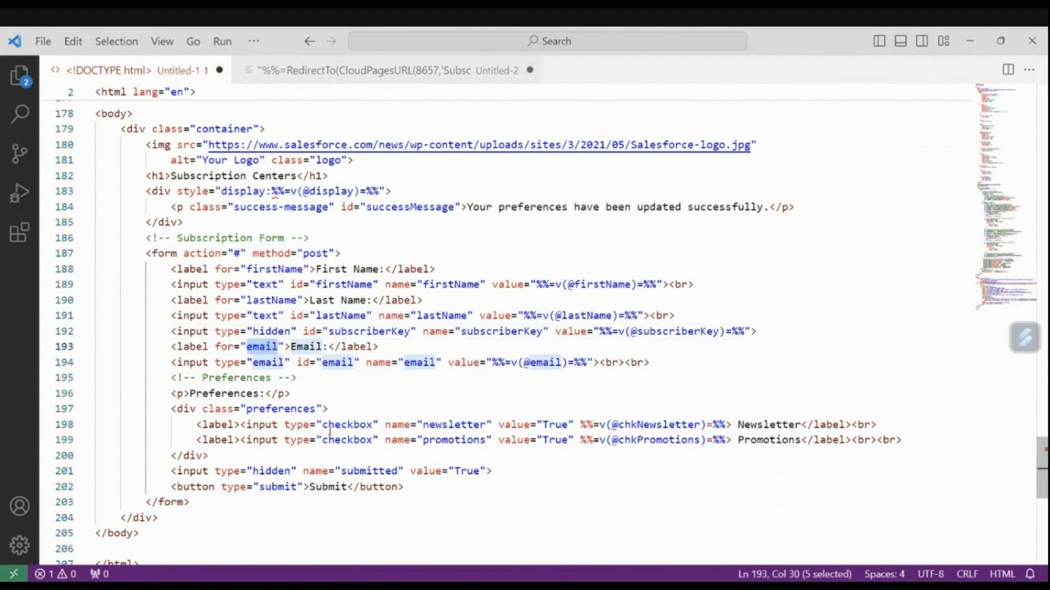
{"action": "double_click", "coordinate": [438, 426]}
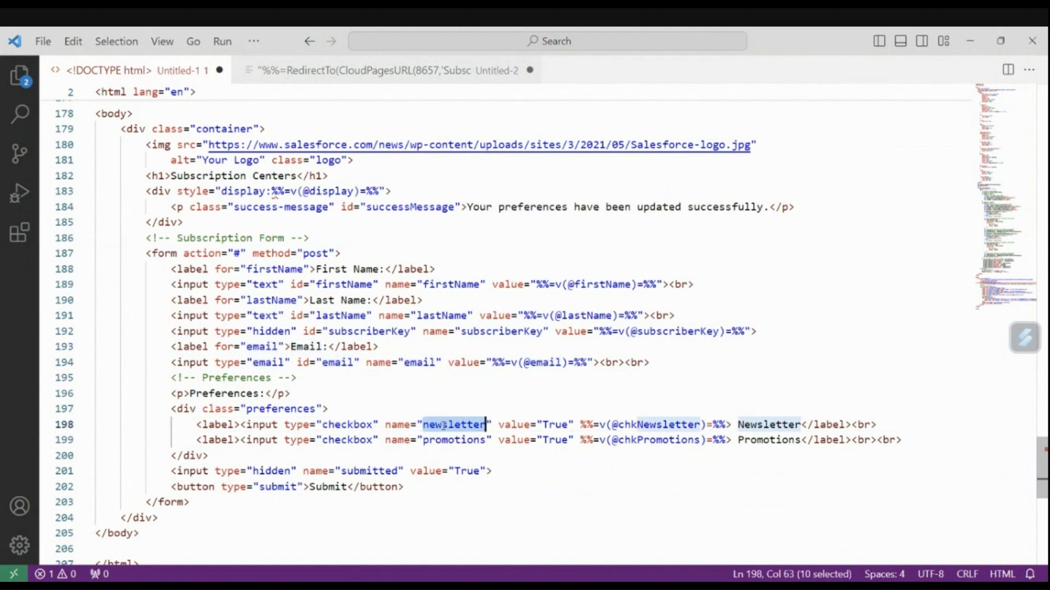
{"action": "double_click", "coordinate": [454, 440]}
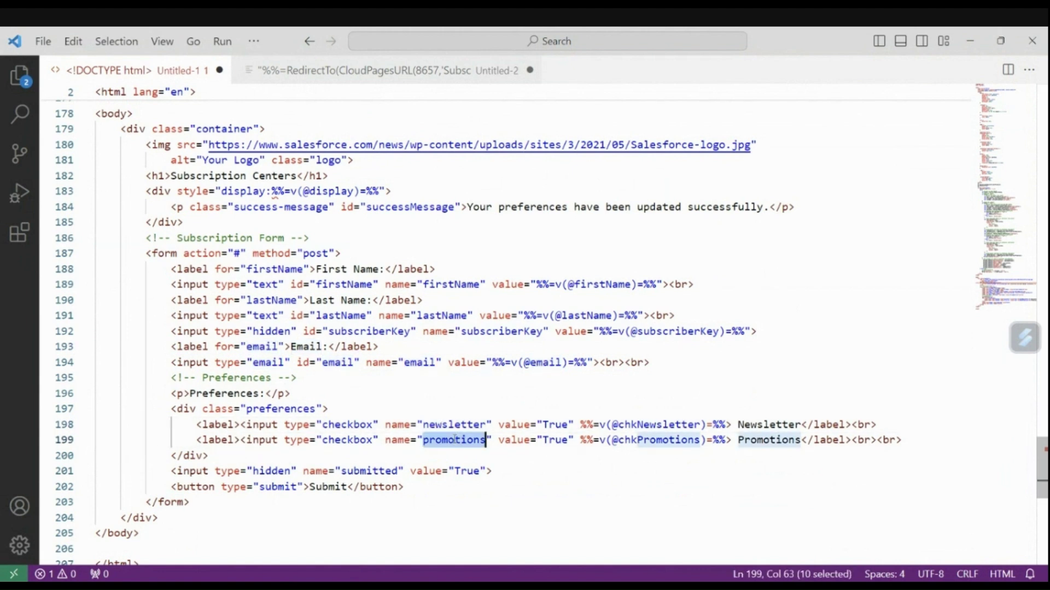
{"action": "double_click", "coordinate": [464, 427]}
{"action": "double_click", "coordinate": [468, 441]}
{"action": "double_click", "coordinate": [372, 332]}
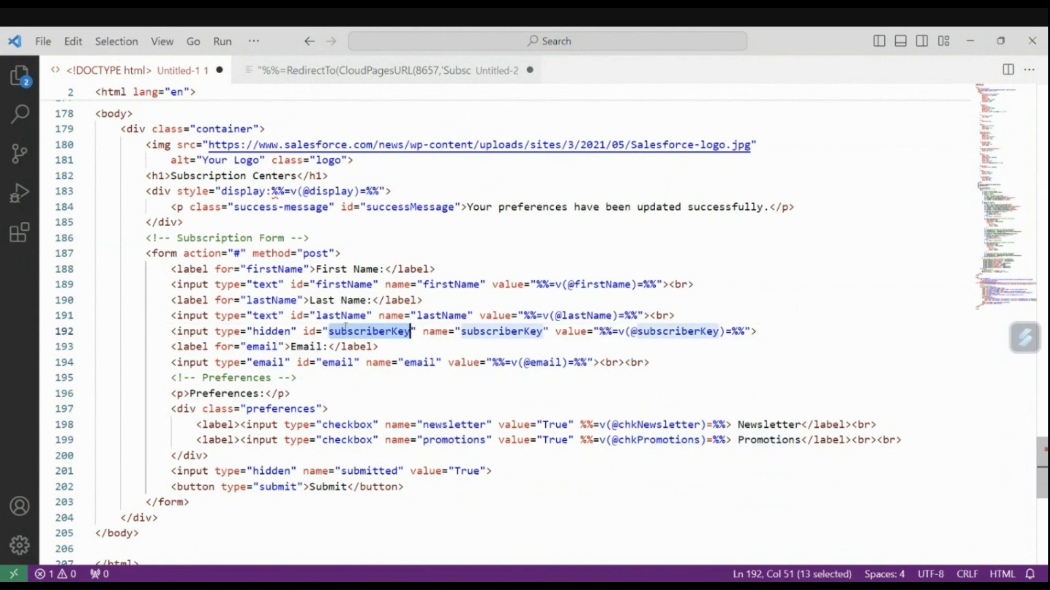
{"action": "double_click", "coordinate": [262, 331]}
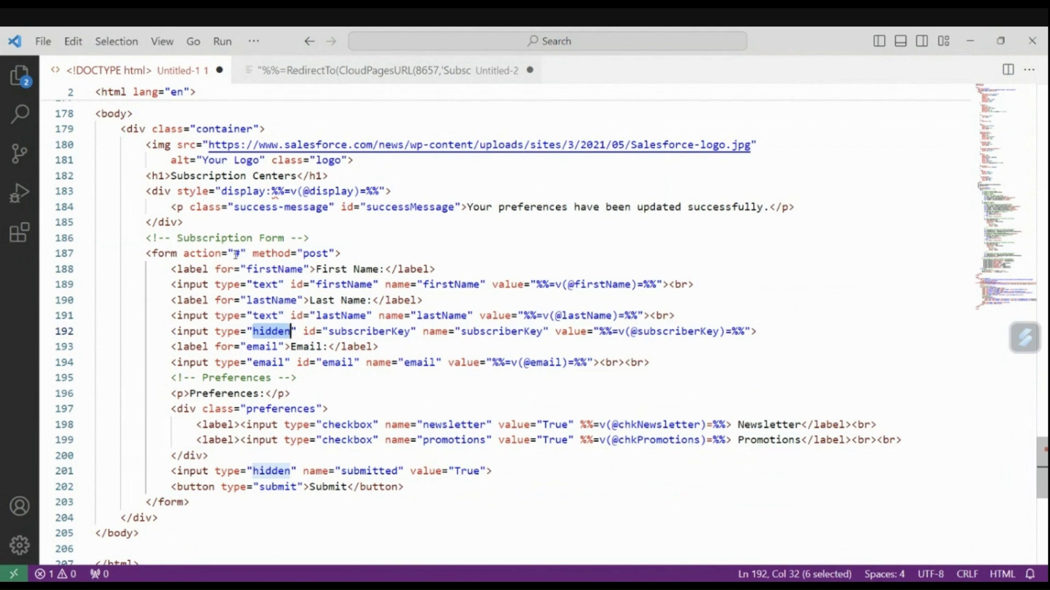
{"action": "scroll", "coordinate": [437, 383], "scroll_direction": "up", "scroll_amount": 15}
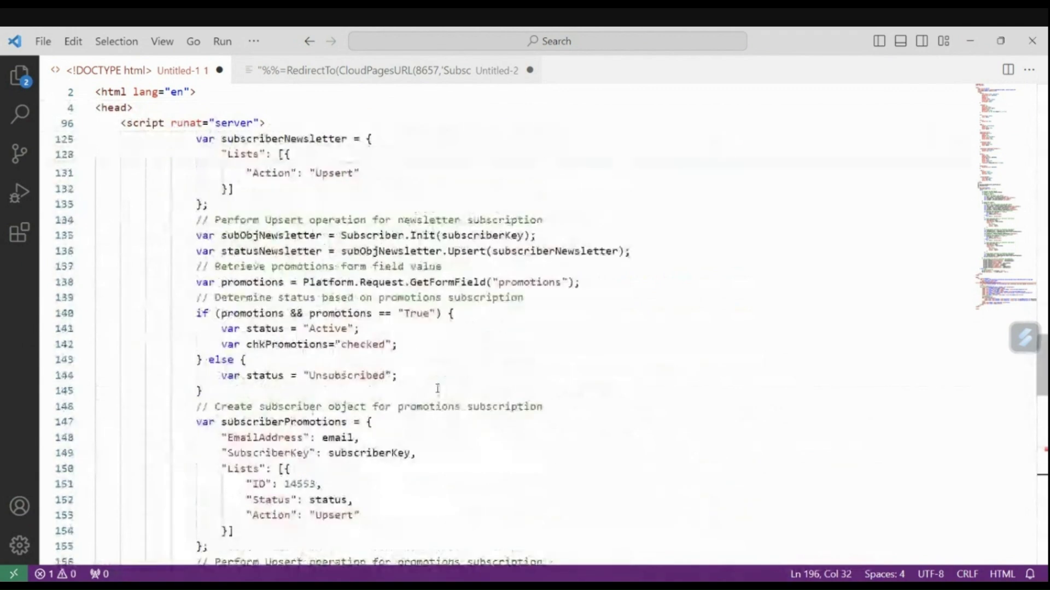
{"action": "scroll", "coordinate": [438, 388], "scroll_direction": "up", "scroll_amount": 13}
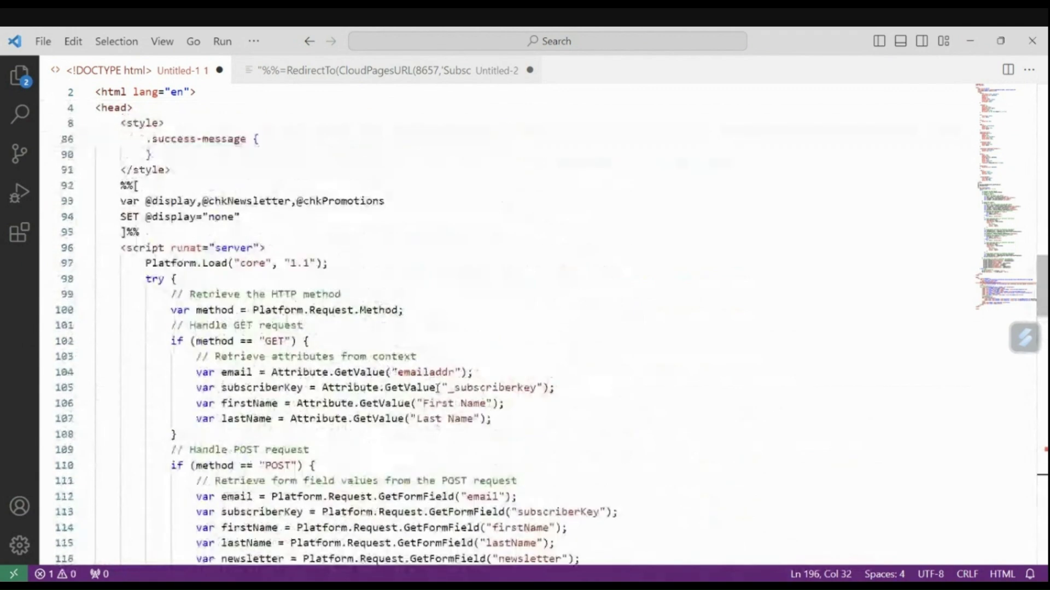
{"action": "scroll", "coordinate": [394, 355], "scroll_direction": "down", "scroll_amount": 1}
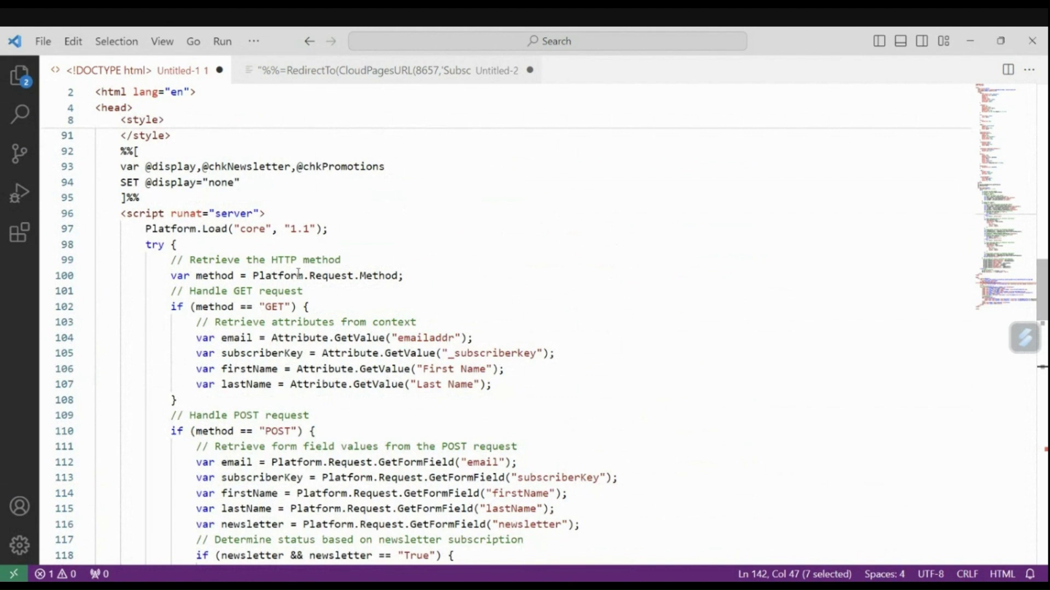
{"action": "triple_click", "coordinate": [372, 276]}
{"action": "double_click", "coordinate": [379, 276]}
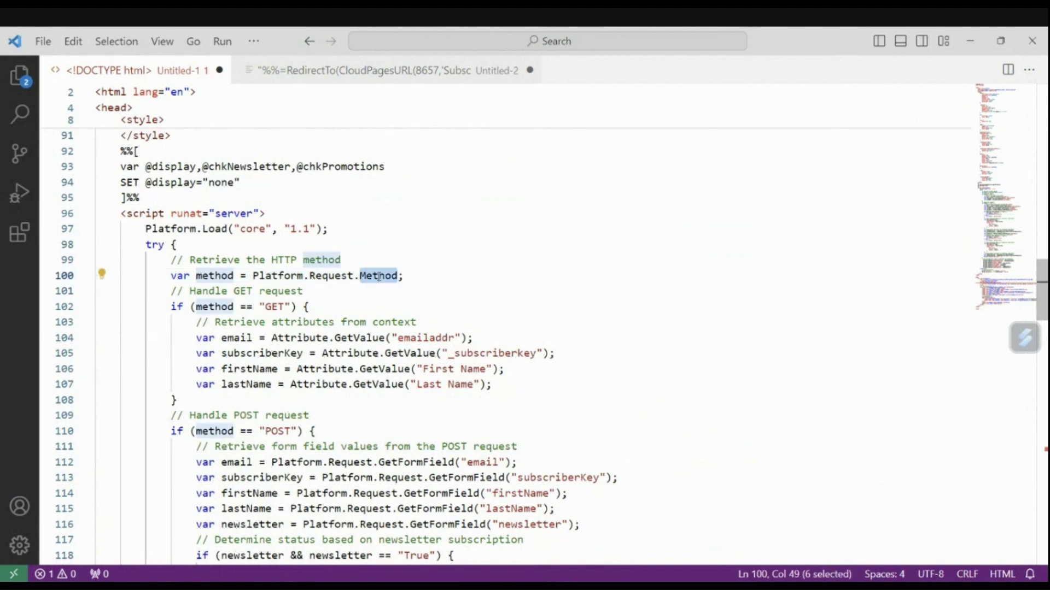
{"action": "scroll", "coordinate": [379, 276], "scroll_direction": "down", "scroll_amount": 1}
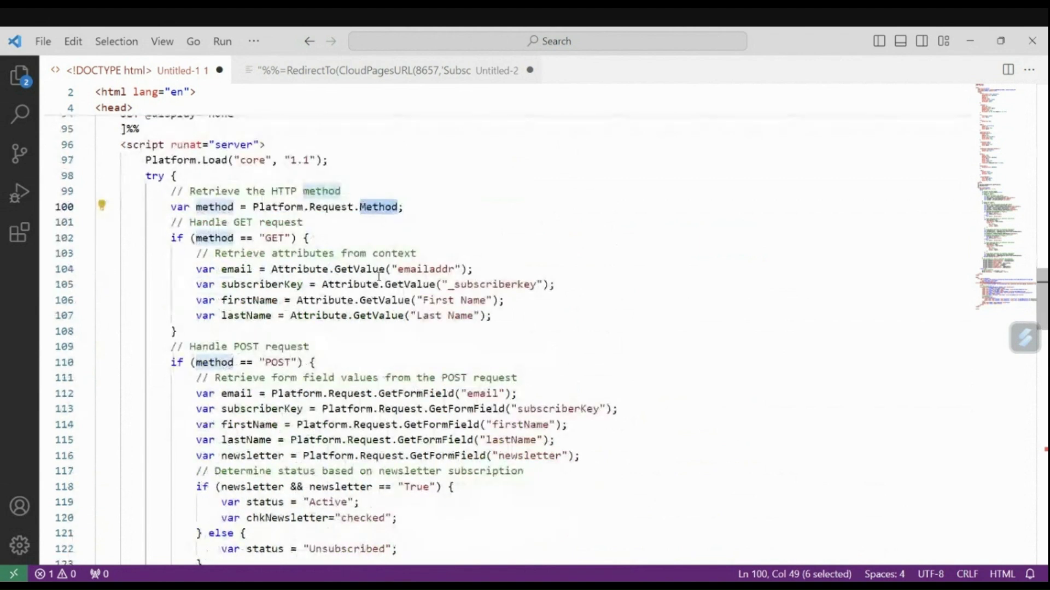
{"action": "left_click", "coordinate": [366, 344]}
{"action": "left_click", "coordinate": [277, 237]}
{"action": "double_click", "coordinate": [277, 238]}
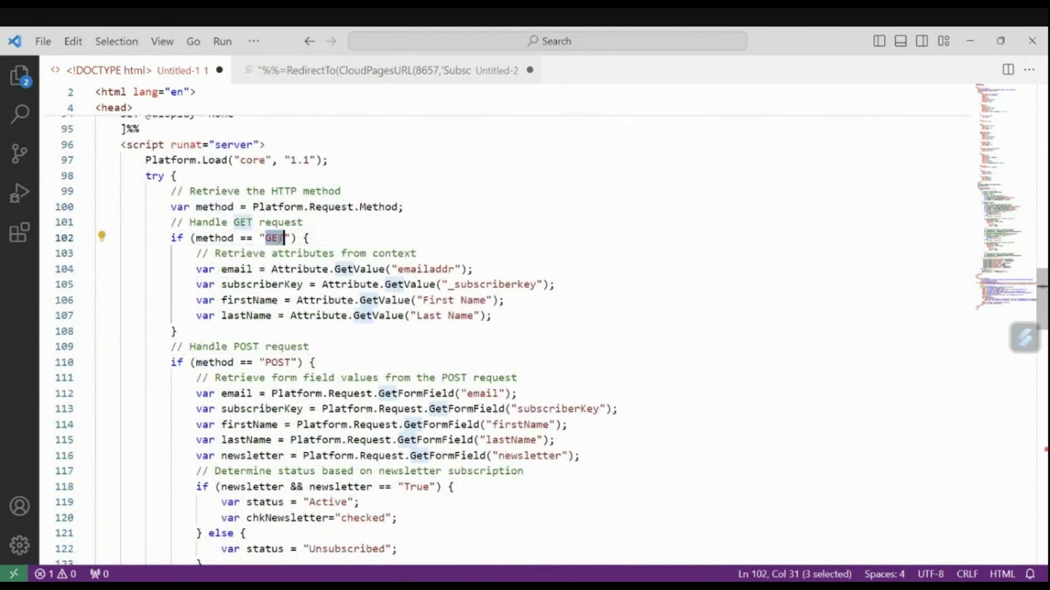
{"action": "double_click", "coordinate": [437, 340]}
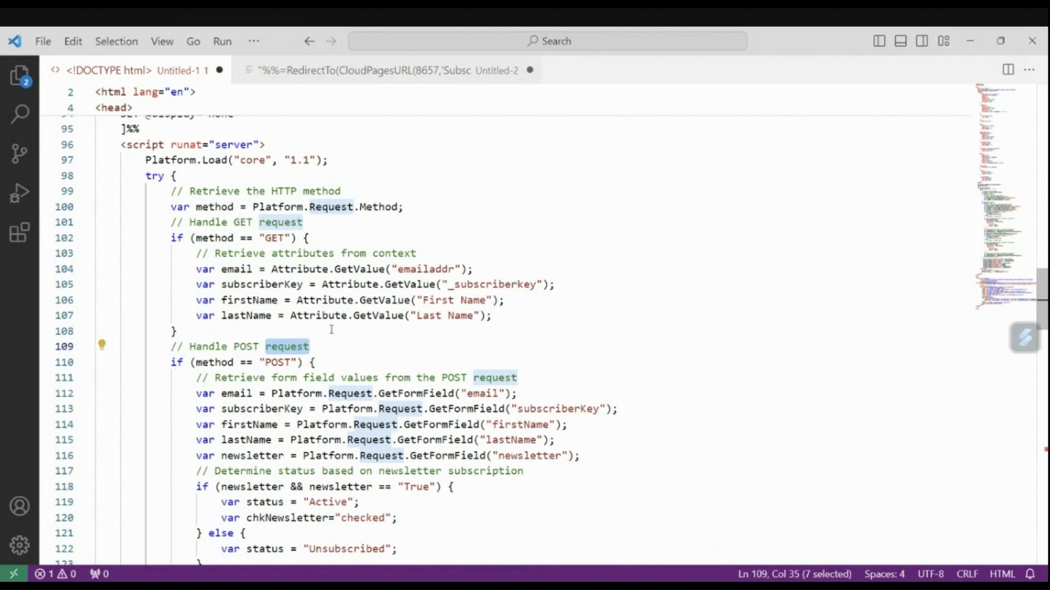
{"action": "double_click", "coordinate": [293, 269]}
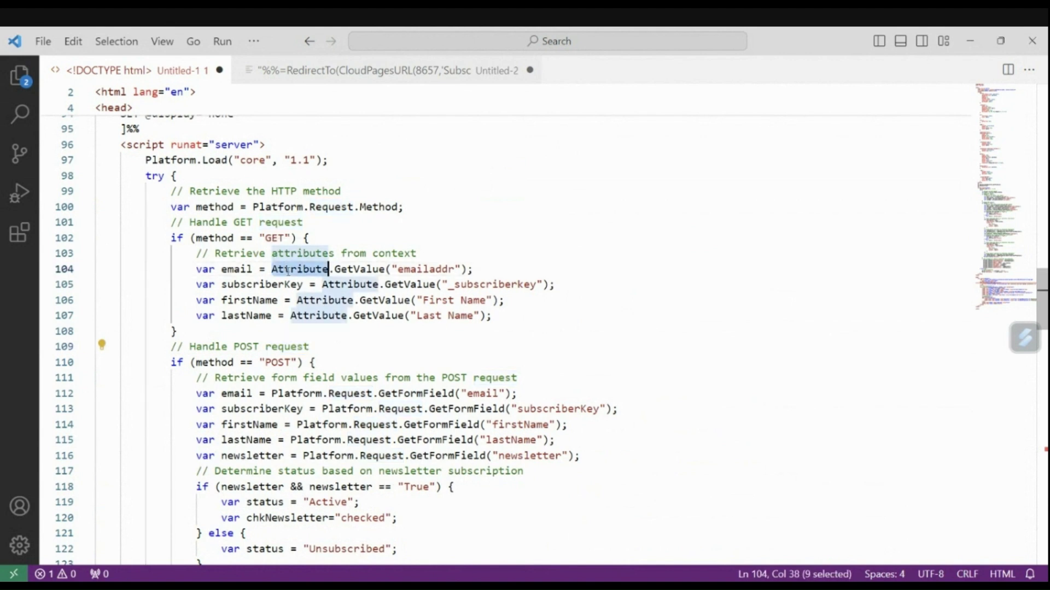
{"action": "double_click", "coordinate": [366, 269]}
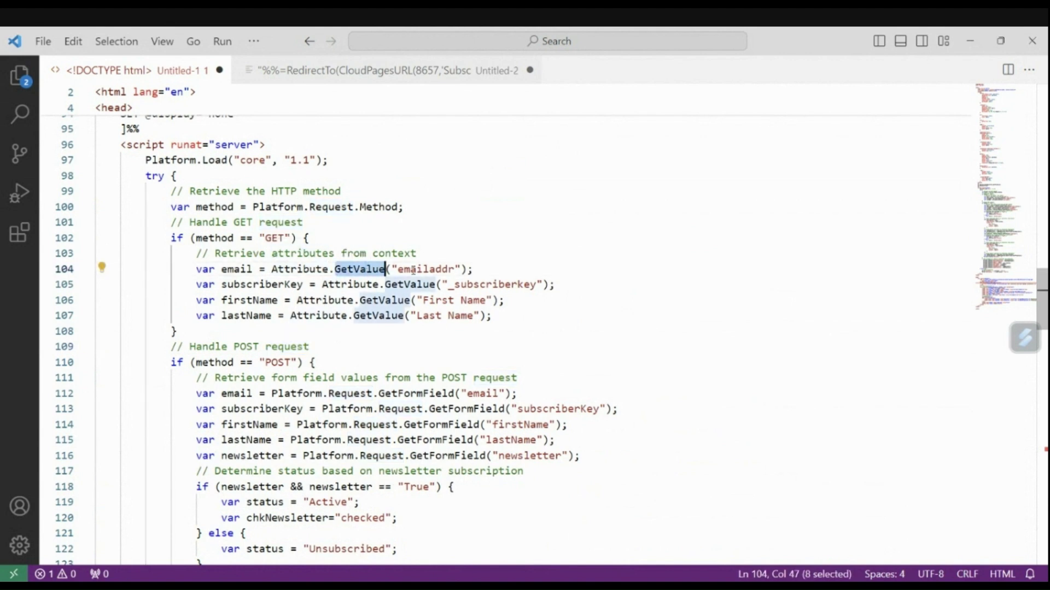
{"action": "double_click", "coordinate": [424, 270]}
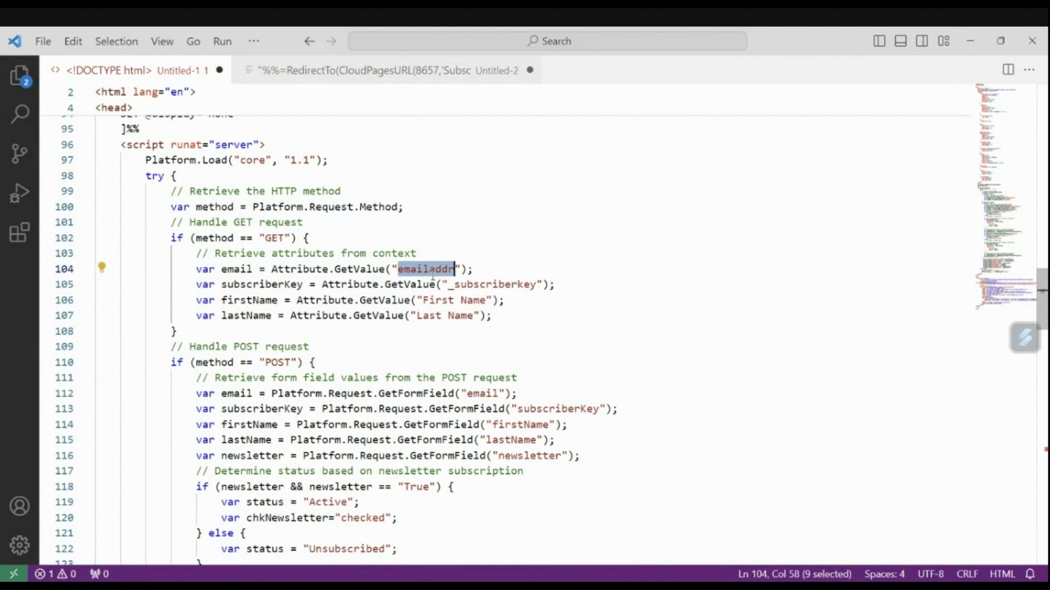
{"action": "double_click", "coordinate": [493, 286]}
{"action": "triple_click", "coordinate": [476, 300]}
{"action": "left_click", "coordinate": [442, 315]}
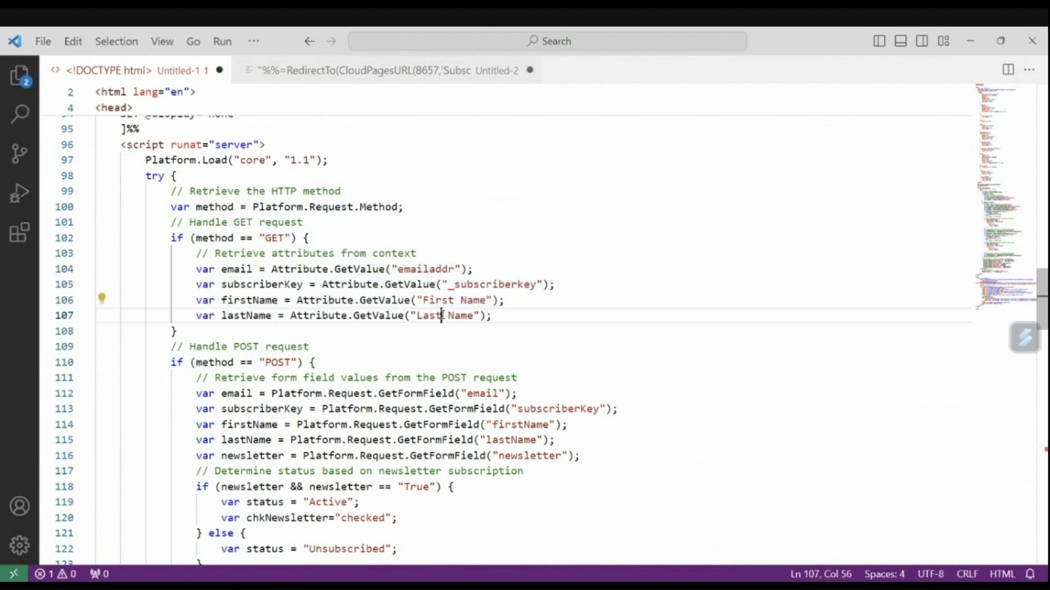
{"action": "key", "text": "shift+alt+Right"}
{"action": "key", "text": "shift+alt+Right"}
{"action": "left_click", "coordinate": [433, 300]}
{"action": "key", "text": "shift+alt+Right"}
{"action": "key", "text": "shift+alt+Right"}
{"action": "double_click", "coordinate": [429, 316]}
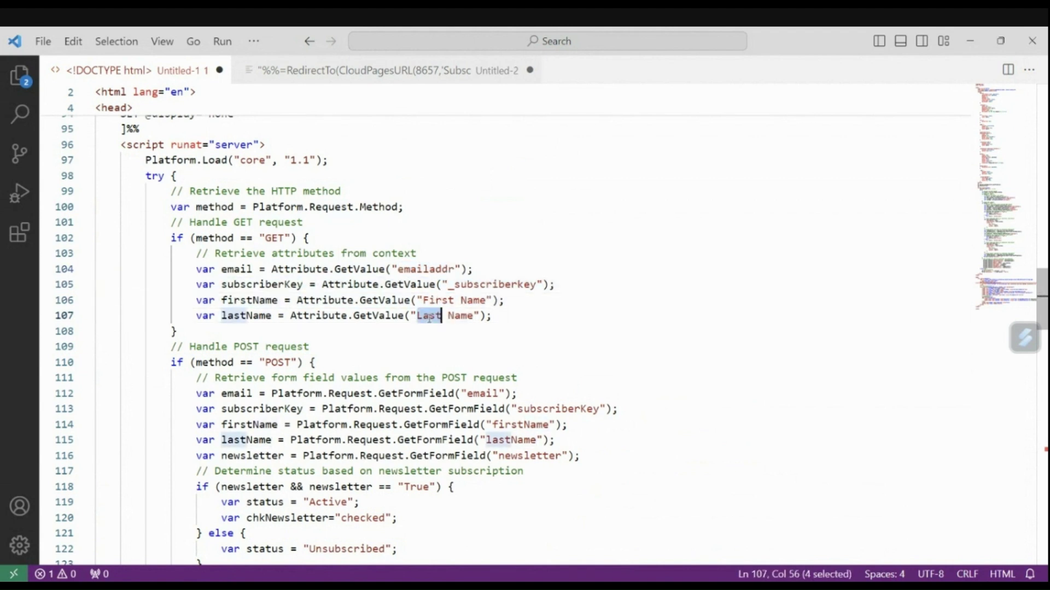
{"action": "key", "text": "shift+alt+Right"}
{"action": "left_click", "coordinate": [459, 327]}
{"action": "left_click", "coordinate": [466, 317]}
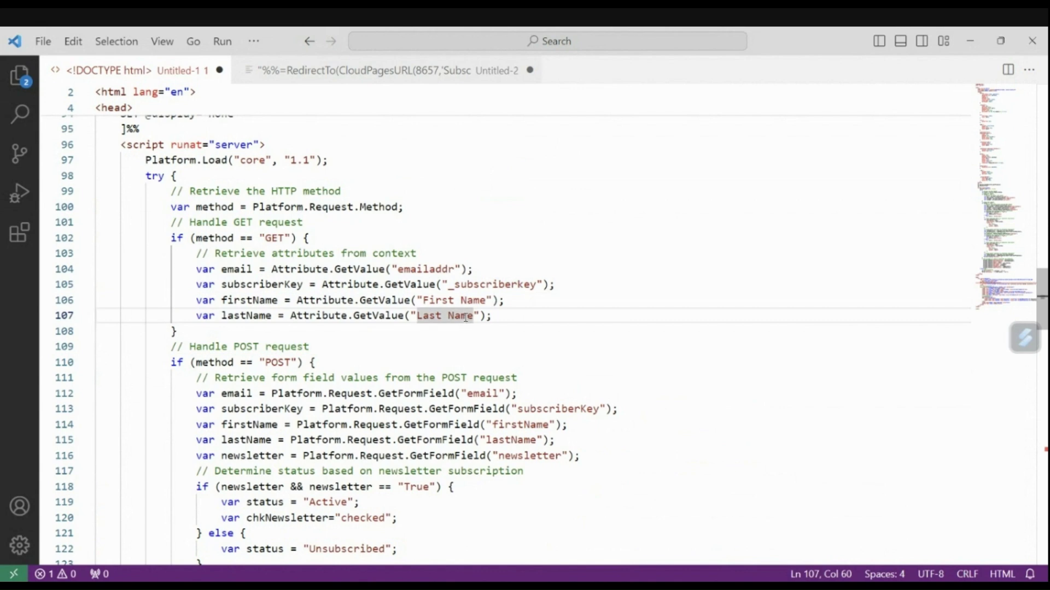
{"action": "scroll", "coordinate": [467, 317], "scroll_direction": "down", "scroll_amount": 2}
{"action": "key", "text": "Down"}
{"action": "key", "text": "Down"}
{"action": "key", "text": "Down"}
{"action": "scroll", "coordinate": [281, 260], "scroll_direction": "down", "scroll_amount": 1}
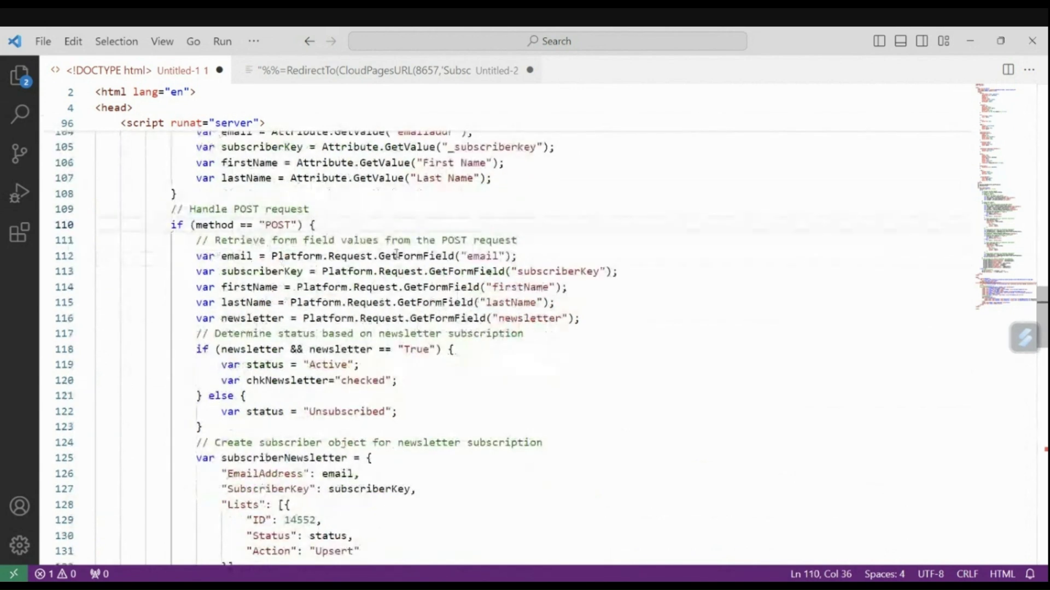
{"action": "double_click", "coordinate": [400, 256]}
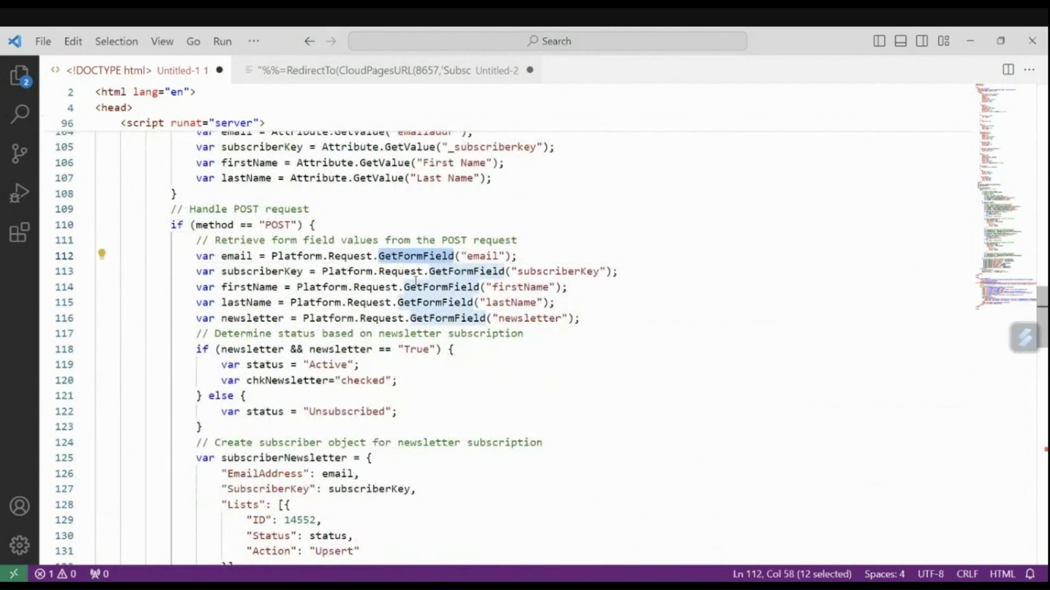
{"action": "scroll", "coordinate": [487, 395], "scroll_direction": "down", "scroll_amount": 3}
{"action": "scroll", "coordinate": [487, 395], "scroll_direction": "down", "scroll_amount": 16}
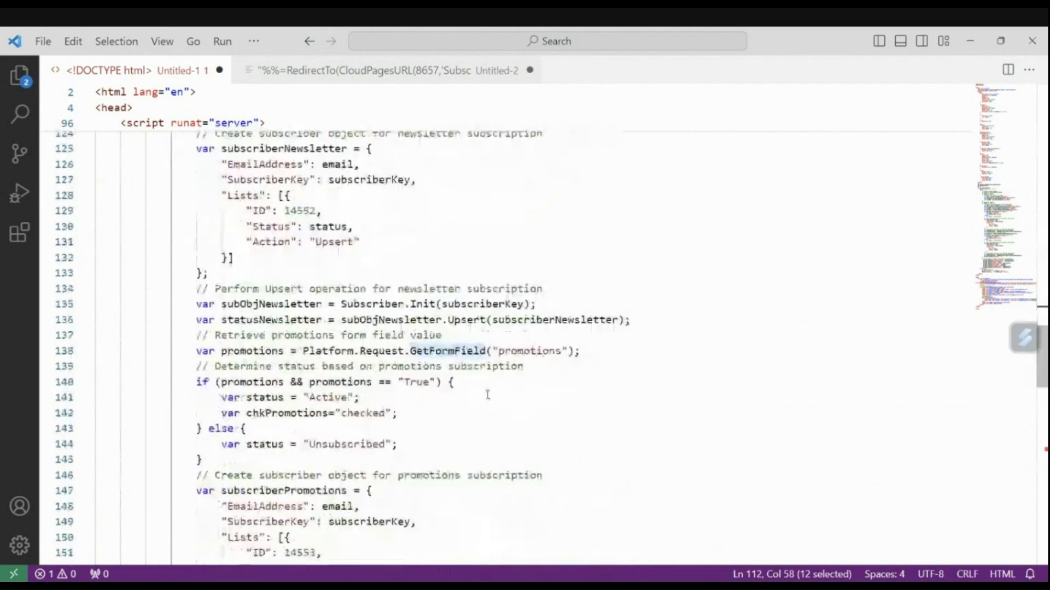
{"action": "scroll", "coordinate": [487, 394], "scroll_direction": "down", "scroll_amount": 4}
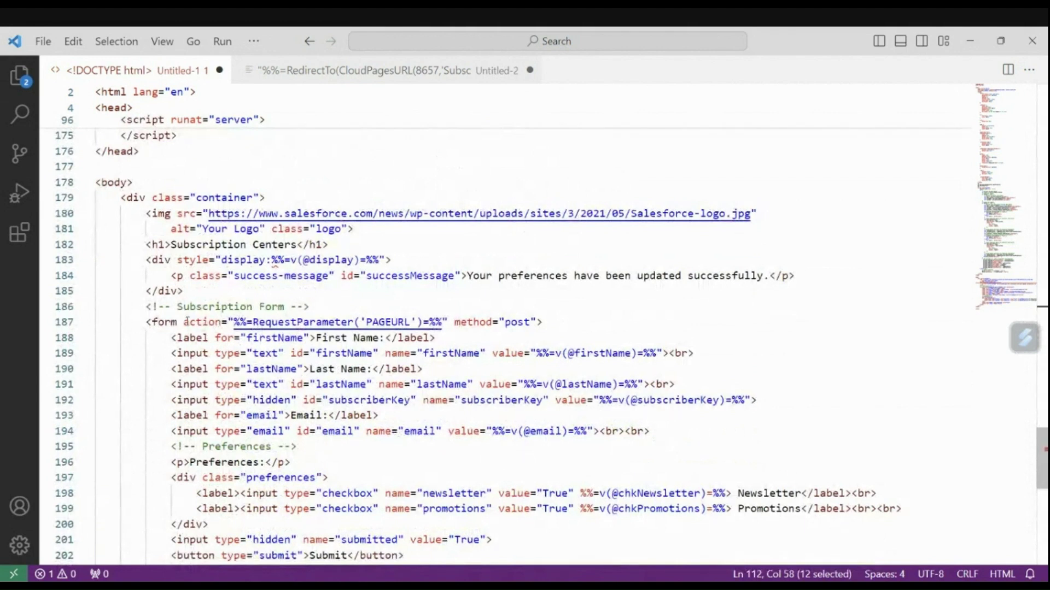
Review the preference form's firstName, lastName and hidden subscriberKey fields.
{"action": "double_click", "coordinate": [162, 322]}
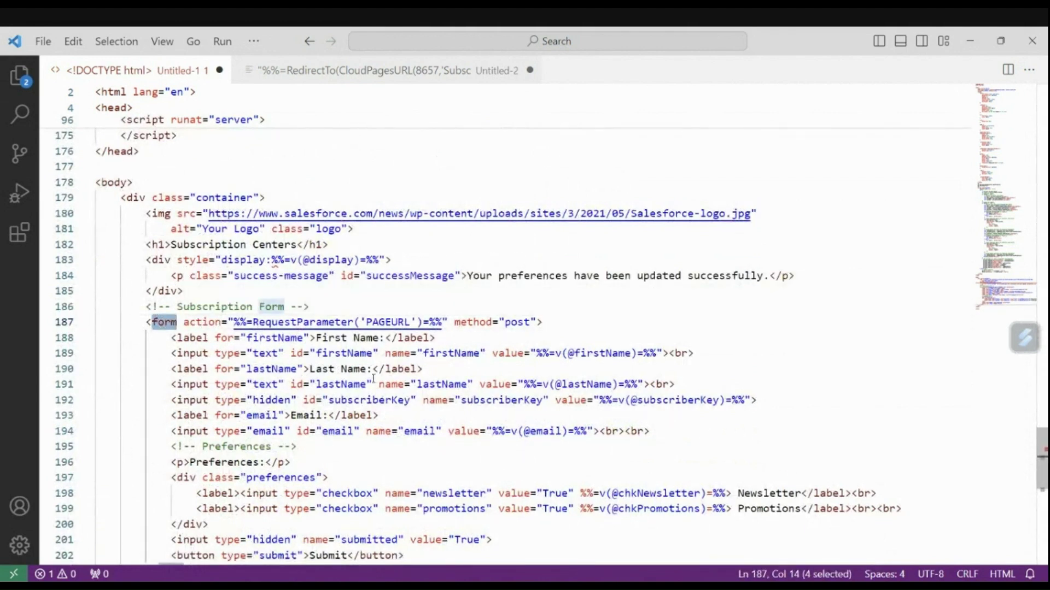
{"action": "double_click", "coordinate": [448, 352]}
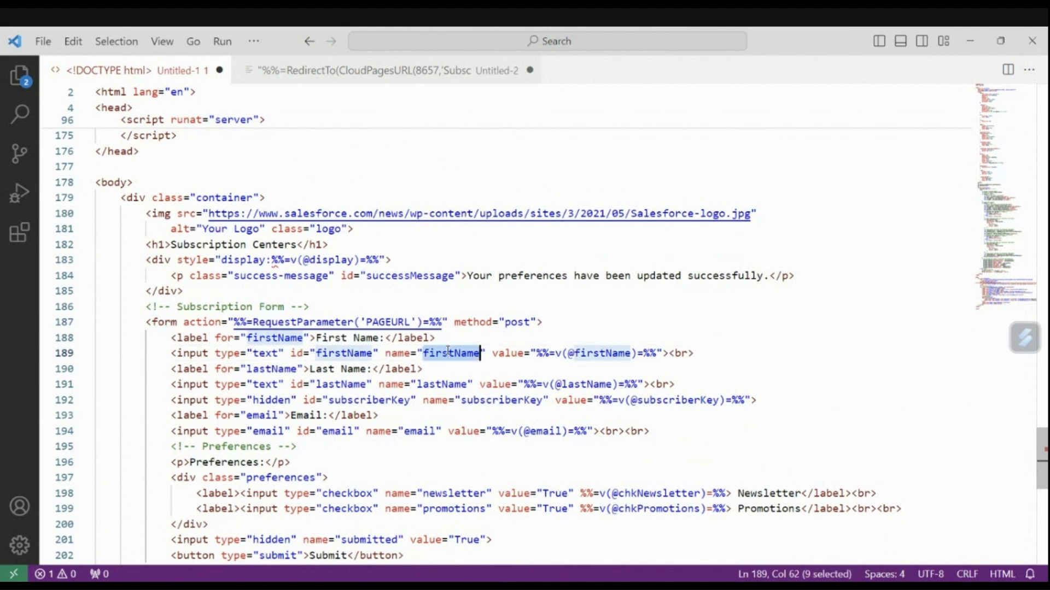
{"action": "double_click", "coordinate": [442, 385]}
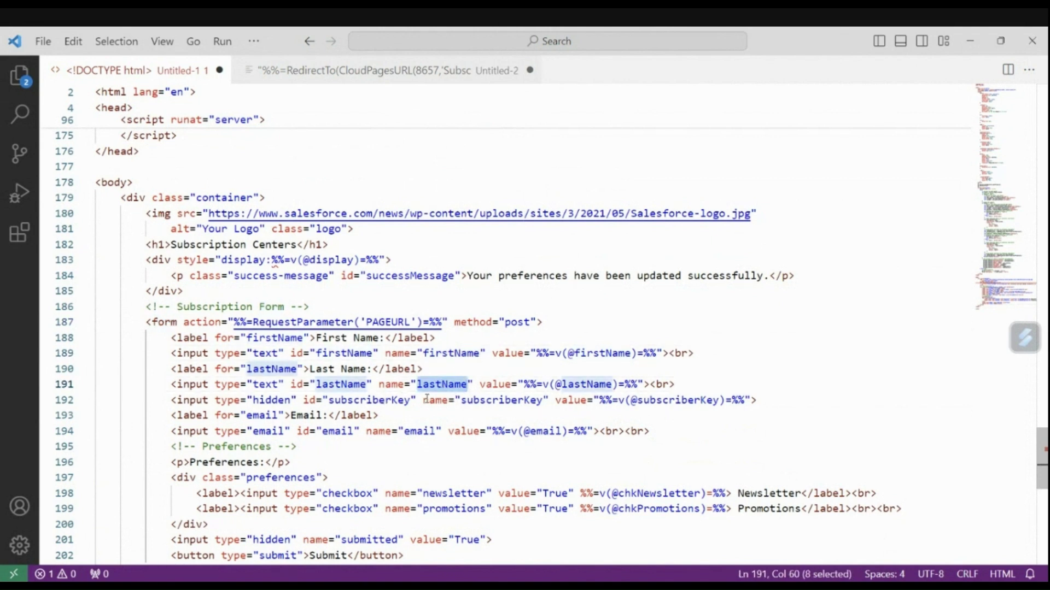
{"action": "triple_click", "coordinate": [487, 400]}
{"action": "left_click", "coordinate": [488, 400]}
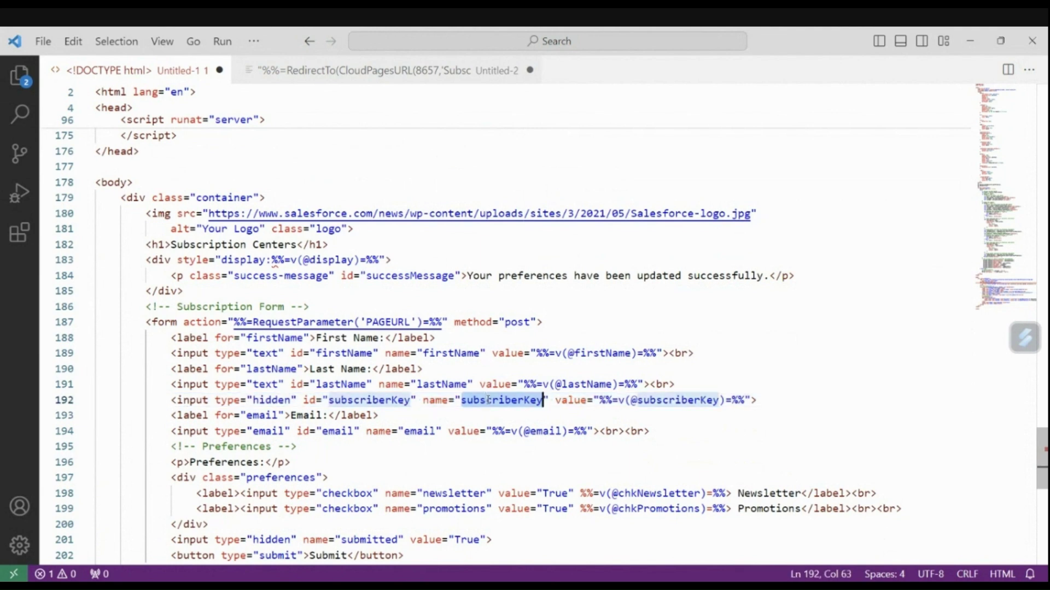
{"action": "scroll", "coordinate": [488, 400], "scroll_direction": "up", "scroll_amount": 10}
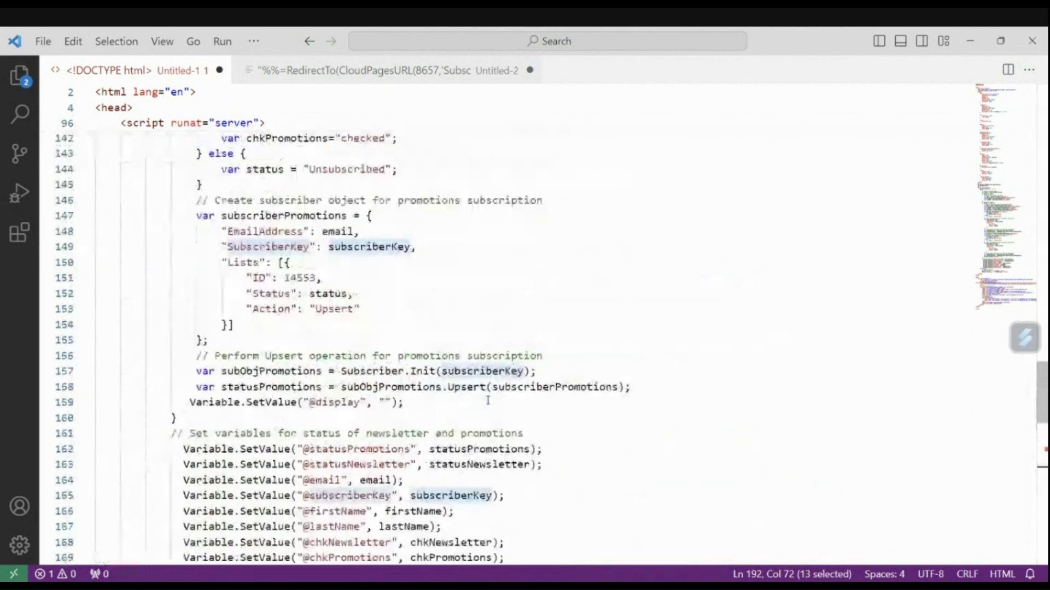
{"action": "scroll", "coordinate": [488, 400], "scroll_direction": "up", "scroll_amount": 6}
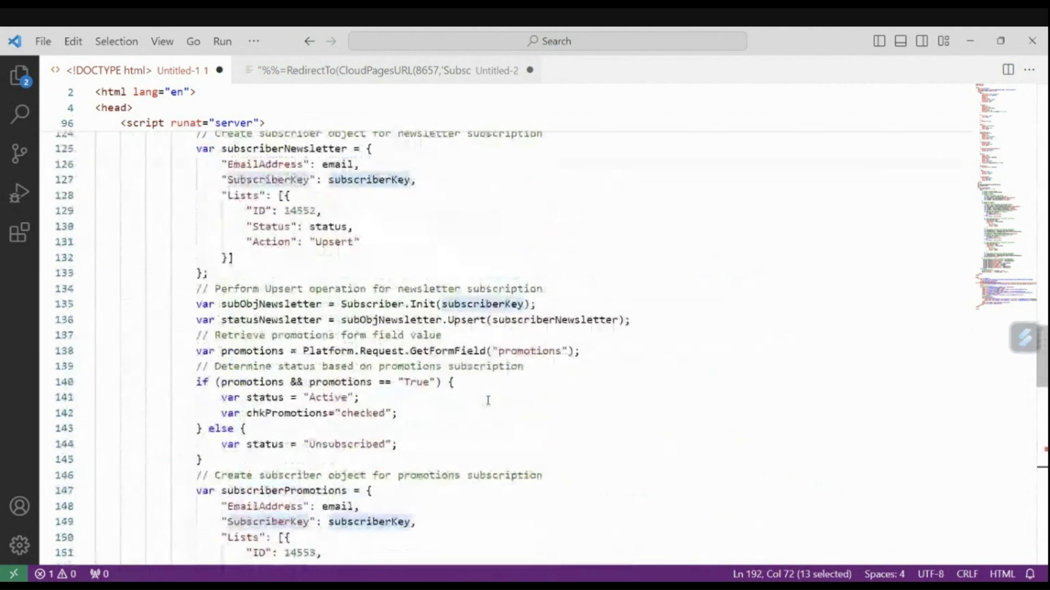
{"action": "left_click", "coordinate": [486, 400]}
{"action": "scroll", "coordinate": [423, 367], "scroll_direction": "up", "scroll_amount": 7}
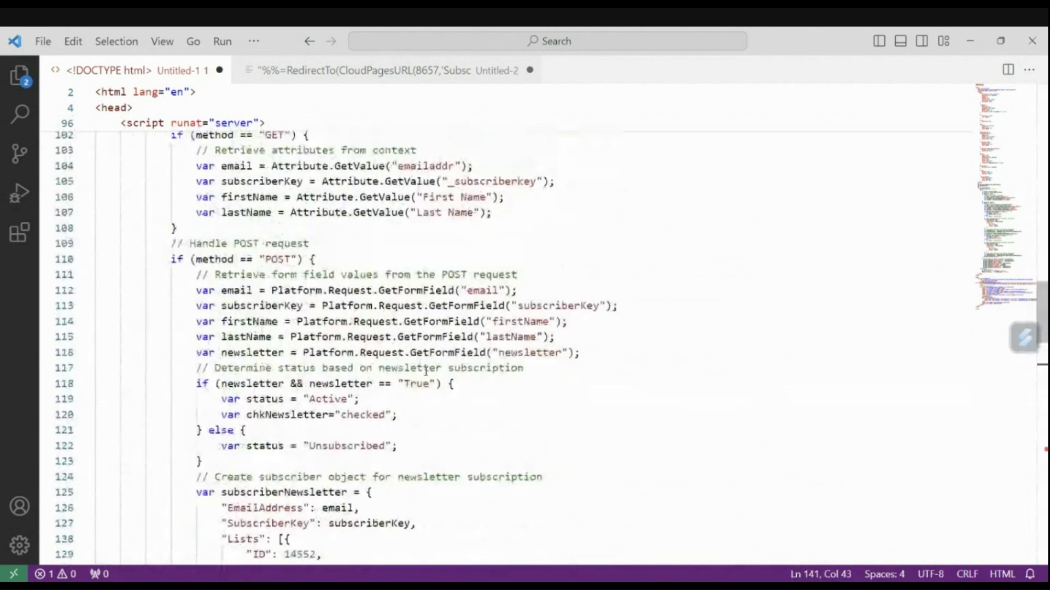
Check the GetFormField calls and newsletter list ID 14552, then select all the code.
{"action": "double_click", "coordinate": [406, 291]}
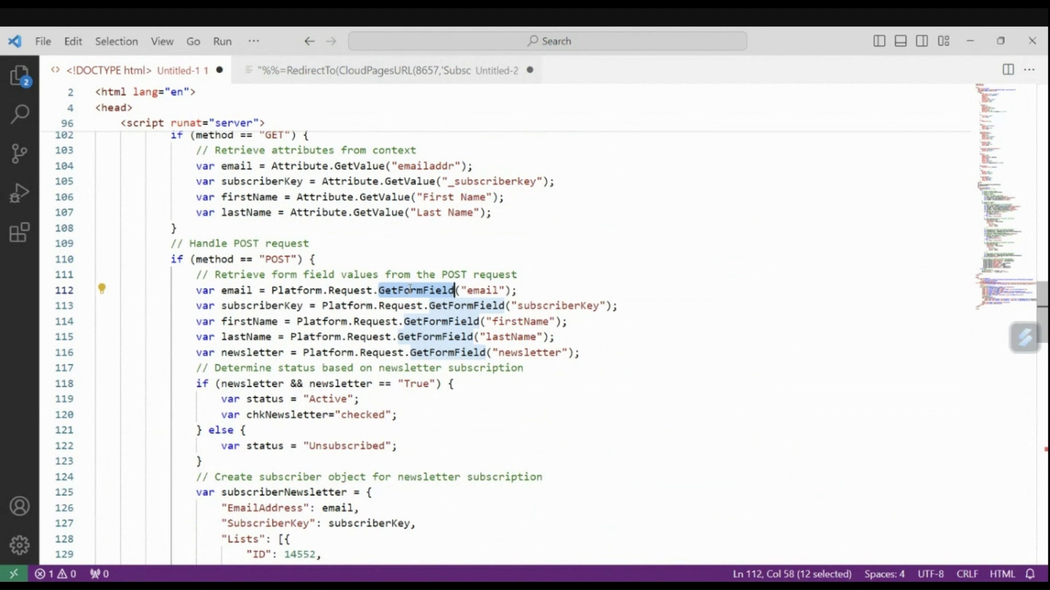
{"action": "scroll", "coordinate": [410, 289], "scroll_direction": "down", "scroll_amount": 4}
{"action": "left_click_drag", "start_coordinate": [196, 286], "coordinate": [234, 395]}
{"action": "left_click", "coordinate": [309, 348]}
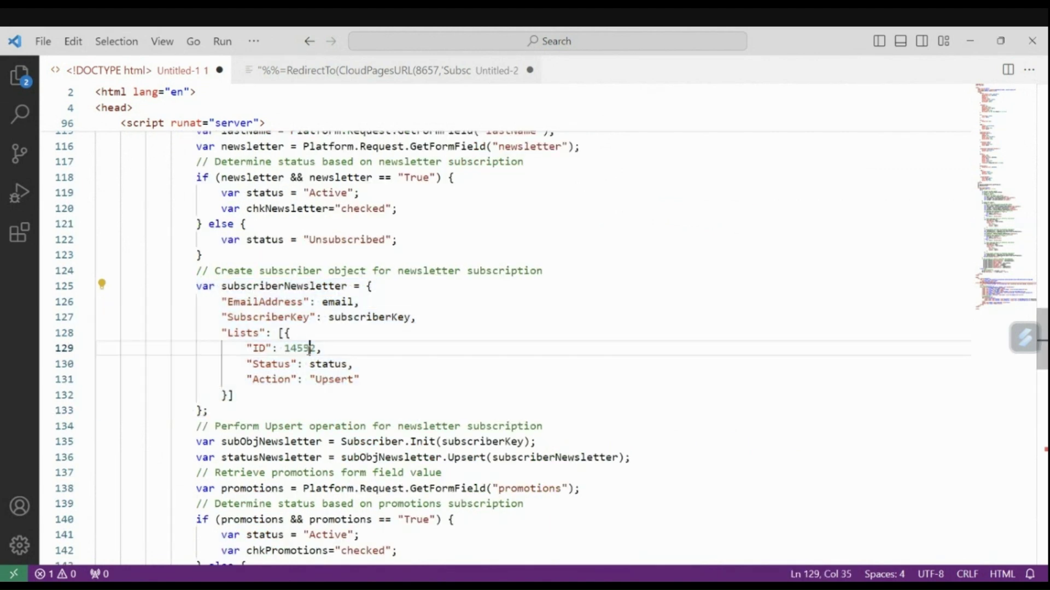
{"action": "double_click", "coordinate": [308, 349]}
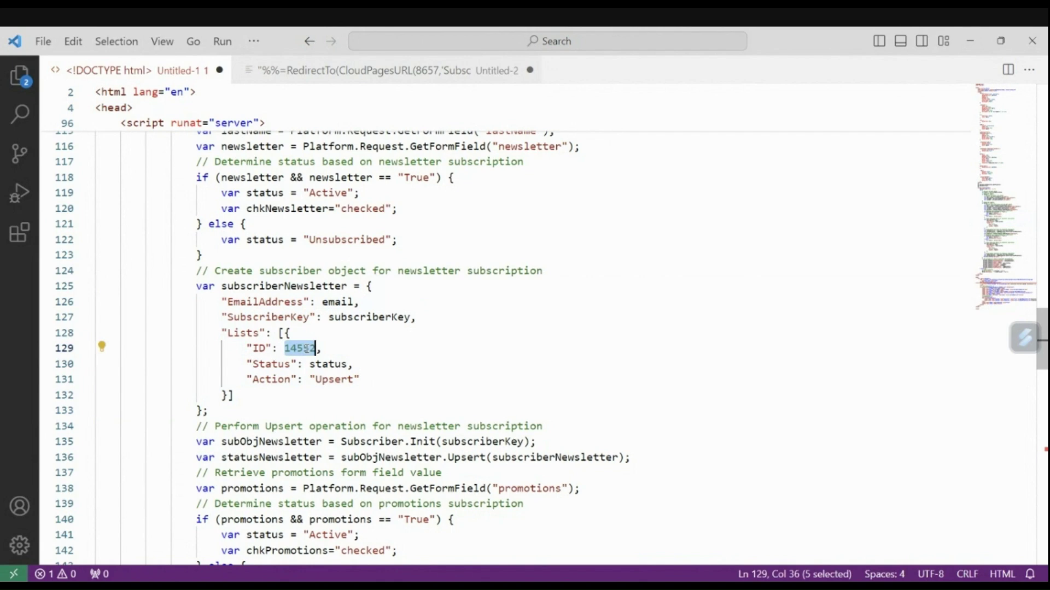
{"action": "scroll", "coordinate": [416, 358], "scroll_direction": "down", "scroll_amount": 15}
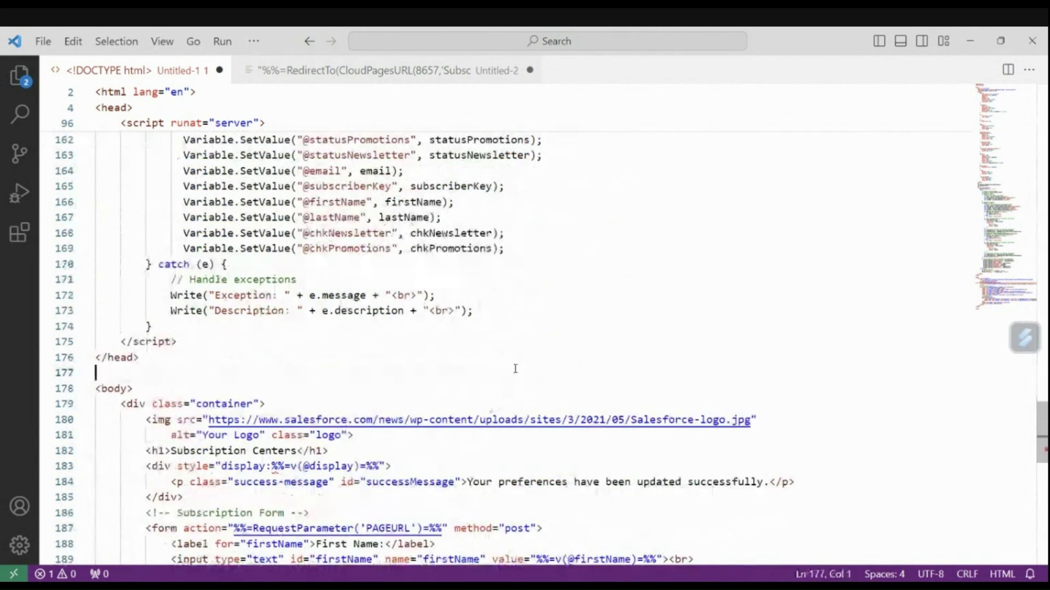
{"action": "left_click", "coordinate": [515, 372]}
{"action": "key", "text": "ctrl+a"}
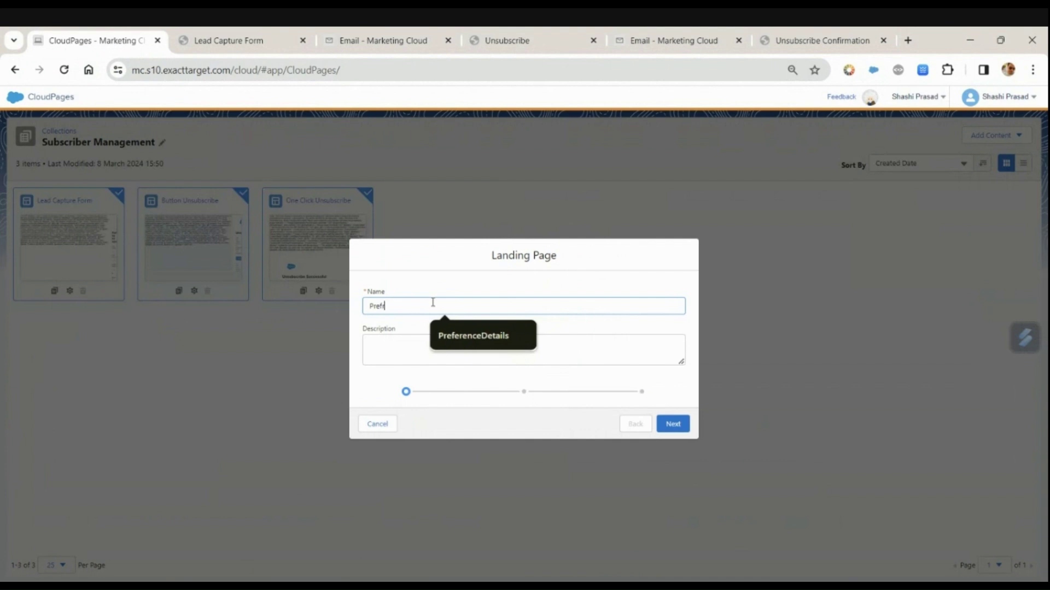
Finish entering the landing page name 'Preference Center', correcting a mistyped letter.
{"action": "type", "text": "refr"}
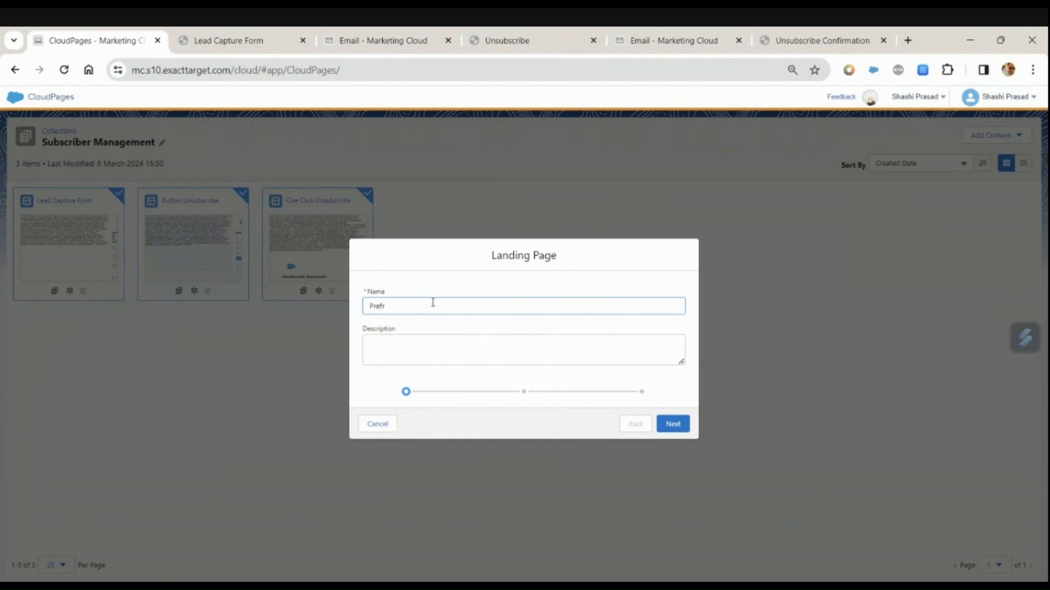
{"action": "key", "text": "BackSpace"}
{"action": "key", "text": "BackSpace"}
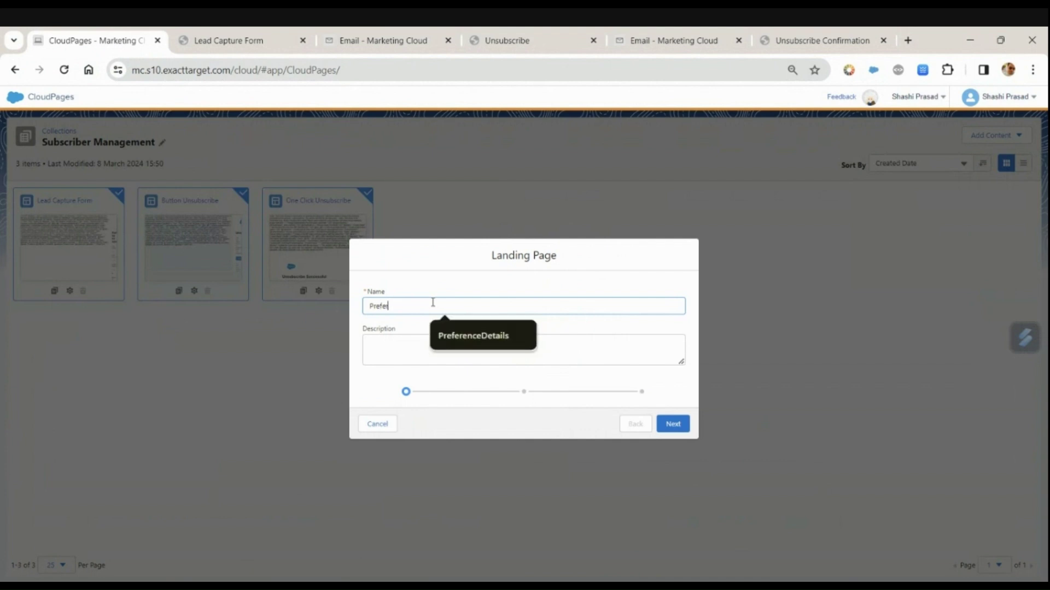
{"action": "type", "text": "ference"}
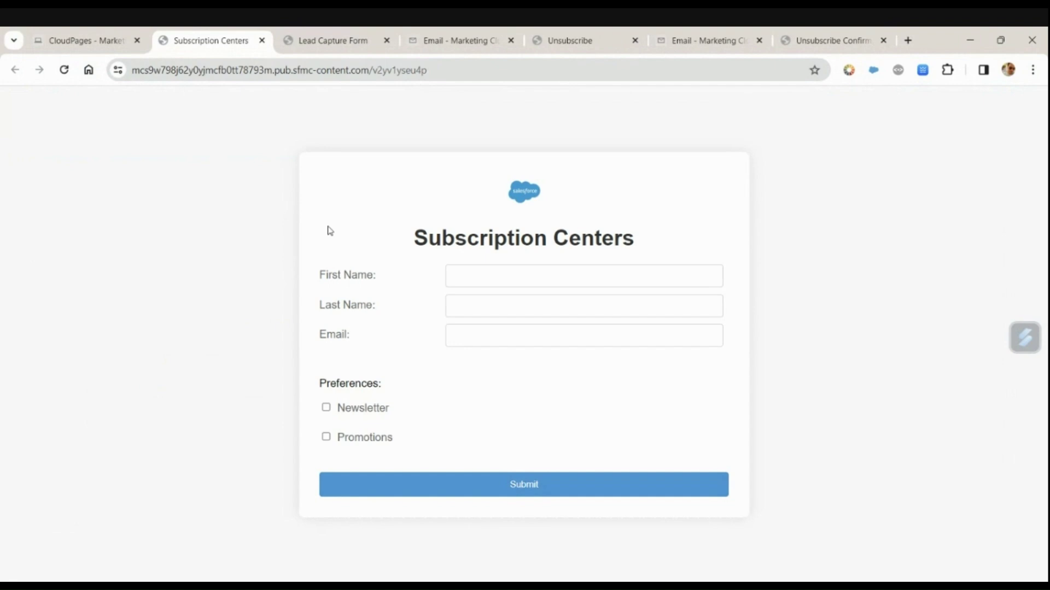
Close the published CloudPage tabs and return to the All Subscribers list.
{"action": "left_click", "coordinate": [262, 41]}
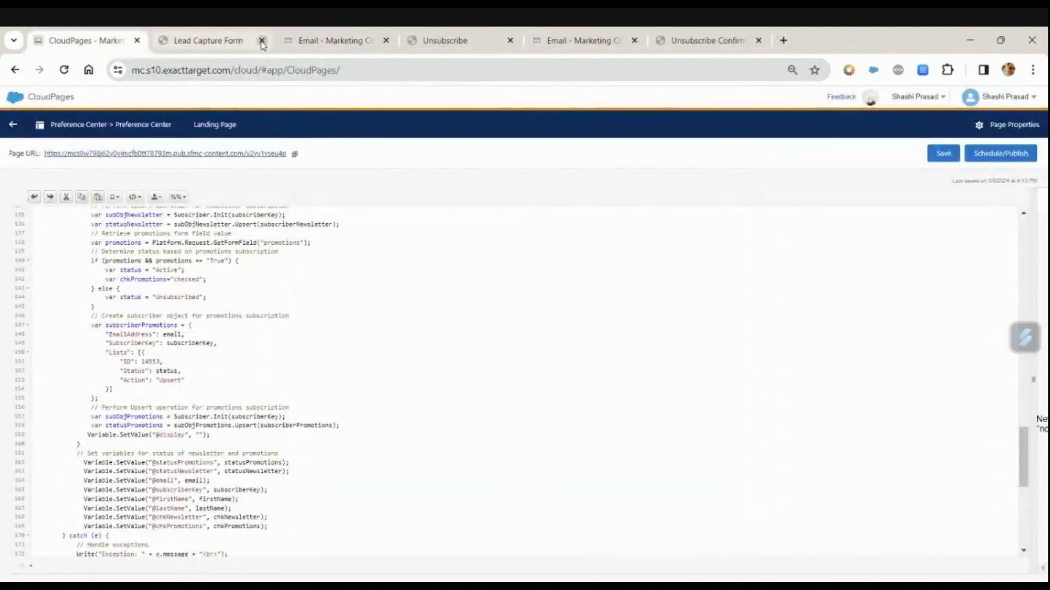
{"action": "left_click", "coordinate": [262, 41]}
{"action": "left_click", "coordinate": [386, 40]}
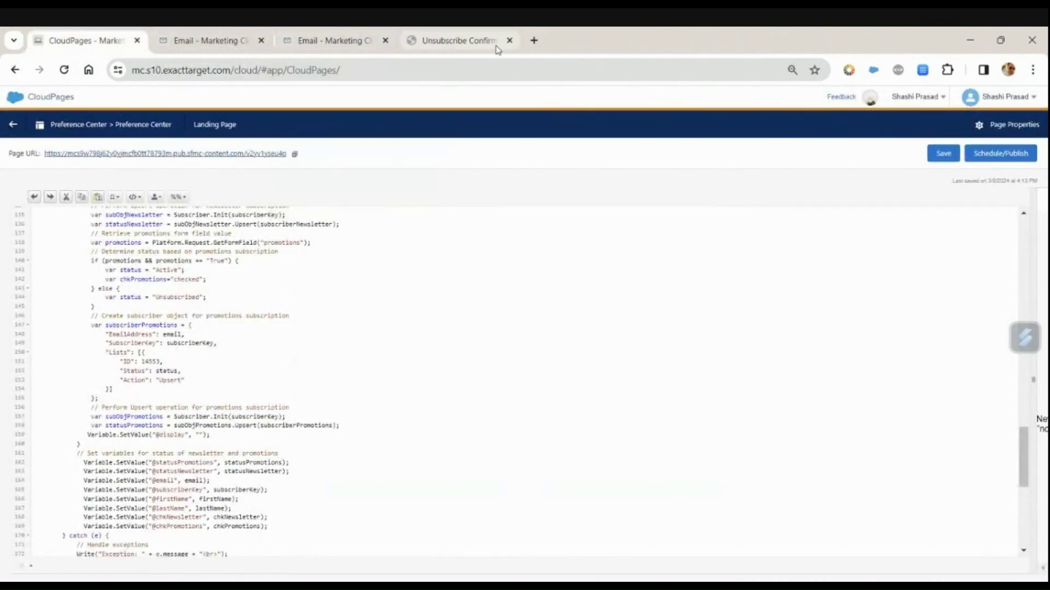
{"action": "left_click", "coordinate": [509, 41]}
{"action": "left_click", "coordinate": [297, 42]}
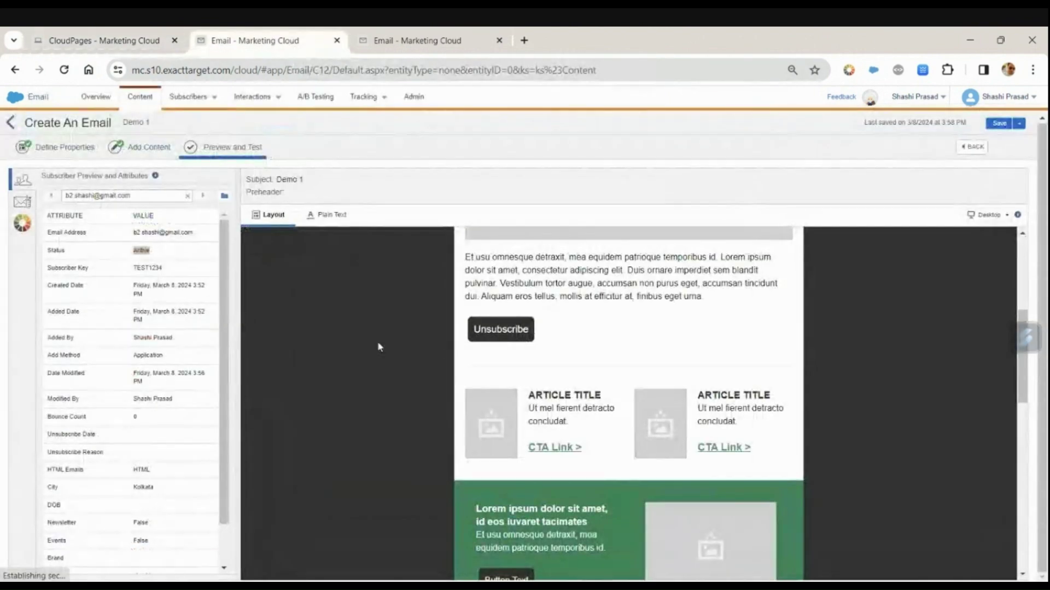
{"action": "left_click", "coordinate": [437, 42]}
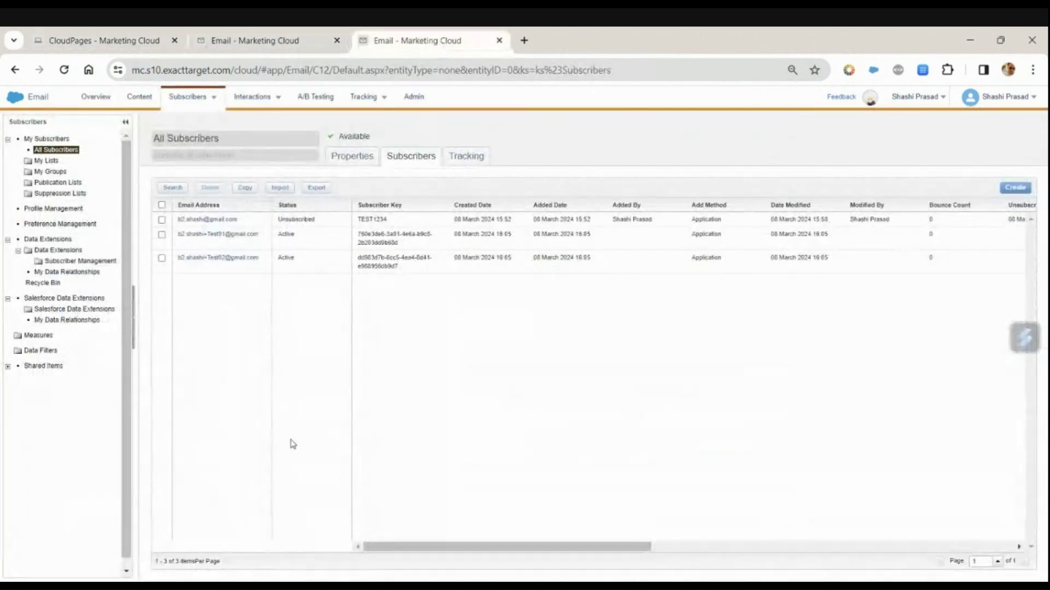
Autofill a test subscriber's City (Kolkata), First Name and Last Name attributes.
{"action": "left_click", "coordinate": [212, 236]}
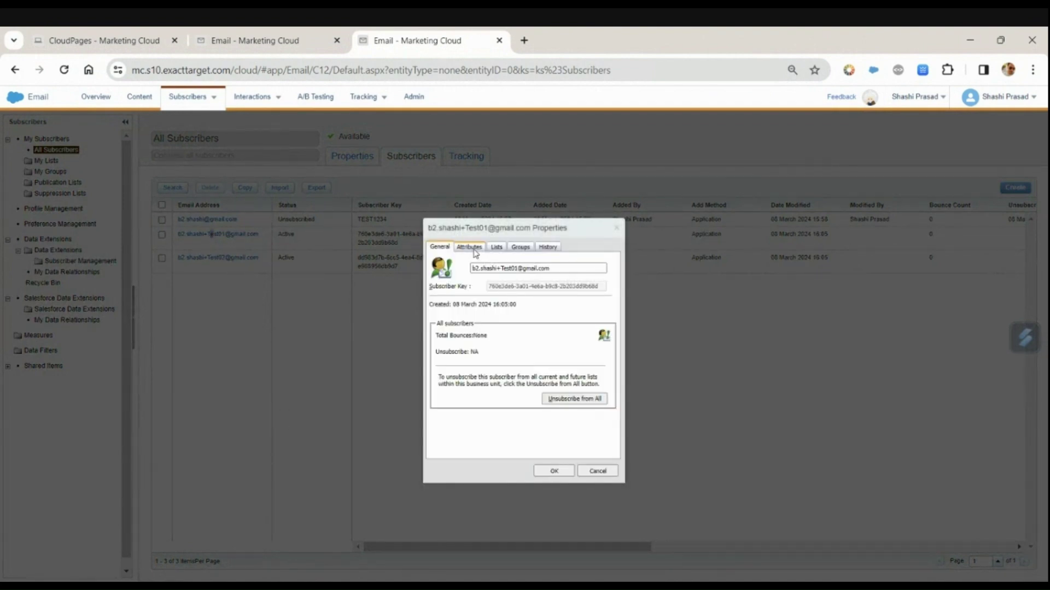
{"action": "left_click", "coordinate": [475, 249]}
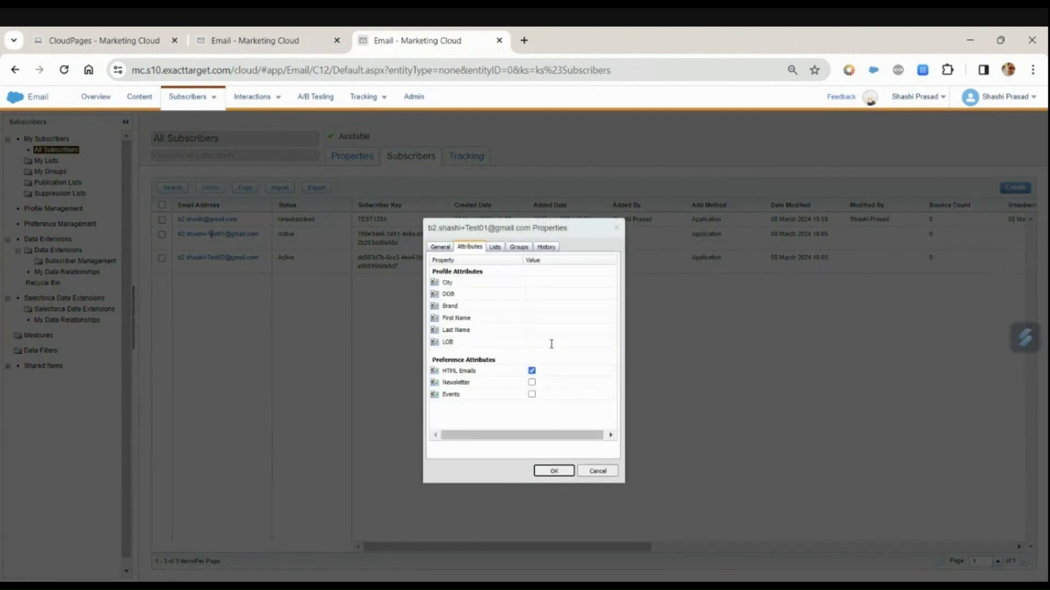
{"action": "left_click", "coordinate": [540, 316]}
{"action": "left_click", "coordinate": [589, 350]}
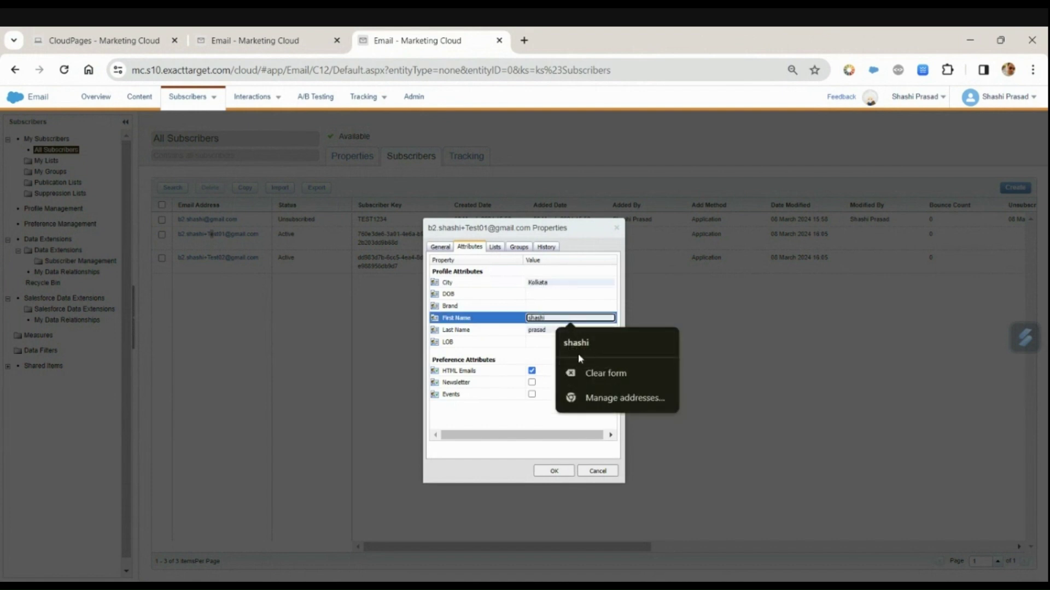
{"action": "left_click", "coordinate": [509, 444]}
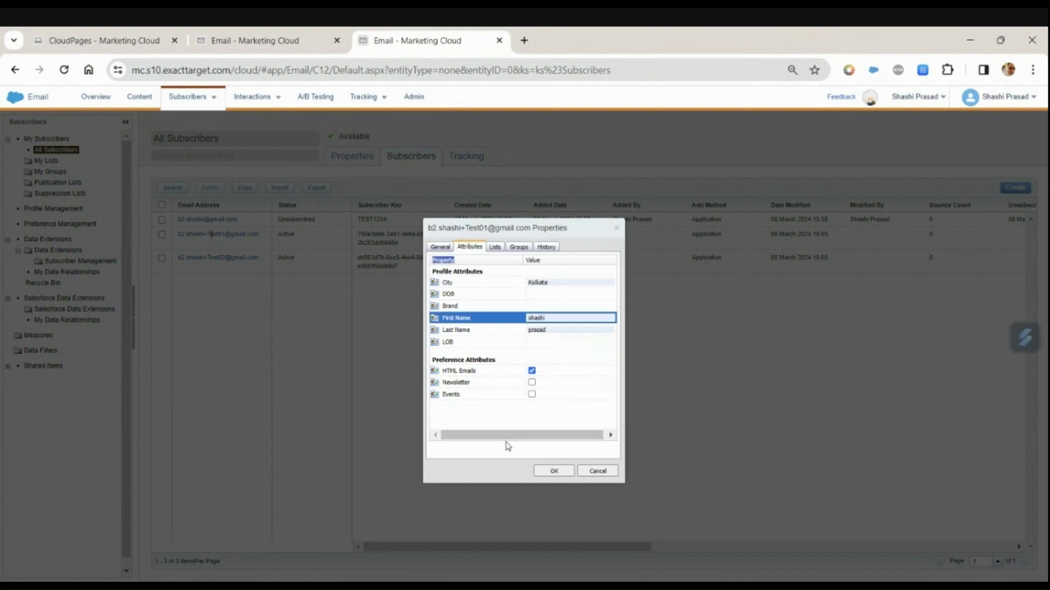
Save the subscriber's properties and go back to editing the email content.
{"action": "left_click", "coordinate": [562, 474]}
{"action": "left_click", "coordinate": [268, 41]}
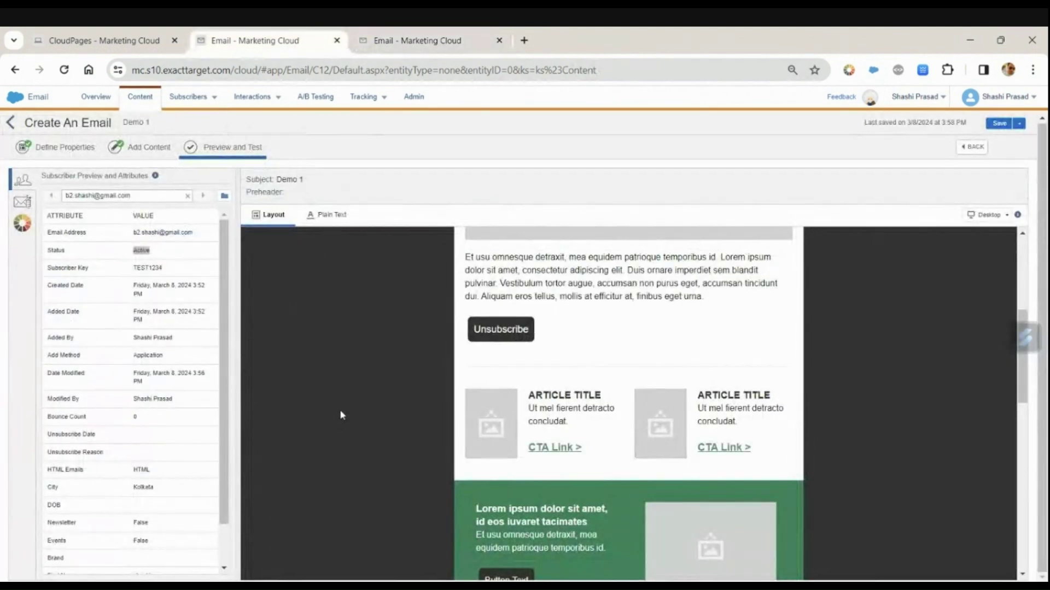
{"action": "double_click", "coordinate": [148, 147]}
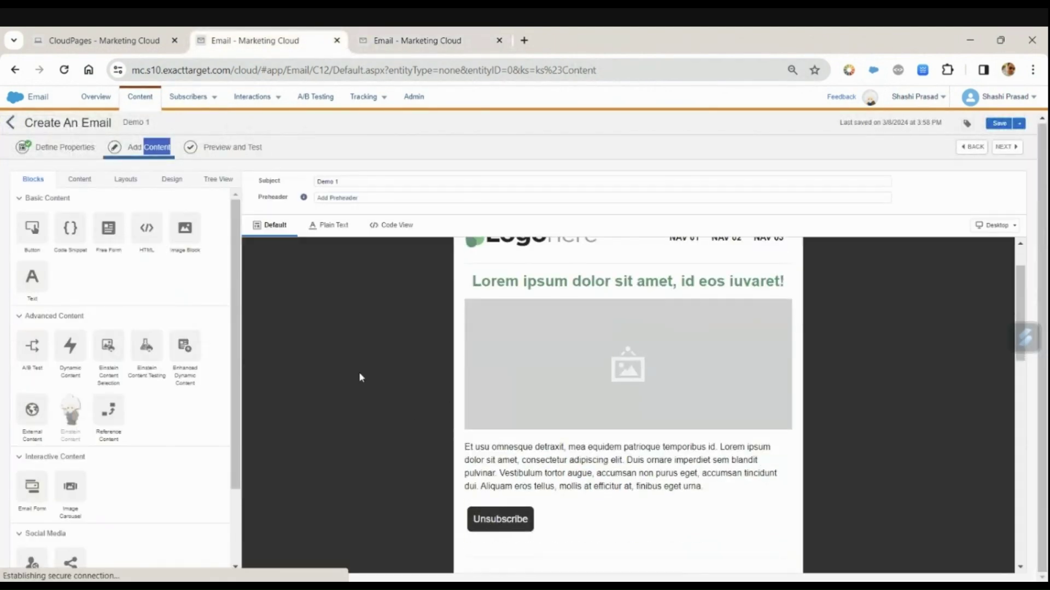
Link the Unsubscribe button to the 'Preference Center' CloudPages landing page.
{"action": "left_click", "coordinate": [628, 517]}
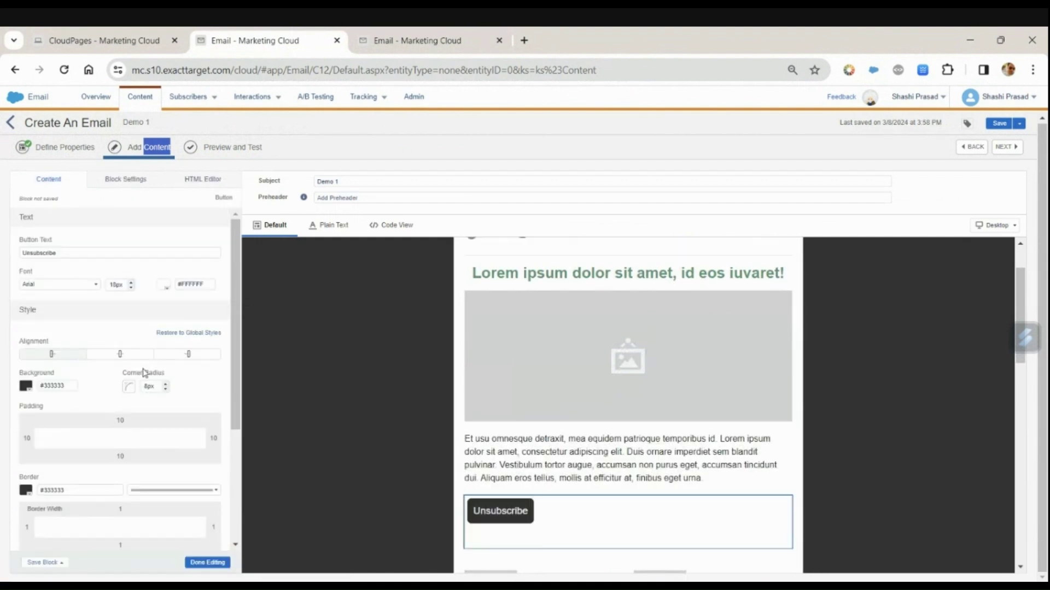
{"action": "scroll", "coordinate": [145, 374], "scroll_direction": "down", "scroll_amount": 3}
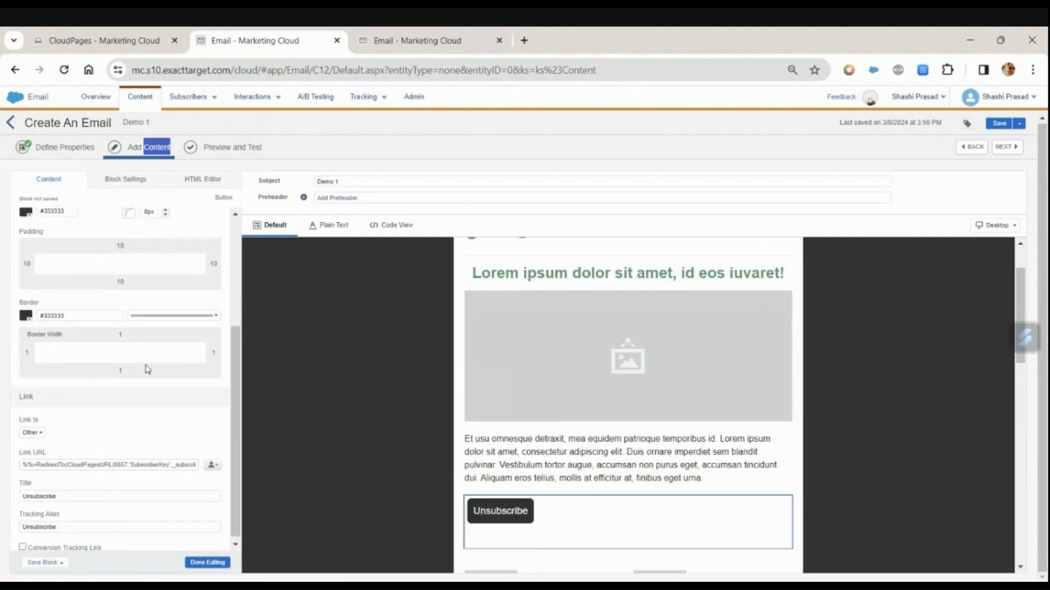
{"action": "left_click", "coordinate": [28, 431]}
{"action": "left_click", "coordinate": [69, 497]}
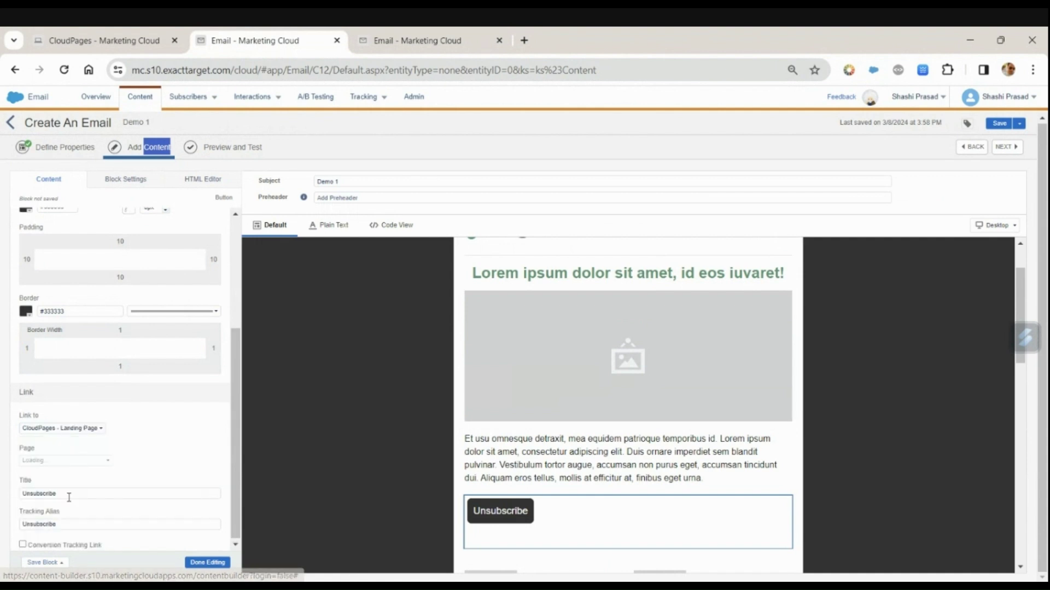
{"action": "left_click", "coordinate": [57, 462]}
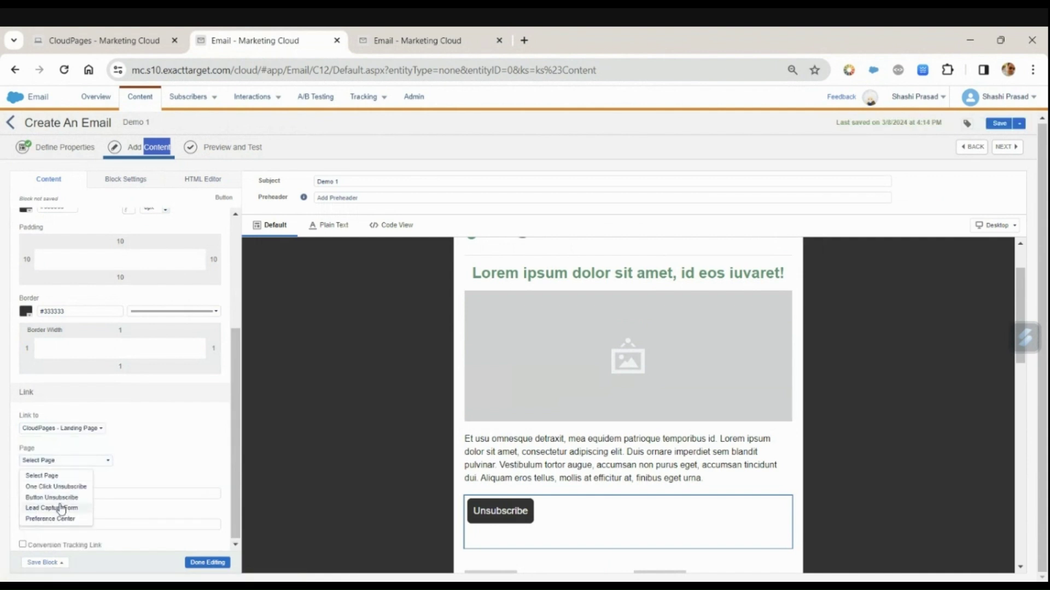
{"action": "left_click", "coordinate": [53, 518]}
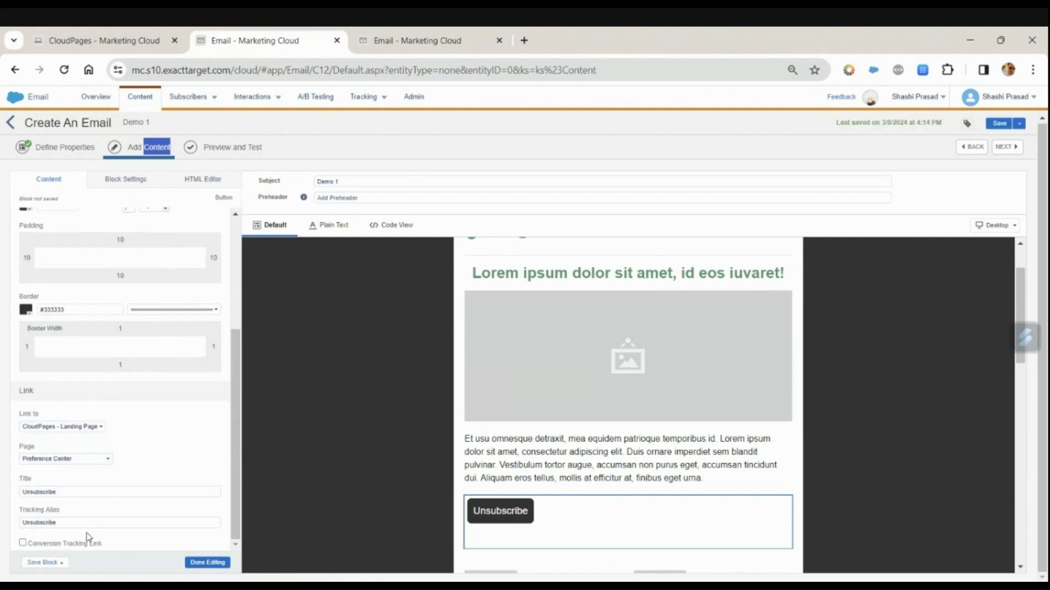
{"action": "left_click", "coordinate": [205, 563]}
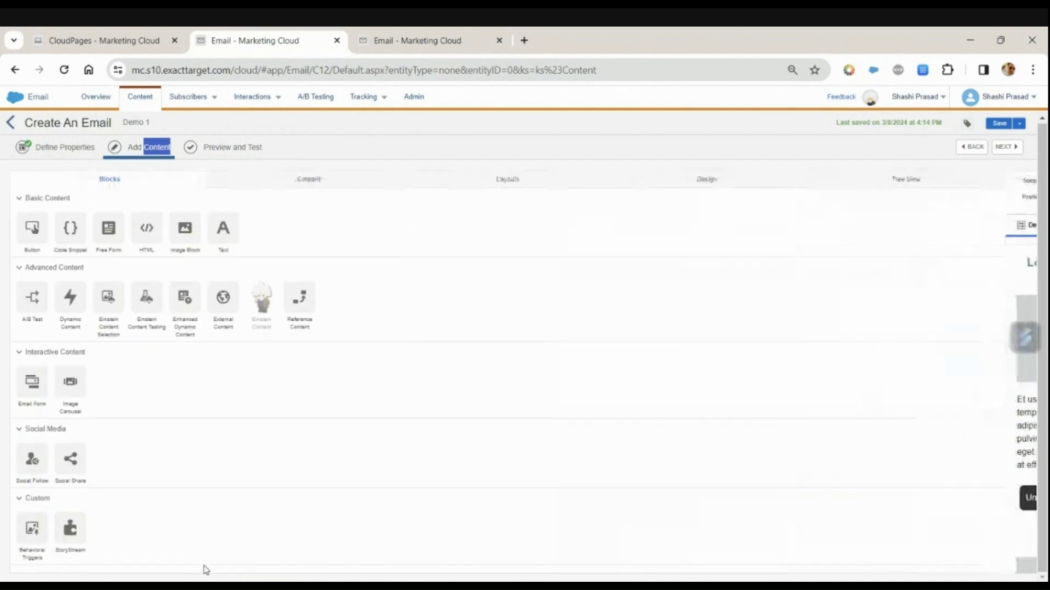
Save the email and list All Subscribers as preview recipients.
{"action": "left_click", "coordinate": [1002, 154]}
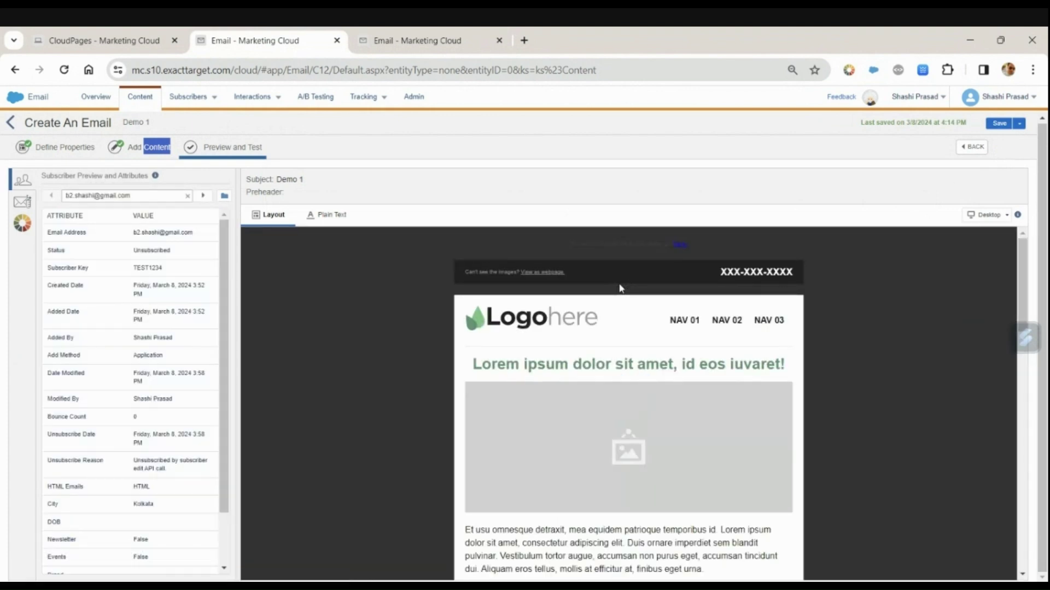
{"action": "left_click", "coordinate": [224, 195]}
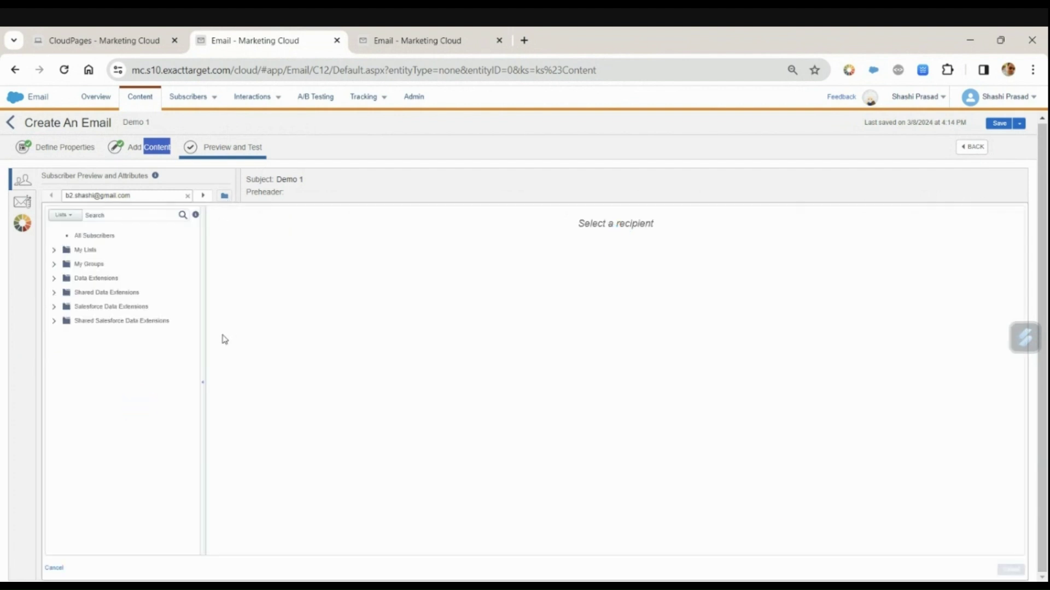
{"action": "left_click", "coordinate": [85, 239]}
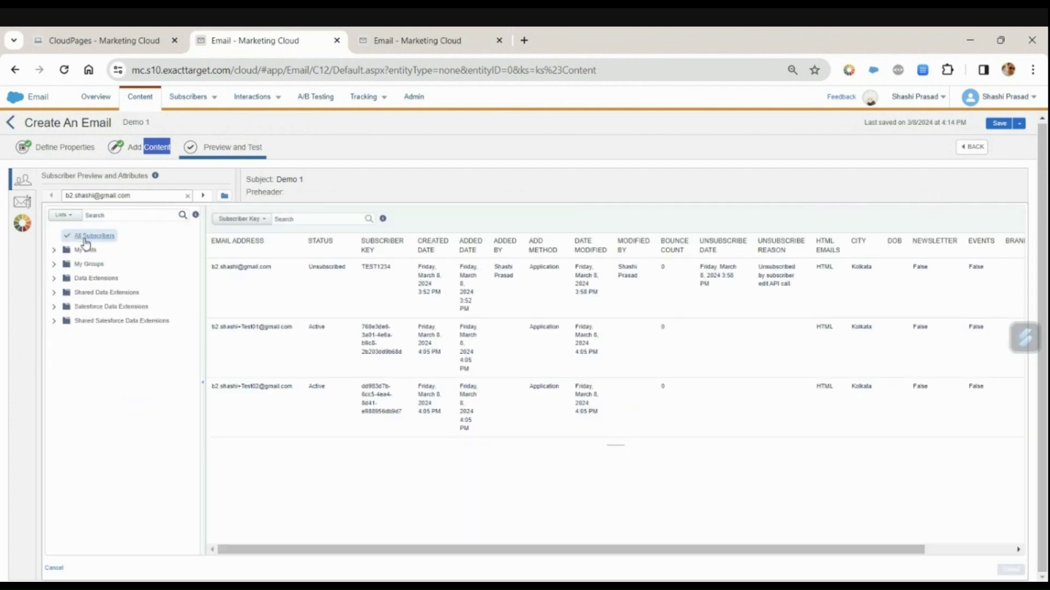
Relabel the button 'Preference Center' and preview the email as the second test subscriber.
{"action": "left_click", "coordinate": [262, 351]}
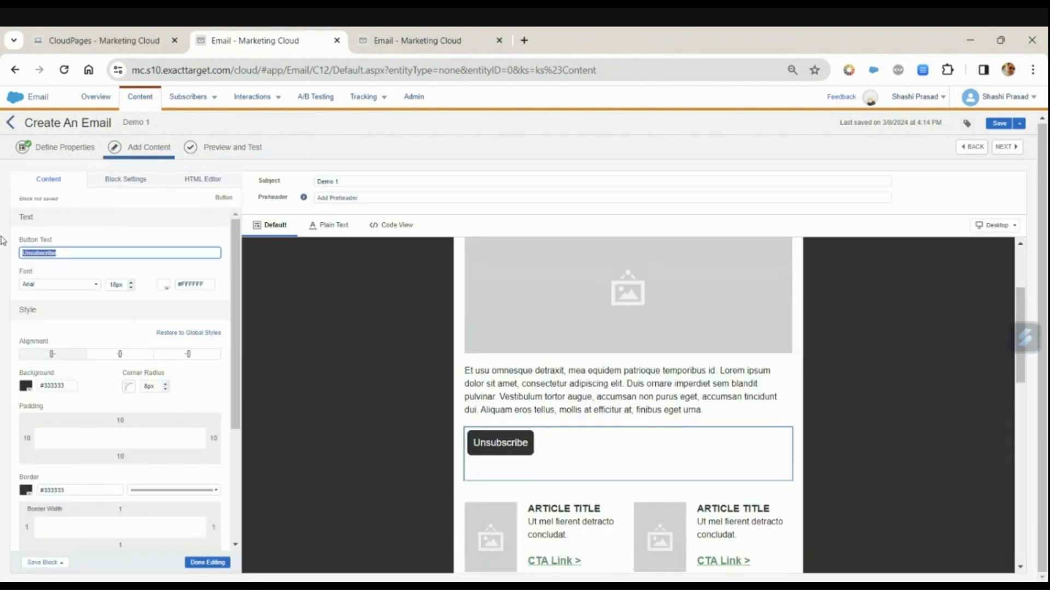
{"action": "type", "text": "Pref"}
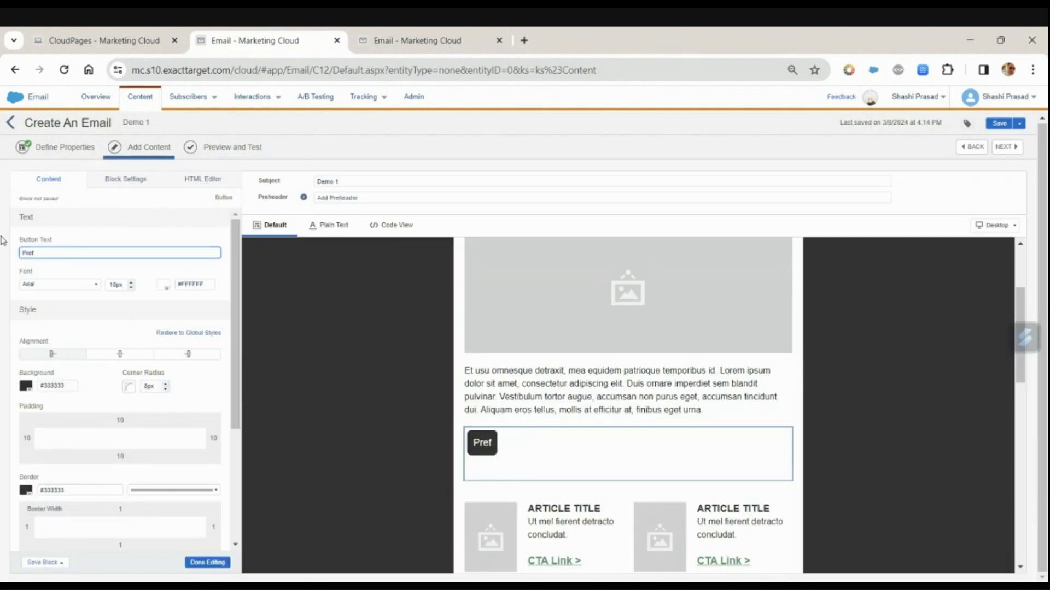
{"action": "type", "text": "erence"}
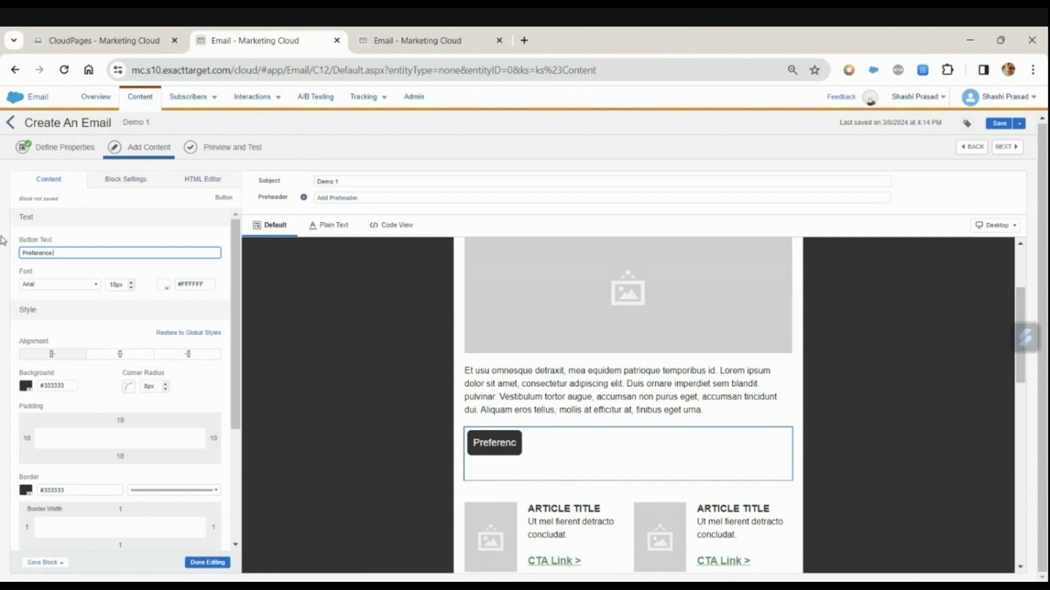
{"action": "type", "text": " Center"}
{"action": "left_click", "coordinate": [198, 563]}
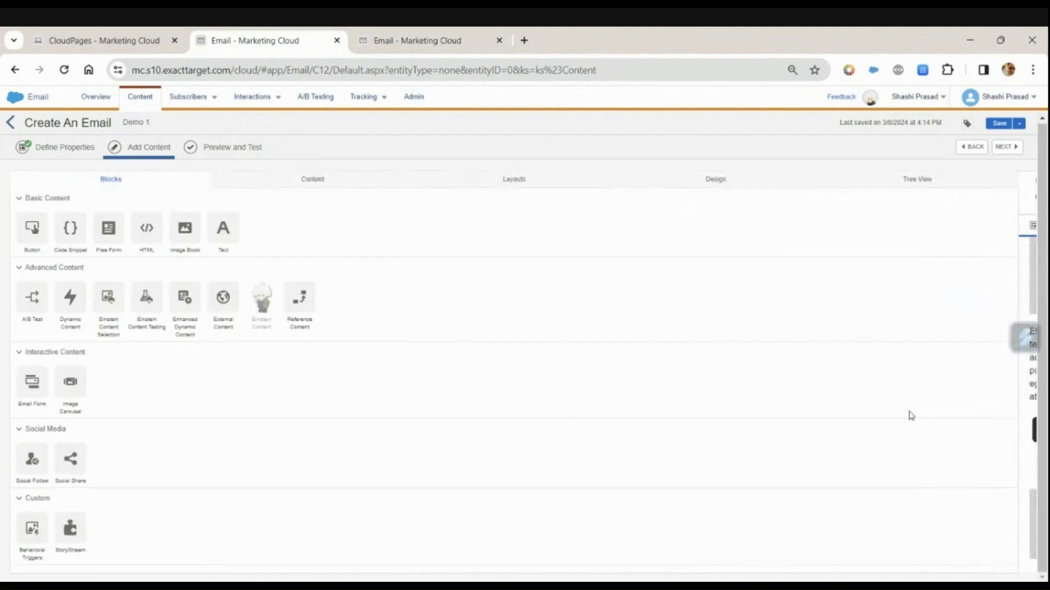
{"action": "left_click", "coordinate": [1003, 153]}
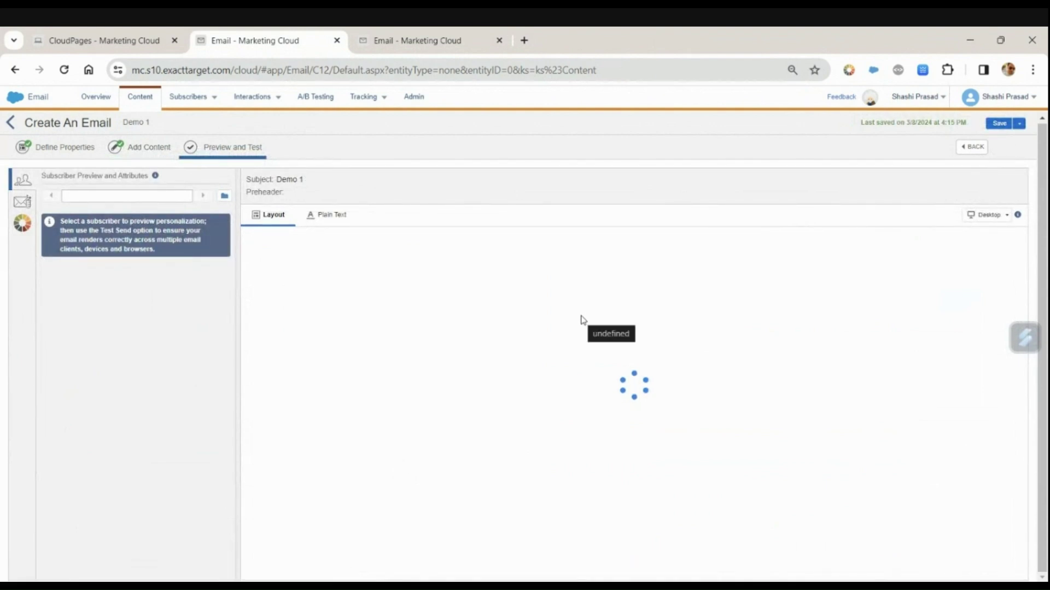
{"action": "scroll", "coordinate": [448, 421], "scroll_direction": "down", "scroll_amount": 3}
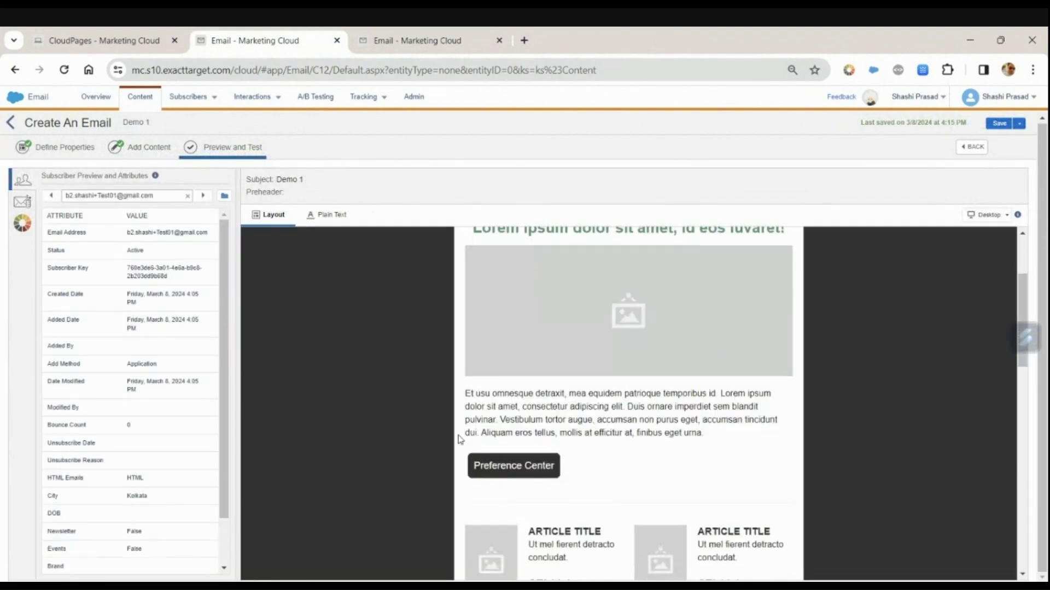
Submit the preference center with Newsletter and Promotions both ticked, then close its tab.
{"action": "left_click", "coordinate": [513, 478]}
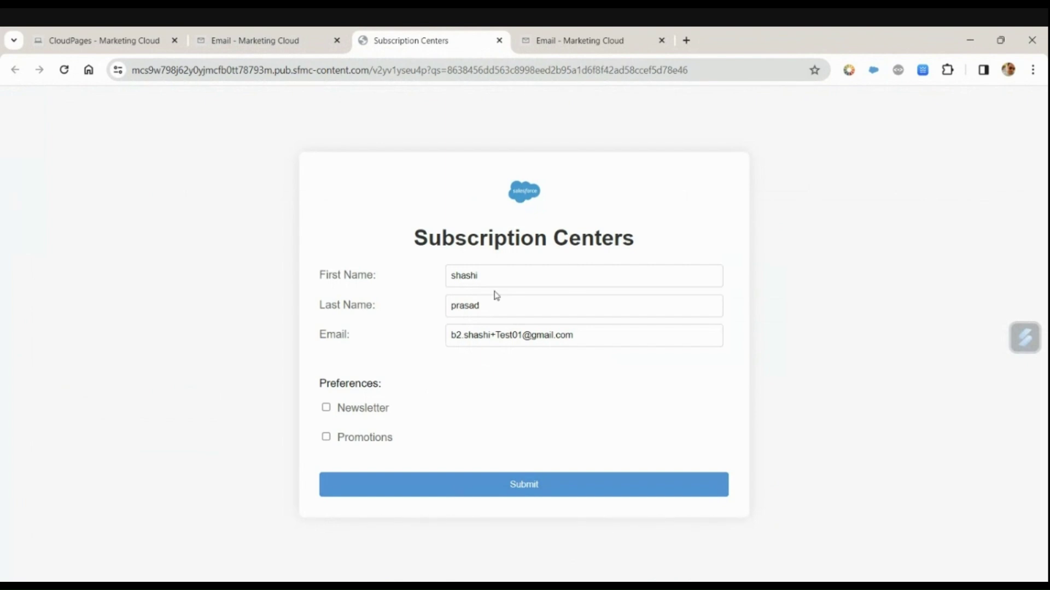
{"action": "left_click", "coordinate": [363, 412]}
{"action": "double_click", "coordinate": [369, 443]}
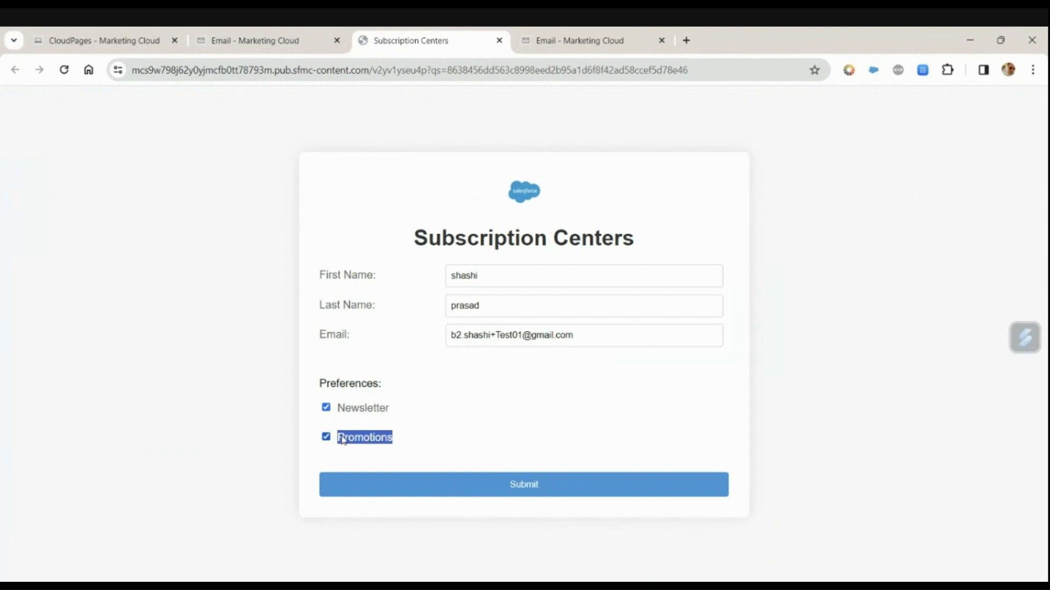
{"action": "left_click", "coordinate": [581, 424]}
{"action": "left_click", "coordinate": [560, 487]}
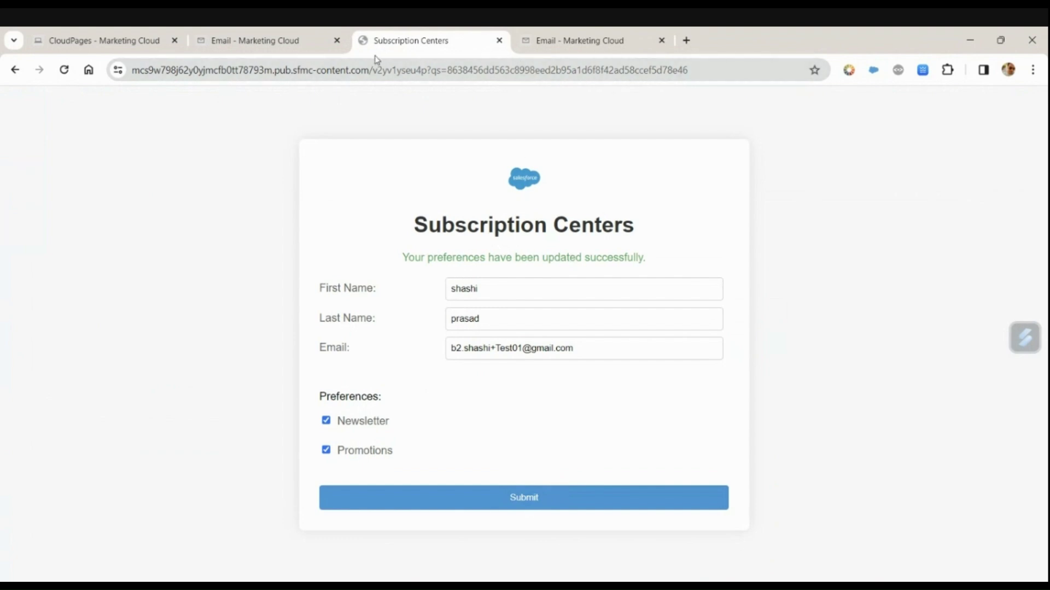
{"action": "key", "text": "ctrl+w"}
Check the subscribers of Newsletter_Publication, then Promotion_Publication, under Publication Lists.
{"action": "left_click", "coordinate": [55, 182]}
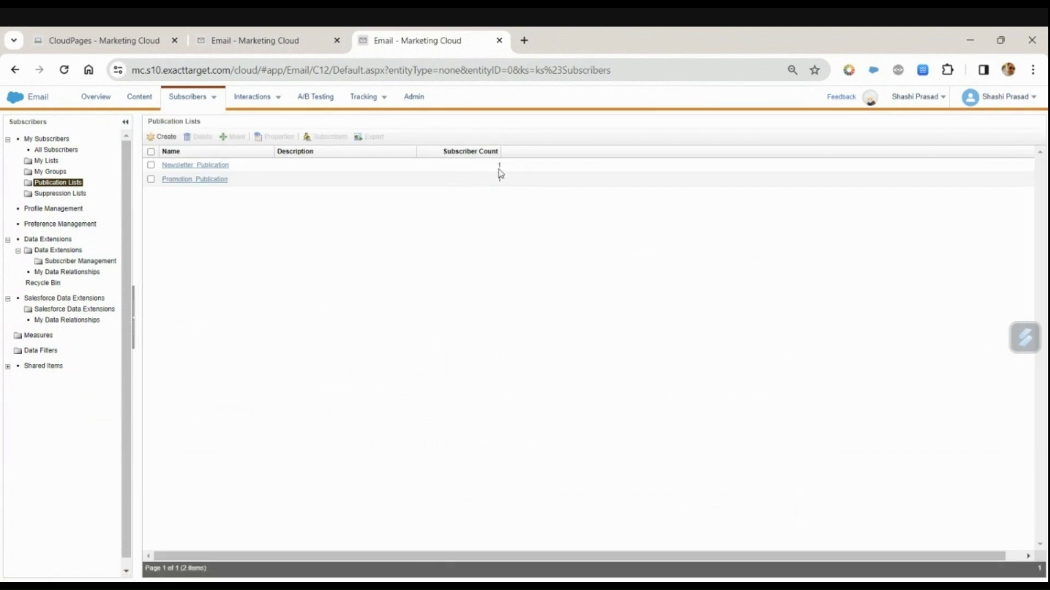
{"action": "left_click", "coordinate": [213, 166]}
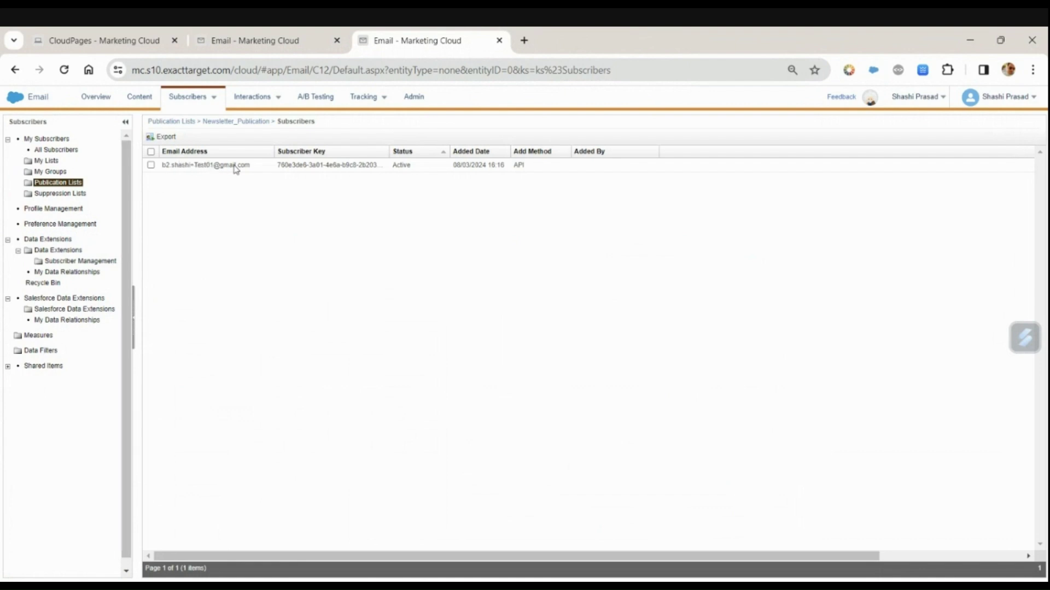
{"action": "left_click", "coordinate": [65, 184]}
{"action": "left_click", "coordinate": [65, 185]}
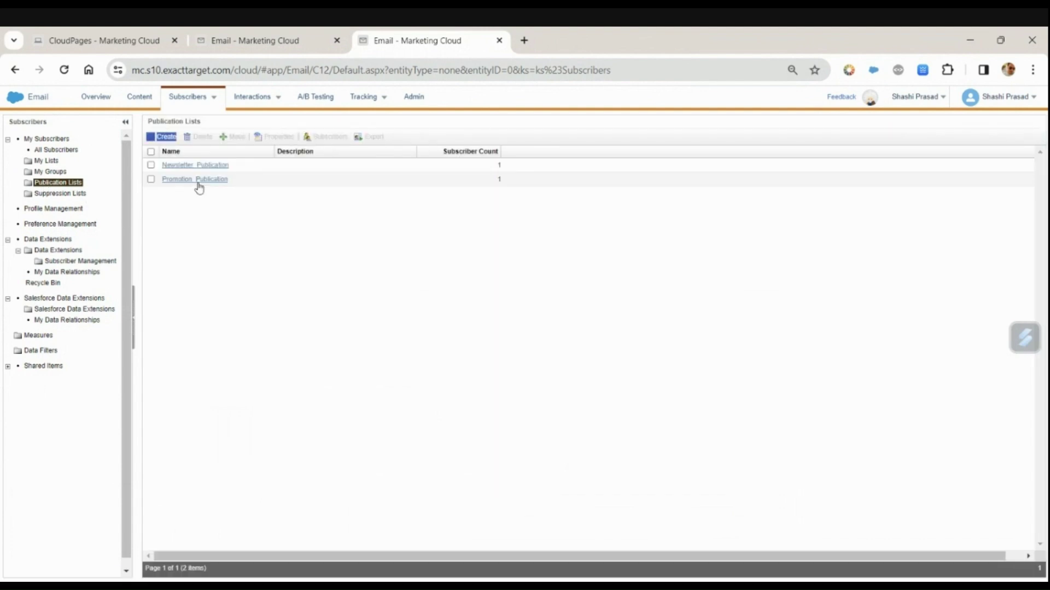
{"action": "left_click", "coordinate": [199, 182]}
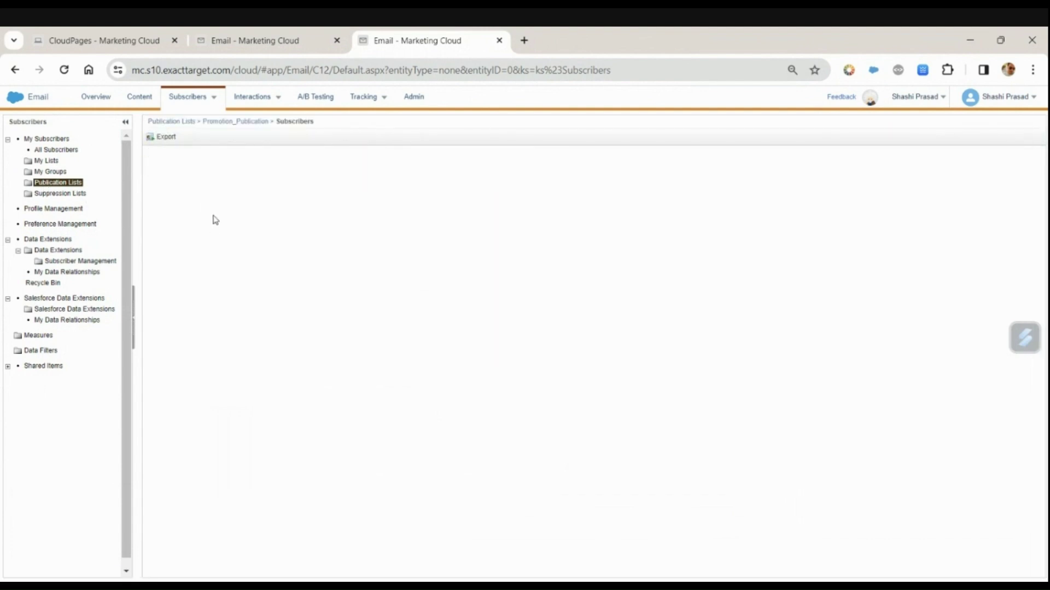